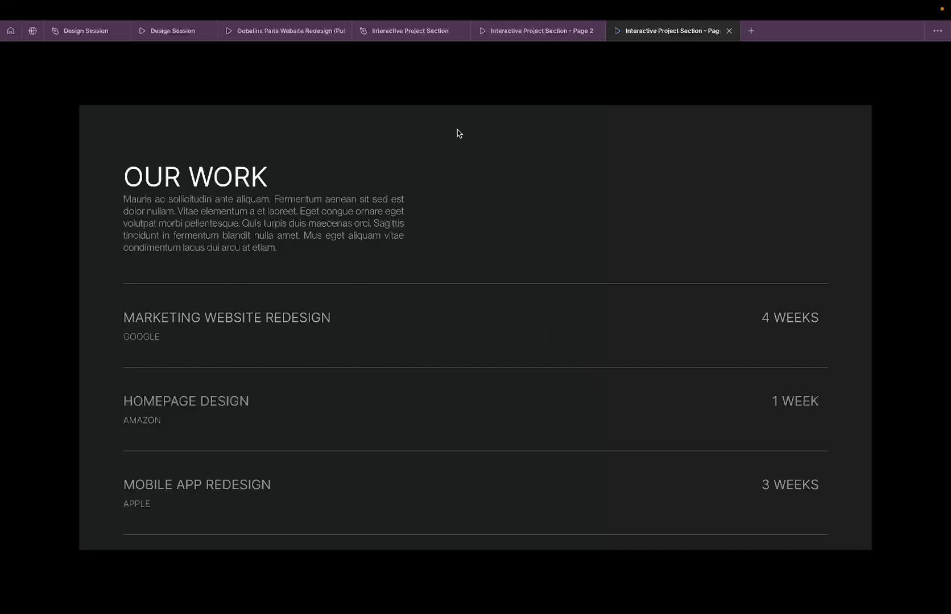
- View the Upcoming Events section in the Gobelins Paris Website Redesign prototype
mouse_move(447, 35)
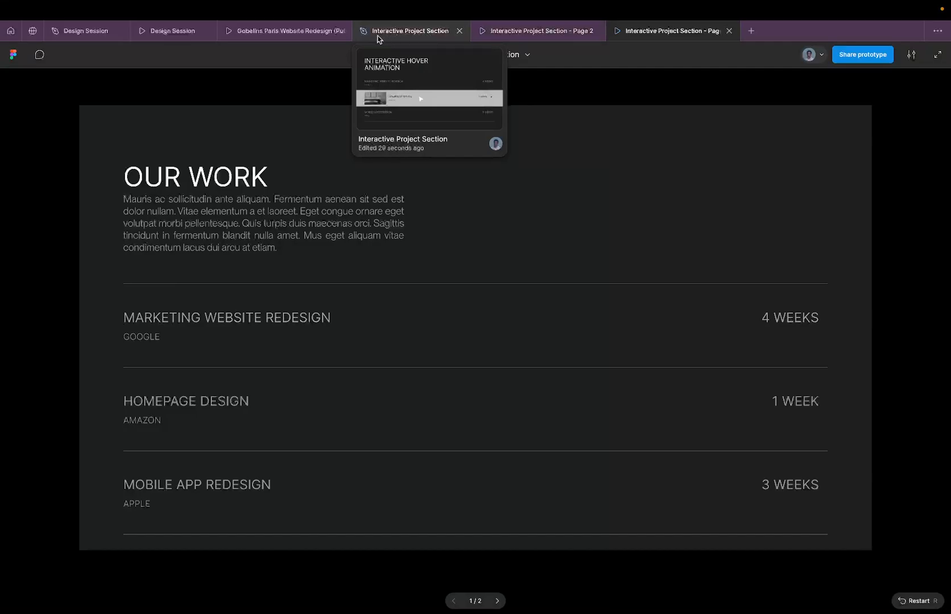
click(287, 33)
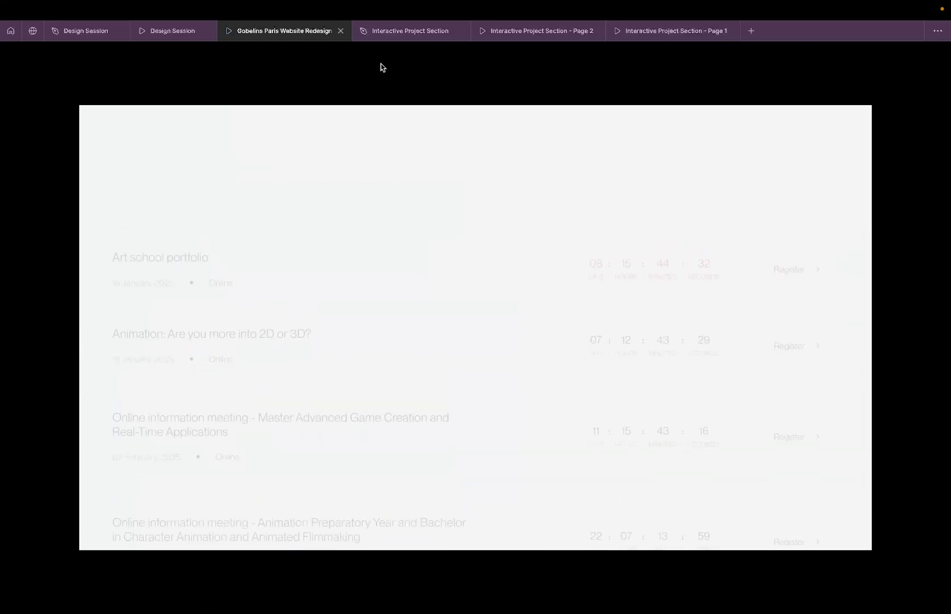
mouse_move(430, 36)
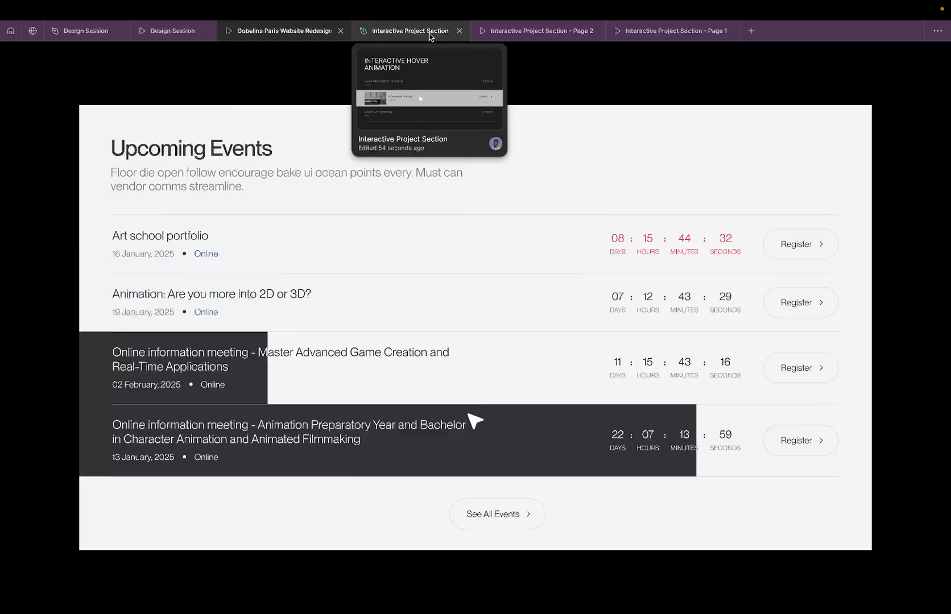
- Open the Interactive Project Section design file and look through Page 1 and Page 2, ending on Page 1
click(429, 34)
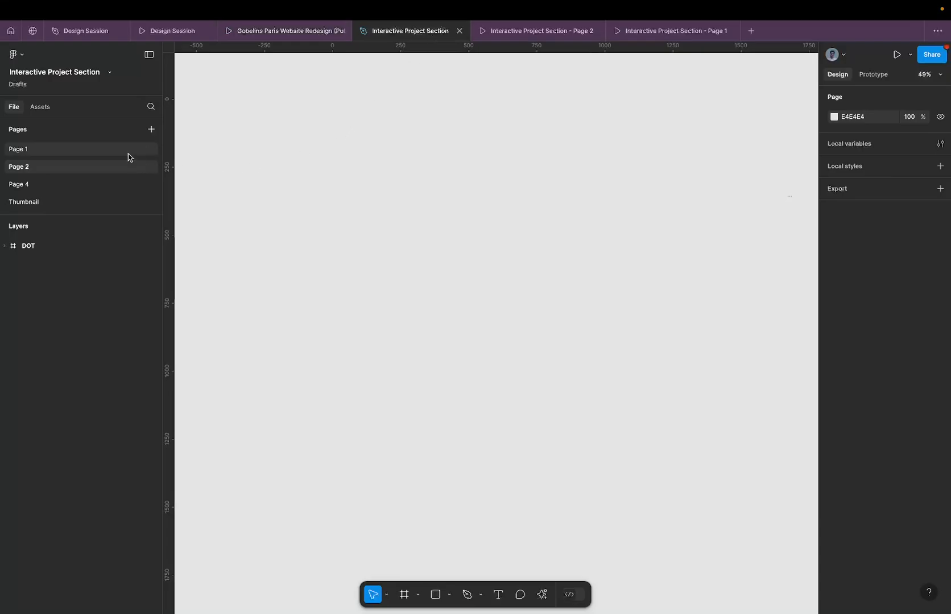
click(124, 154)
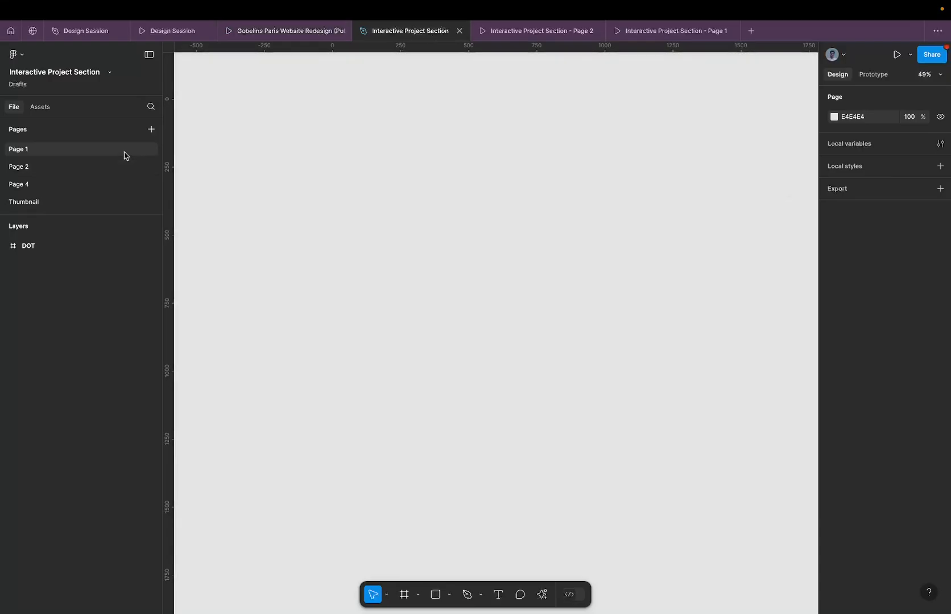
scroll(336, 176, down, 3)
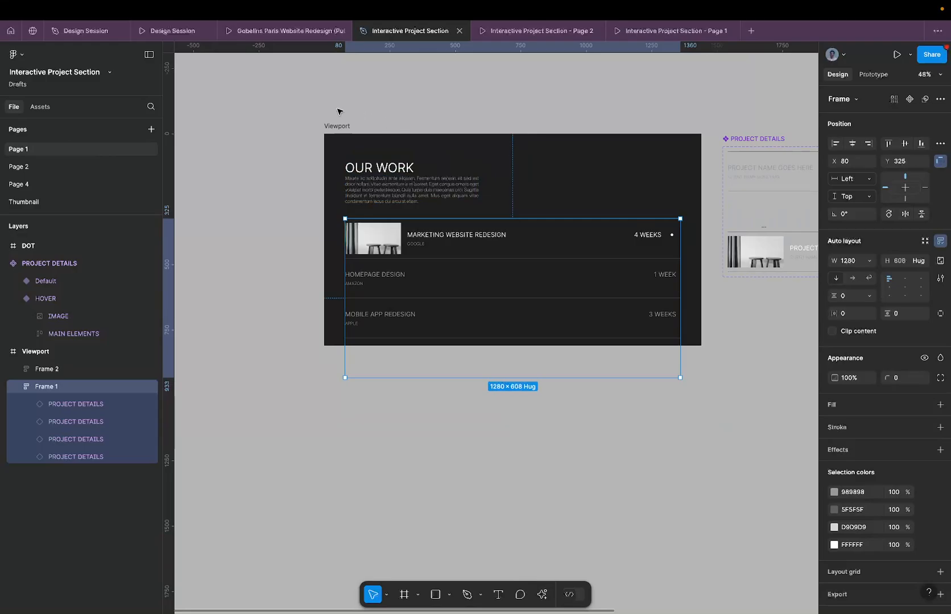
scroll(332, 108, down, 1)
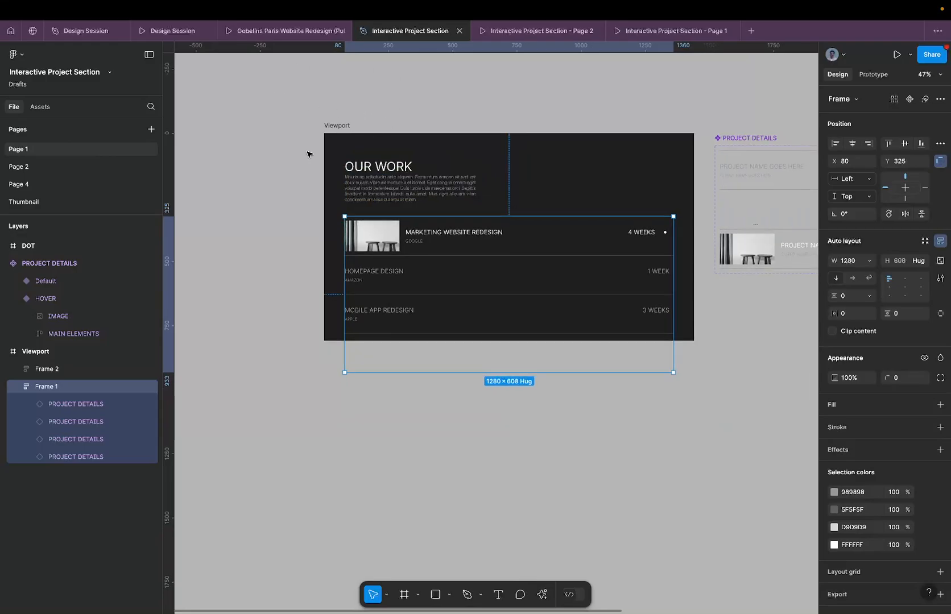
click(61, 168)
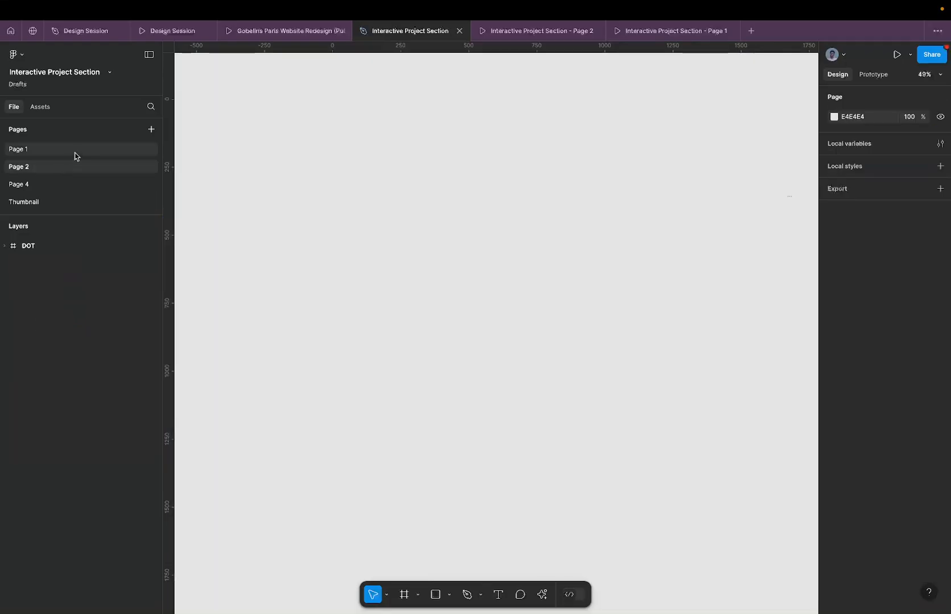
click(69, 148)
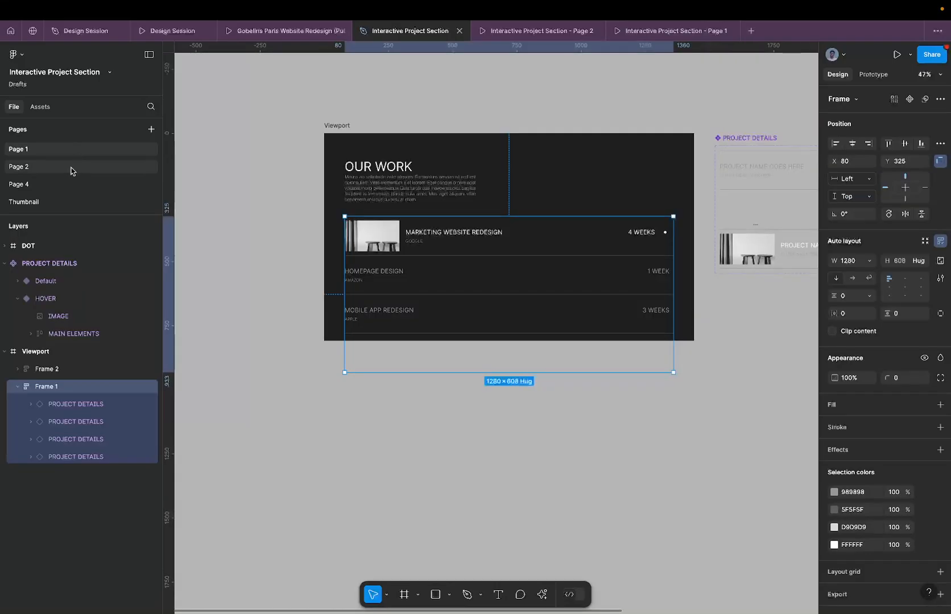
click(71, 168)
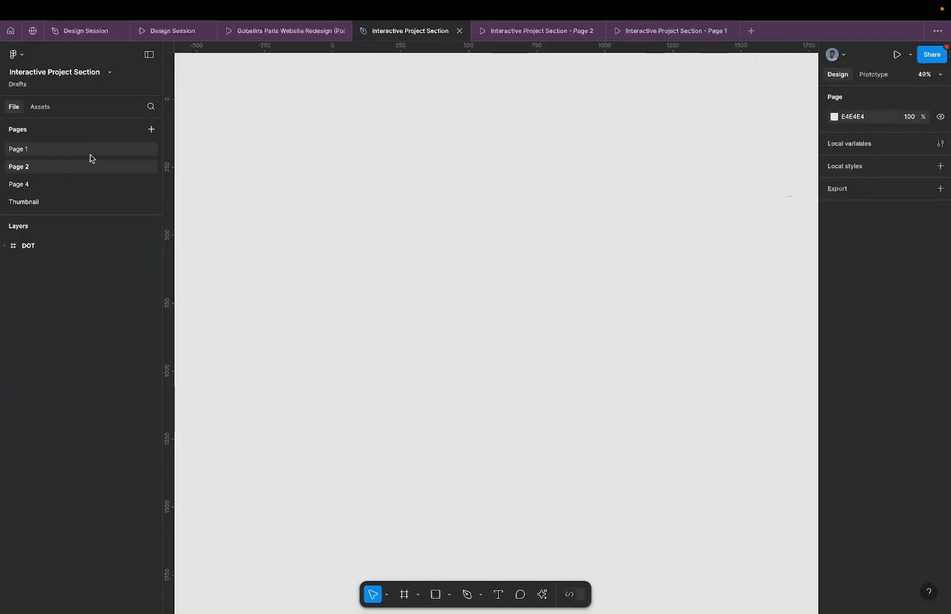
click(111, 149)
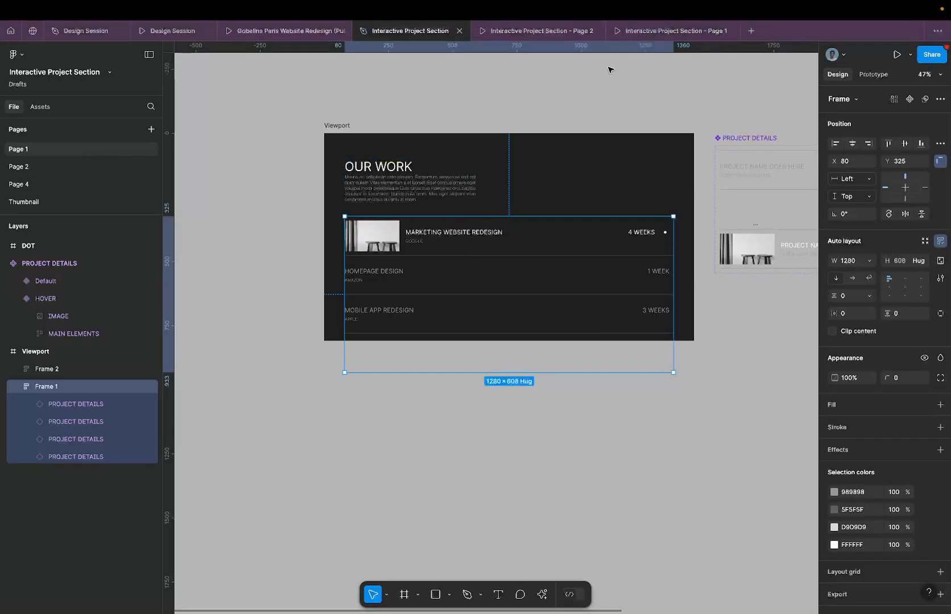
scroll(353, 114, down, 5)
drag(323, 97, 574, 236)
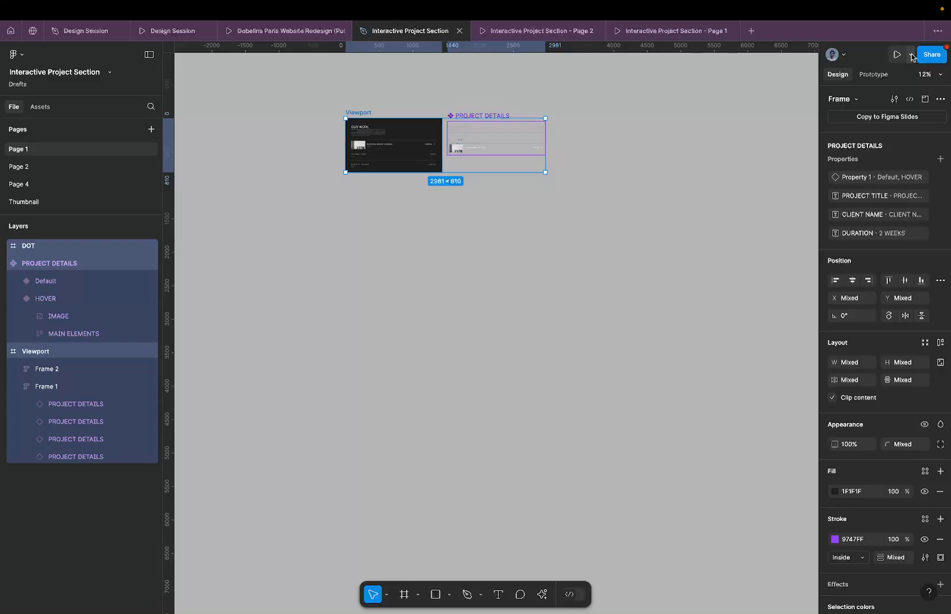
scroll(628, 61, up, 2)
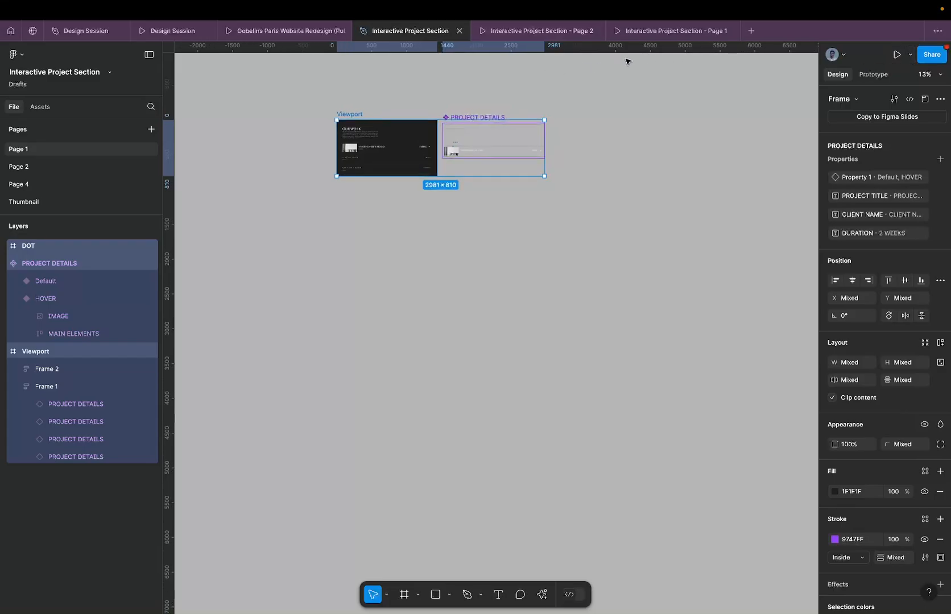
scroll(603, 95, up, 3)
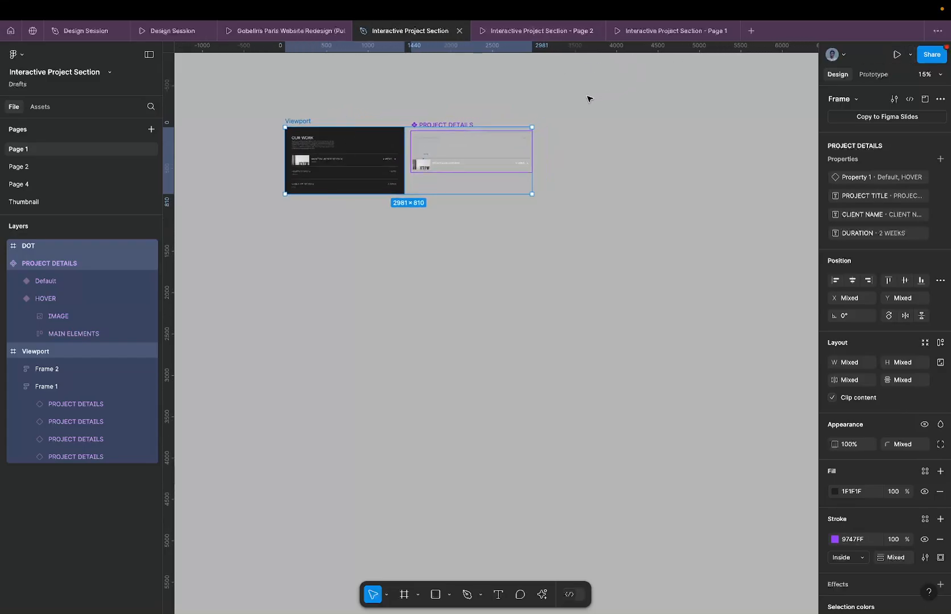
drag(228, 94, 589, 246)
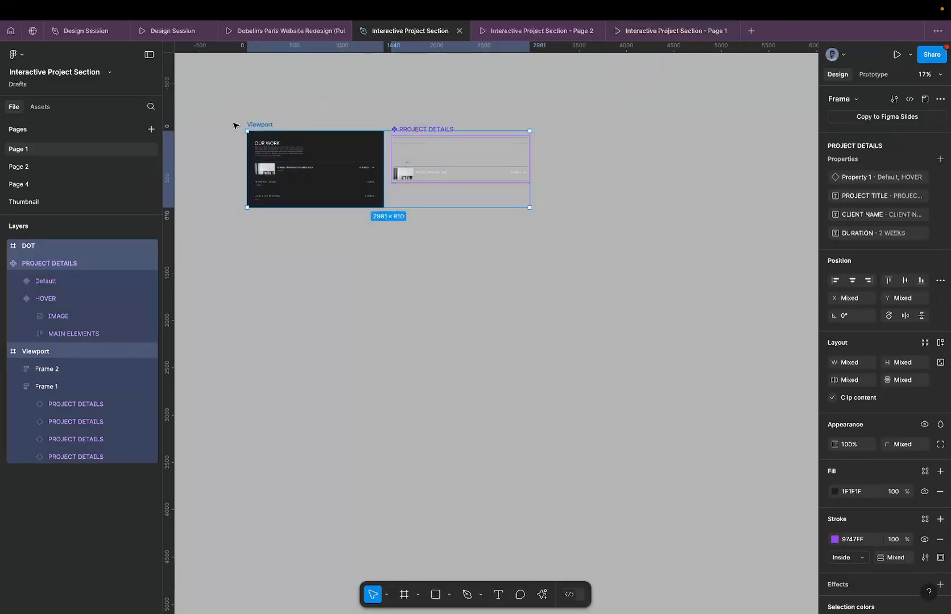
scroll(235, 125, up, 4)
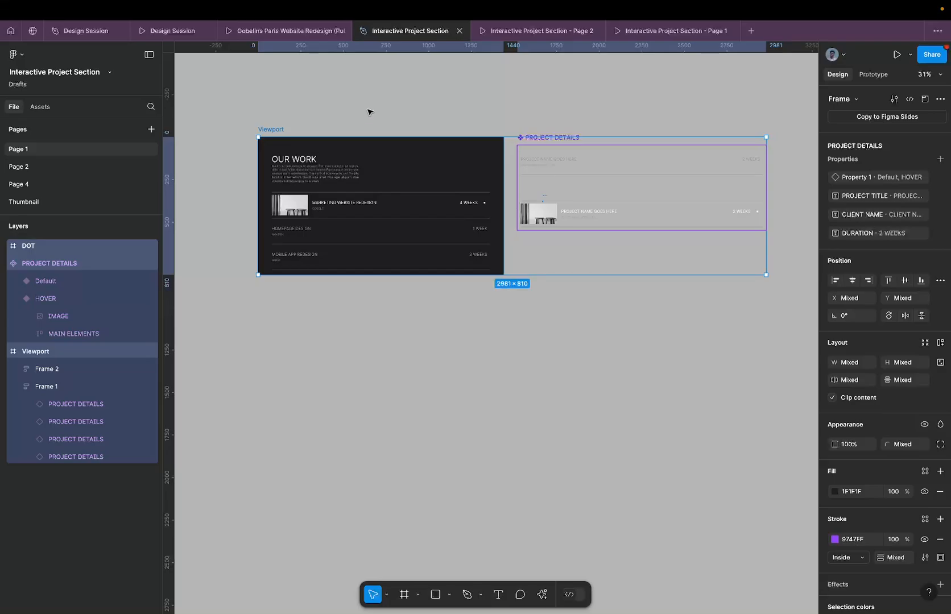
click(369, 110)
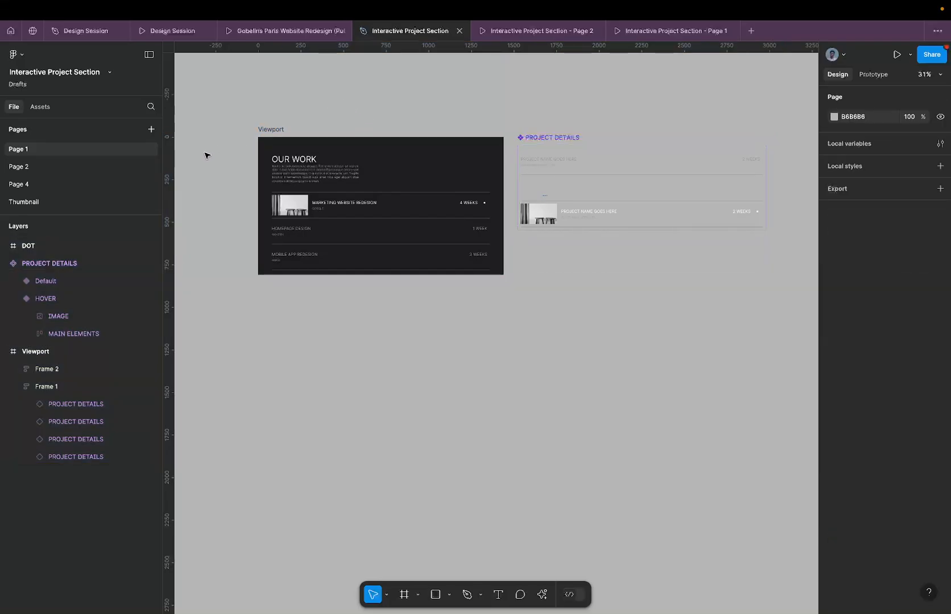
click(64, 167)
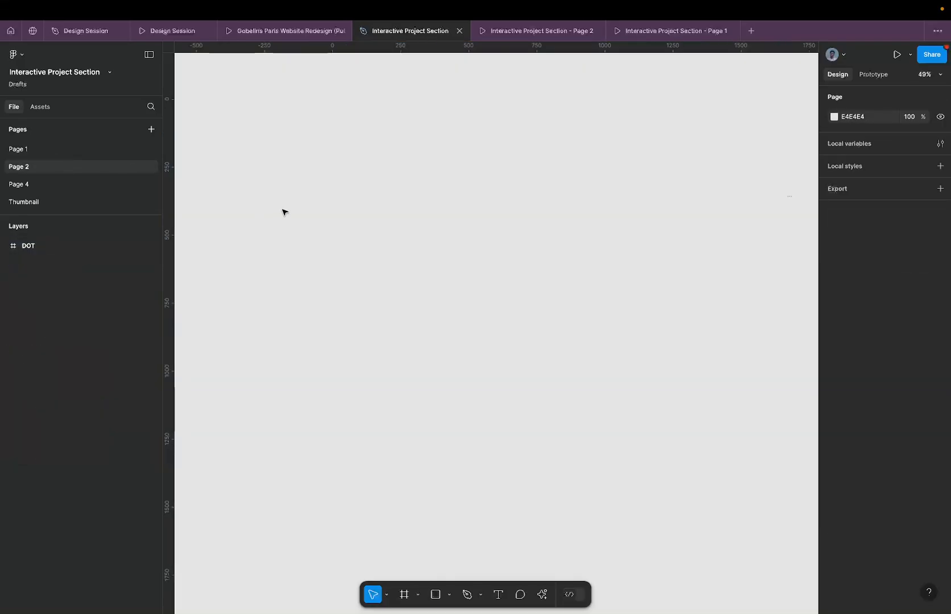
key(f)
drag(265, 169, 673, 429)
key(Delete)
- Copy the Viewport frame, the PROJECT DETAILS component set and the DOT frame from Page 1 onto Page 2
click(121, 149)
scroll(448, 185, down, 3)
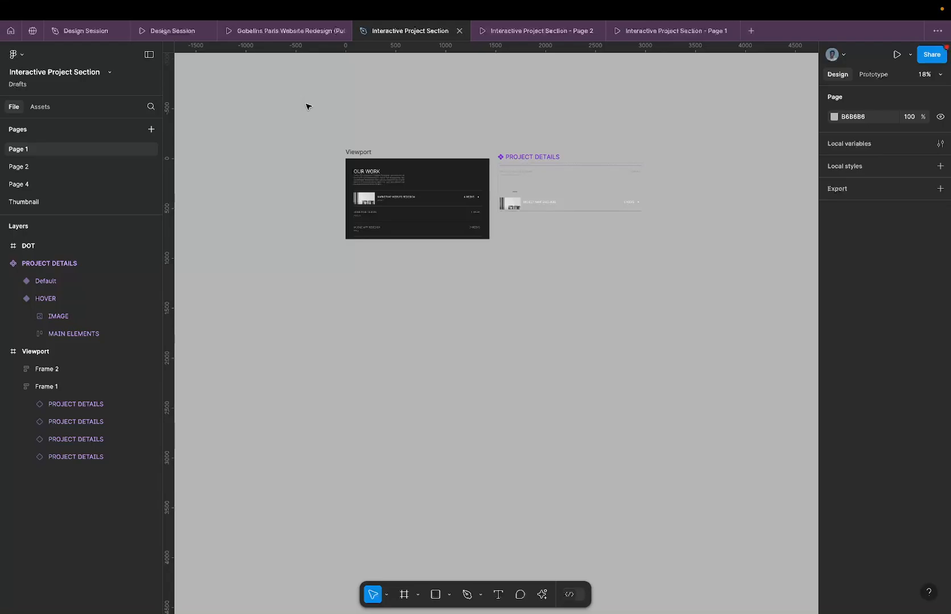
drag(297, 102, 775, 454)
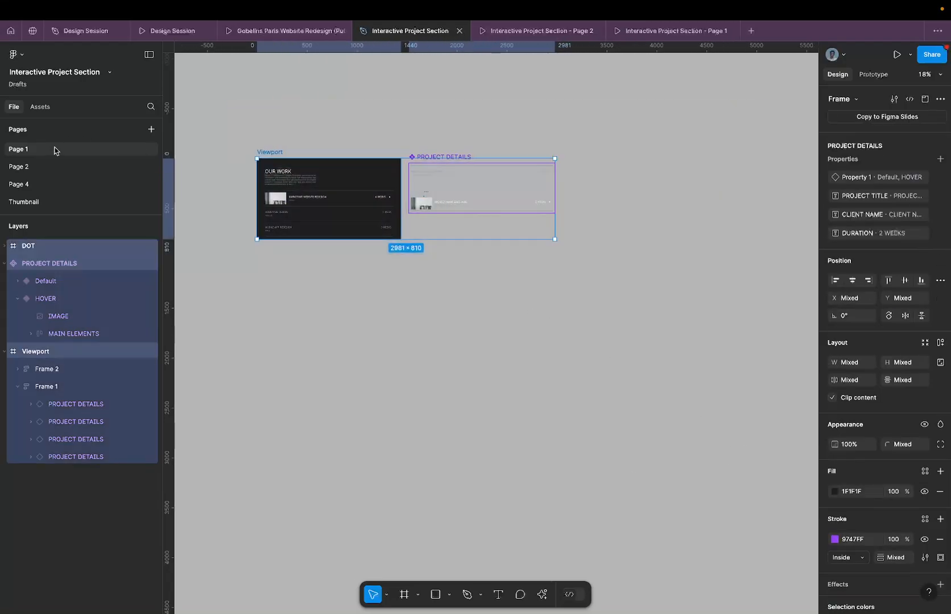
click(46, 167)
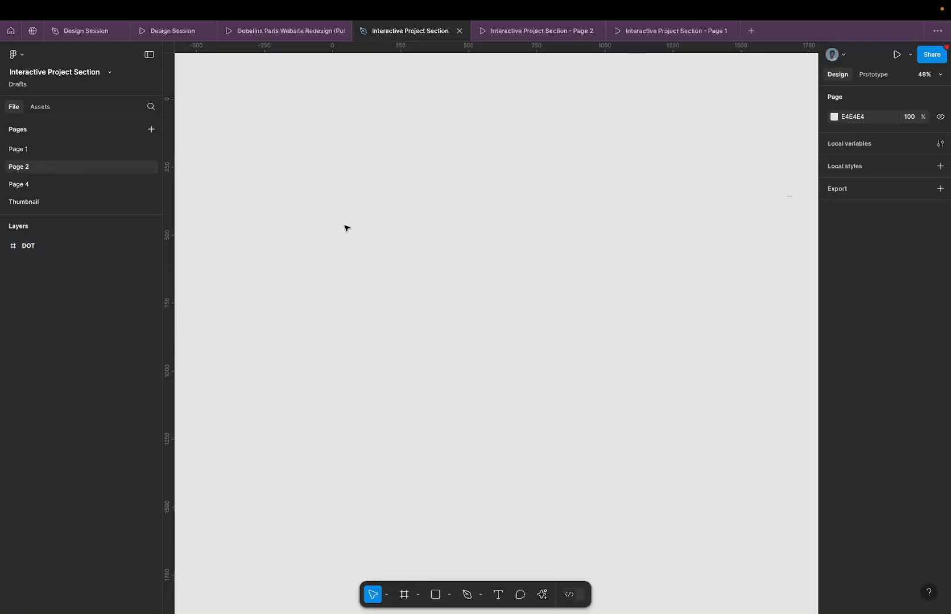
key(ctrl+v)
scroll(373, 169, down, 3)
click(339, 206)
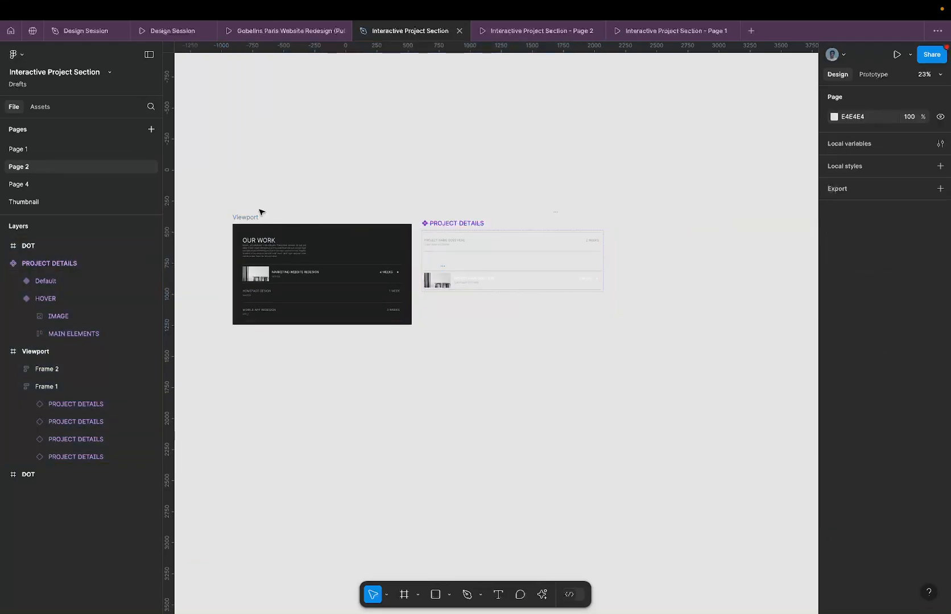
- Move the project list out of the Viewport frame on Page 2 and set the Viewport's fill to FFFFFF
scroll(262, 272, up, 2)
drag(306, 278, 479, 428)
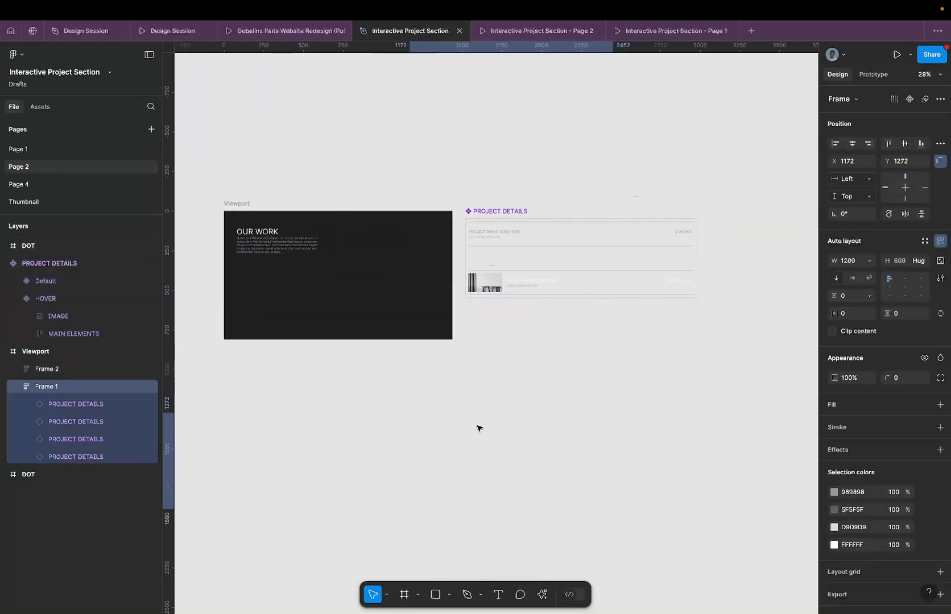
click(246, 203)
scroll(247, 205, up, 3)
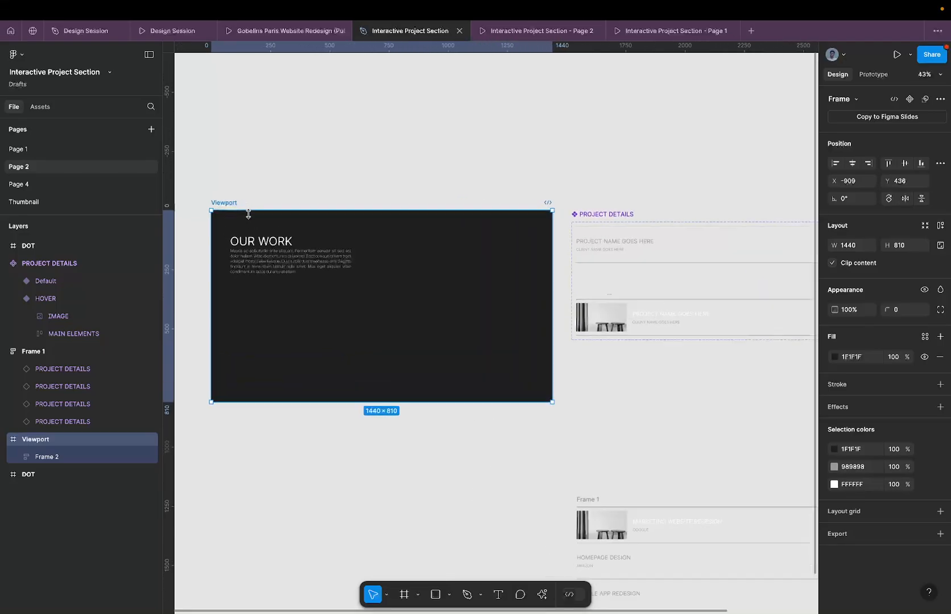
scroll(248, 214, up, 1)
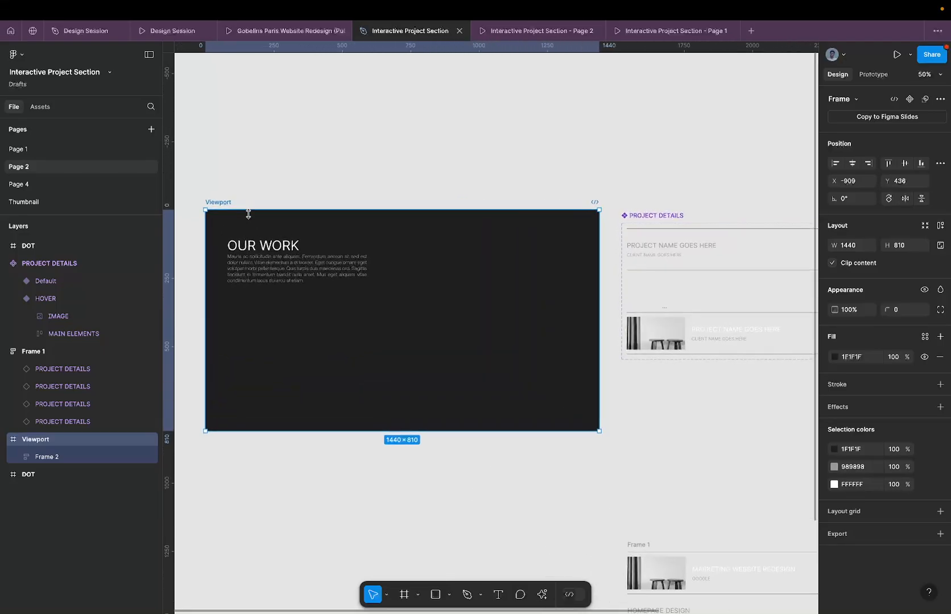
click(848, 356)
text(FFFFFF)
key(Return)
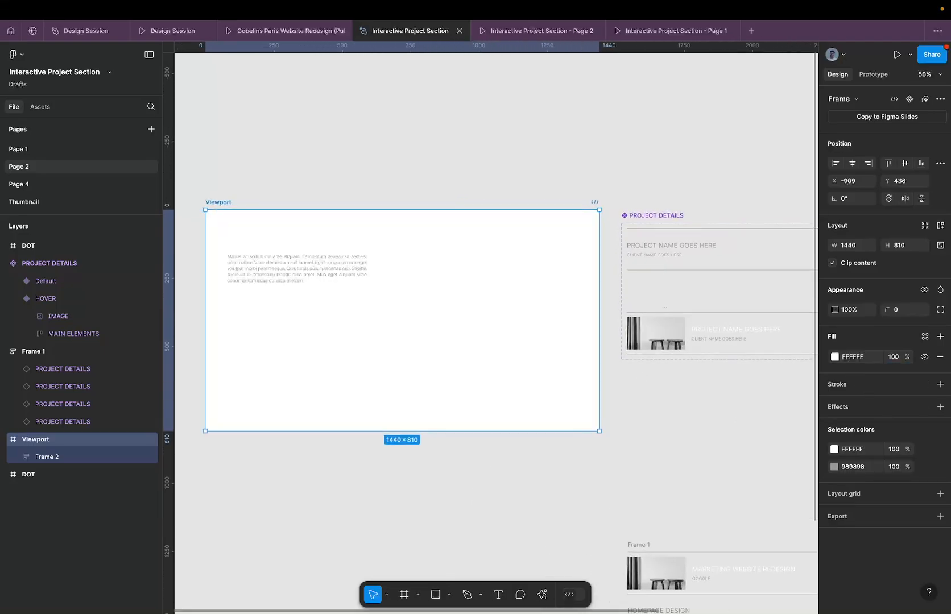
- Set the fill of the OUR WORK heading to 000000
double_click(255, 251)
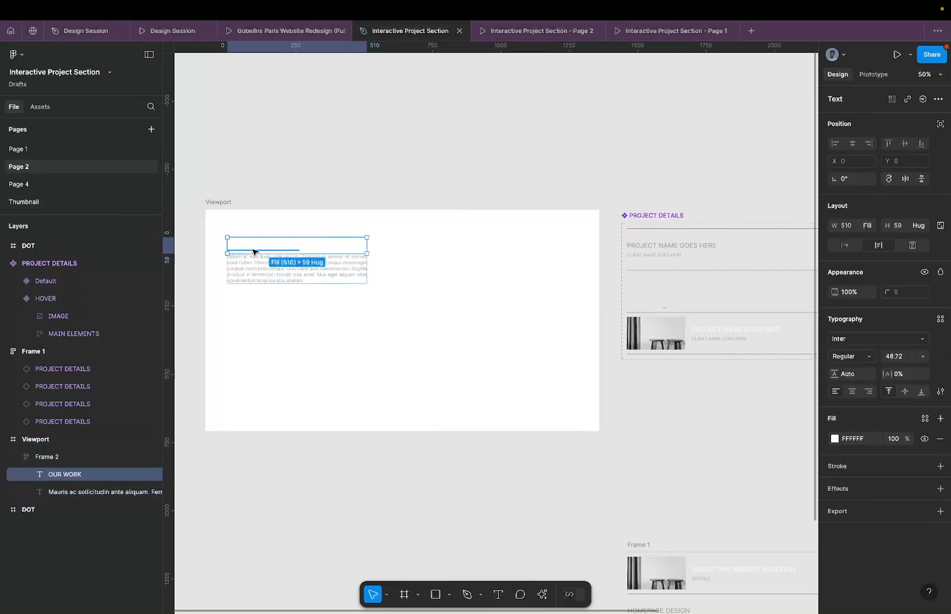
click(851, 442)
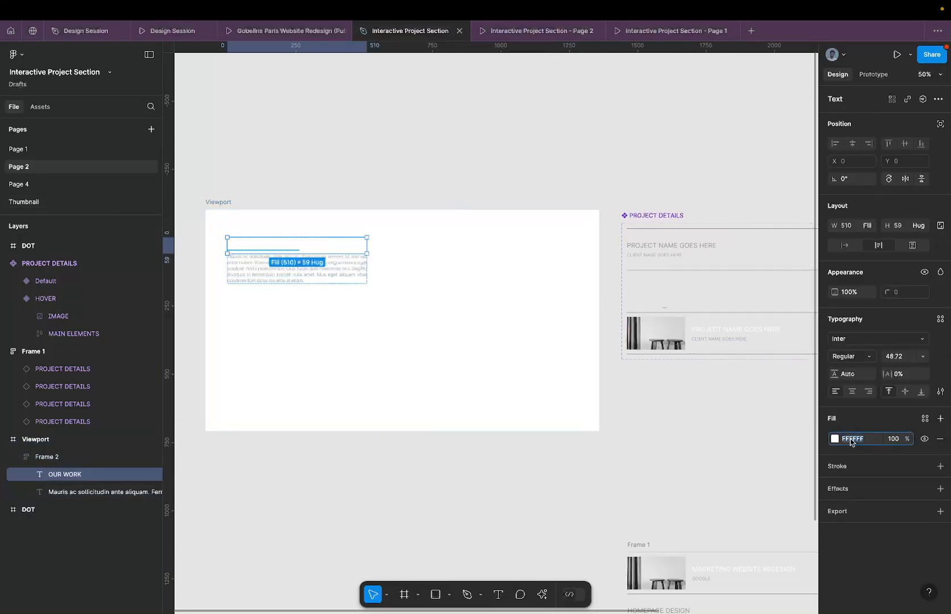
text(000000)
key(Return)
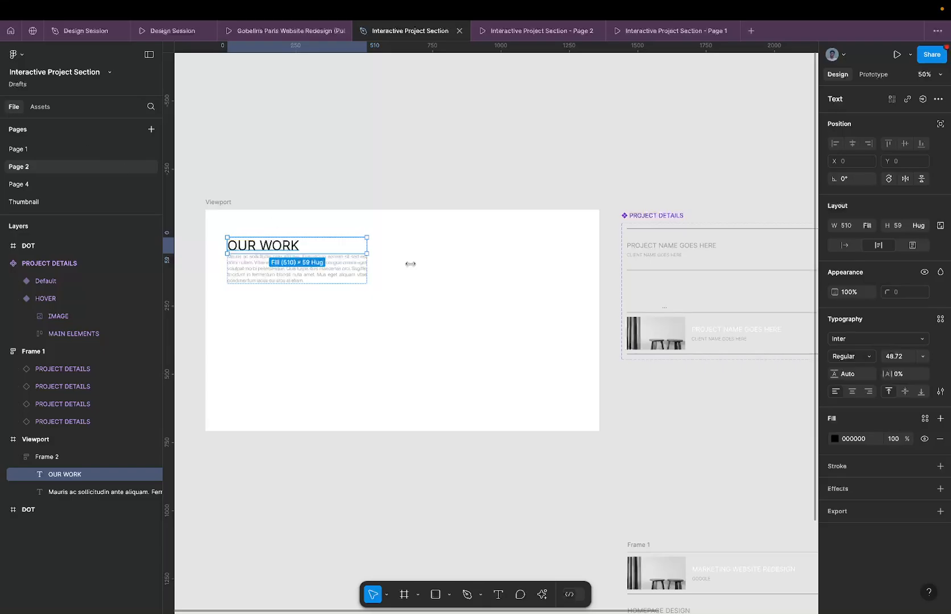
scroll(310, 290, up, 3)
scroll(309, 290, up, 3)
click(307, 265)
scroll(523, 290, down, 2)
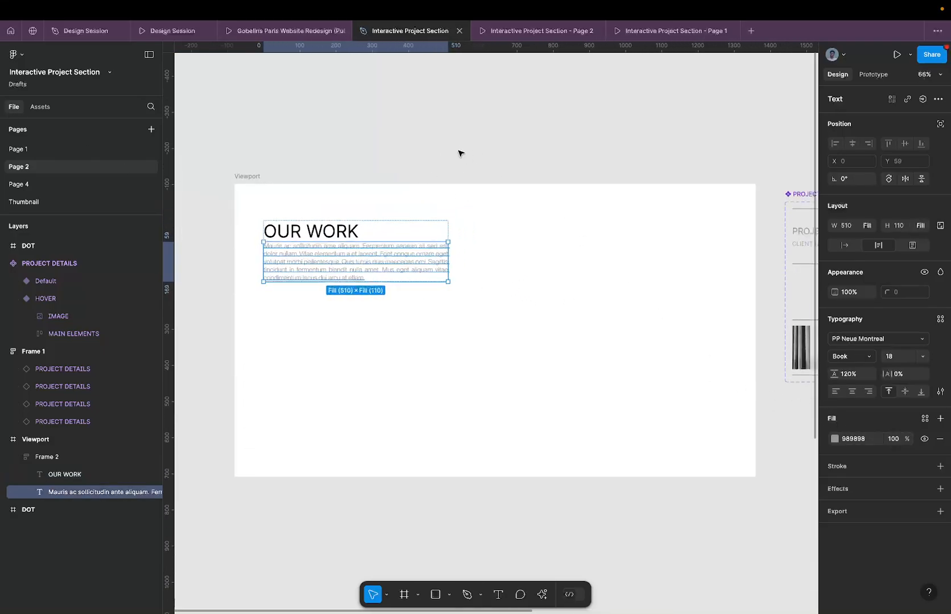
click(457, 171)
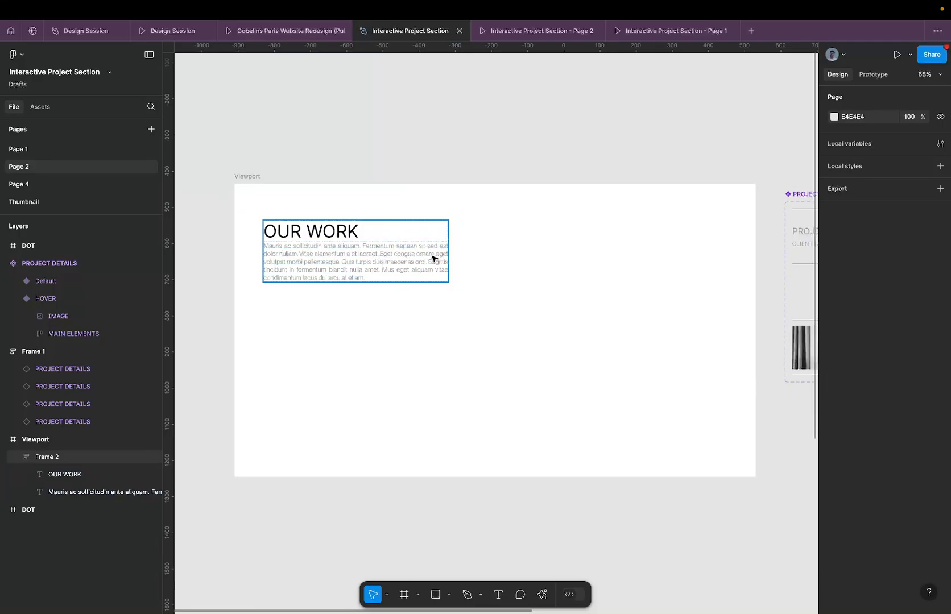
- Move the Frame 1 project list to just below the Viewport frame, at about X -737, Y 1352
scroll(444, 260, down, 3)
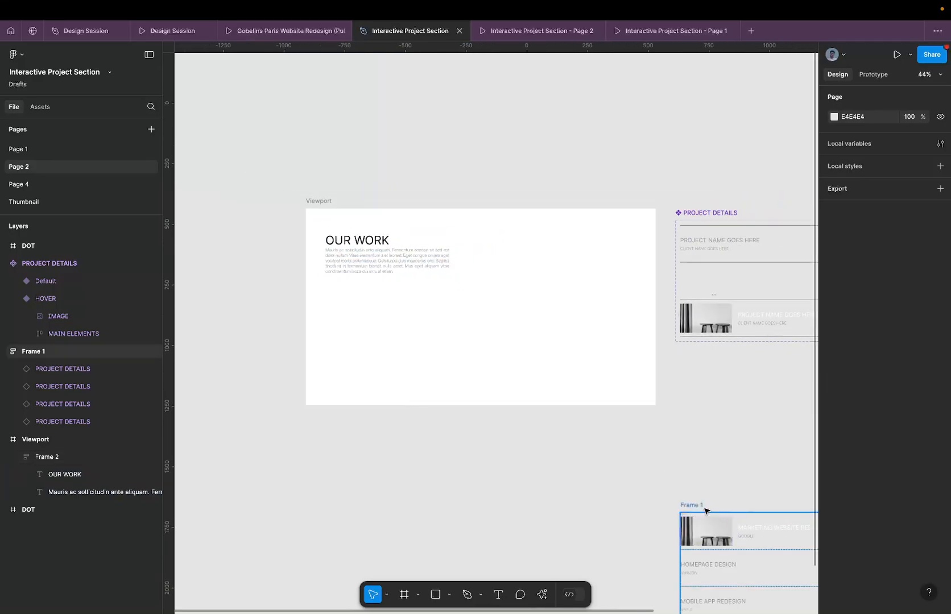
drag(707, 523, 373, 433)
scroll(373, 437, down, 2)
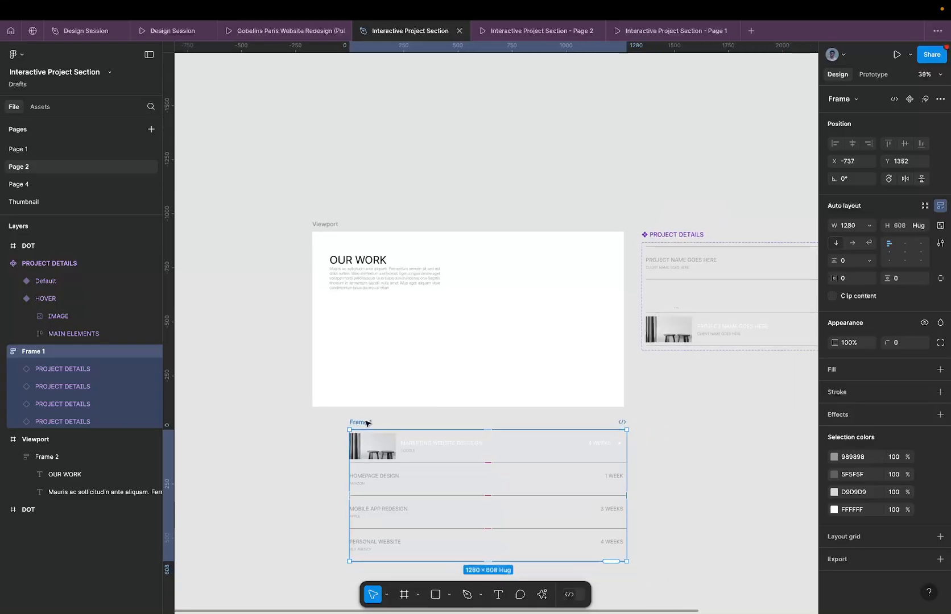
- Copy the HOMEPAGE DESIGN row out of the Frame 1 project list
scroll(369, 476, up, 3)
click(360, 472)
double_click(361, 472)
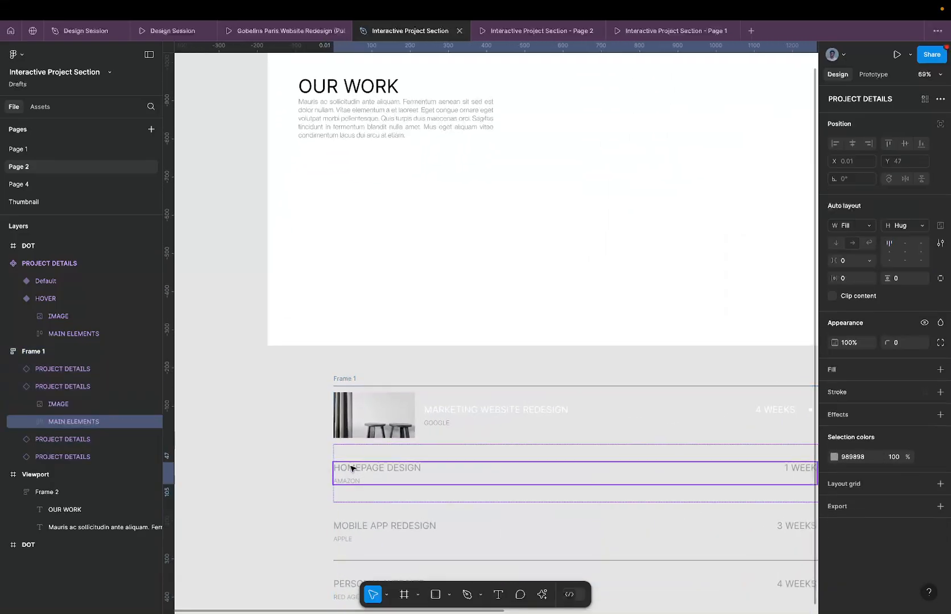
scroll(353, 468, up, 3)
click(390, 429)
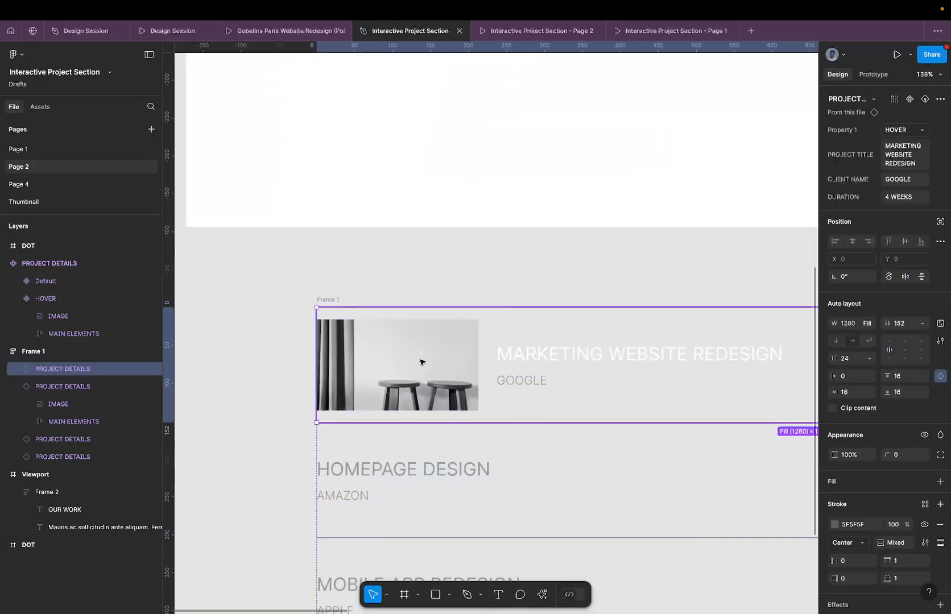
click(363, 463)
scroll(372, 459, down, 3)
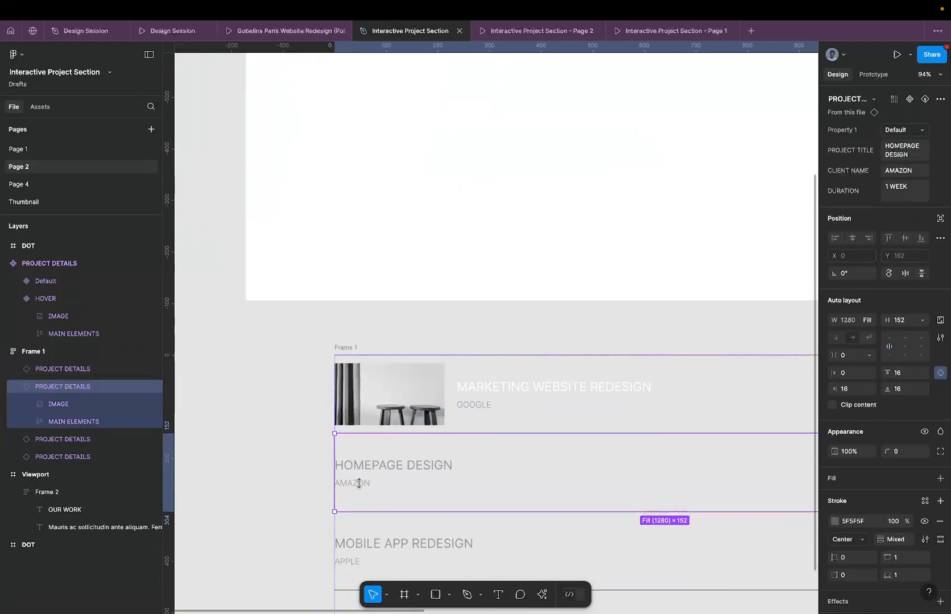
scroll(364, 442, down, 3)
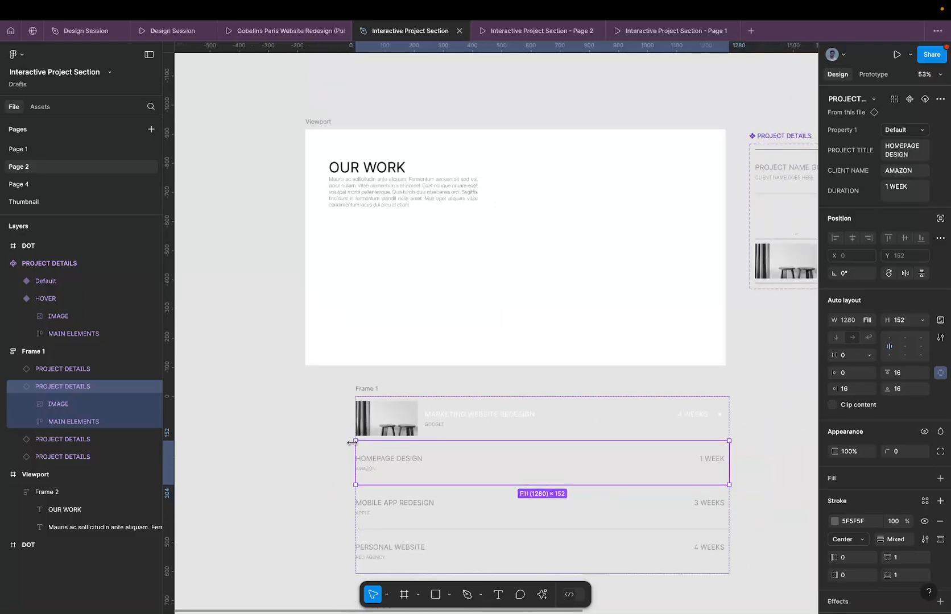
- Delete the Frame 1 project list and paste the copied HOMEPAGE DESIGN row below the Viewport
click(307, 397)
click(367, 389)
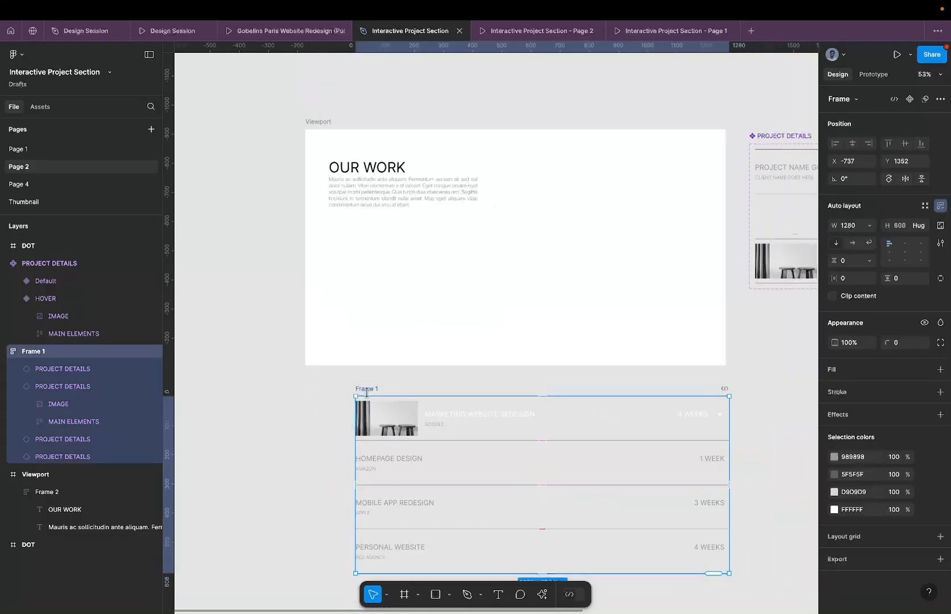
key(Delete)
right_click(354, 391)
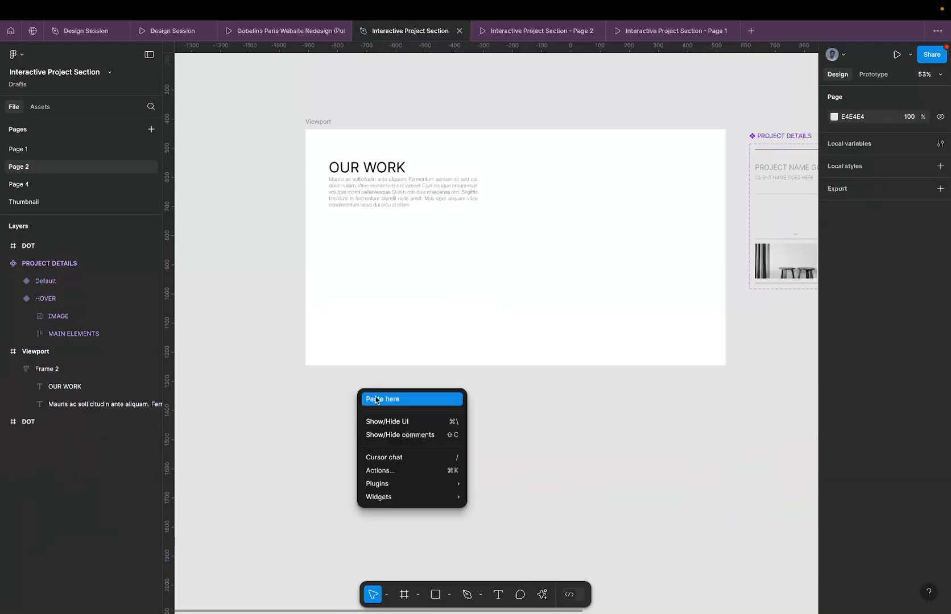
click(375, 398)
- Place the HOMEPAGE DESIGN row inside the Viewport beneath the intro text, at X 80, Y 393
scroll(377, 399, down, 3)
drag(377, 400, 307, 246)
scroll(364, 311, up, 5)
scroll(365, 310, down, 3)
scroll(310, 247, down, 2)
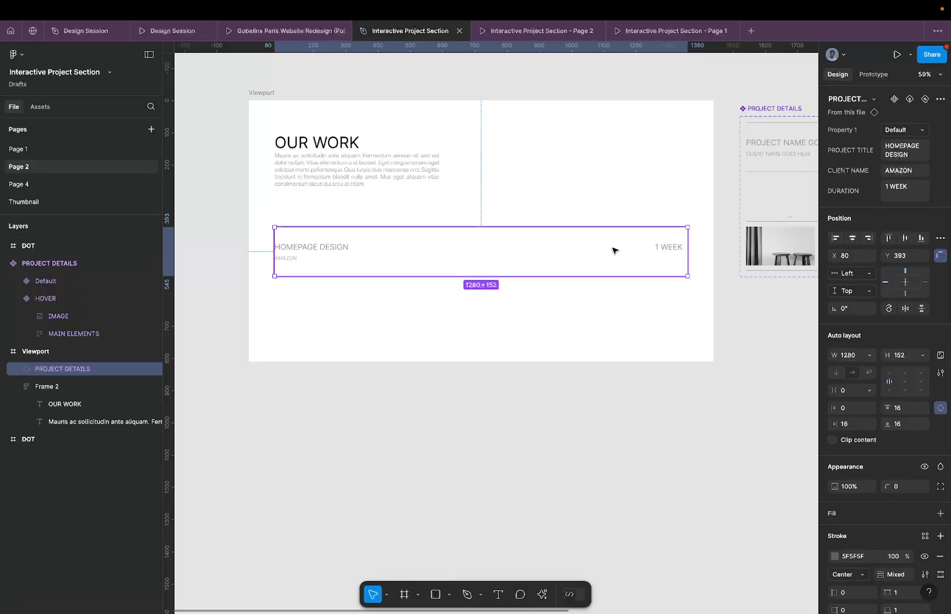
- Examine the HOMEPAGE DESIGN row's divider lines up close along with its stroke settings
scroll(401, 208, down, 1)
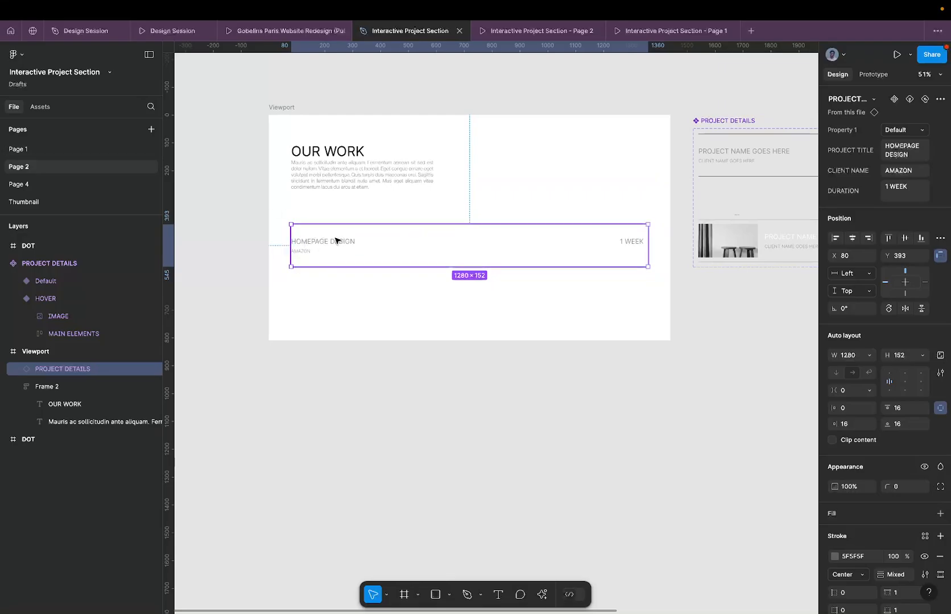
scroll(341, 233, up, 1)
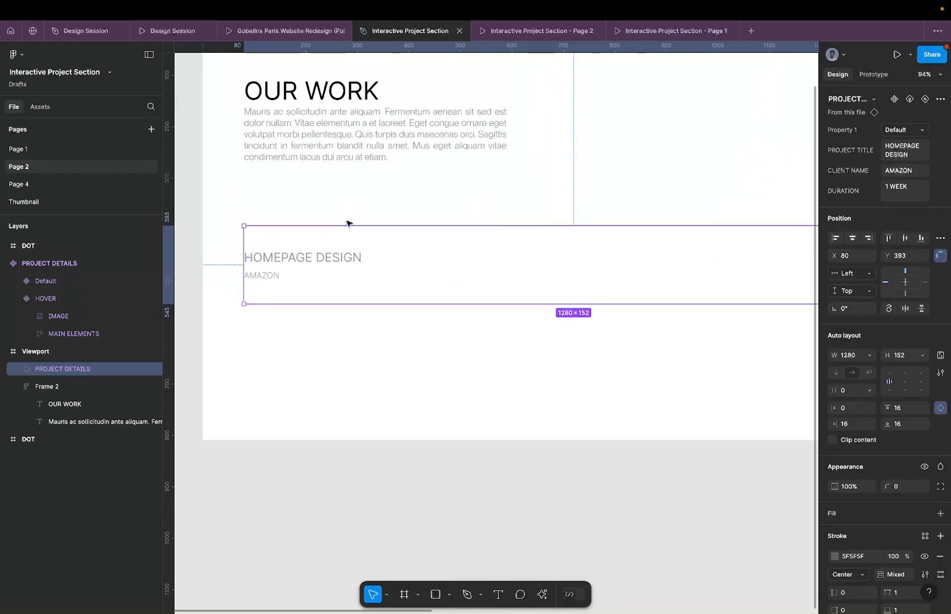
scroll(350, 222, up, 3)
scroll(267, 219, up, 6)
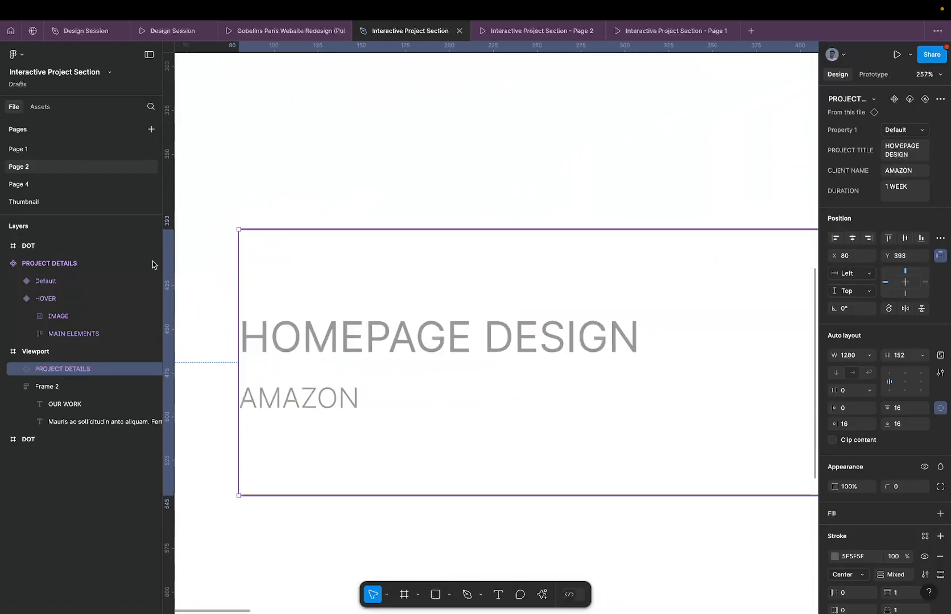
scroll(201, 219, up, 5)
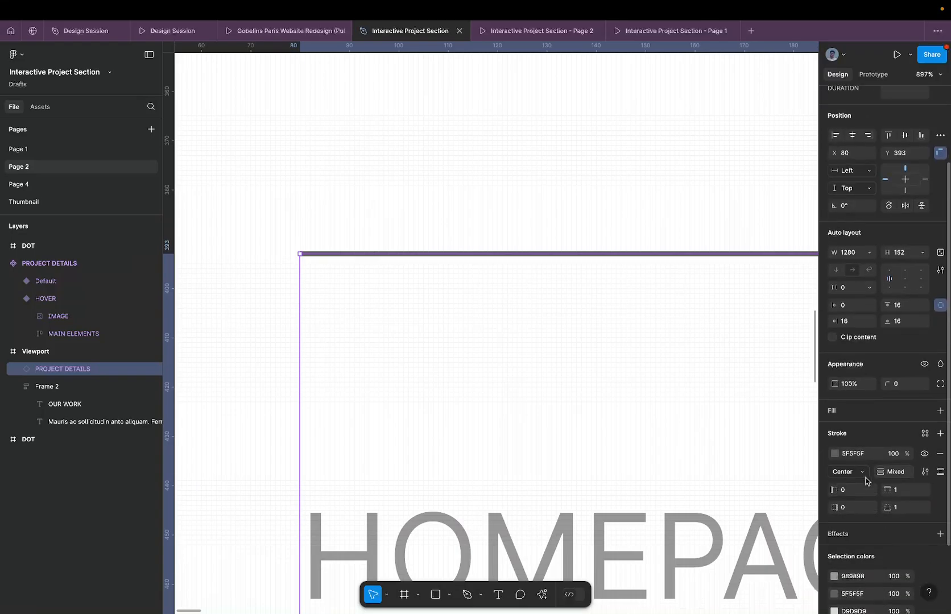
scroll(379, 214, down, 10)
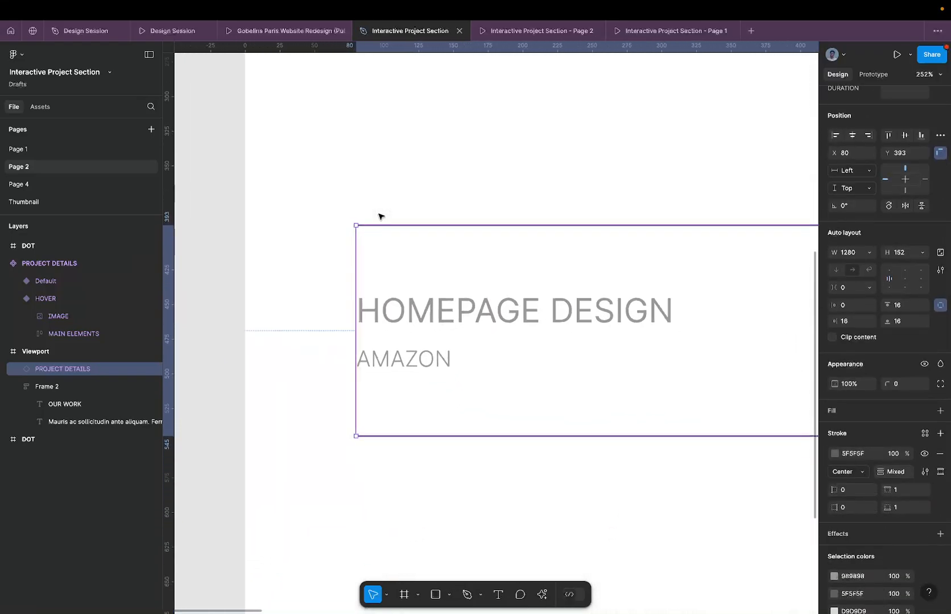
scroll(381, 215, down, 3)
scroll(479, 215, right, 2)
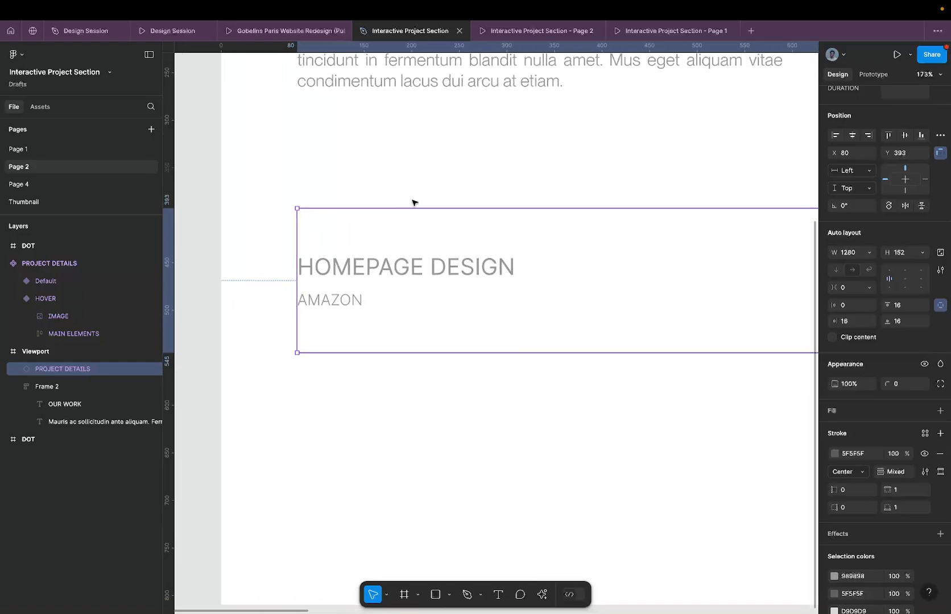
scroll(413, 202, down, 8)
scroll(505, 208, down, 3)
scroll(505, 208, right, 2)
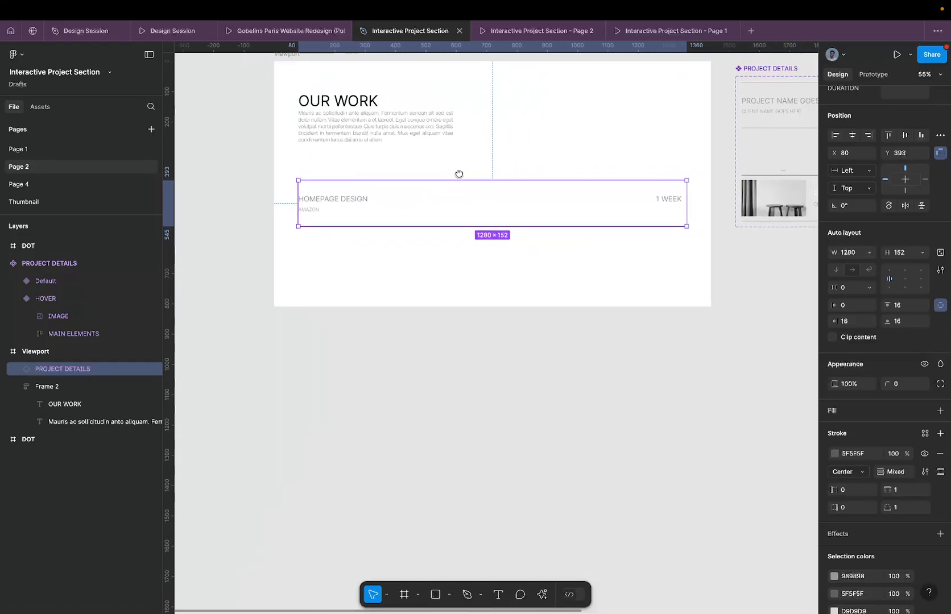
- Delete the PROJECT DETAILS component set beside the Viewport on Page 2
scroll(459, 174, up, 2)
scroll(459, 174, right, 2)
click(737, 102)
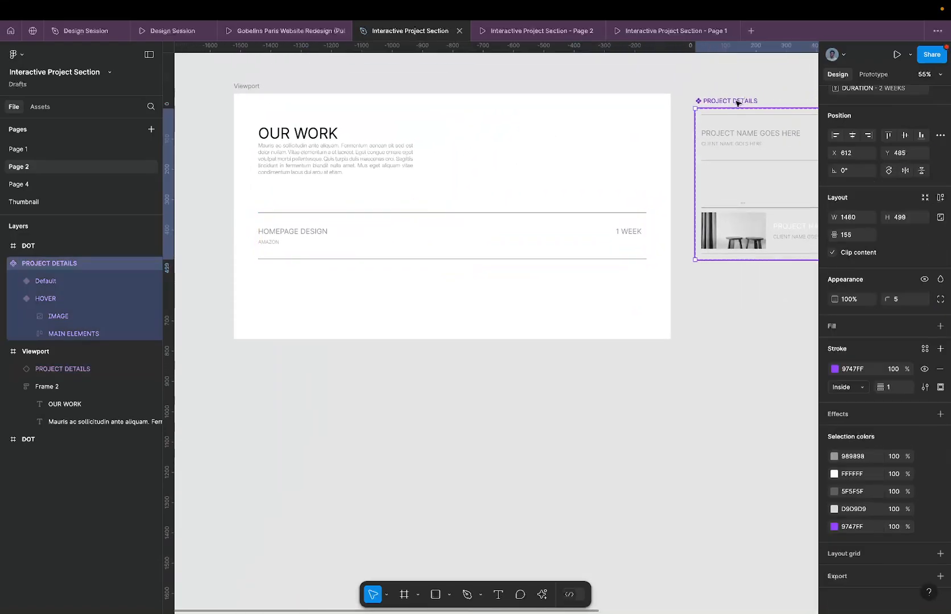
key(Delete)
- Set the HOMEPAGE DESIGN row's stroke to an HSL lightness of 80 (CCCCCC), keeping HSL as the colour format
scroll(264, 228, up, 2)
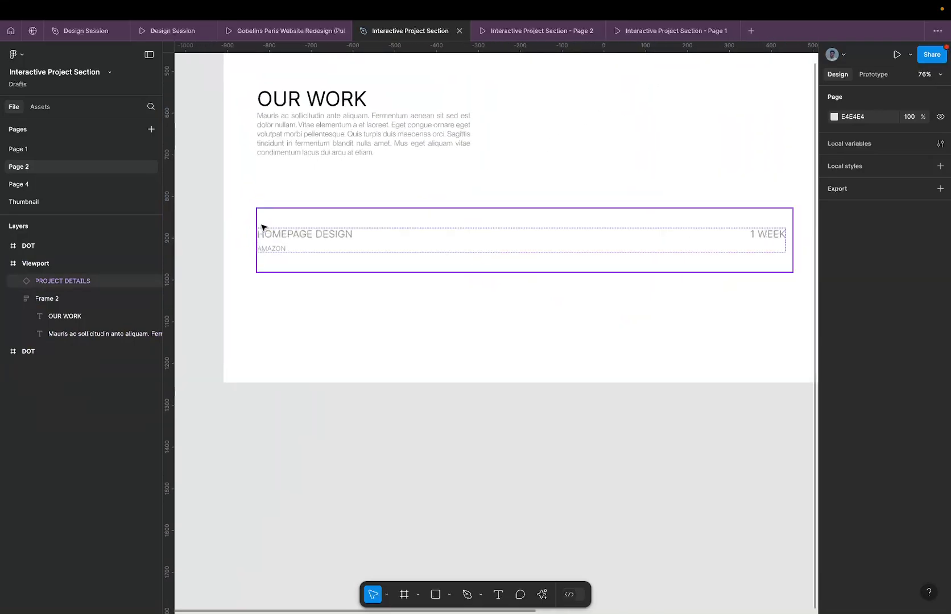
click(269, 211)
scroll(267, 210, up, 5)
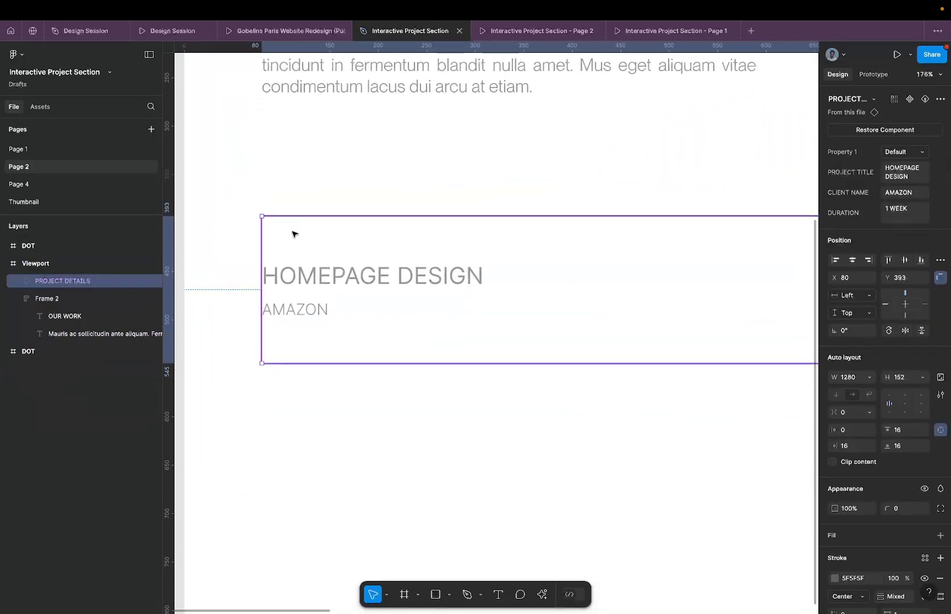
scroll(270, 212, up, 1)
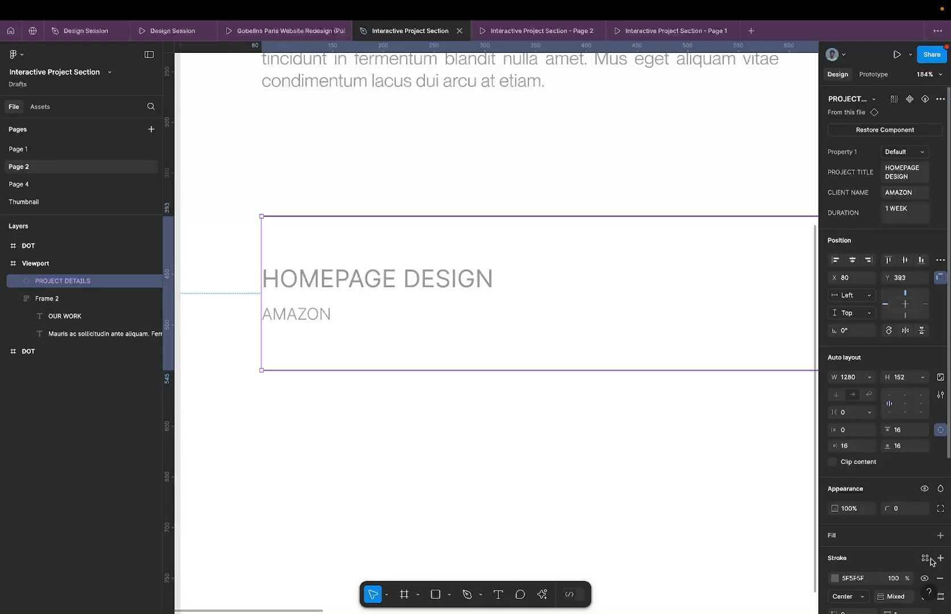
scroll(898, 551, down, 3)
click(835, 412)
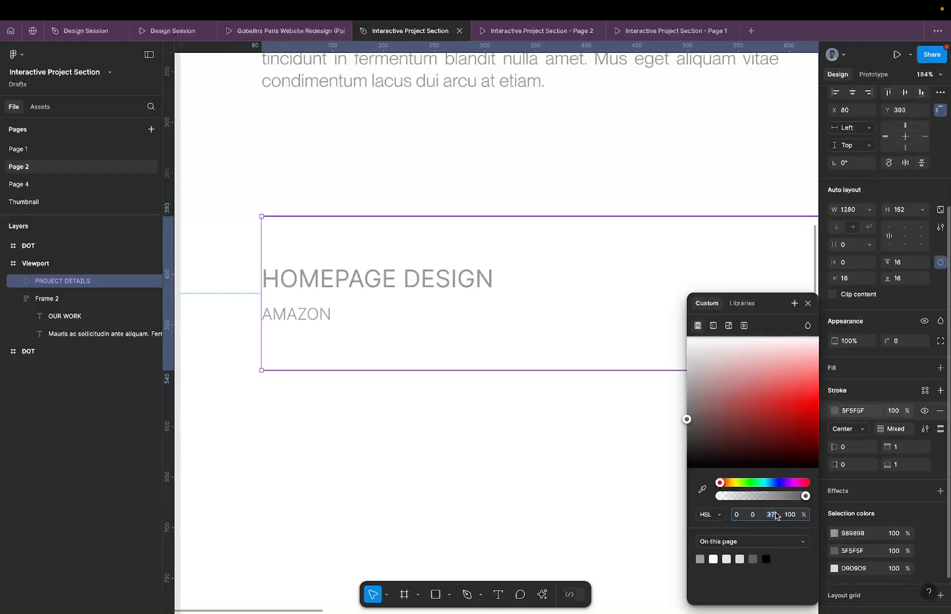
text(80)
key(Return)
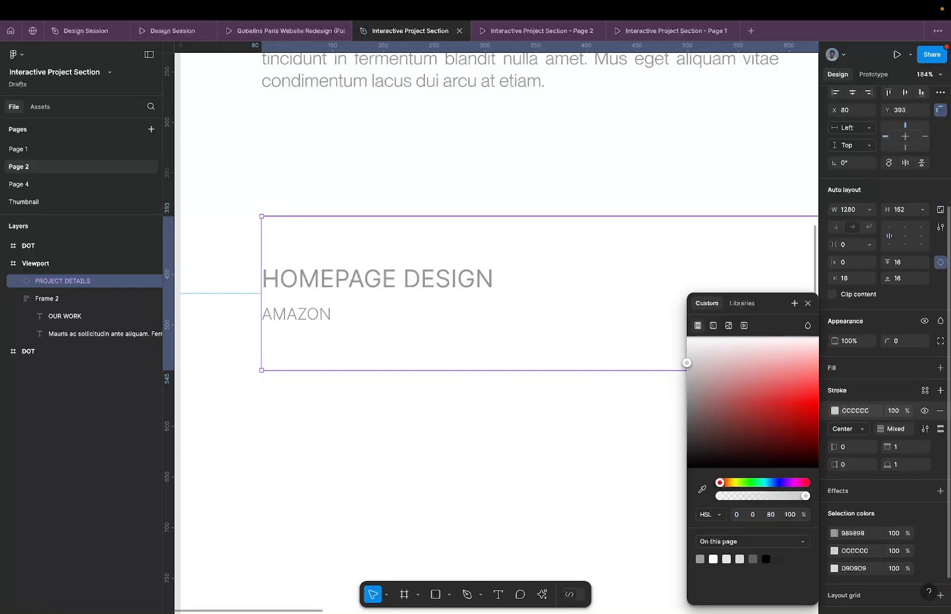
click(720, 515)
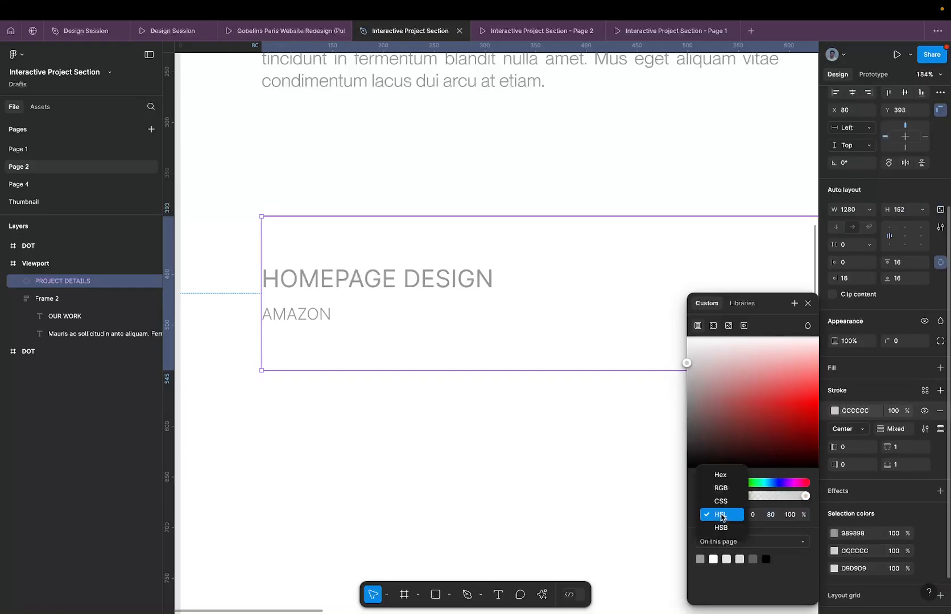
click(720, 515)
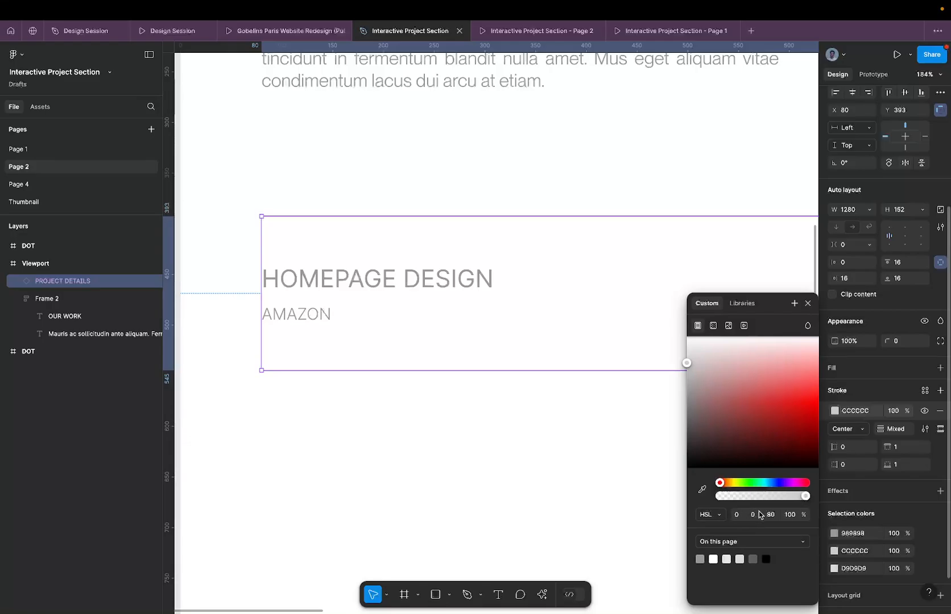
- Inspect the HOMEPAGE DESIGN row's recoloured divider lines against the white Viewport
click(384, 188)
scroll(386, 234, down, 1)
click(381, 246)
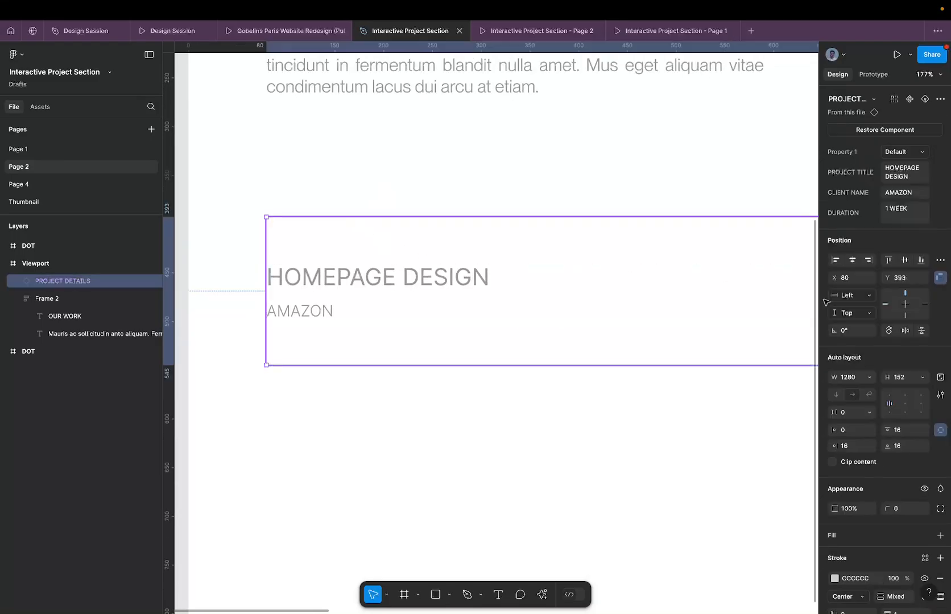
scroll(420, 213, down, 3)
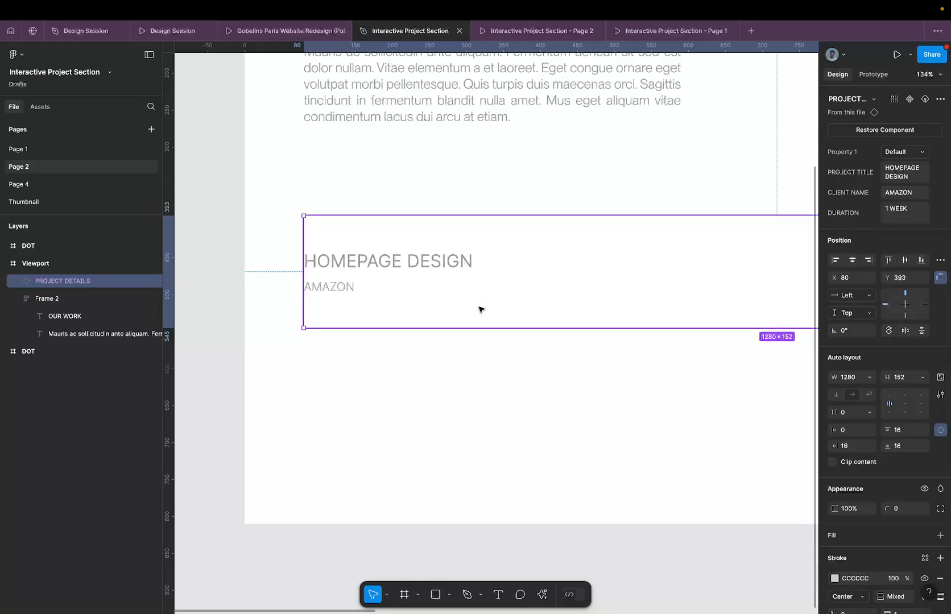
scroll(369, 162, down, 2)
click(369, 162)
scroll(369, 162, down, 3)
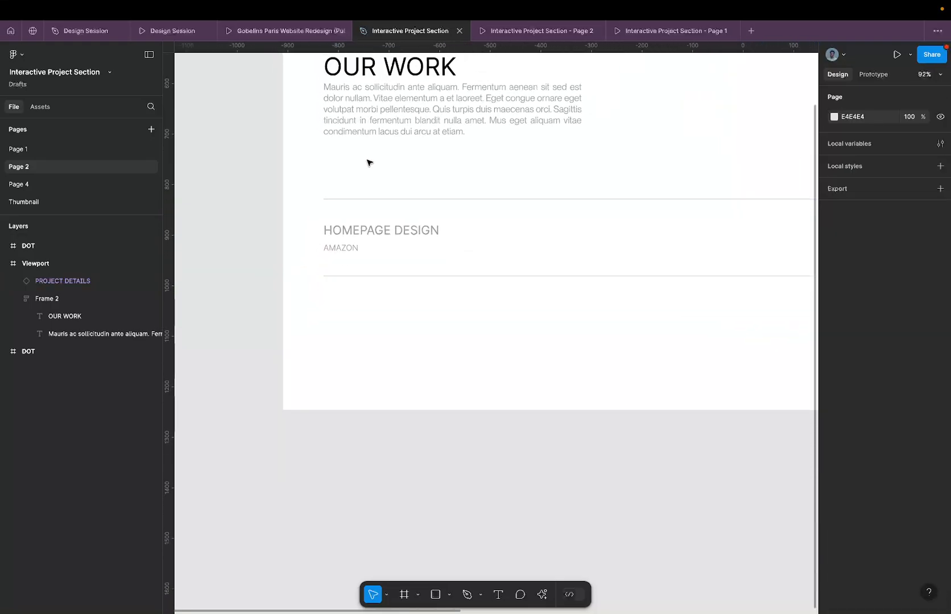
- Try an HSL lightness of 95 for the HOMEPAGE DESIGN row's stroke and undo that change
click(373, 208)
scroll(873, 563, down, 4)
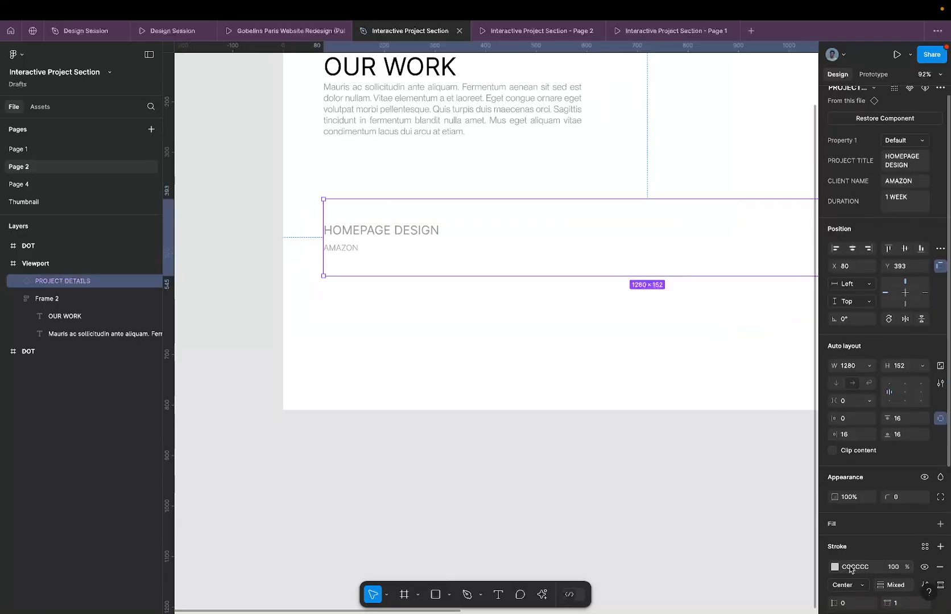
click(835, 460)
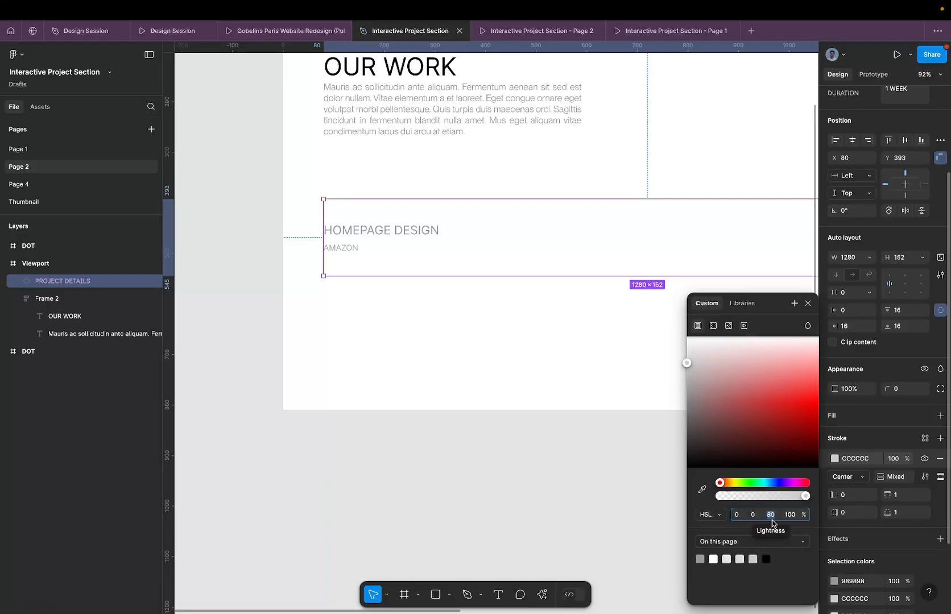
text(95)
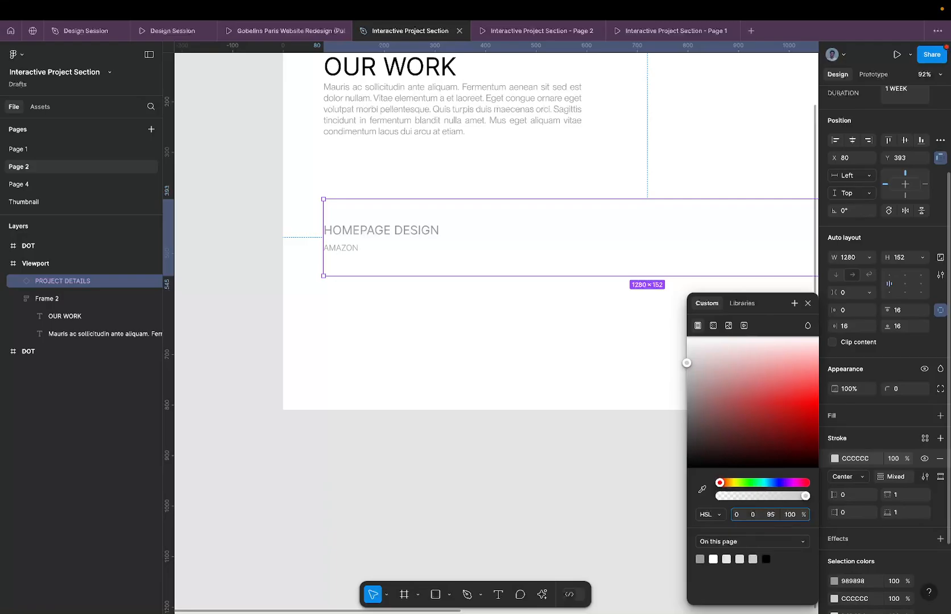
click(556, 182)
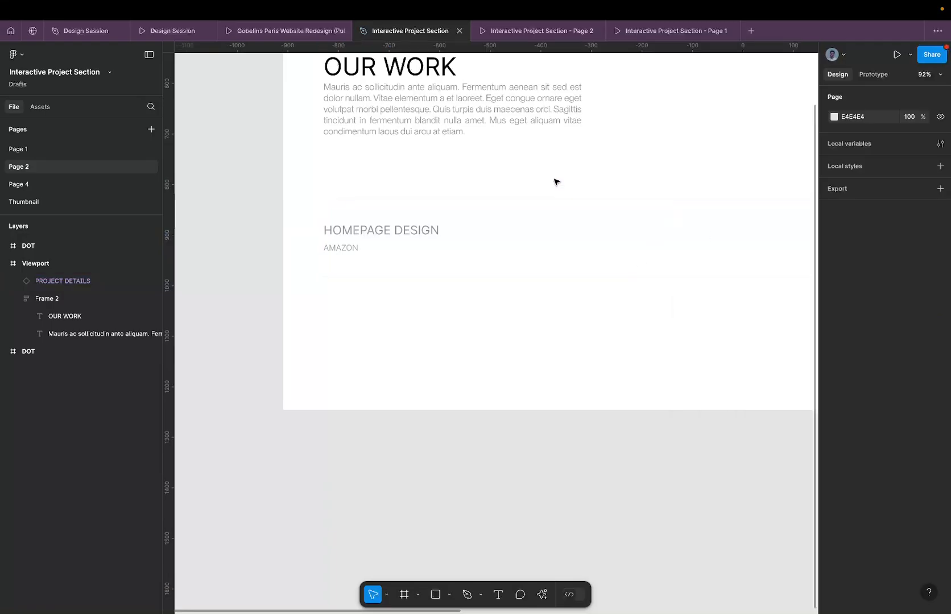
click(632, 199)
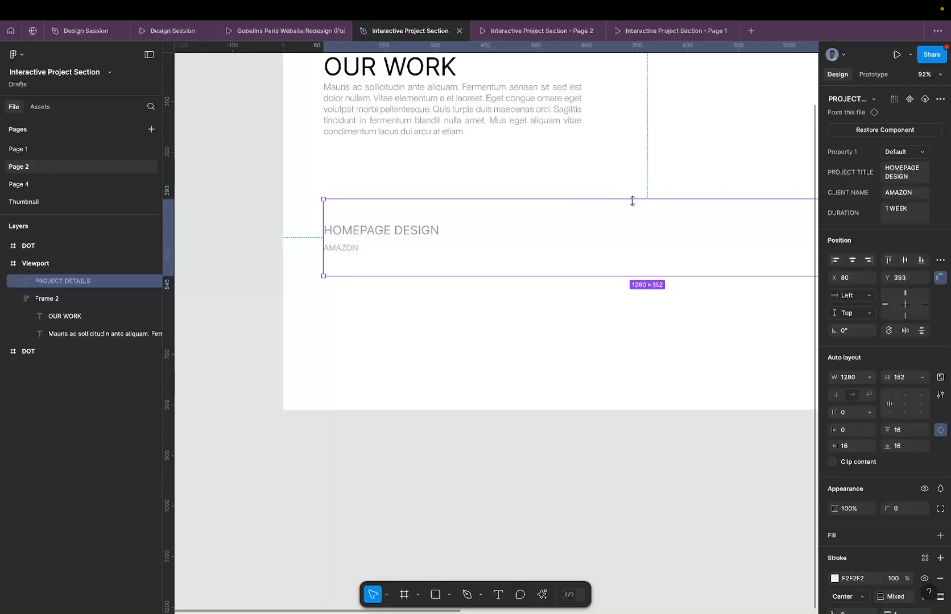
click(449, 185)
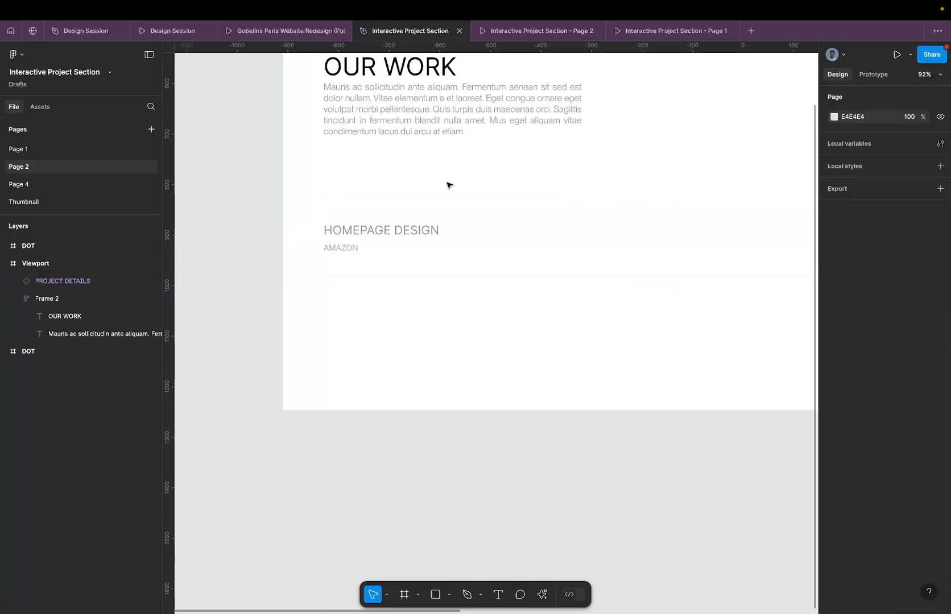
key(super+z)
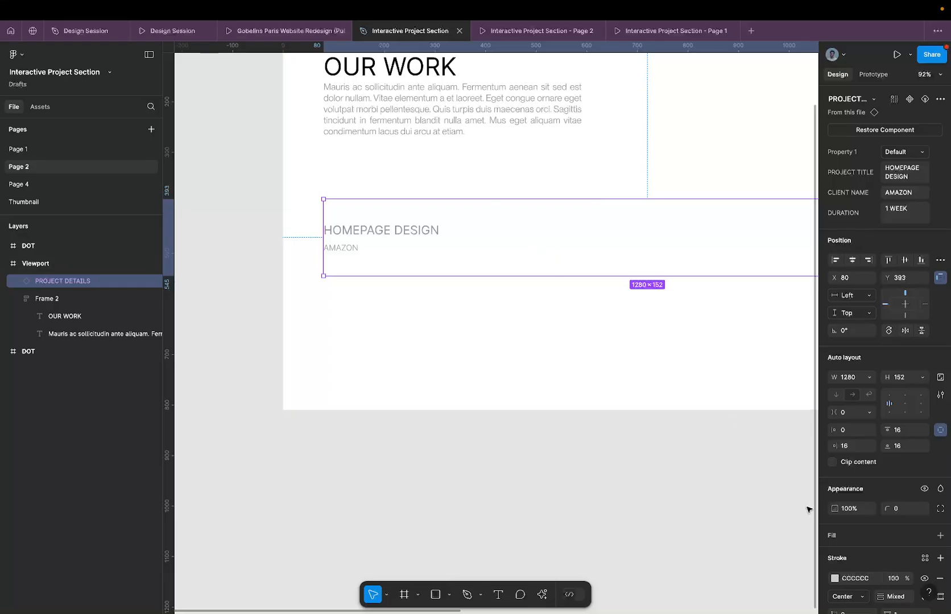
- Review the HOMEPAGE DESIGN row's stroke colour values and the look of its divider lines
click(834, 579)
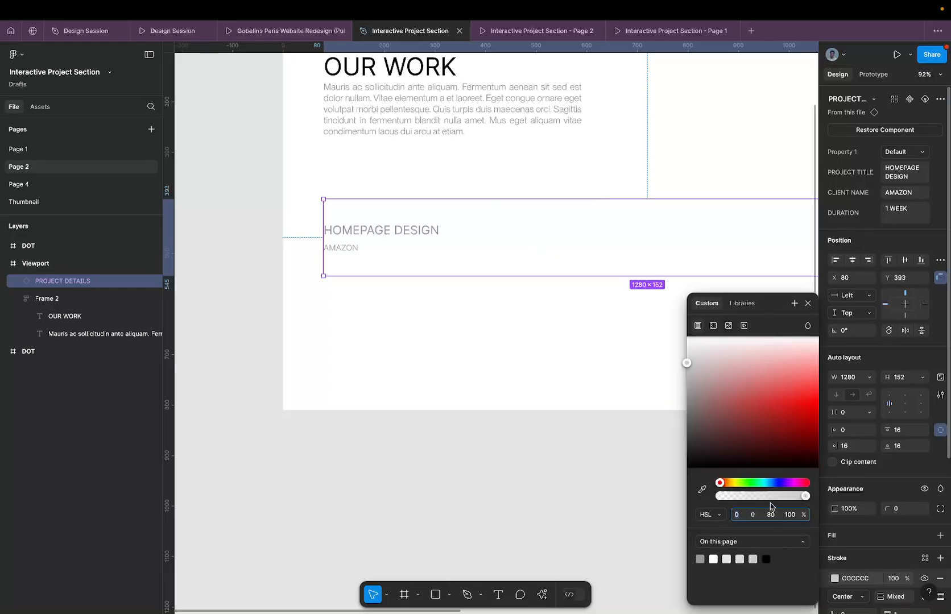
click(592, 176)
scroll(484, 189, down, 3)
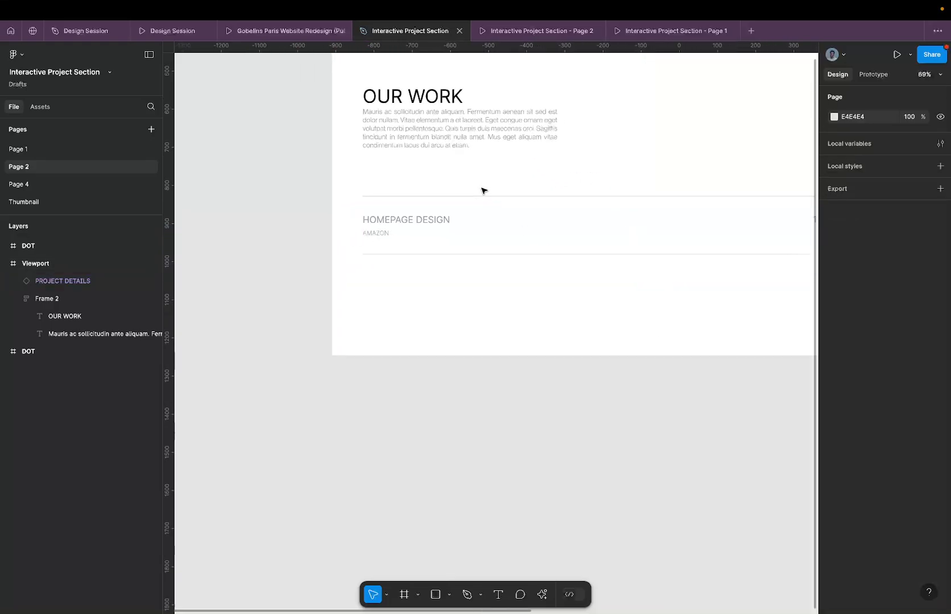
click(404, 199)
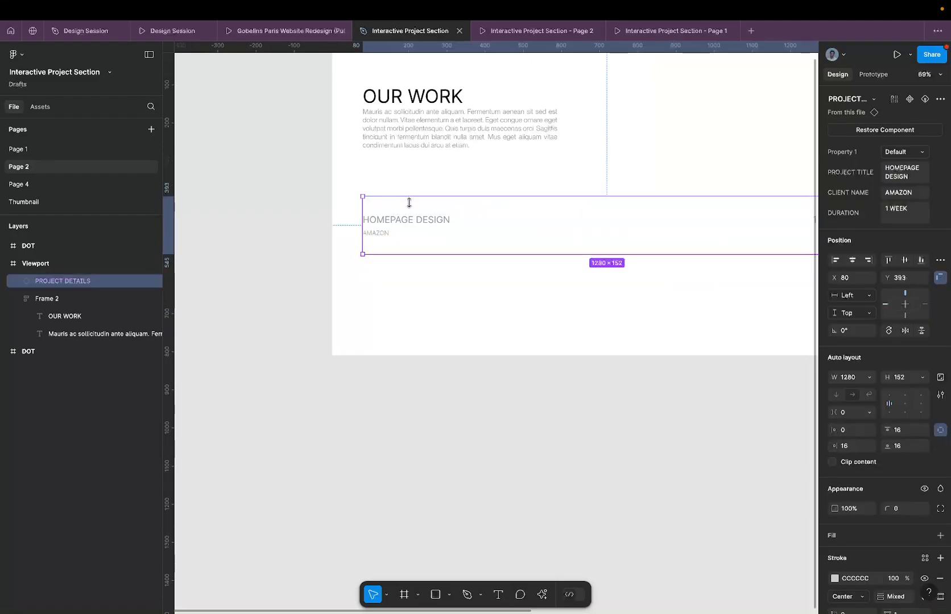
- Detach the HOMEPAGE DESIGN project row from its main component
right_click(416, 210)
mouse_move(461, 436)
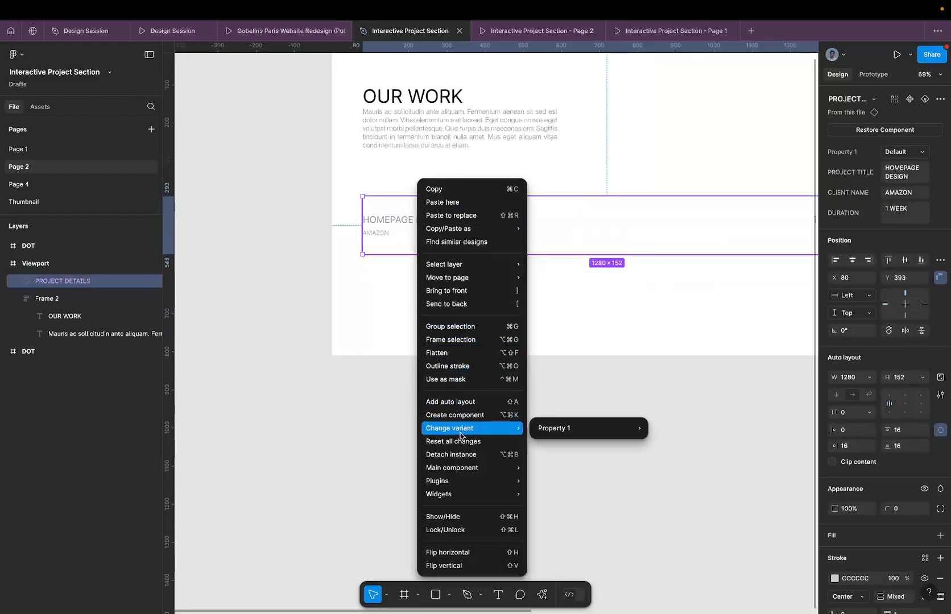
click(463, 455)
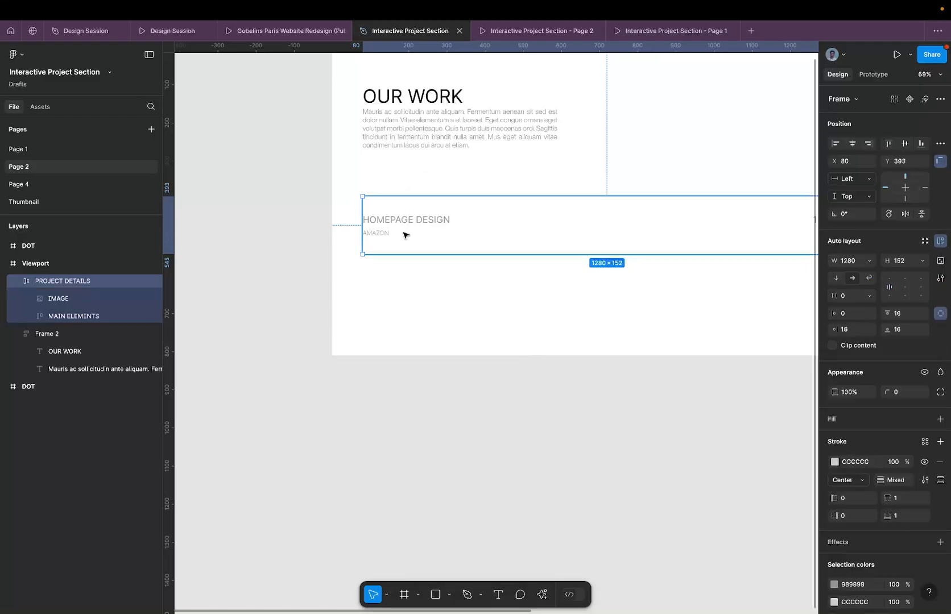
- Delete the tiny IMAGE layer inside the detached PROJECT DETAILS row
scroll(400, 217, up, 5)
scroll(399, 217, up, 3)
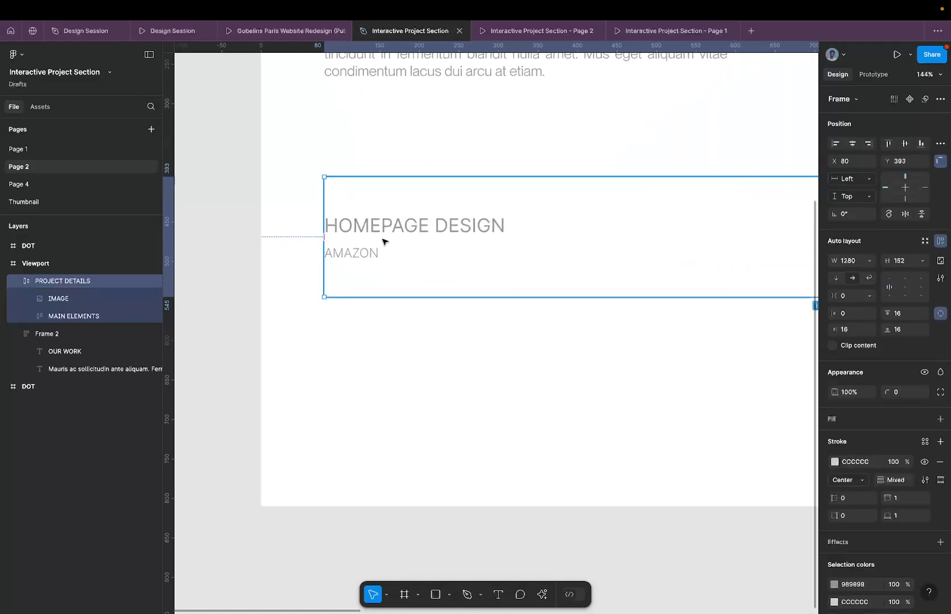
double_click(385, 241)
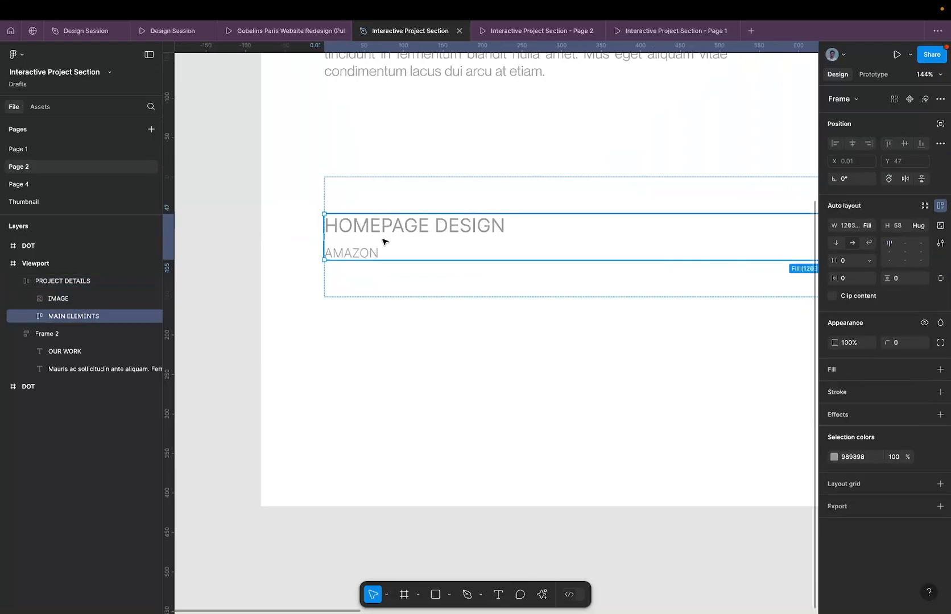
click(73, 300)
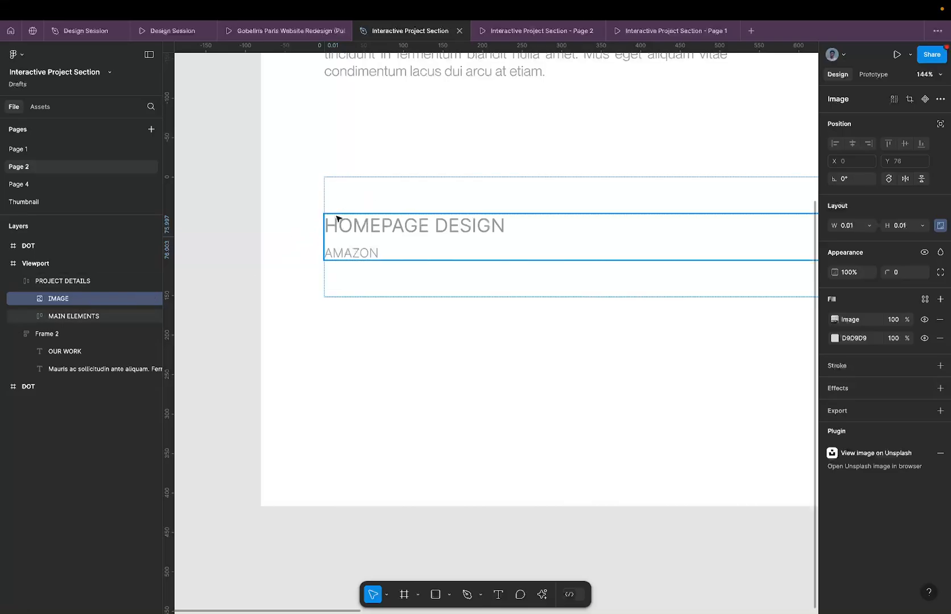
scroll(321, 239, up, 10)
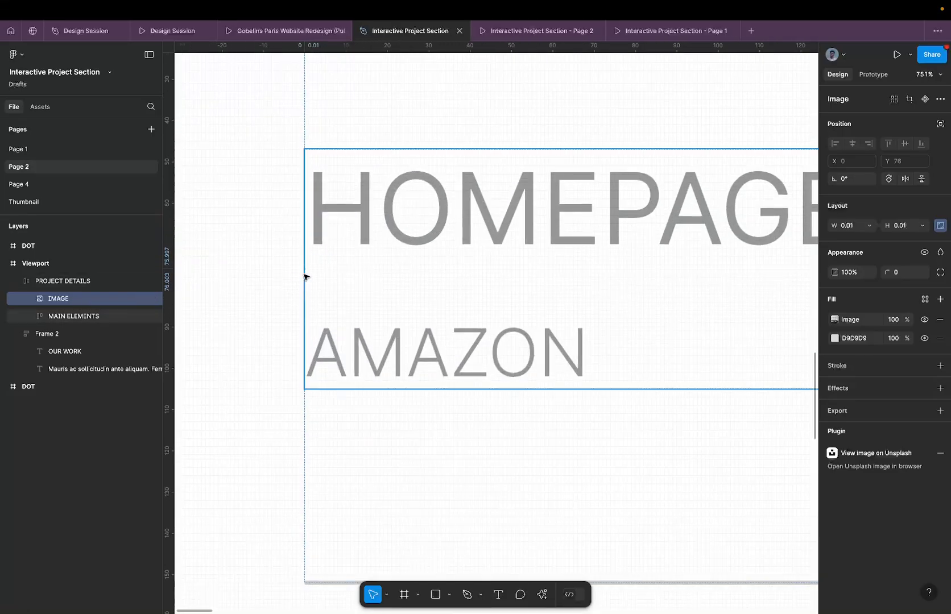
scroll(301, 279, up, 10)
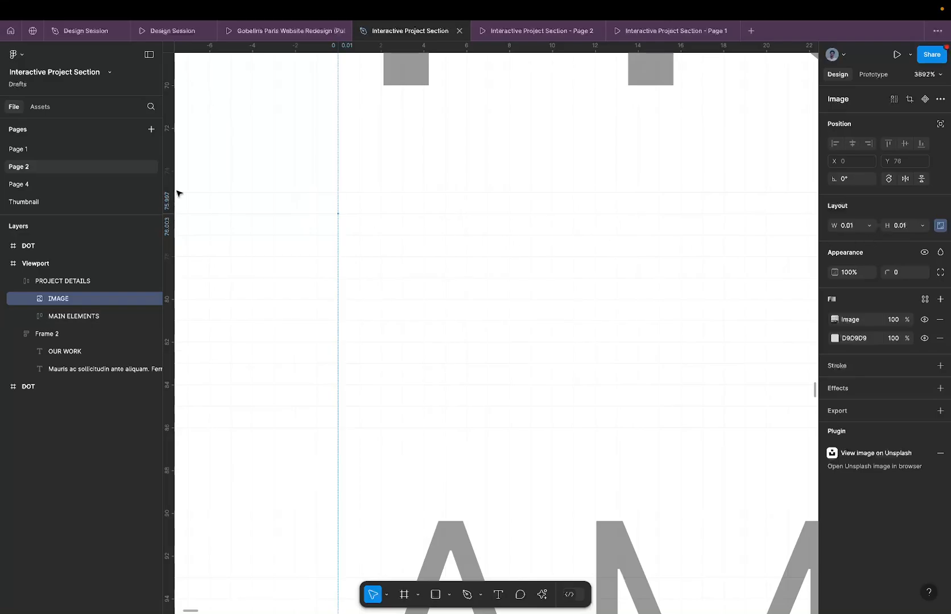
key(Delete)
scroll(342, 196, down, 15)
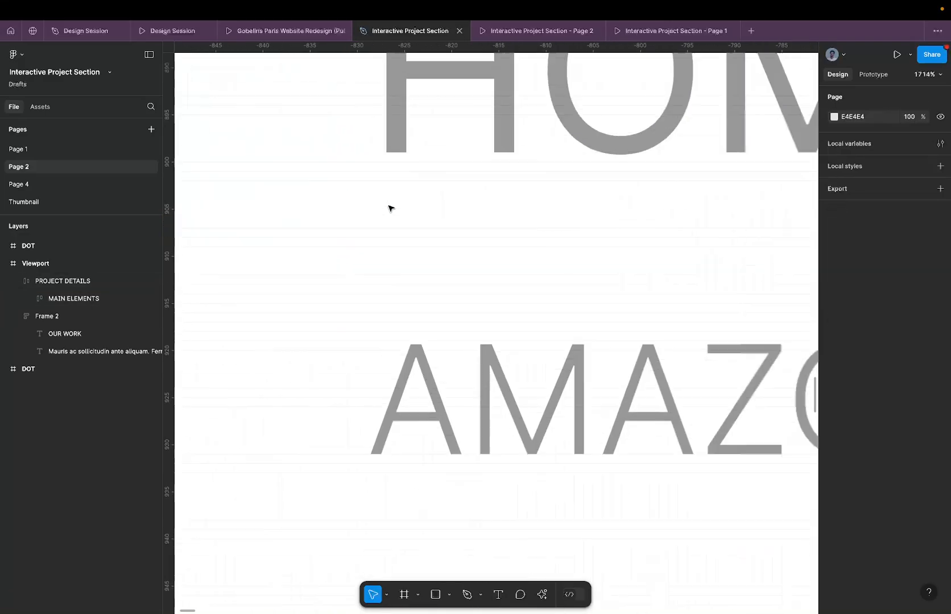
- Recolour all the texts in the MAIN ELEMENTS frame of the project row to black (000000)
click(423, 192)
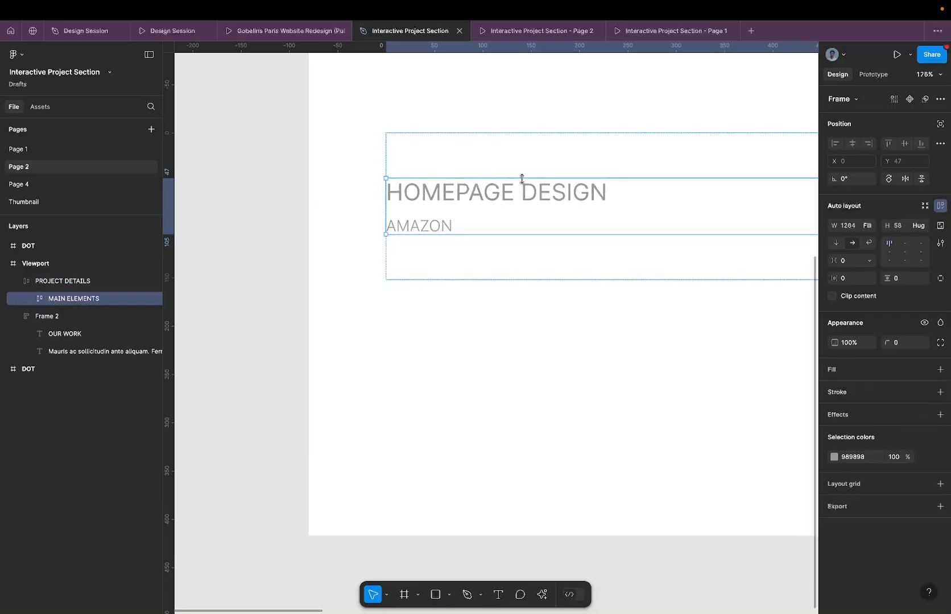
click(853, 460)
text(0)
key(Return)
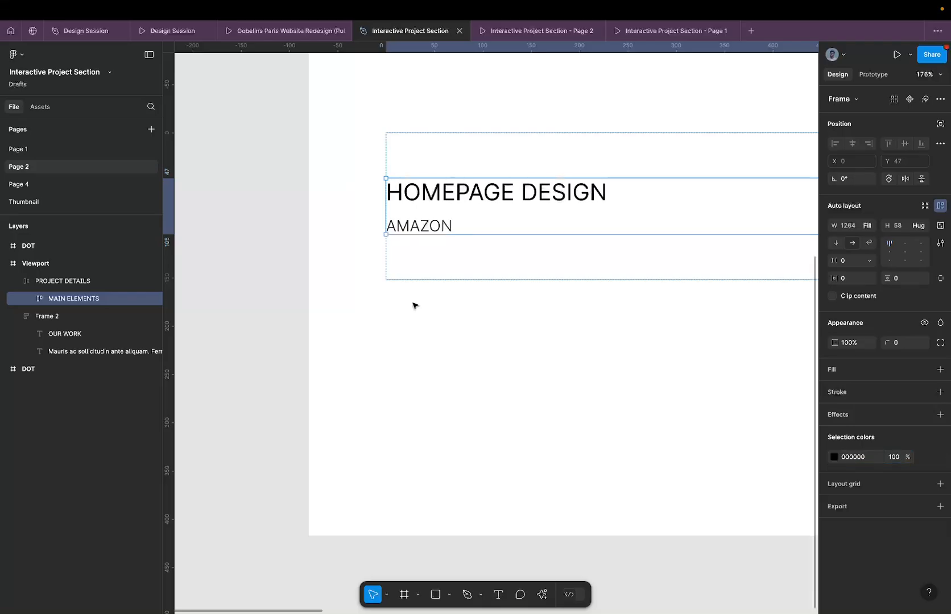
- Preview the Viewport frame as a prototype to review the recoloured project row, and return to the design file
scroll(399, 202, down, 5)
scroll(446, 199, up, 4)
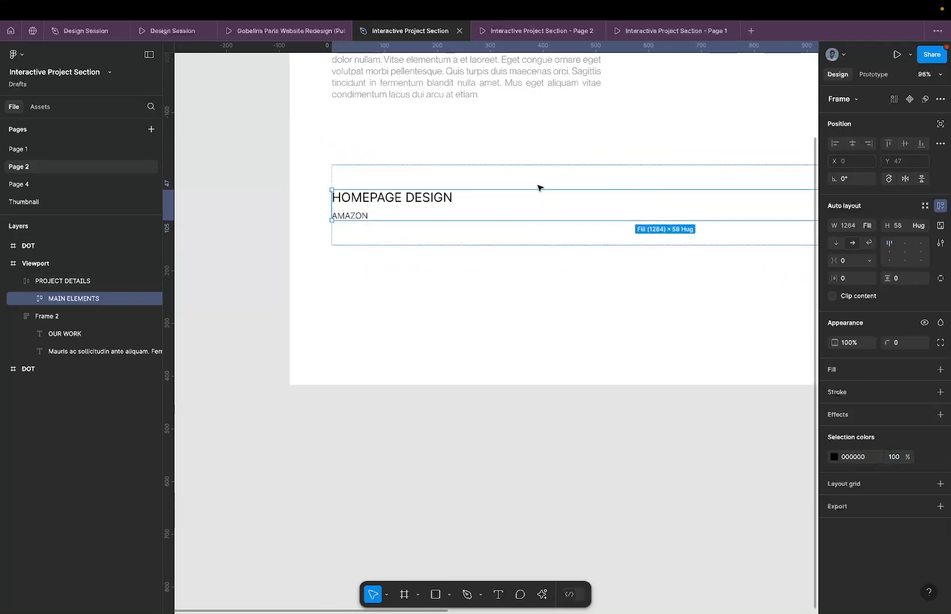
scroll(489, 178, right, 2)
super+click(360, 185)
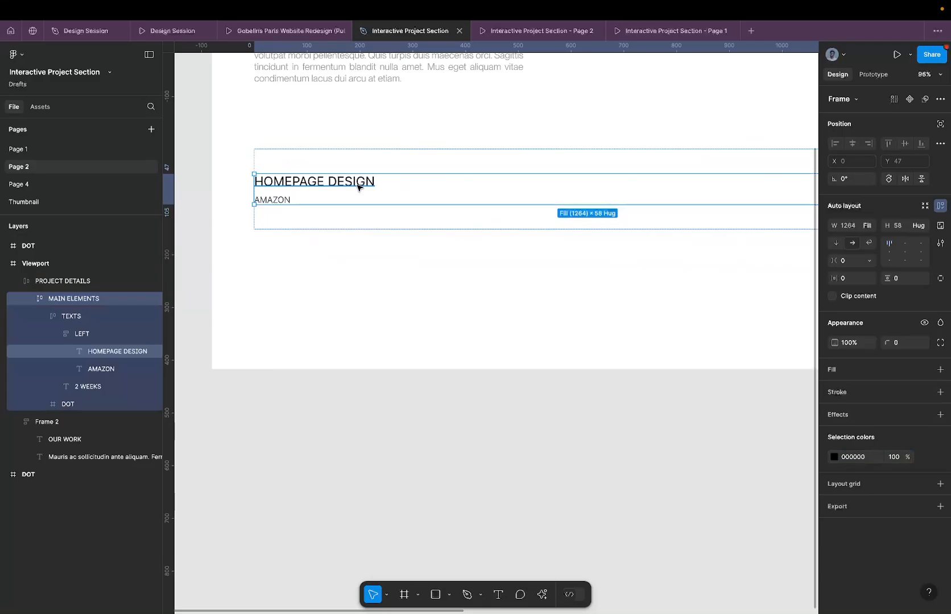
click(524, 39)
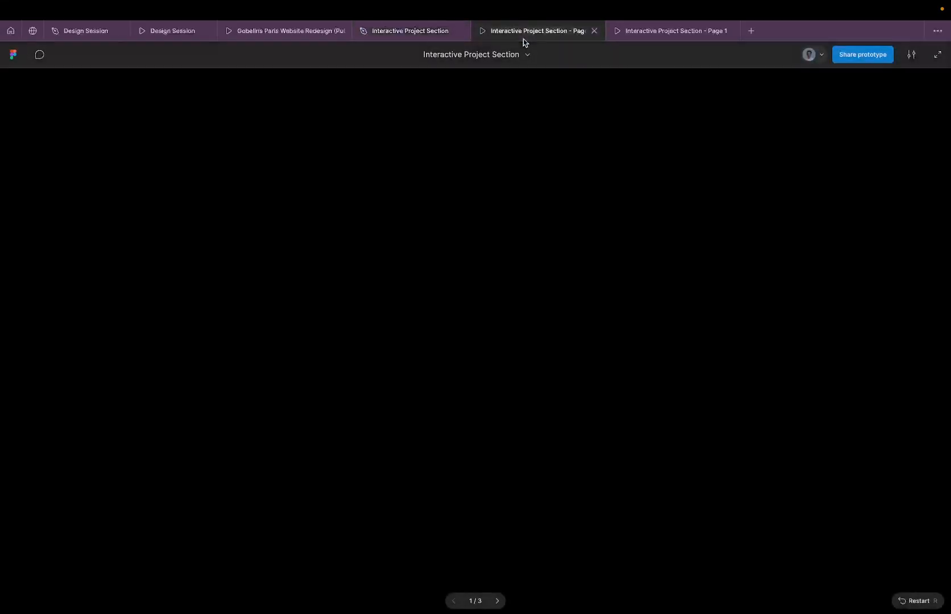
click(425, 38)
scroll(417, 133, down, 5)
click(357, 78)
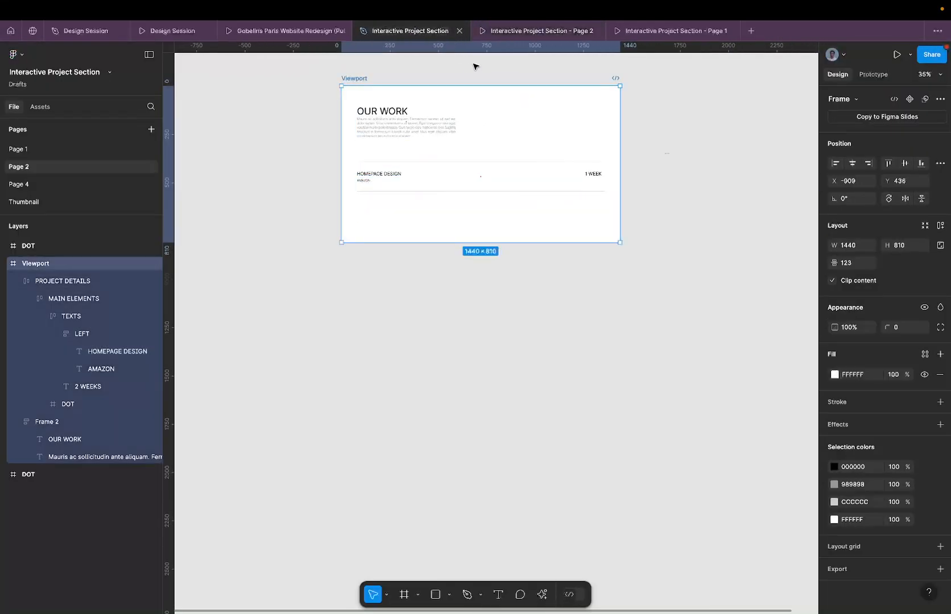
click(897, 55)
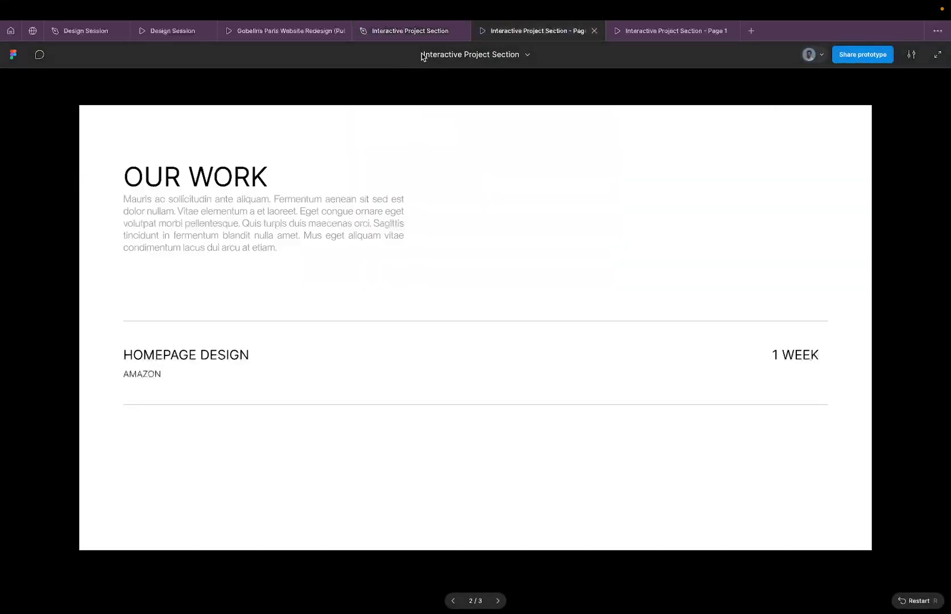
mouse_move(414, 35)
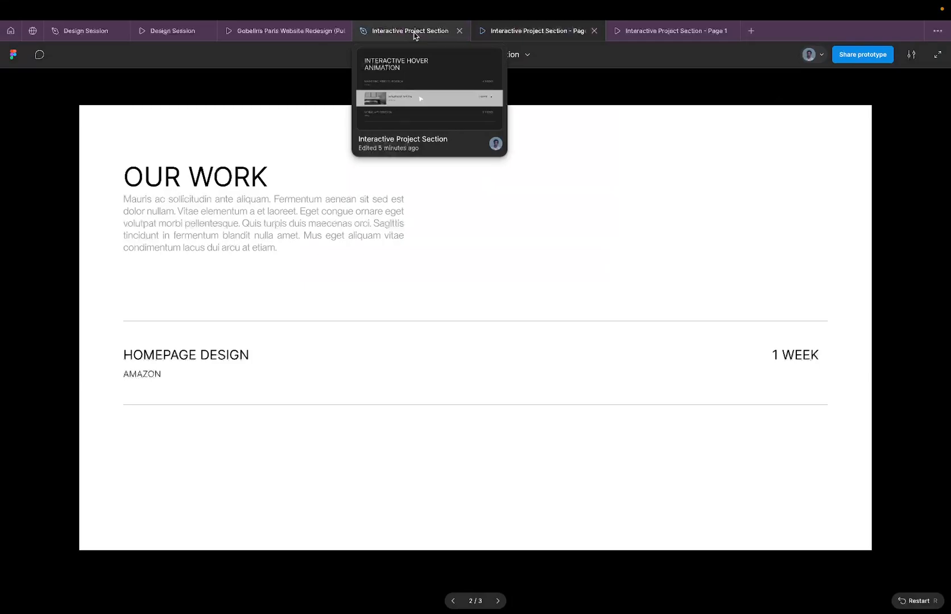
click(414, 36)
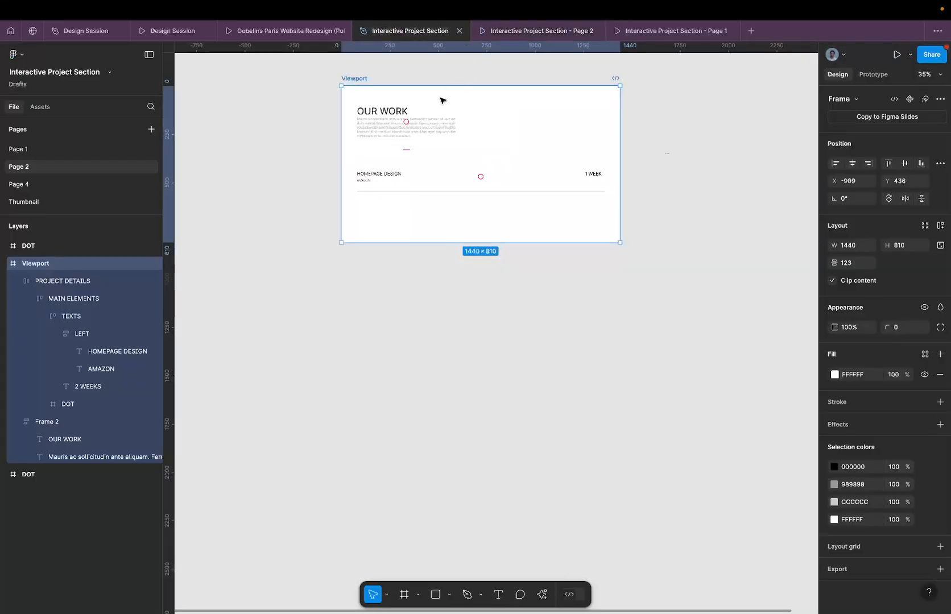
- Set the font size of the row's HOMEPAGE DESIGN title and 1 WEEK duration texts to 20
scroll(413, 112, up, 10)
scroll(311, 288, down, 5)
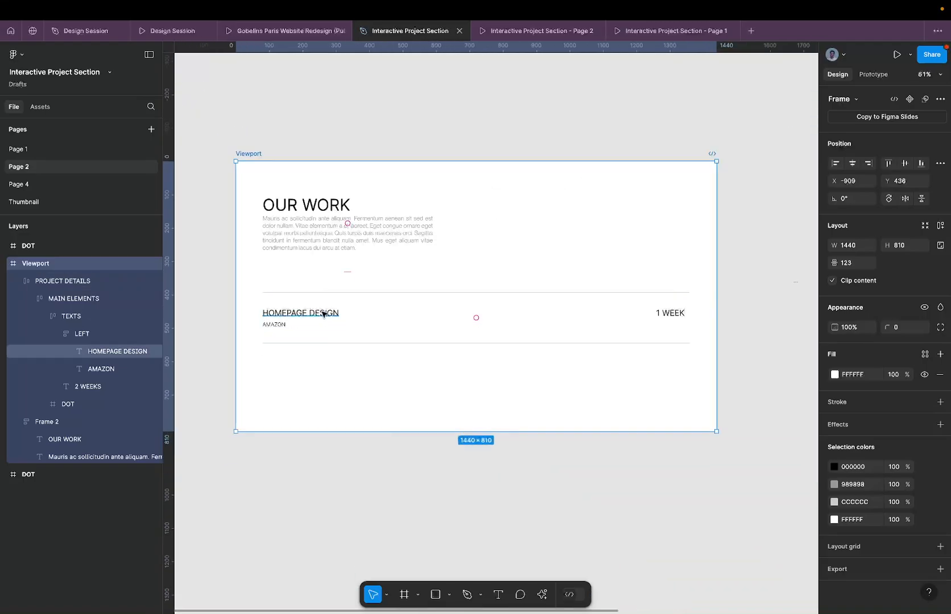
super+click(323, 312)
shift+click(678, 316)
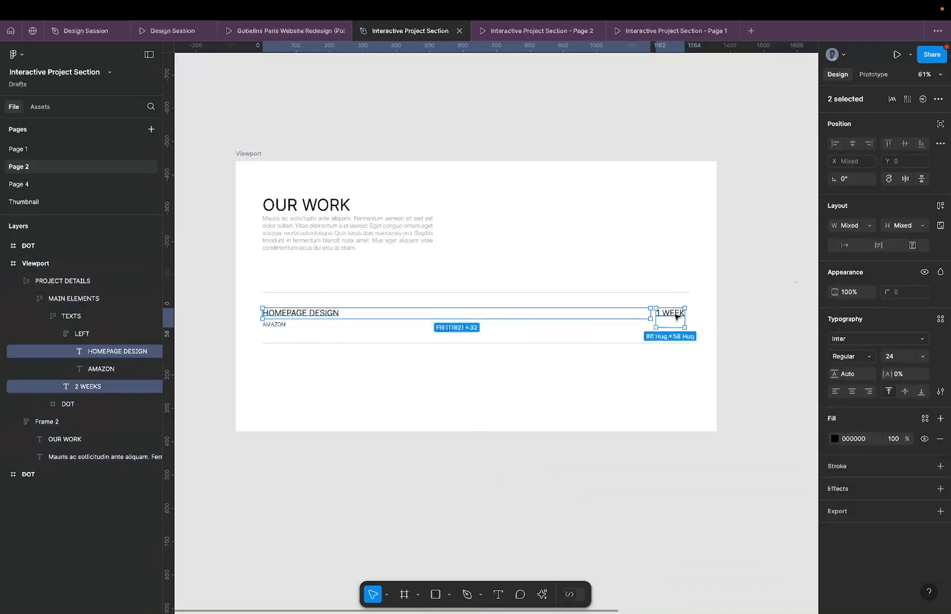
click(899, 361)
text(20)
key(Return)
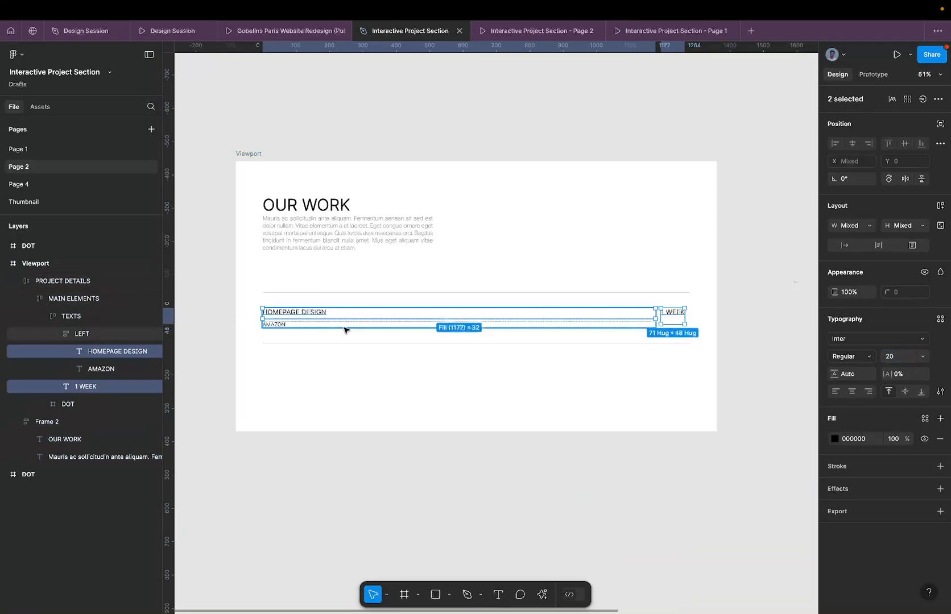
- Reduce the vertical gap between the HOMEPAGE DESIGN and AMAZON texts in the LEFT frame to 2
click(279, 326)
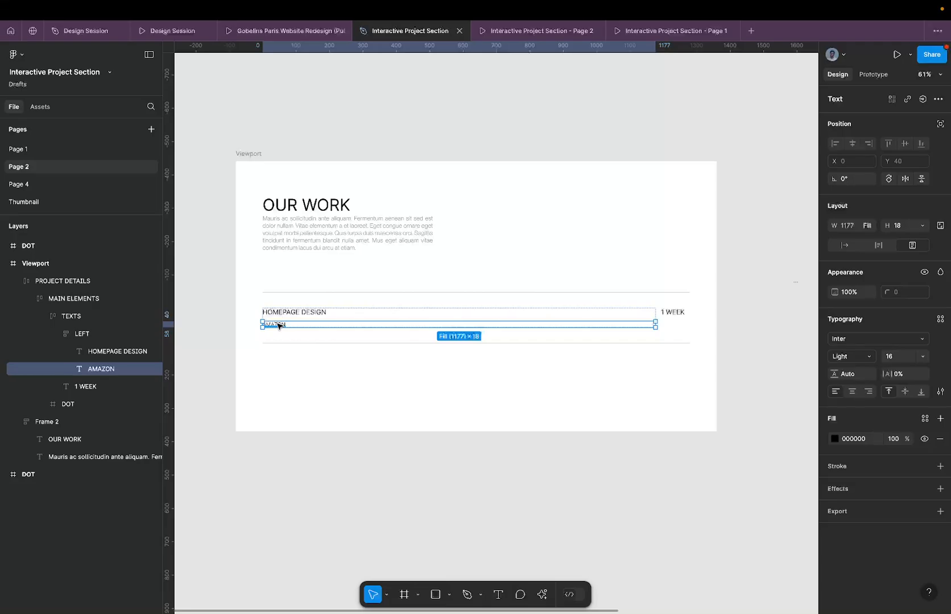
scroll(308, 320, up, 3)
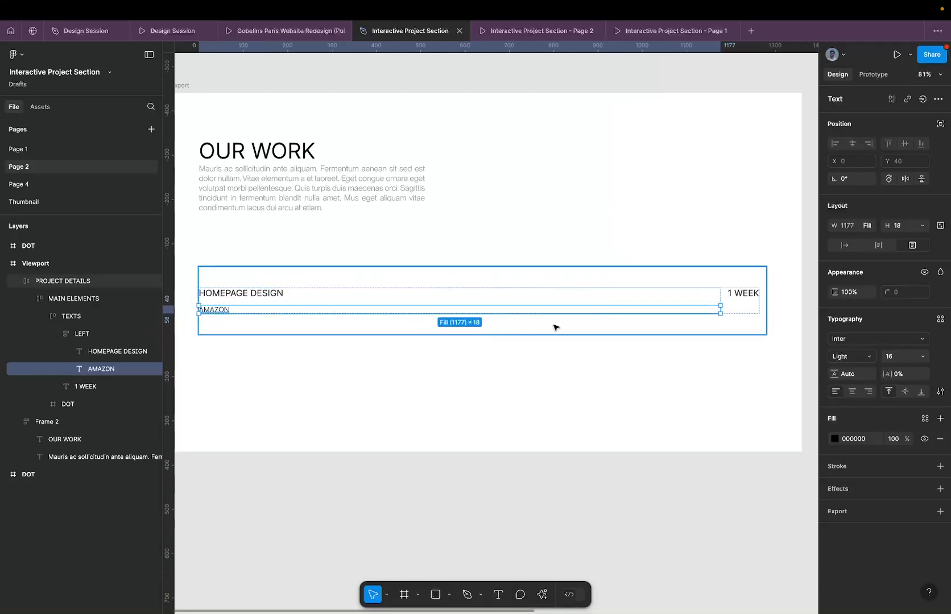
click(731, 294)
click(522, 288)
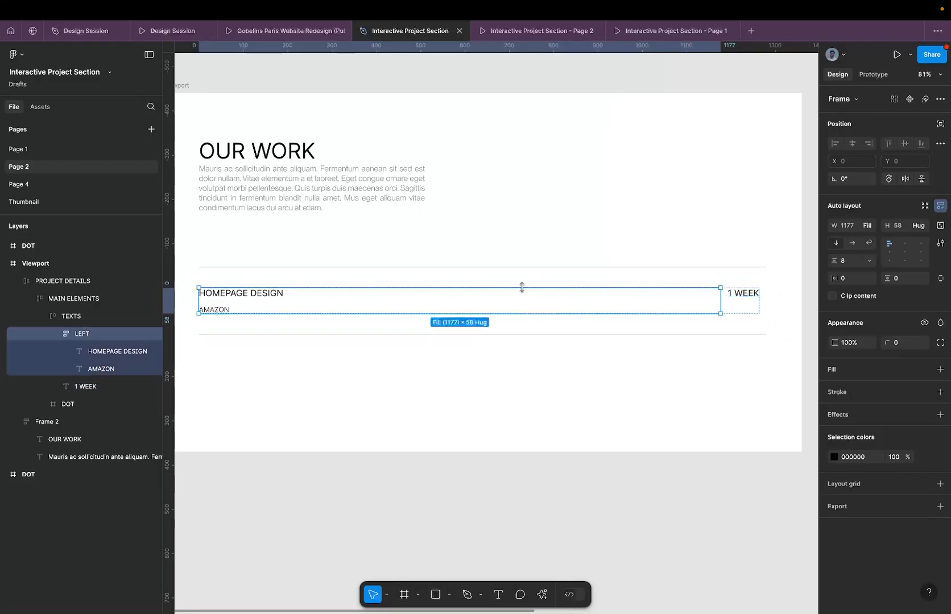
scroll(261, 310, up, 5)
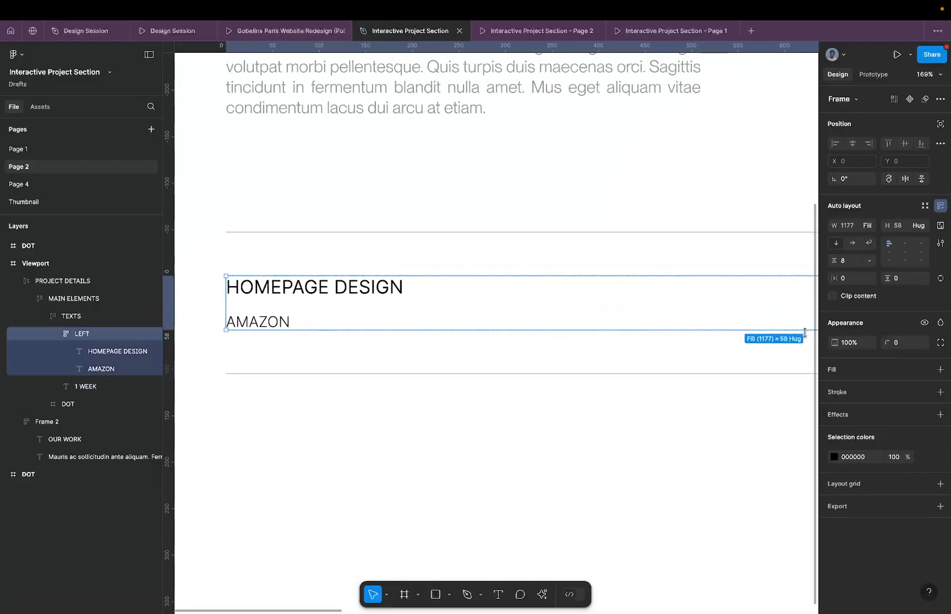
click(774, 311)
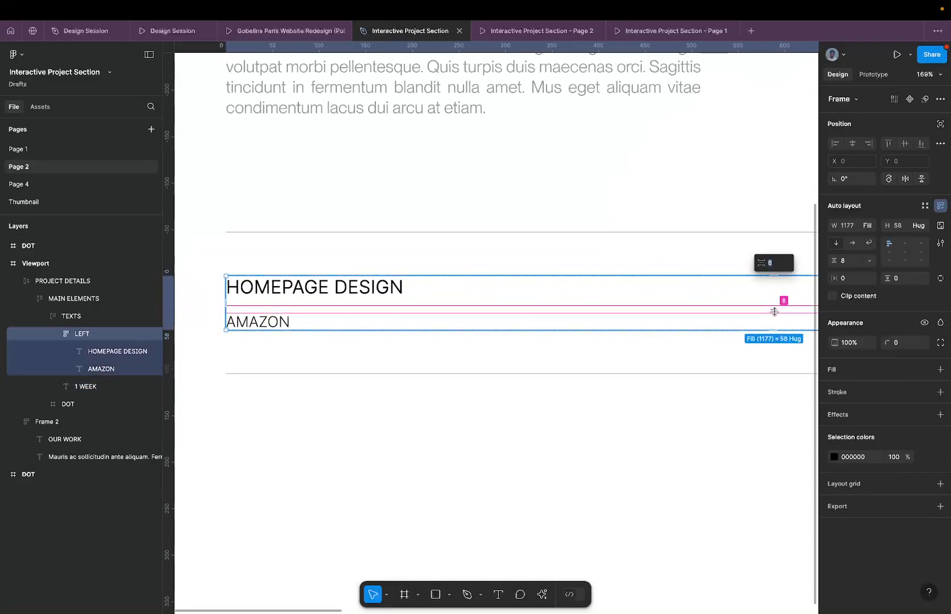
drag(774, 312, 775, 307)
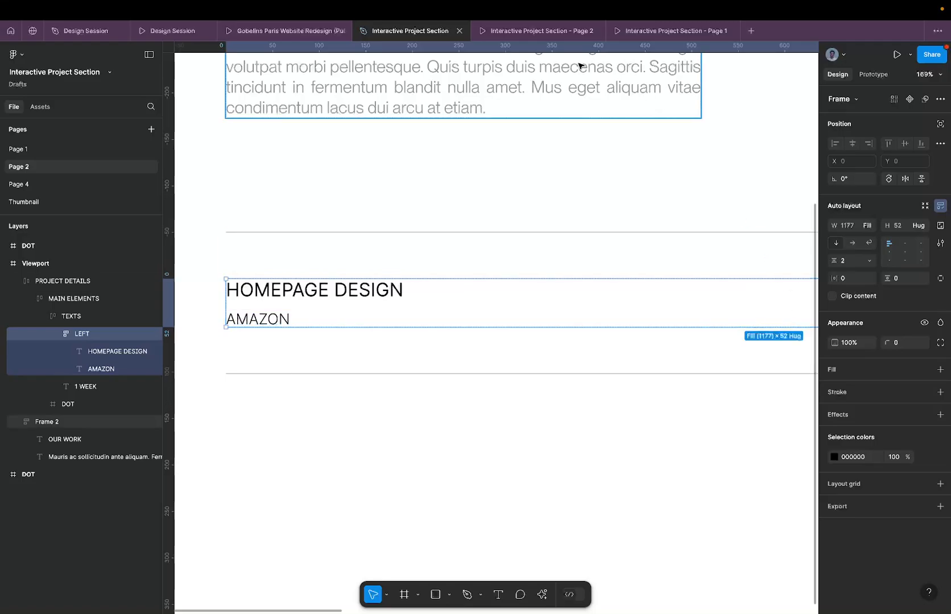
- Set the PROJECT DETAILS row's height to hug its contents
scroll(286, 250, down, 5)
click(493, 252)
scroll(493, 253, down, 5)
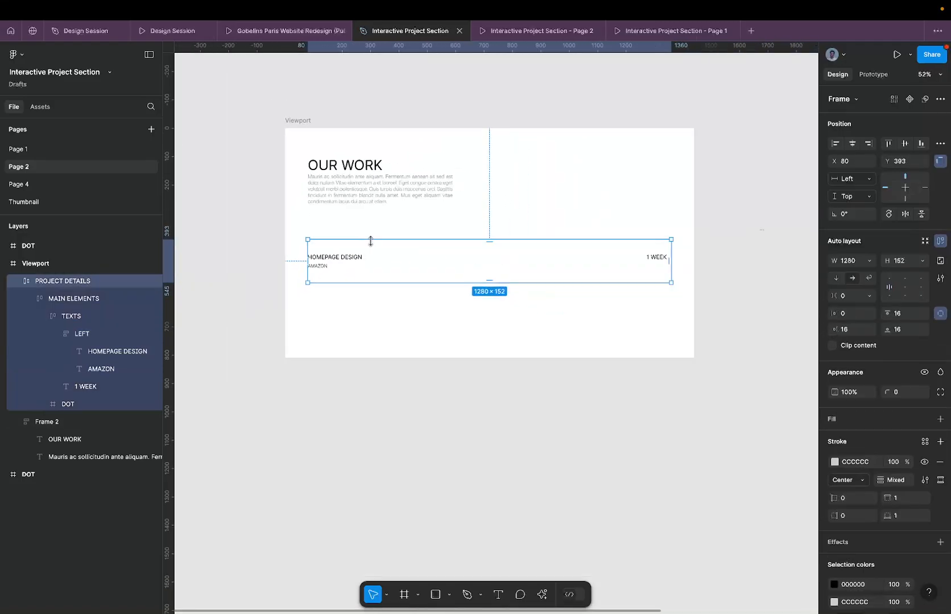
click(922, 261)
click(886, 274)
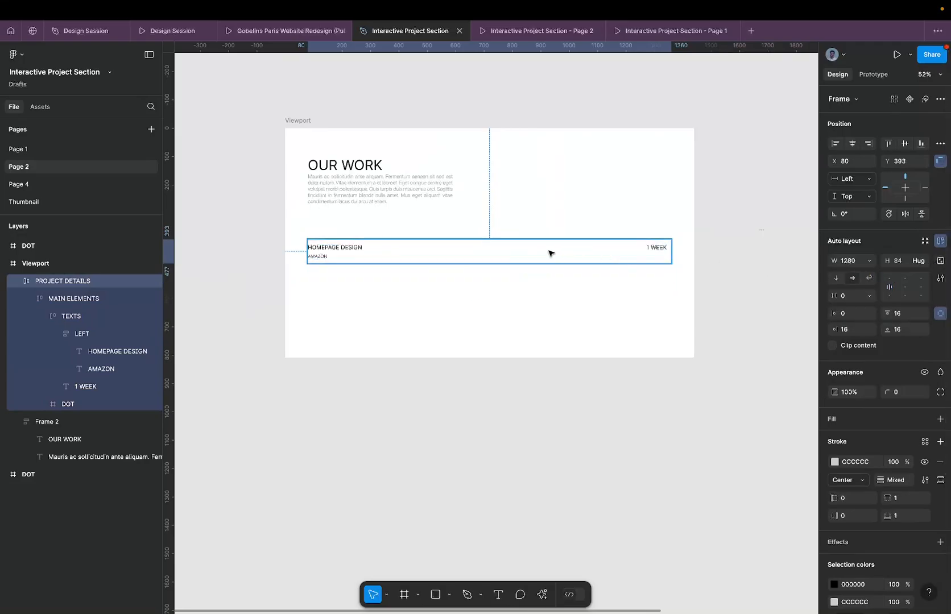
- Switch the PROJECT DETAILS row from individual to paired padding and set its vertical padding to 20
scroll(340, 240, up, 2)
scroll(340, 240, up, 3)
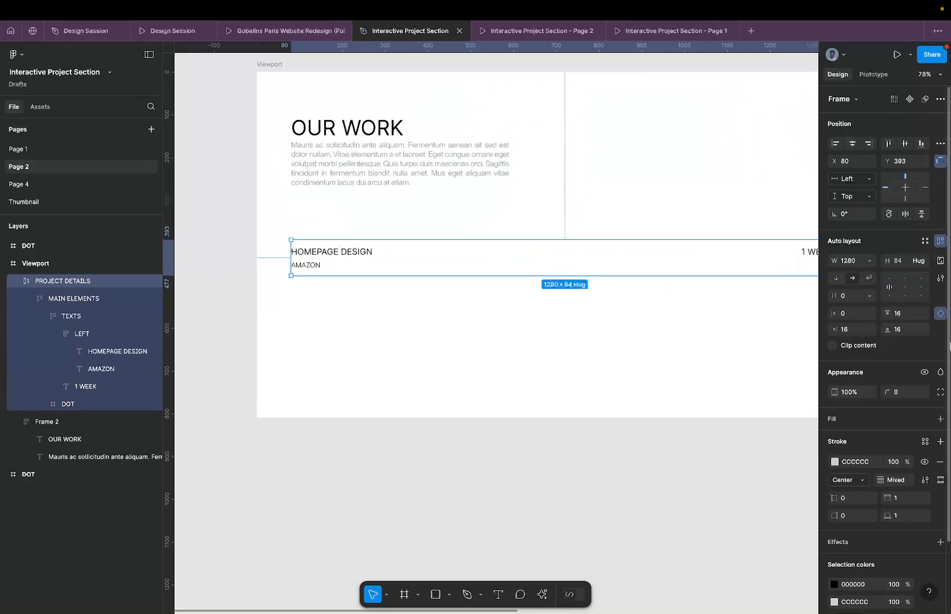
click(940, 313)
click(916, 316)
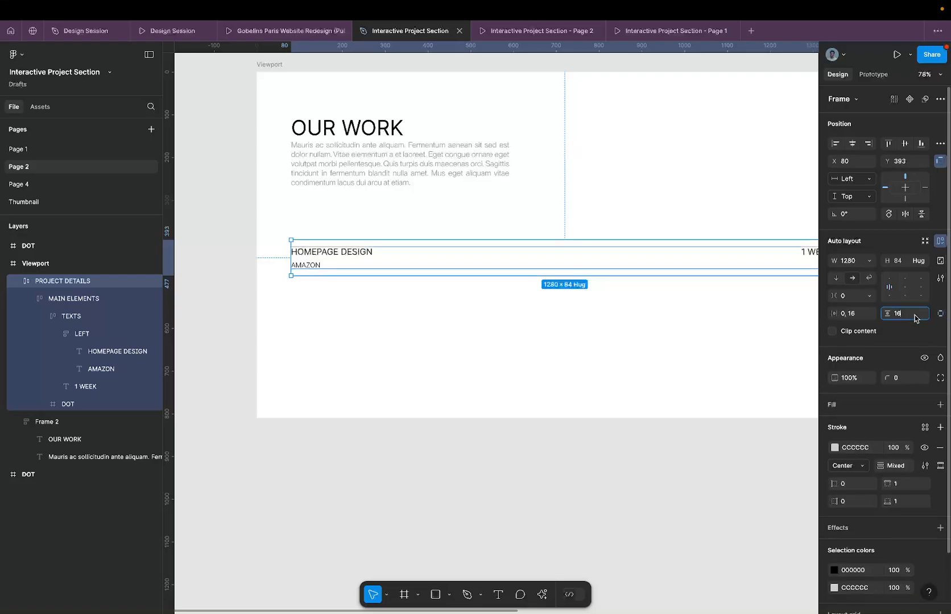
text(20)
key(Return)
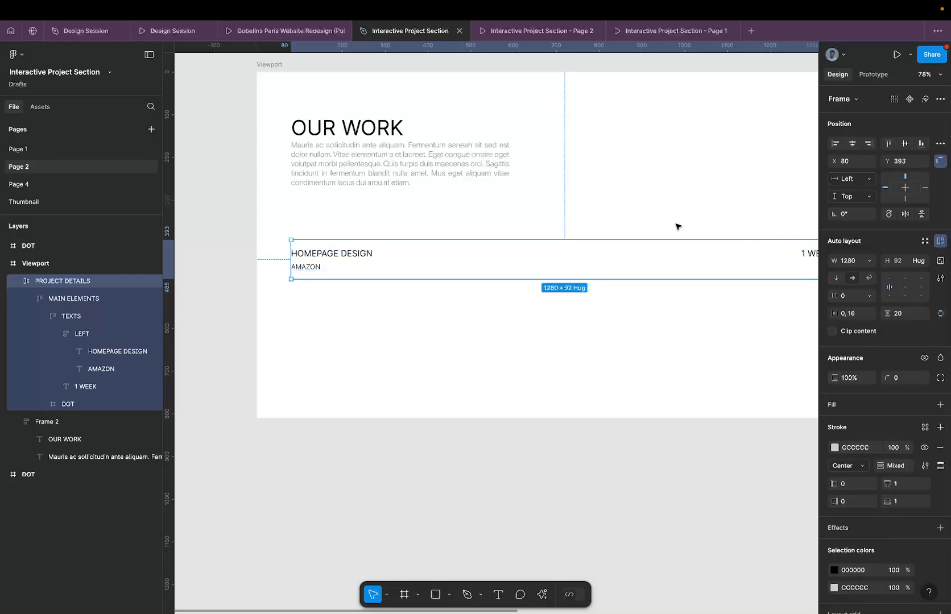
- Set the PROJECT DETAILS row's horizontal padding to 0 and check the row in the prototype preview
click(858, 316)
text(0)
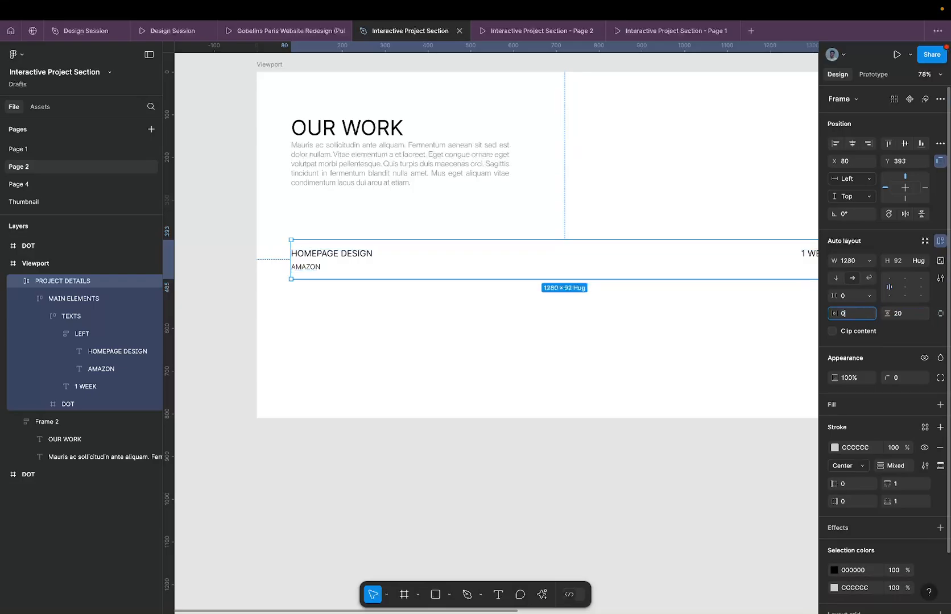
key(Return)
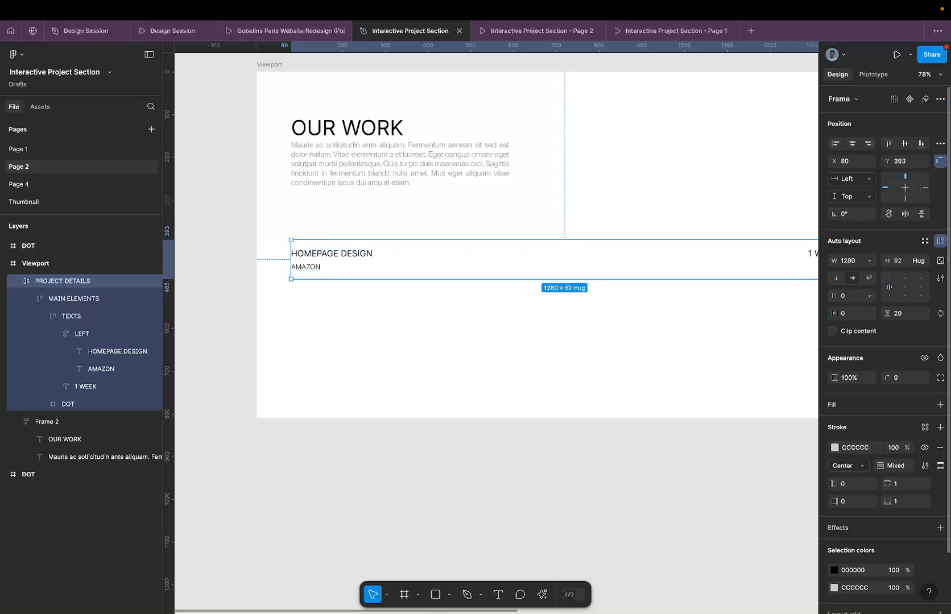
click(536, 33)
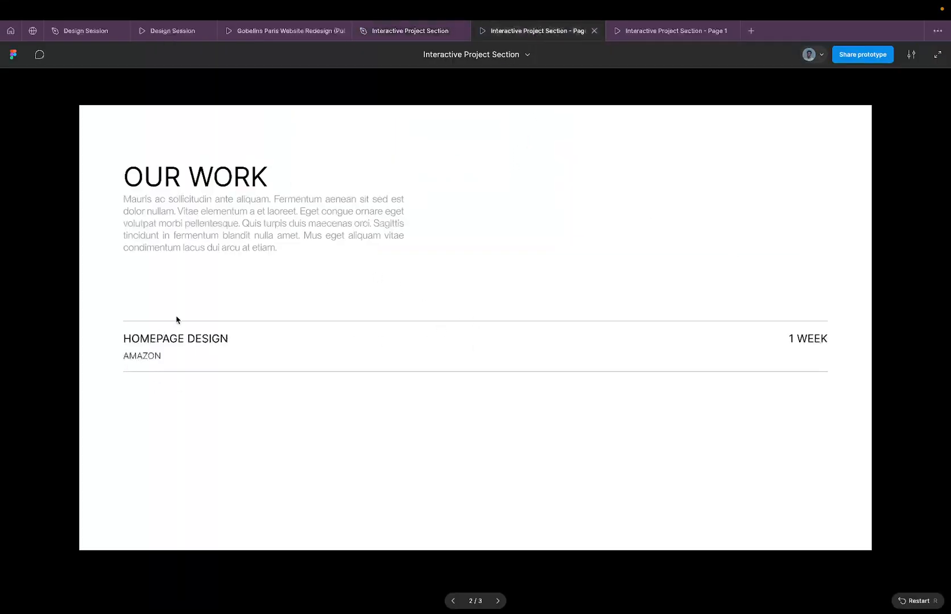
click(393, 32)
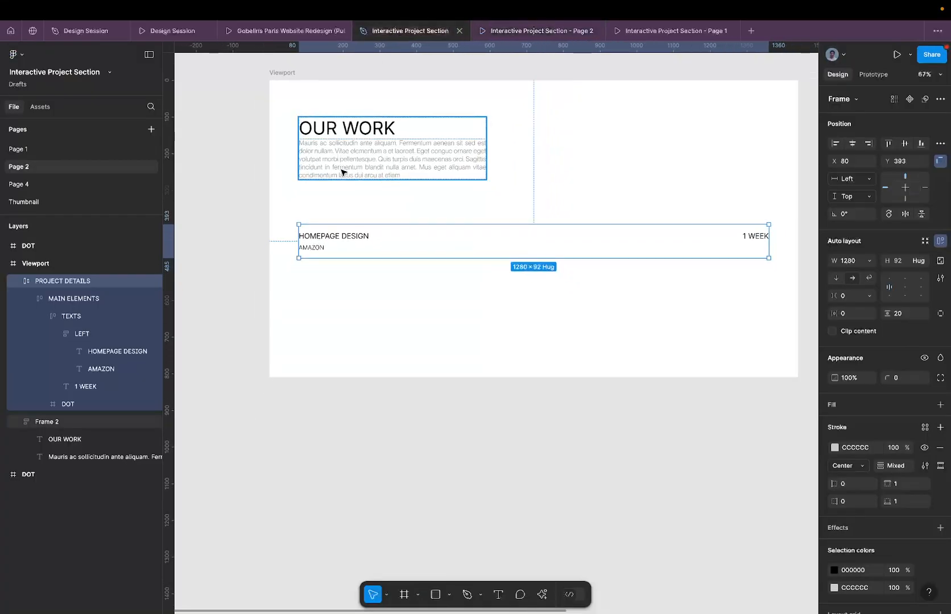
- Stack five copies of the PROJECT DETAILS row directly beneath the original, each touching the one above
alt+drag(345, 240, 339, 273)
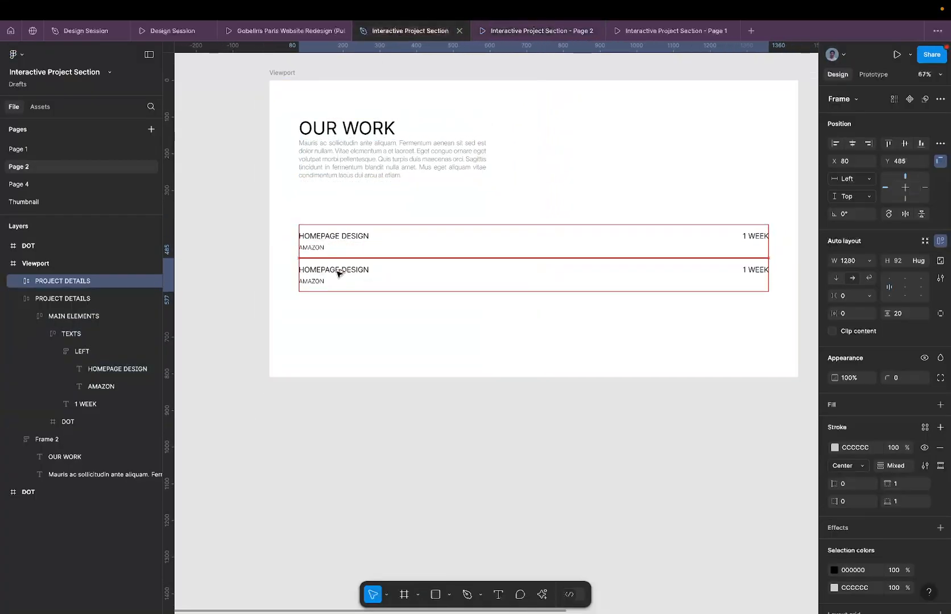
key(super+d)
key(super+d)
key(super+d)
key(super+d)
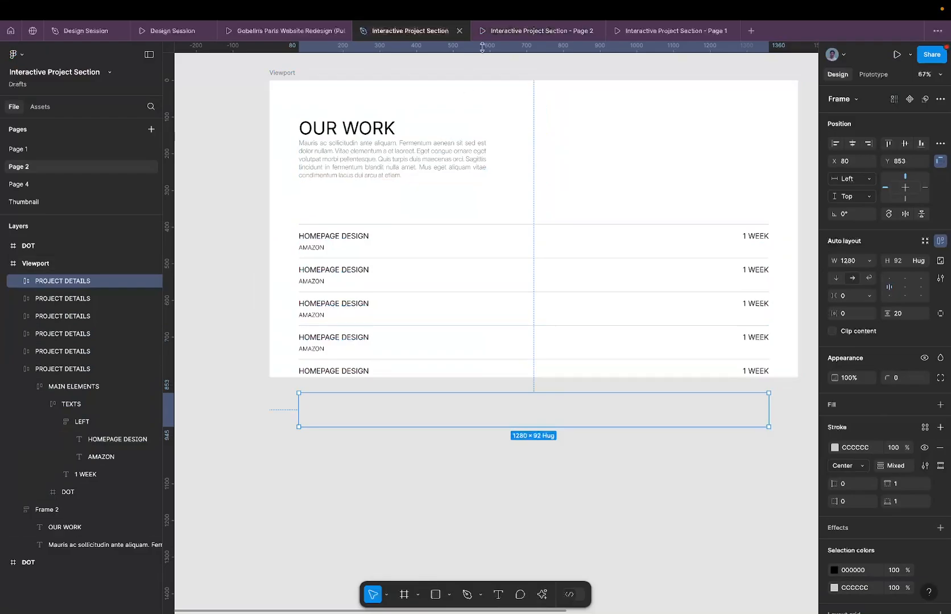
- Review the stacked project rows in the Page 2 prototype preview, scrolling through the whole list, and return to the design file
click(512, 31)
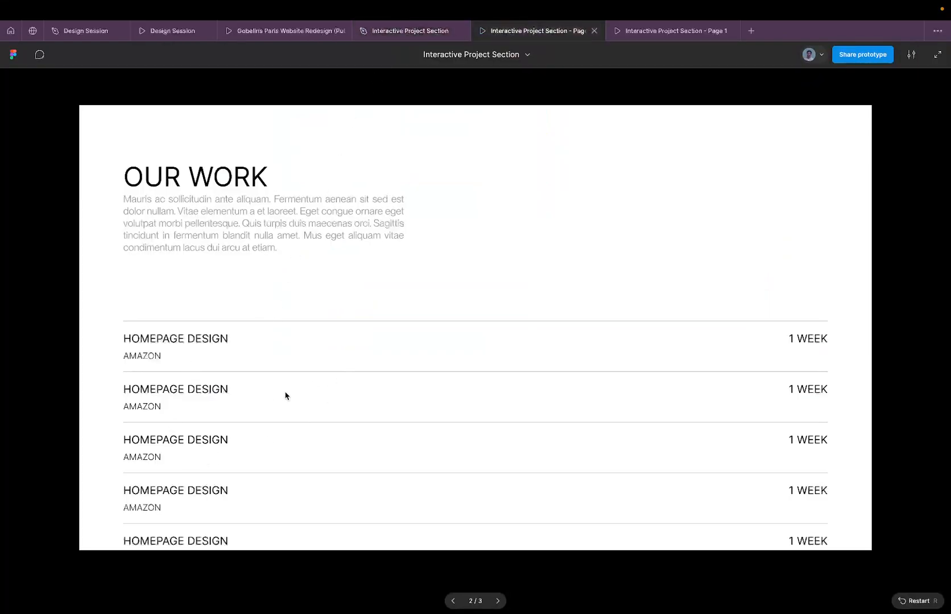
scroll(270, 278, down, 1)
scroll(270, 280, up, 1)
scroll(258, 301, down, 2)
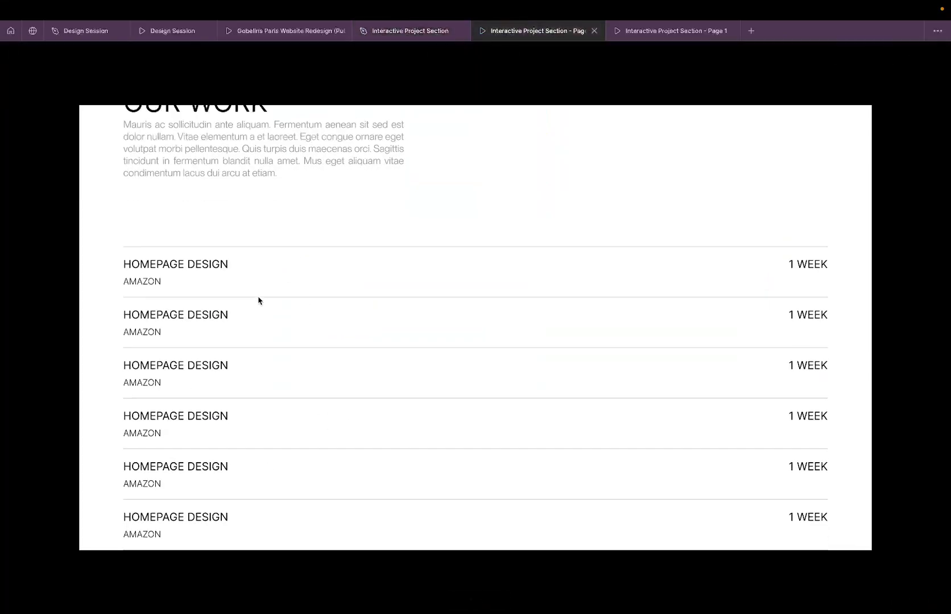
scroll(258, 300, up, 2)
scroll(259, 298, down, 2)
scroll(260, 297, up, 2)
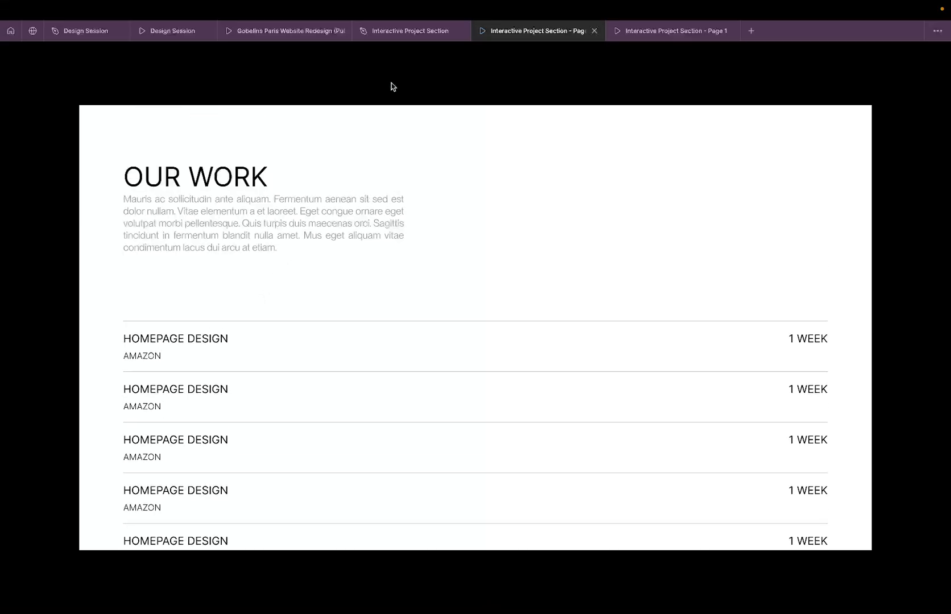
click(421, 37)
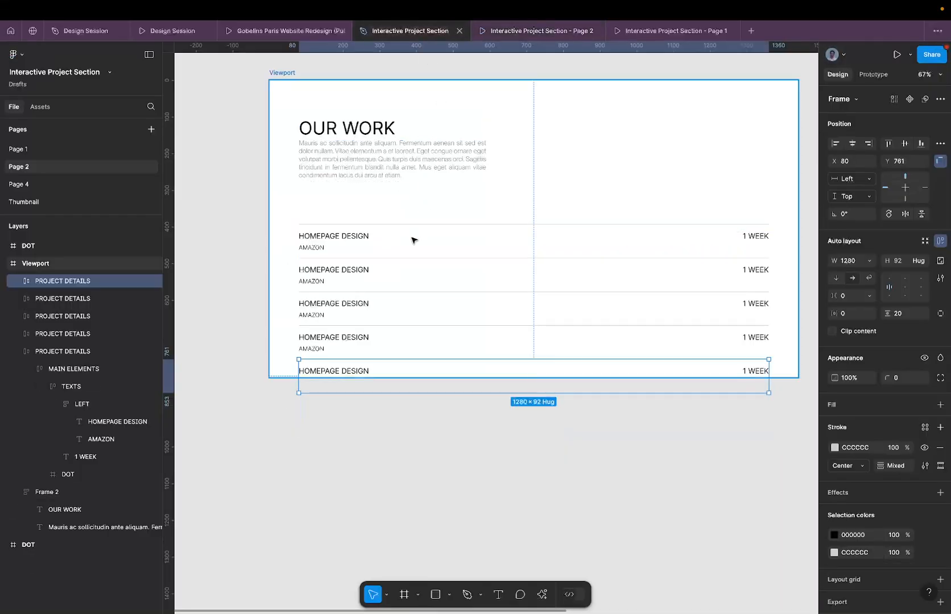
- Undo all the row duplications so only the original PROJECT DETAILS row is left
key(super+z)
key(super+z)
click(352, 189)
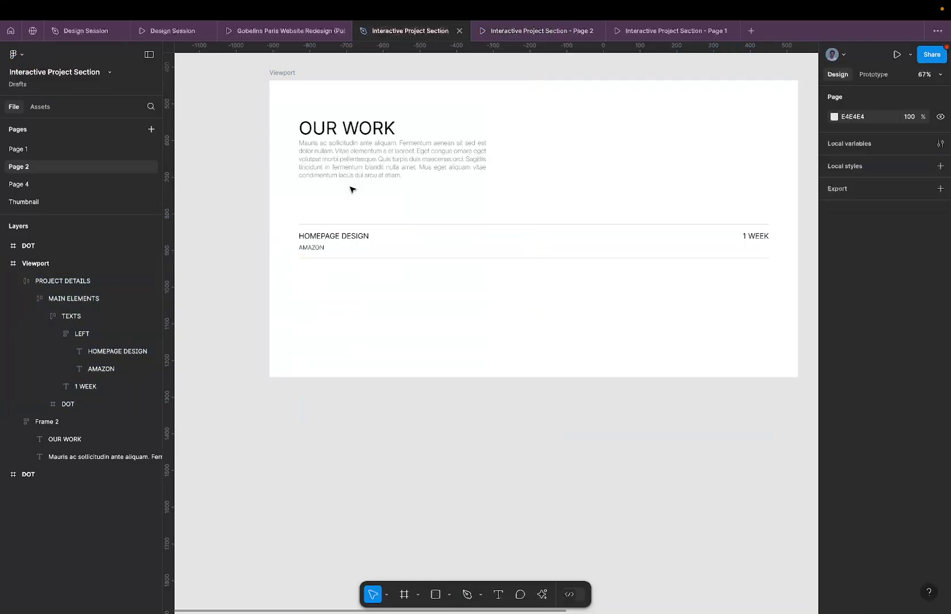
- Try widening the PROJECT DETAILS row itself symmetrically to 1350 toward both edges of the Viewport frame
click(345, 239)
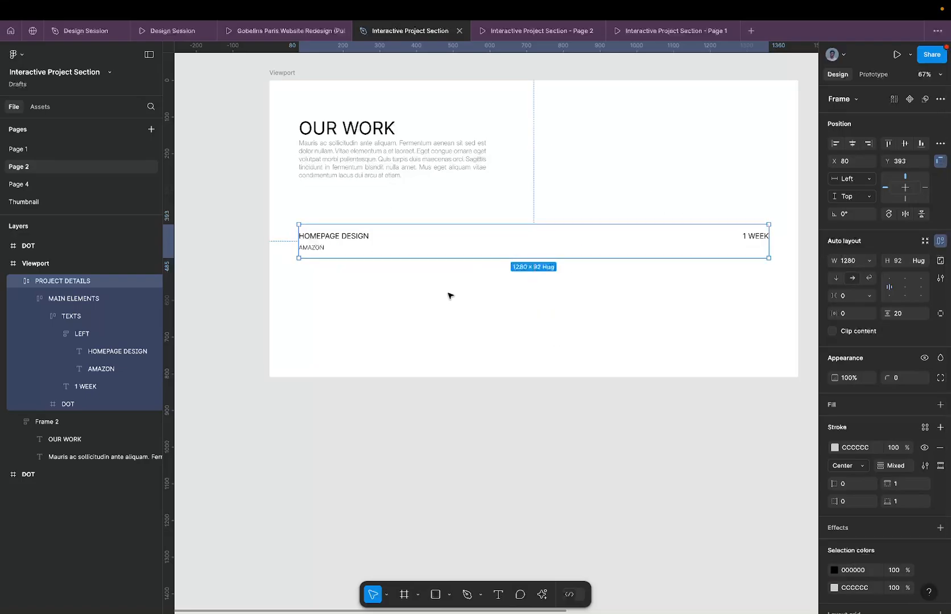
key(alt)
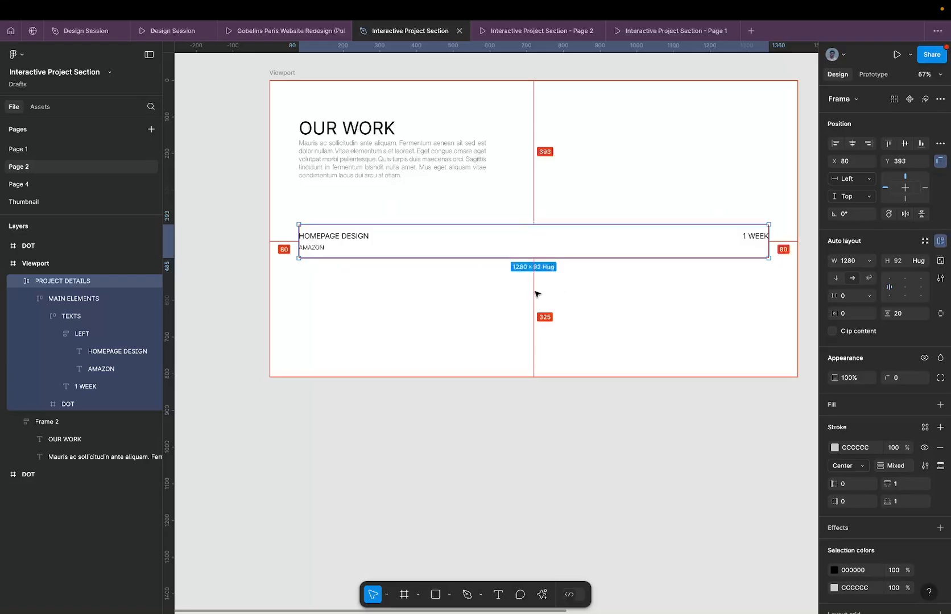
scroll(295, 229, up, 5)
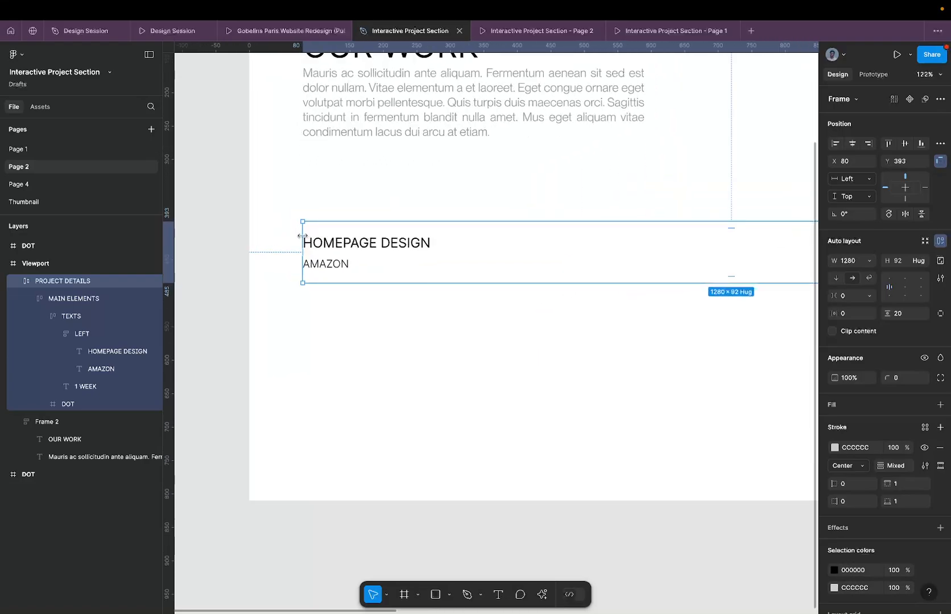
drag(297, 235, 278, 235)
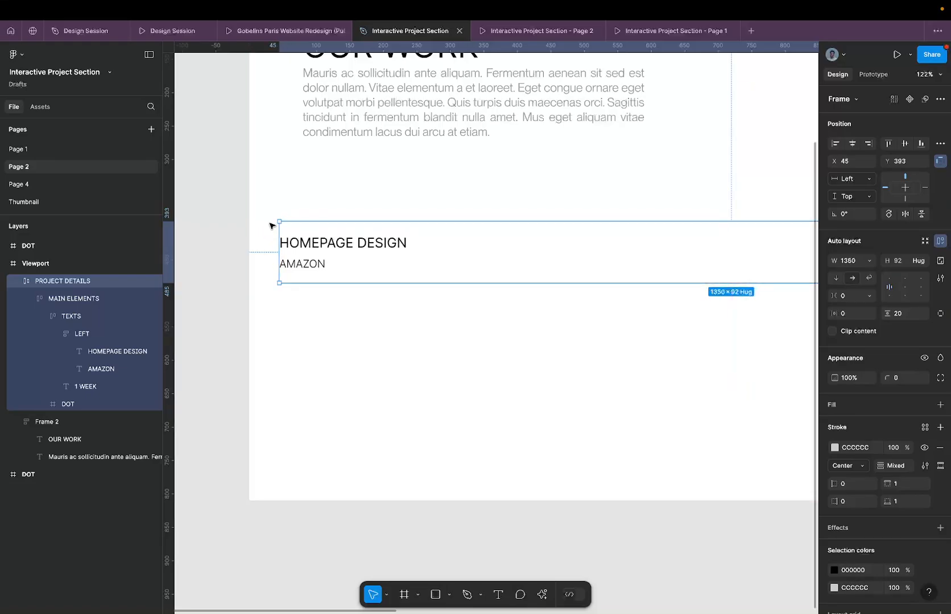
scroll(267, 222, down, 5)
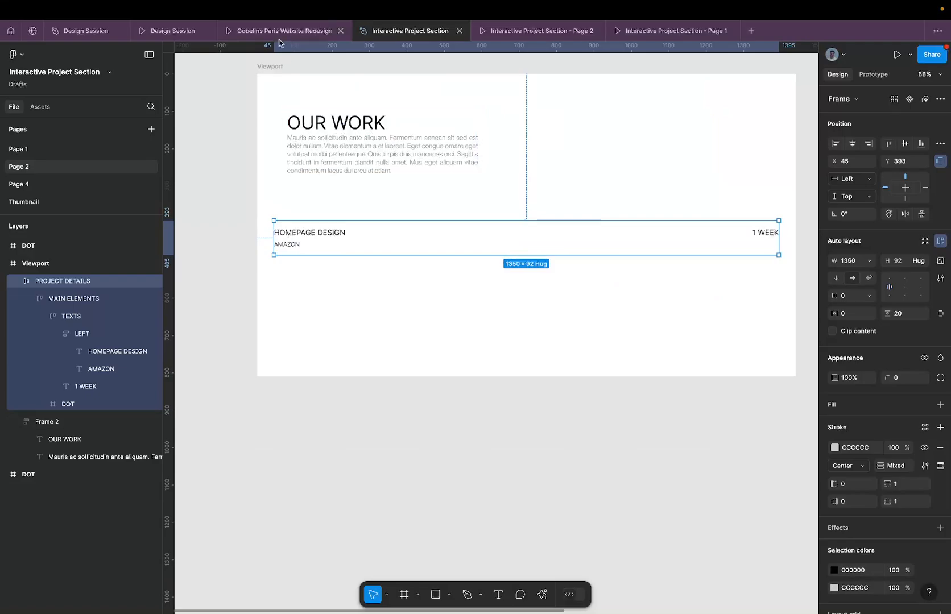
click(270, 66)
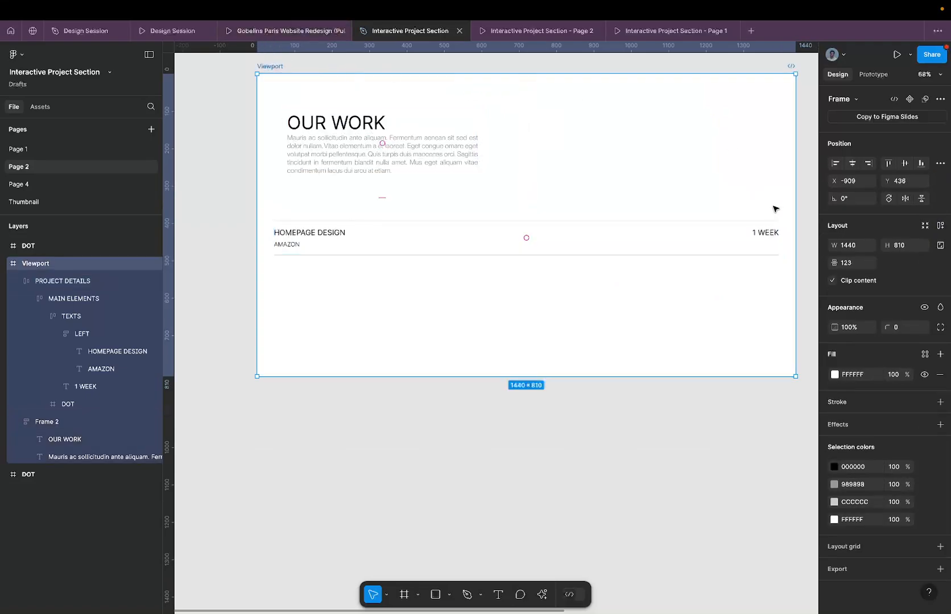
click(483, 243)
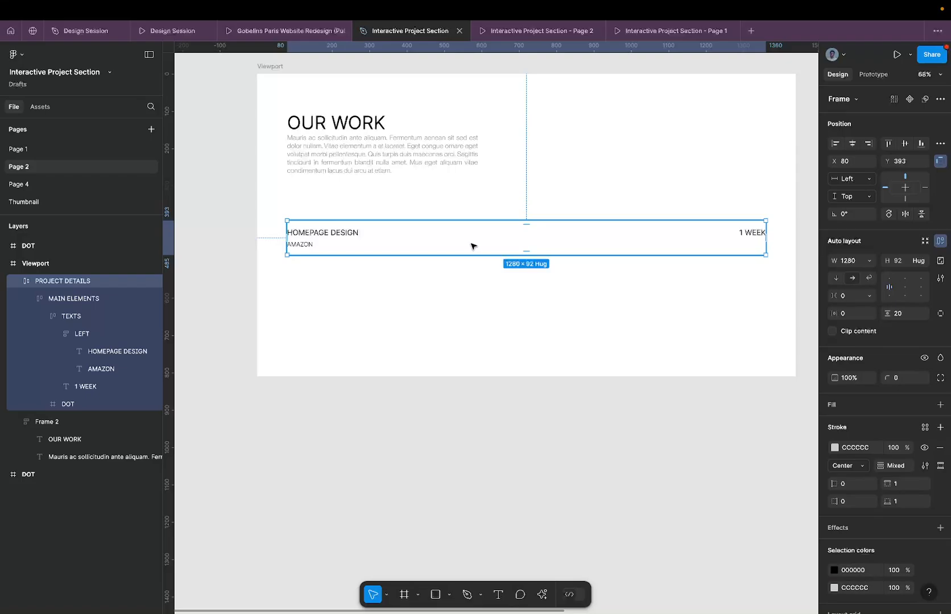
- Wrap the PROJECT DETAILS row in a new parent frame of the same size
scroll(471, 245, down, 2)
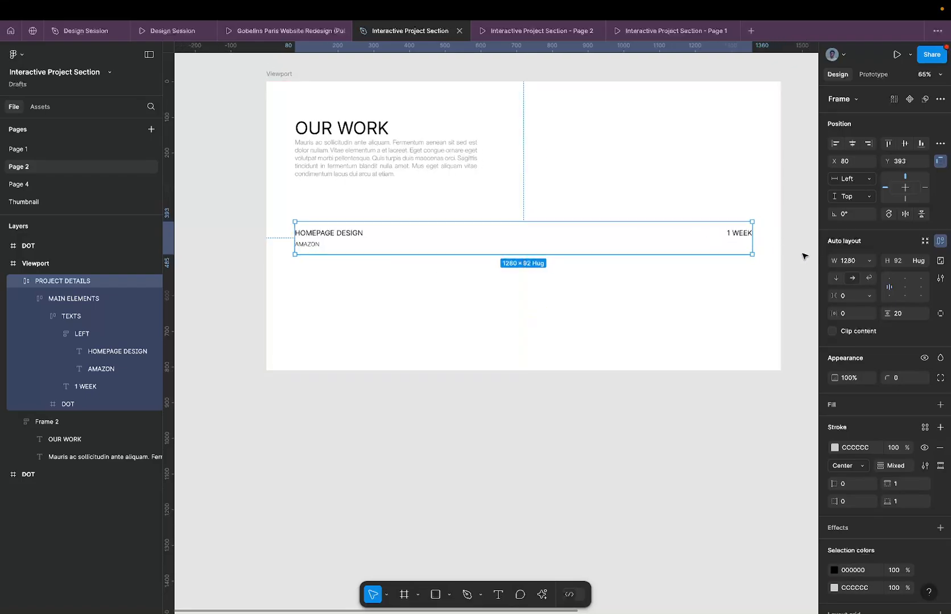
key(alt)
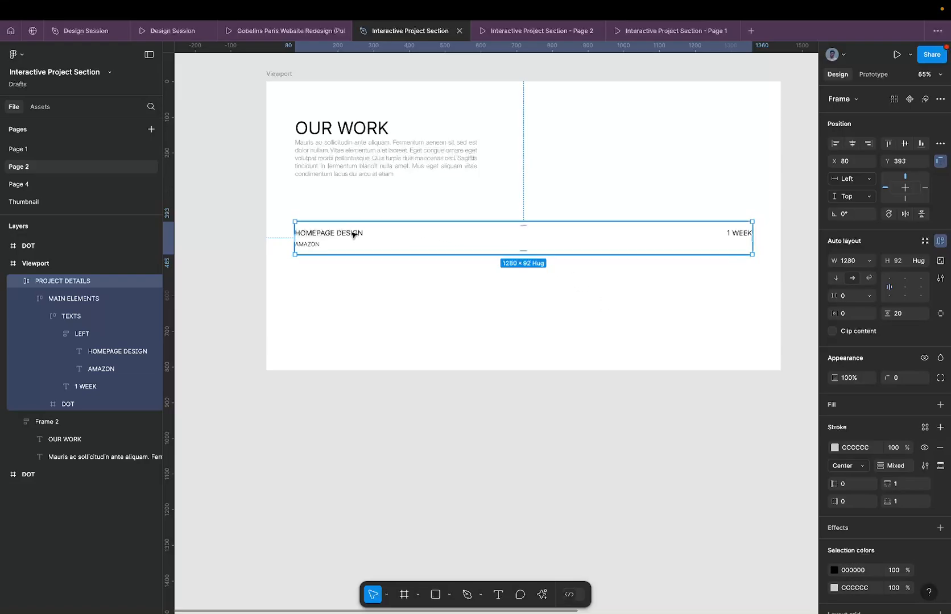
scroll(352, 235, up, 5)
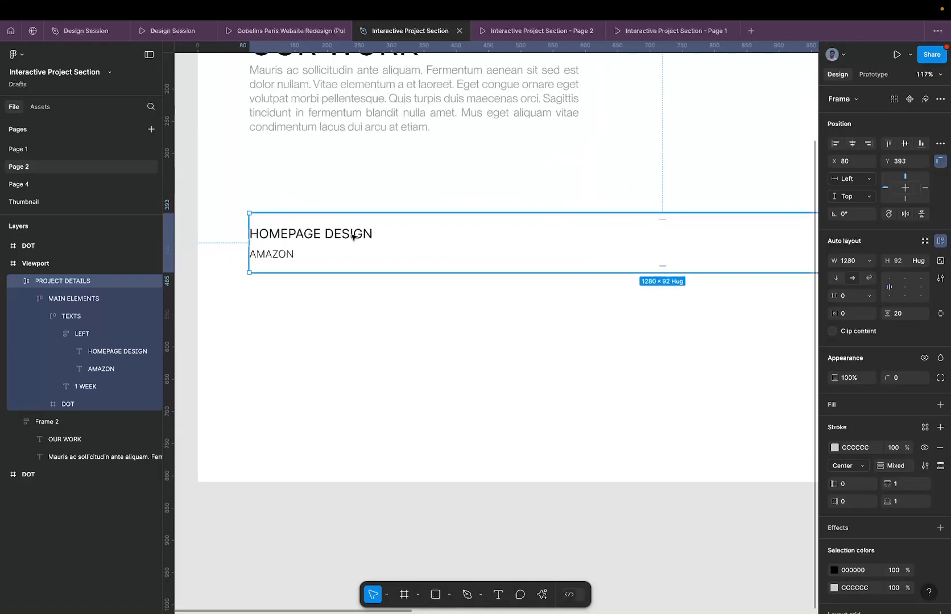
click(353, 234)
click(354, 220)
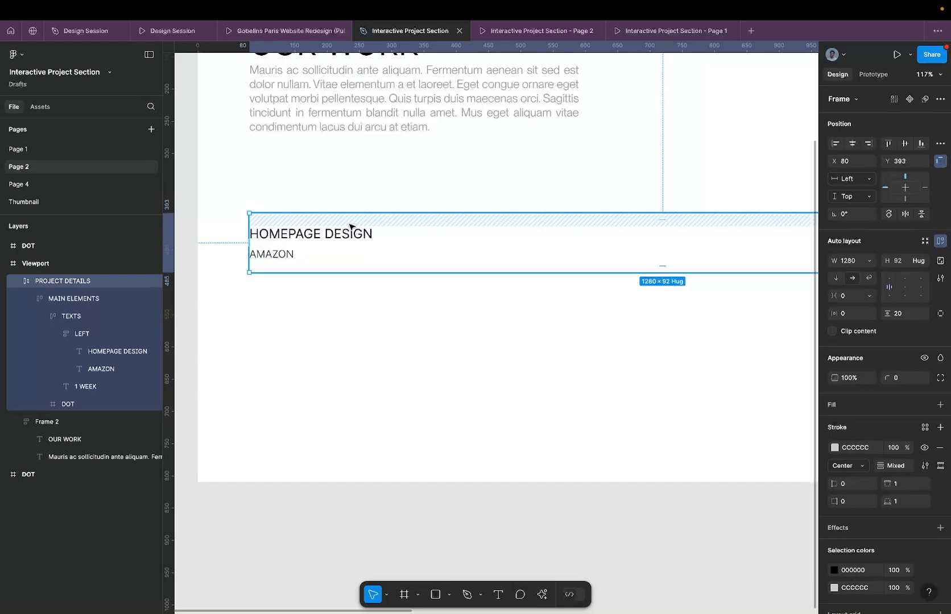
key(ctrl+z)
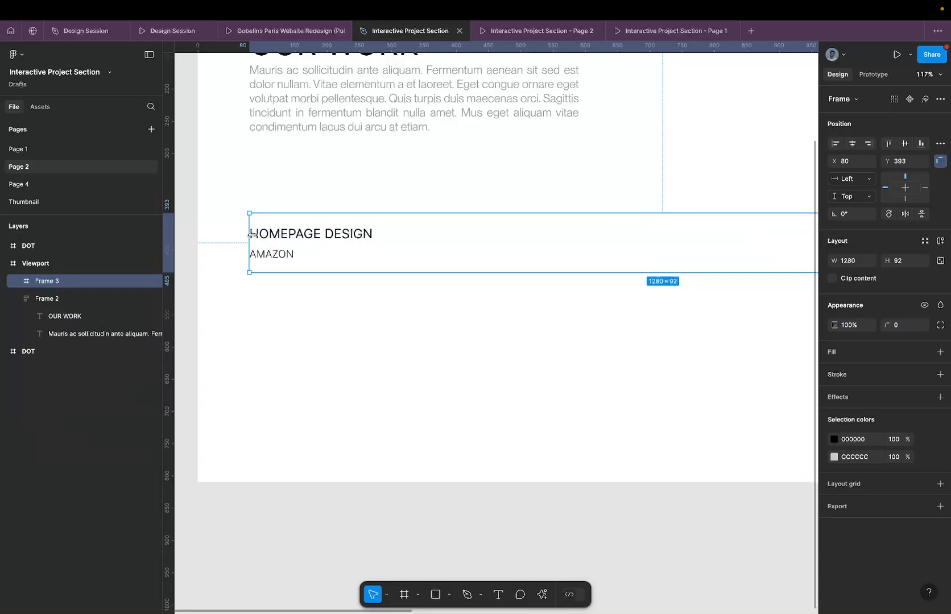
- Widen the new parent frame symmetrically to the full 1440 Viewport width and apply auto layout, keeping 80 horizontal padding around the row
scroll(252, 234, down, 5)
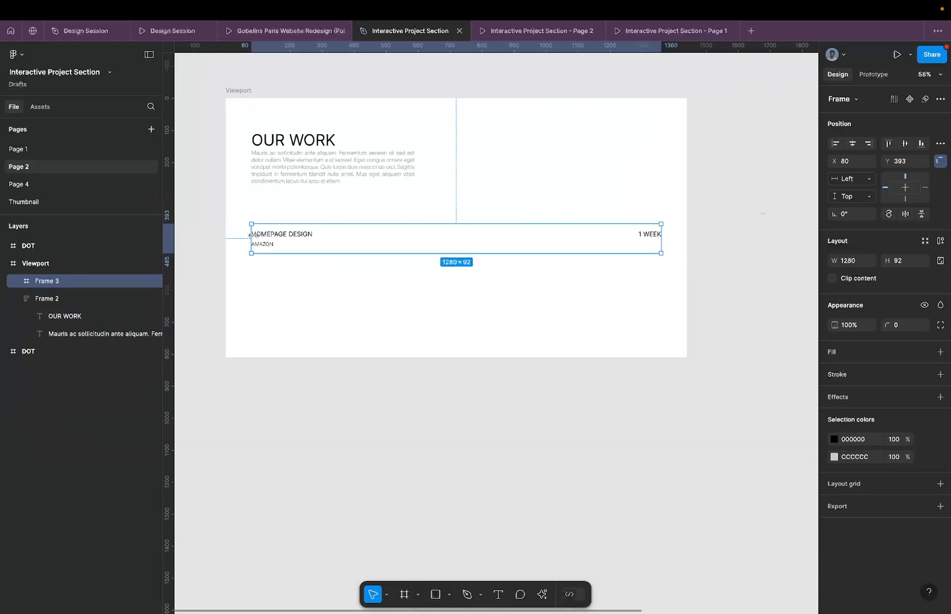
key(alt)
drag(252, 234, 224, 235)
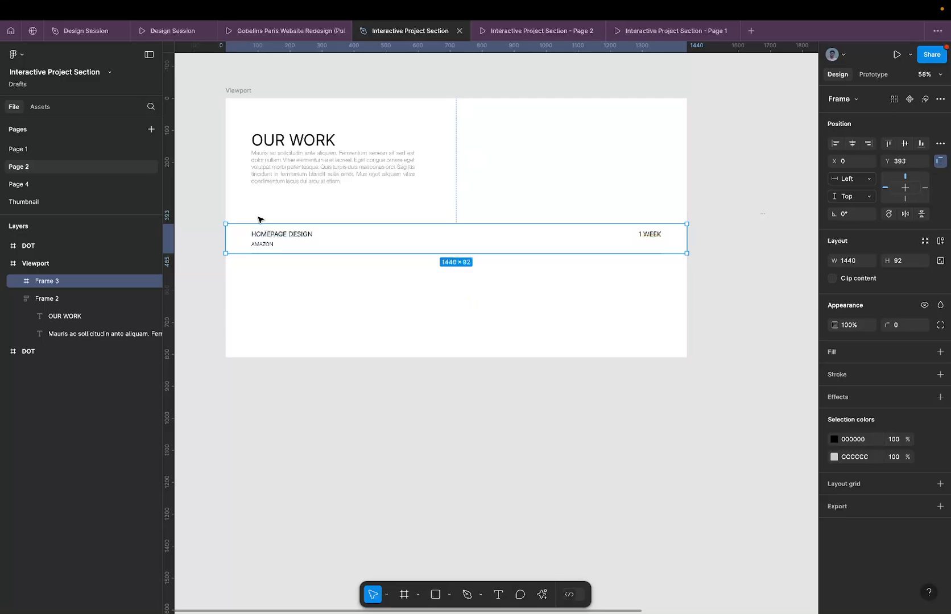
key(shift+a)
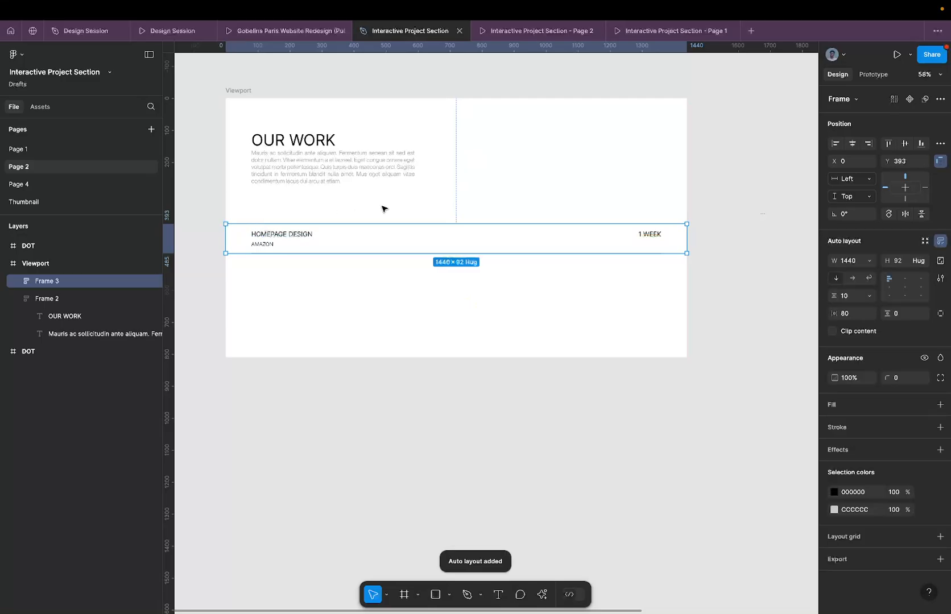
click(319, 225)
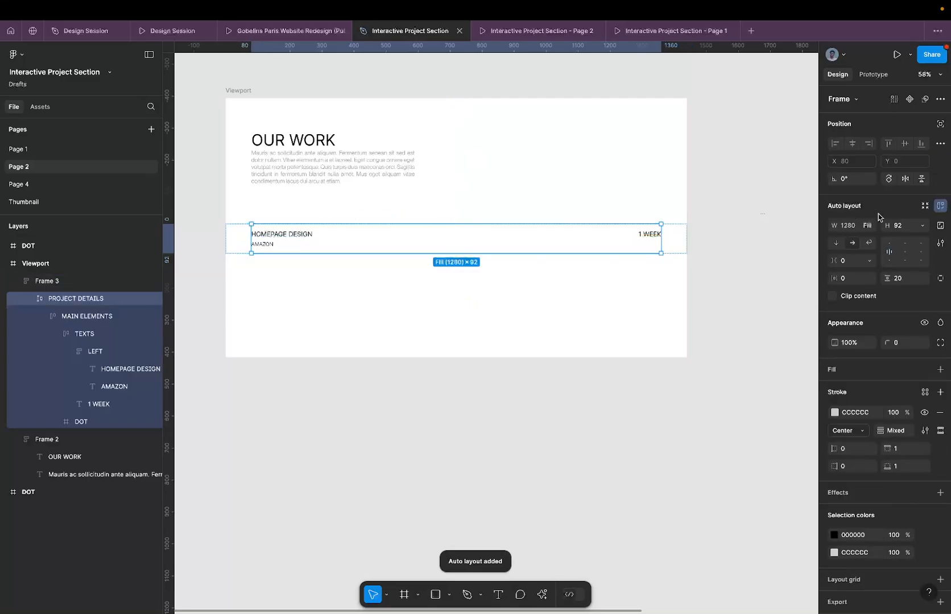
click(289, 207)
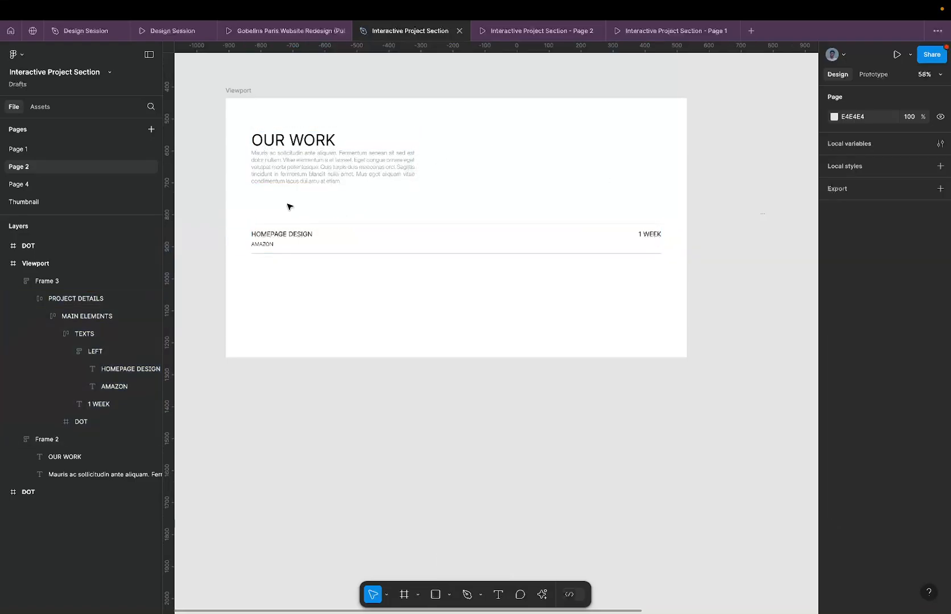
- Rename the full-width parent frame to Project (Base)
click(250, 242)
scroll(250, 242, up, 5)
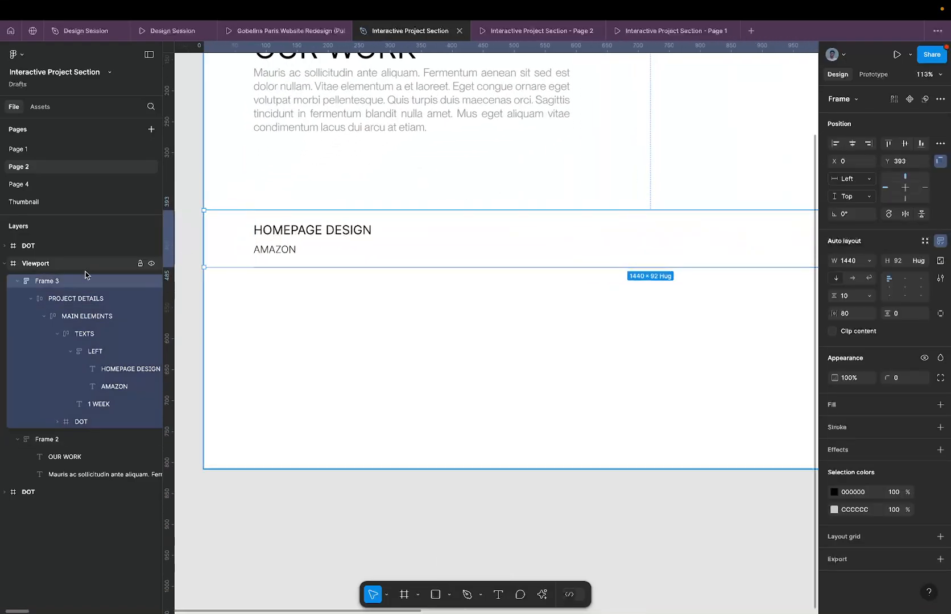
double_click(46, 282)
text(Project (Base)
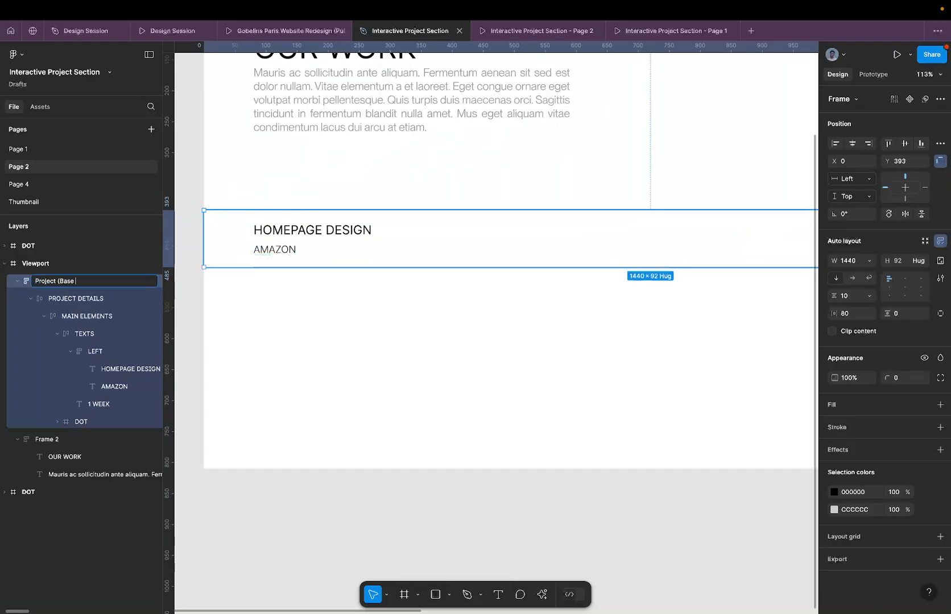
key(Return)
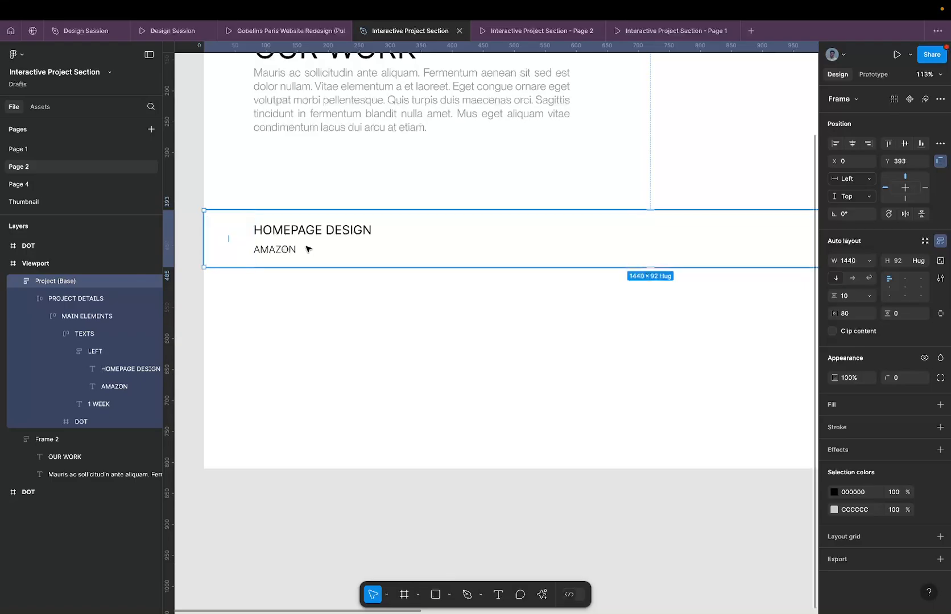
- Inspect the side padding of Project (Base) and the PROJECT DETAILS row nested inside it
scroll(308, 249, down, 5)
scroll(476, 244, up, 3)
scroll(476, 243, up, 3)
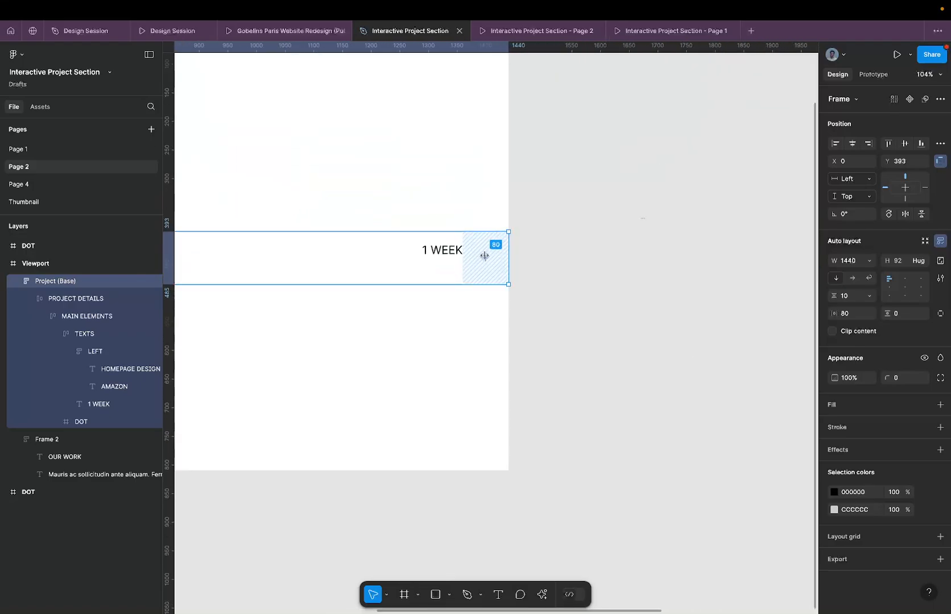
scroll(484, 255, down, 1)
click(455, 258)
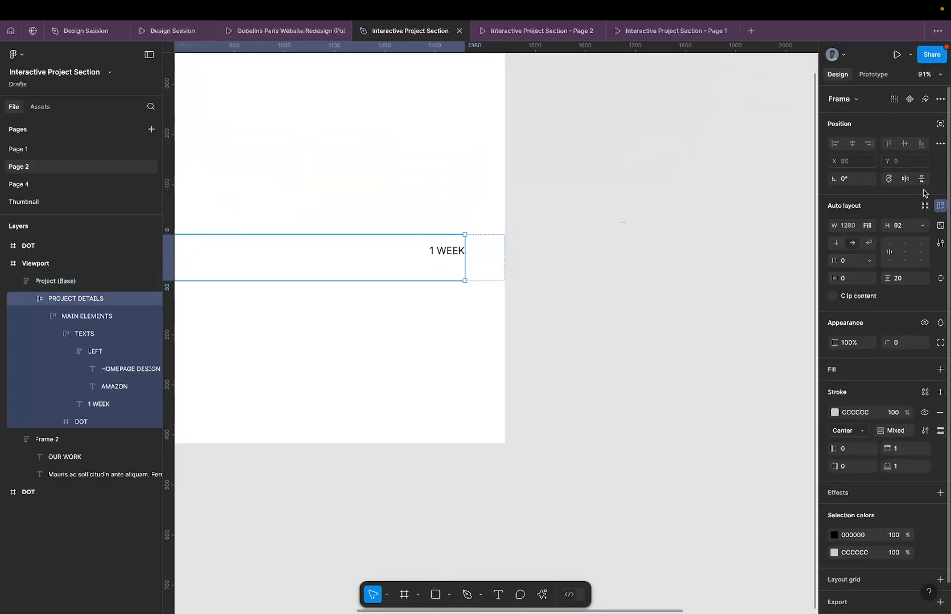
scroll(718, 278, down, 5)
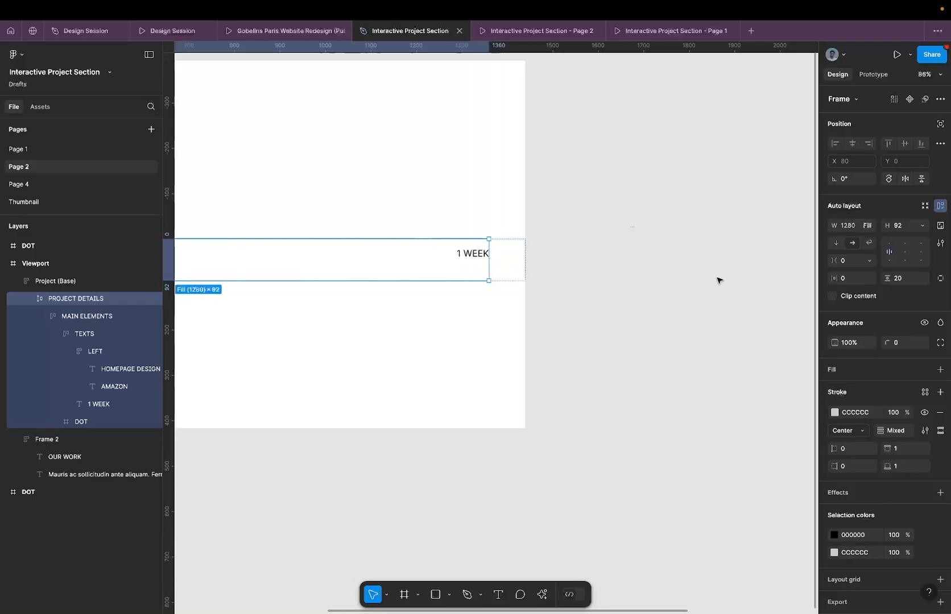
scroll(432, 267, up, 4)
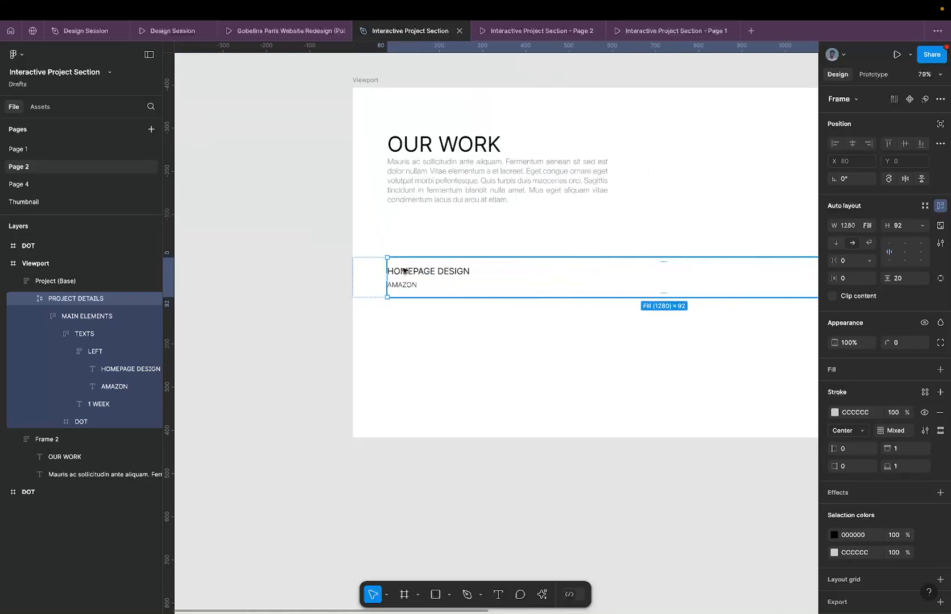
- Check the Upcoming Events list in the Gobelins Paris prototype as a reference and return to the Interactive Project Section file
click(365, 267)
scroll(370, 267, up, 2)
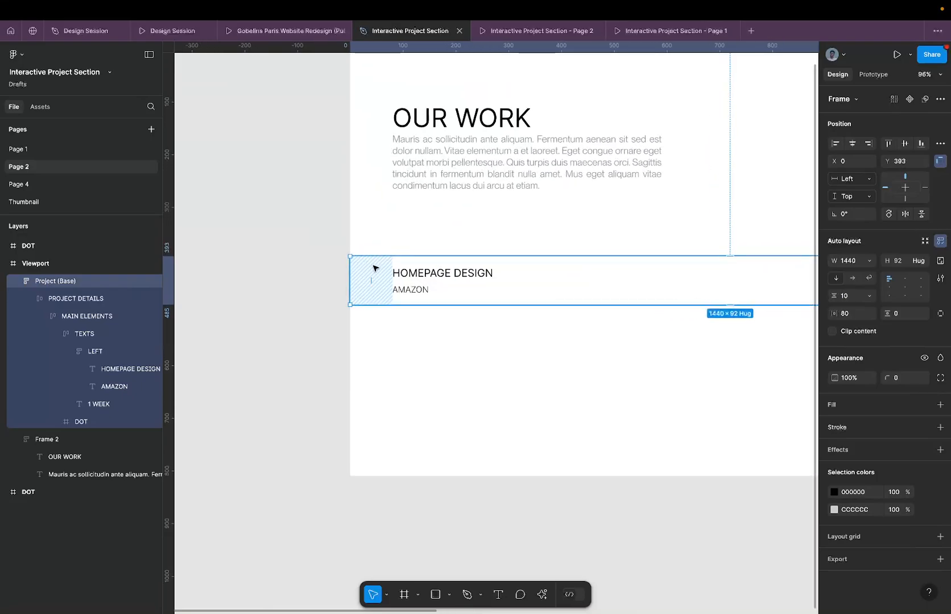
key(r)
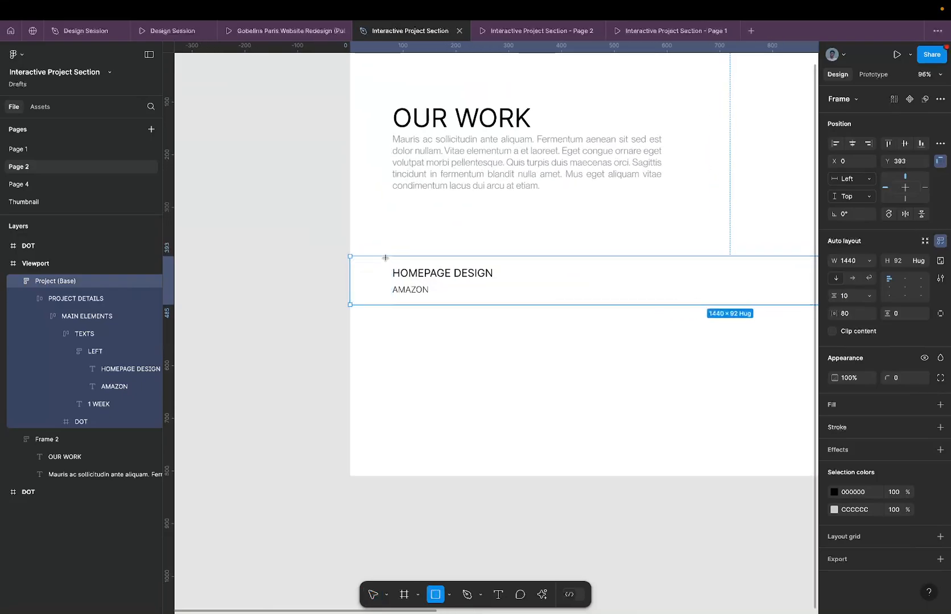
click(306, 32)
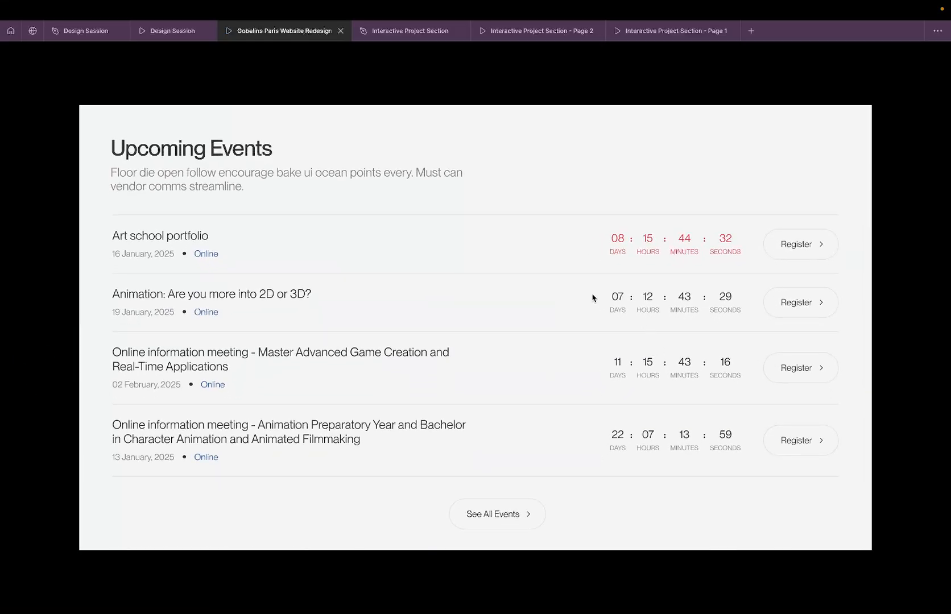
click(386, 31)
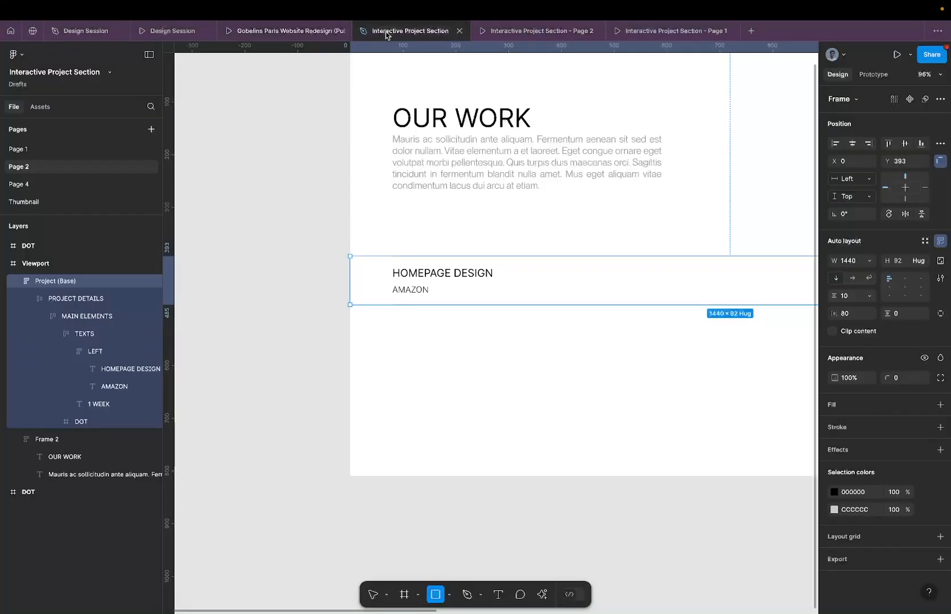
- Duplicate the Project (Base) row inside Viewport and place the copy just below the original at Y 500
ctrl+scroll(302, 209, down, 5)
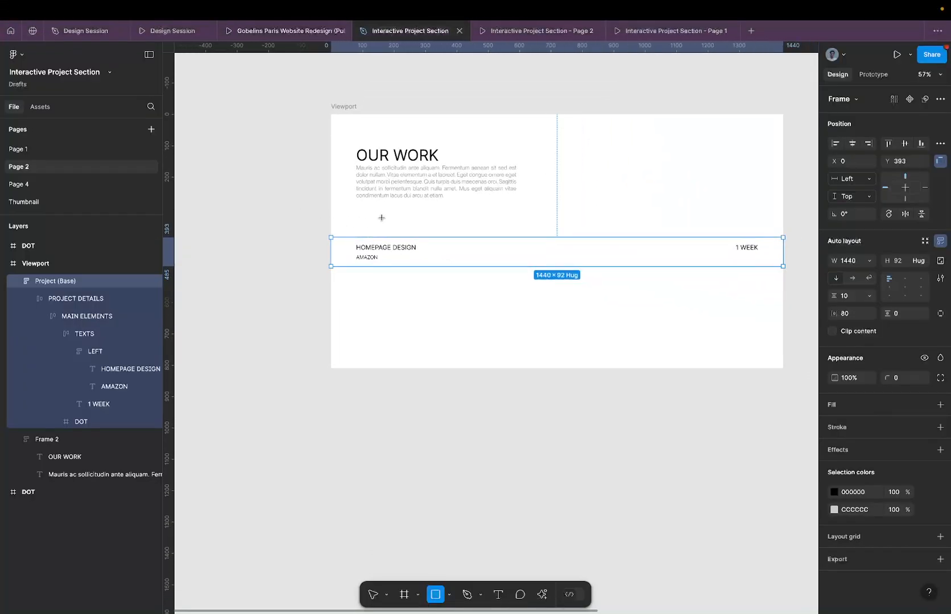
ctrl+scroll(366, 253, up, 6)
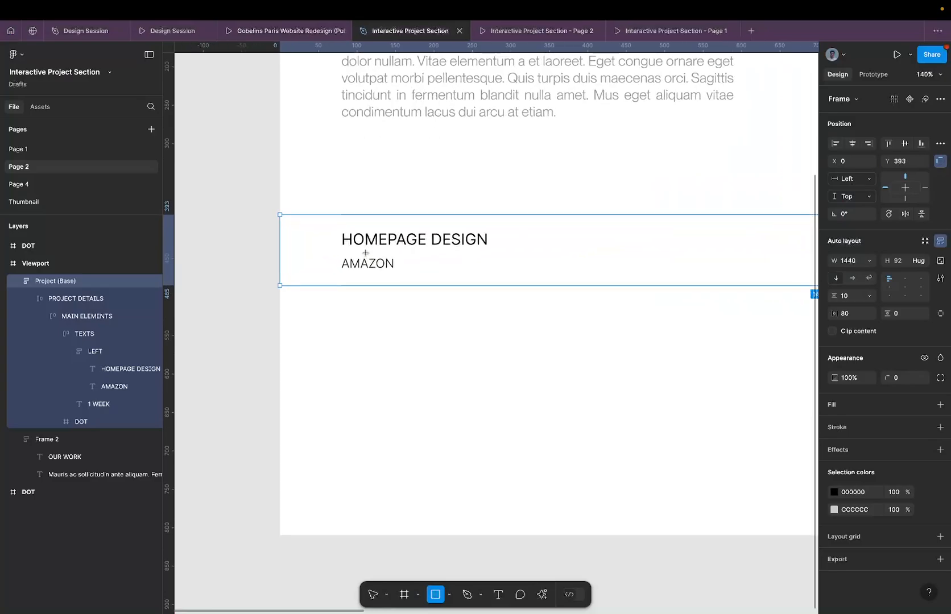
key(v)
ctrl+scroll(257, 235, up, 5)
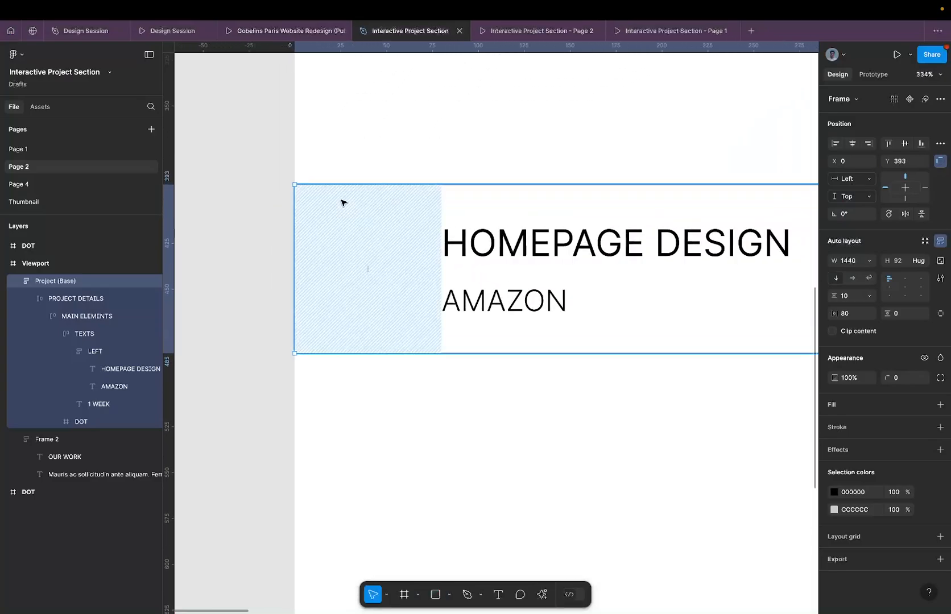
ctrl+scroll(349, 194, down, 5)
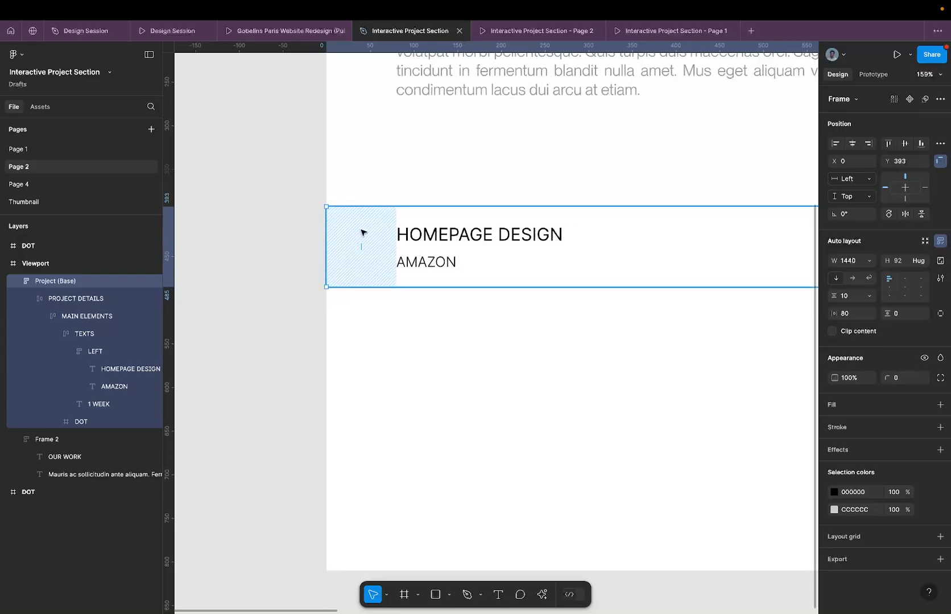
scroll(362, 233, down, 1)
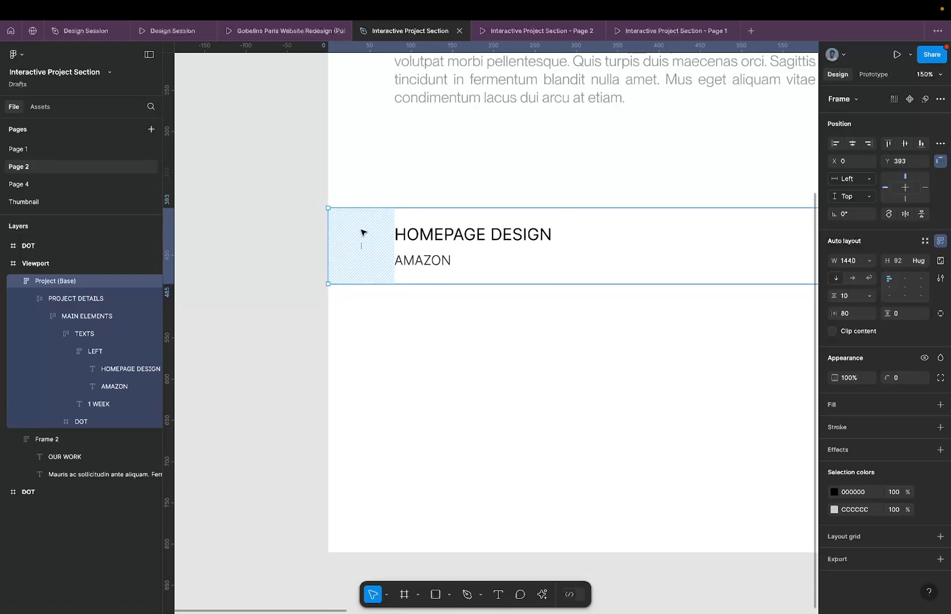
scroll(363, 232, down, 3)
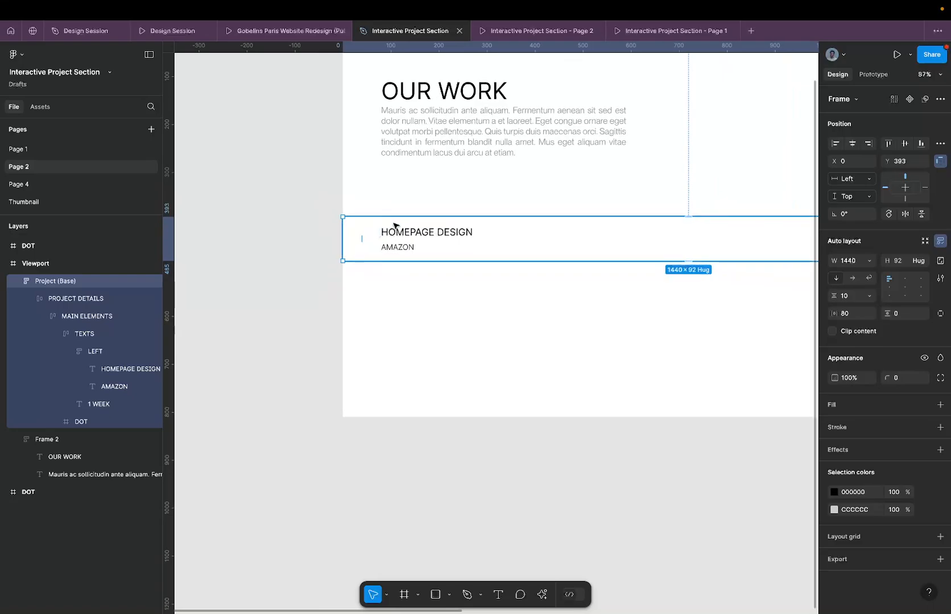
scroll(396, 228, up, 2)
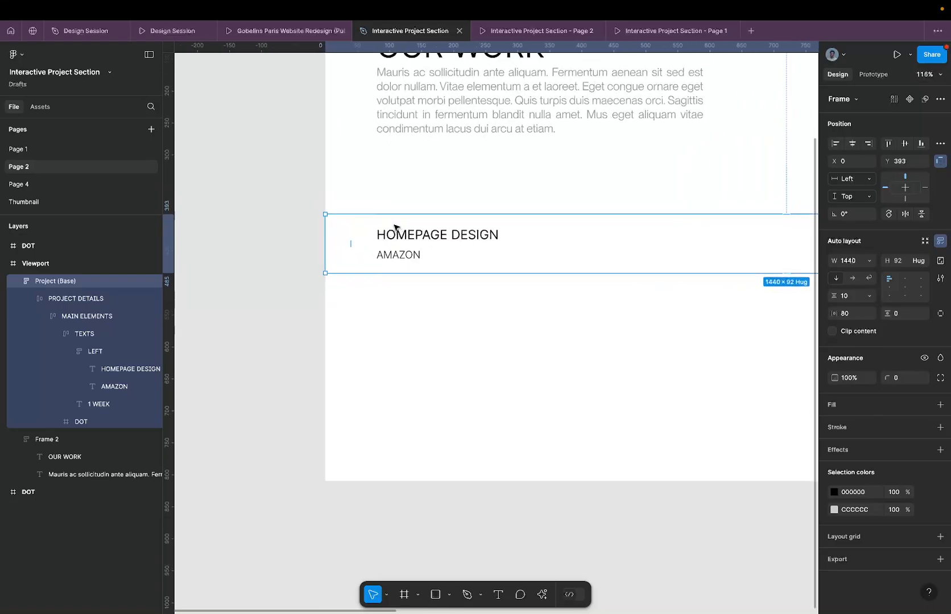
drag(396, 228, 386, 294)
scroll(376, 282, right, 2)
scroll(375, 282, down, 1)
click(376, 216)
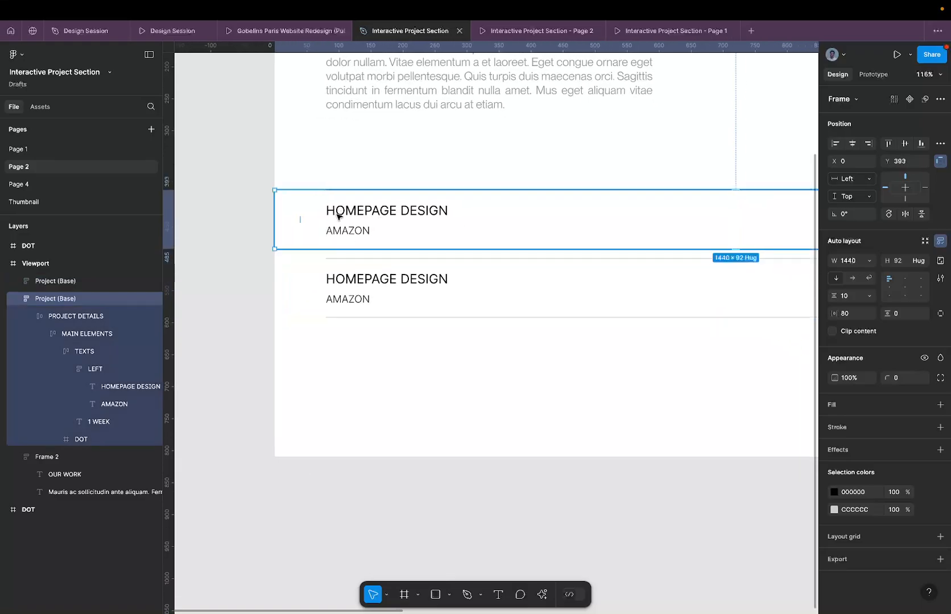
- Add a solid black 000000 fill to the lower Project (Base) copy
click(396, 284)
scroll(339, 278, right, 2)
scroll(340, 279, down, 1)
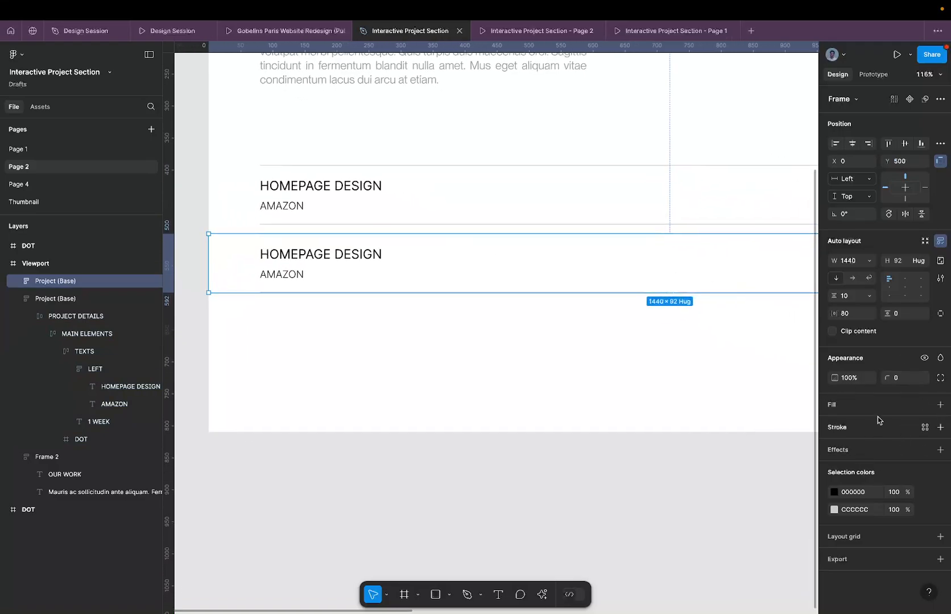
click(940, 405)
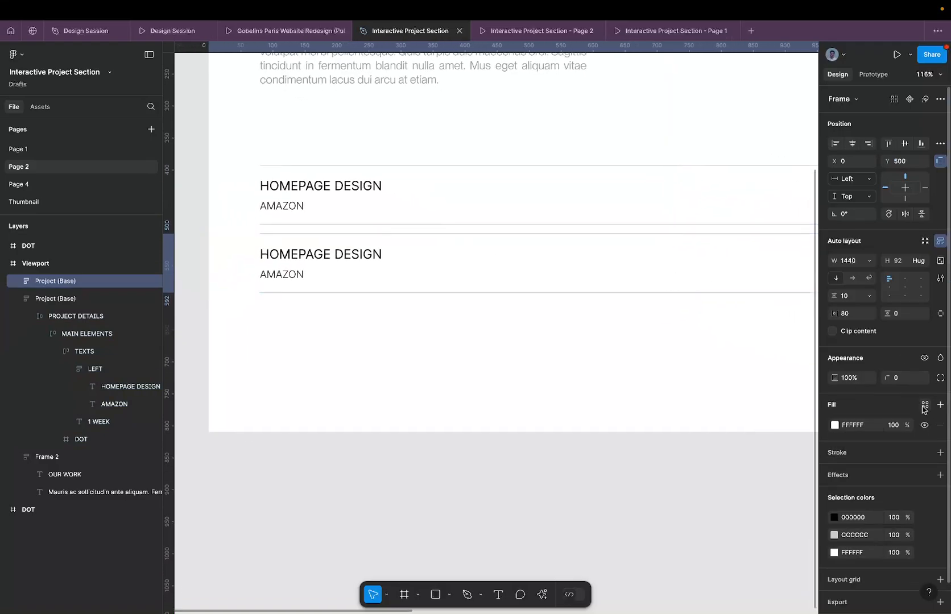
click(869, 426)
text(0)
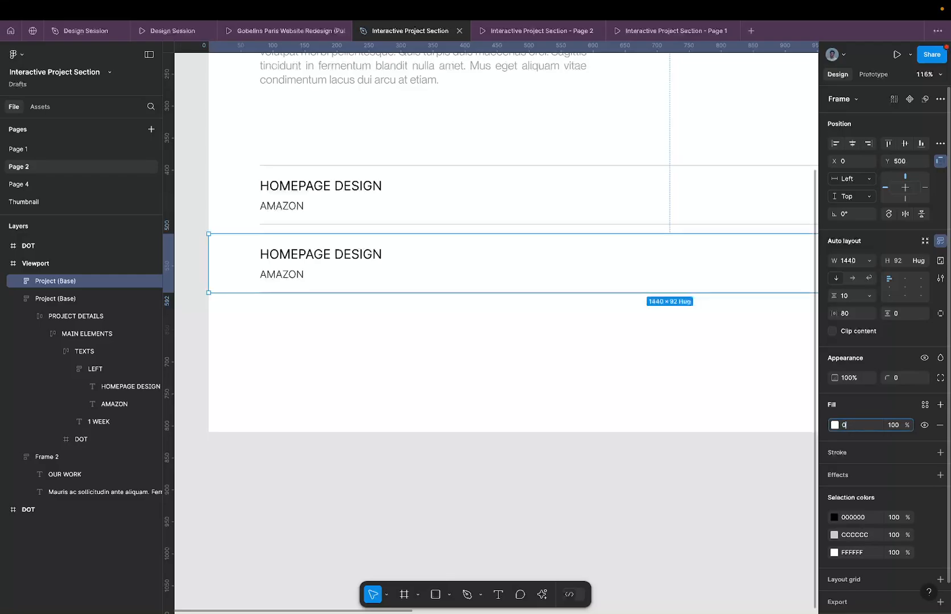
key(Return)
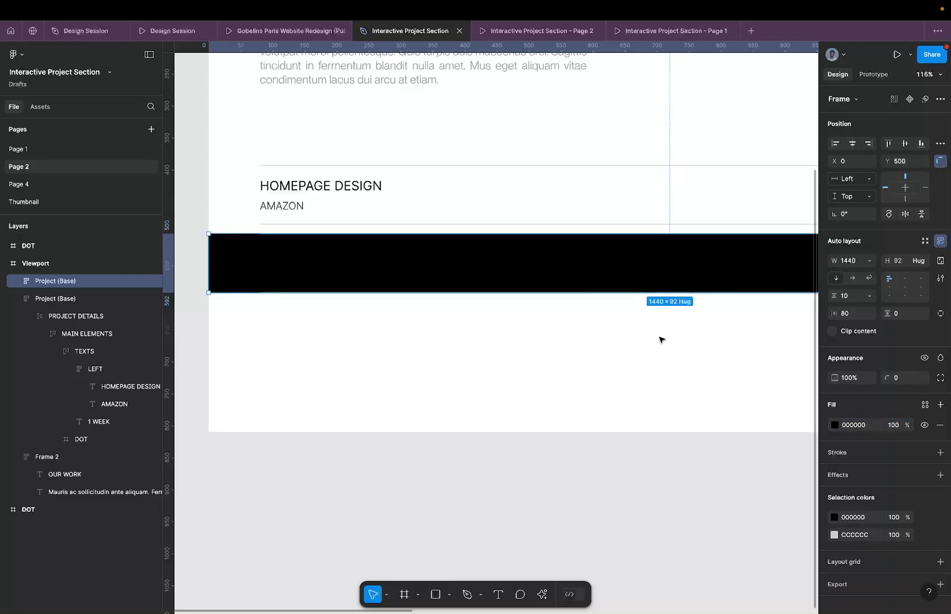
- Recolor the black 000000 contents of the lower copy's PROJECT DETAILS frame to white FFFFFF
key(Return)
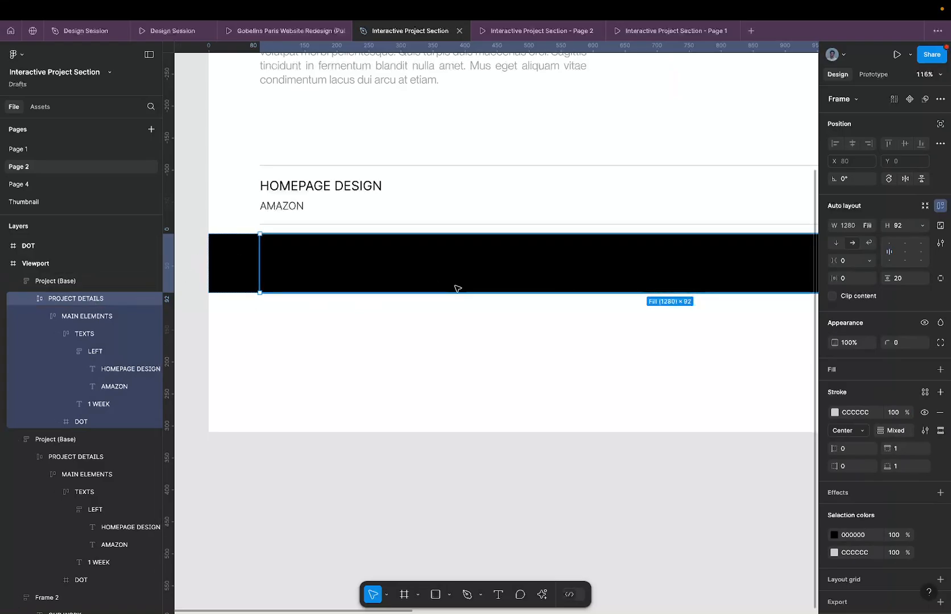
click(859, 537)
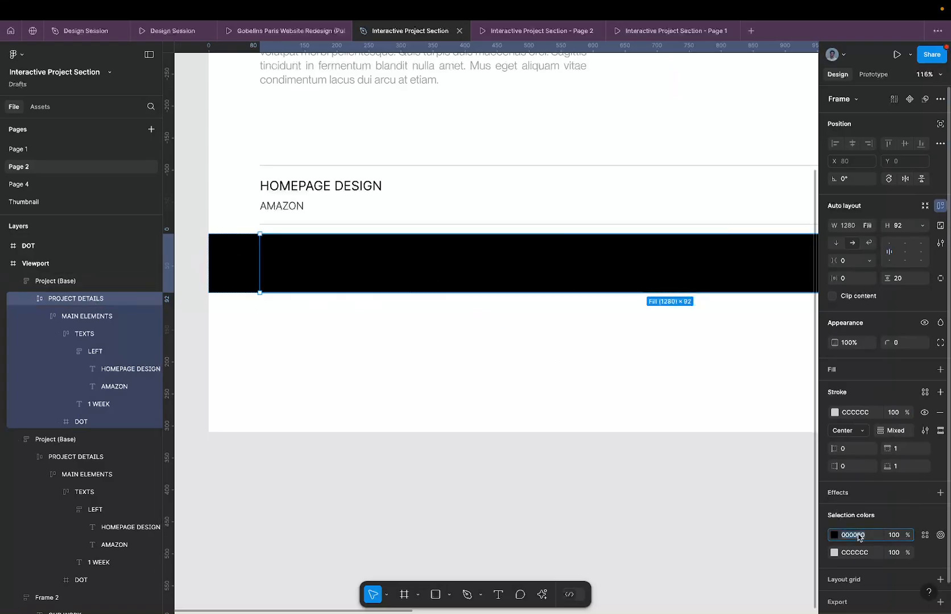
text(f)
key(Return)
- Compare the white and black Project (Base) rows and their nested PROJECT DETAILS frames
scroll(624, 479, down, 4)
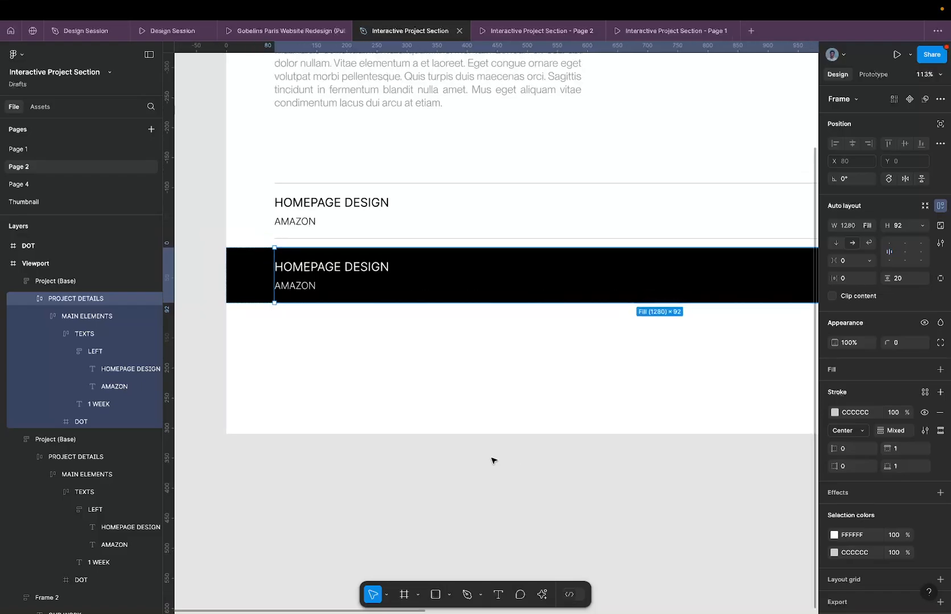
scroll(613, 407, right, 5)
scroll(613, 408, down, 2)
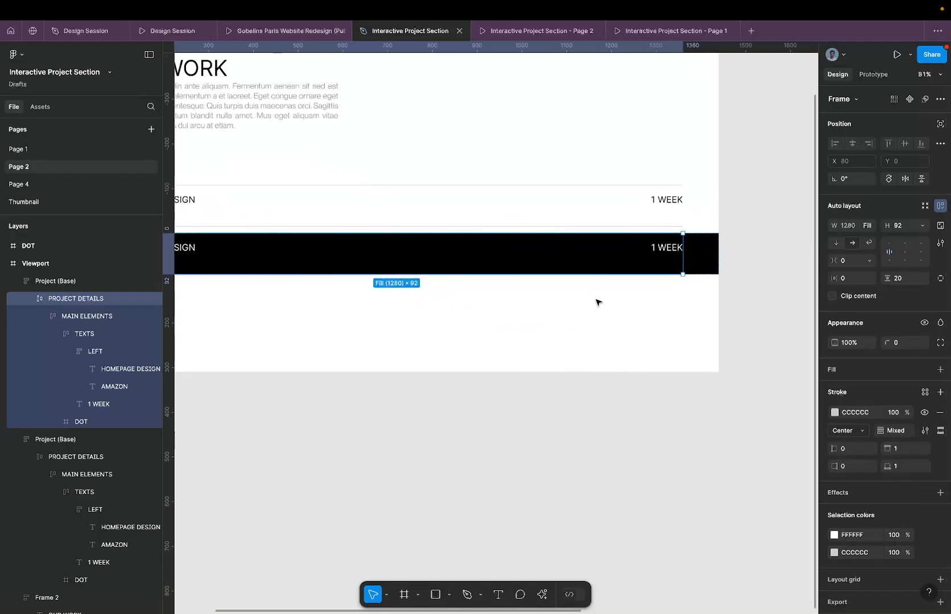
scroll(597, 302, left, 2)
scroll(597, 301, down, 2)
click(686, 204)
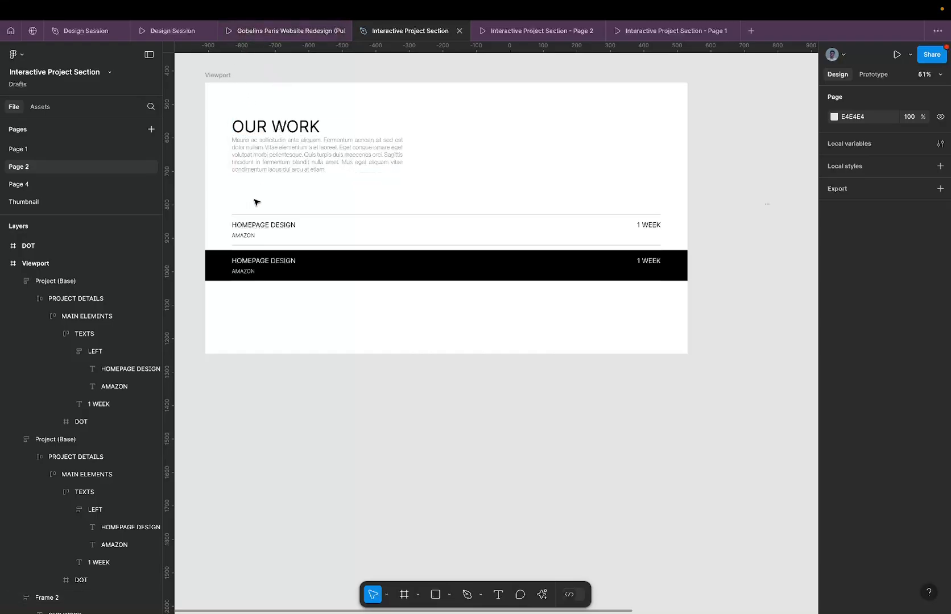
click(230, 259)
scroll(231, 259, up, 2)
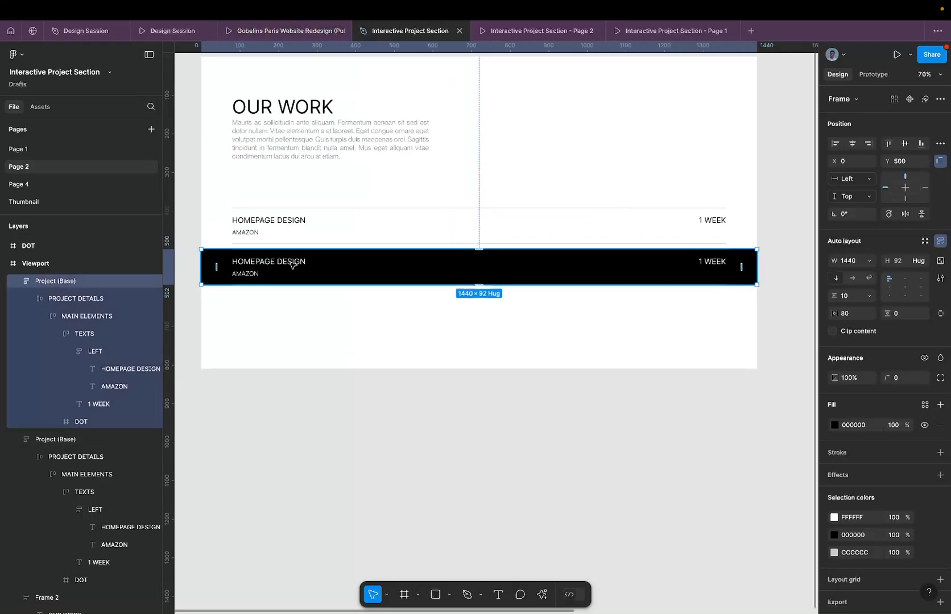
double_click(248, 228)
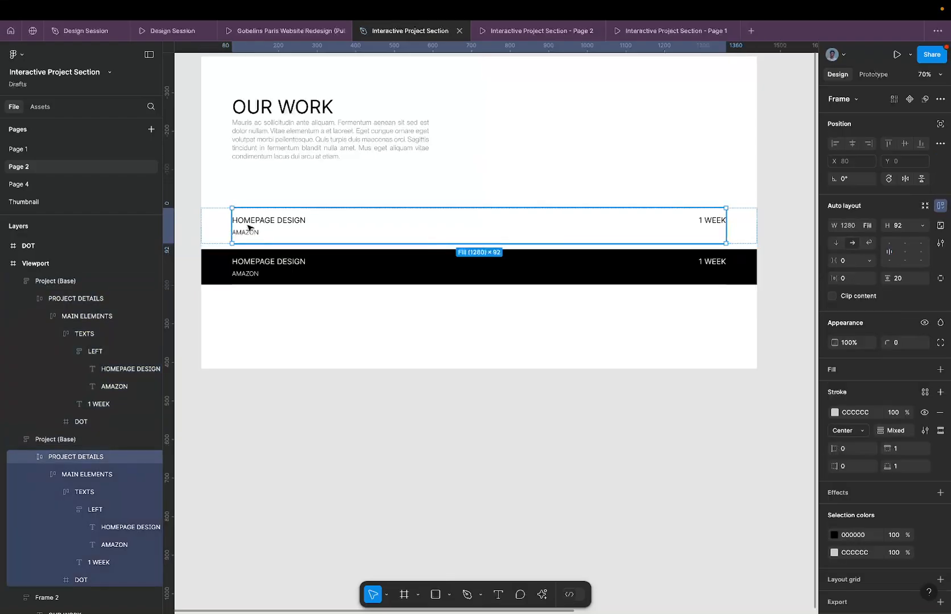
click(283, 274)
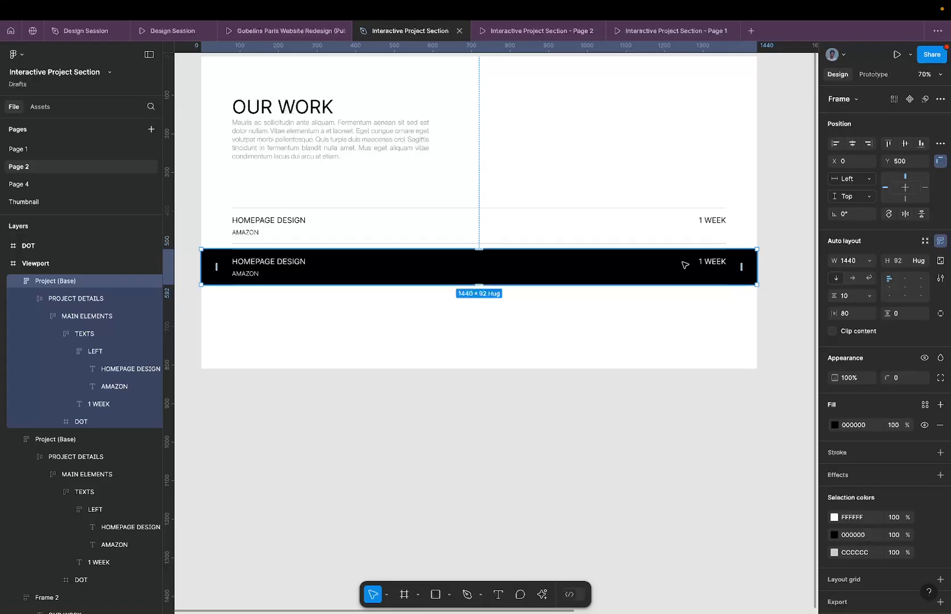
double_click(682, 263)
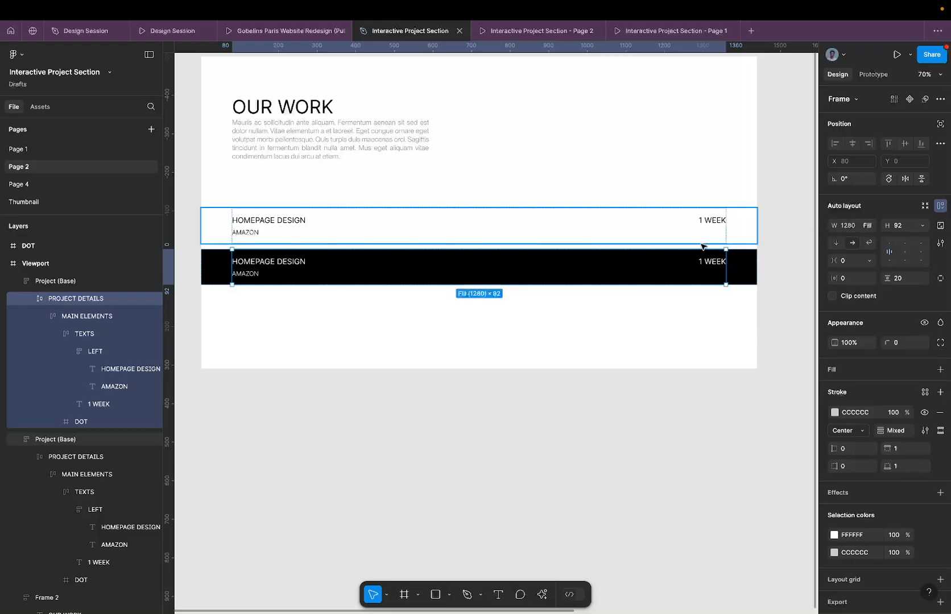
- Enable clip content on both Project (Base) rows and remove auto layout from the black copy
click(738, 267)
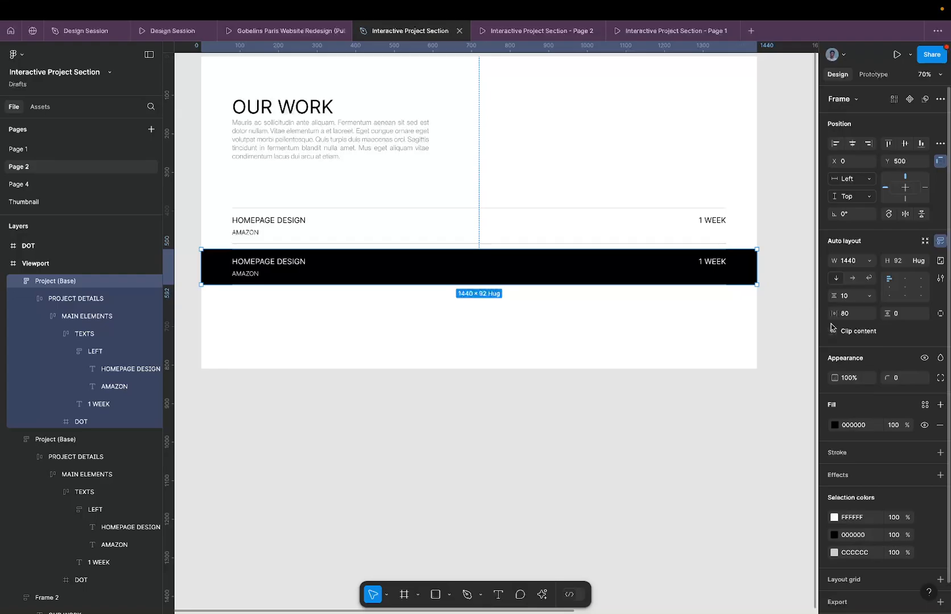
click(715, 229)
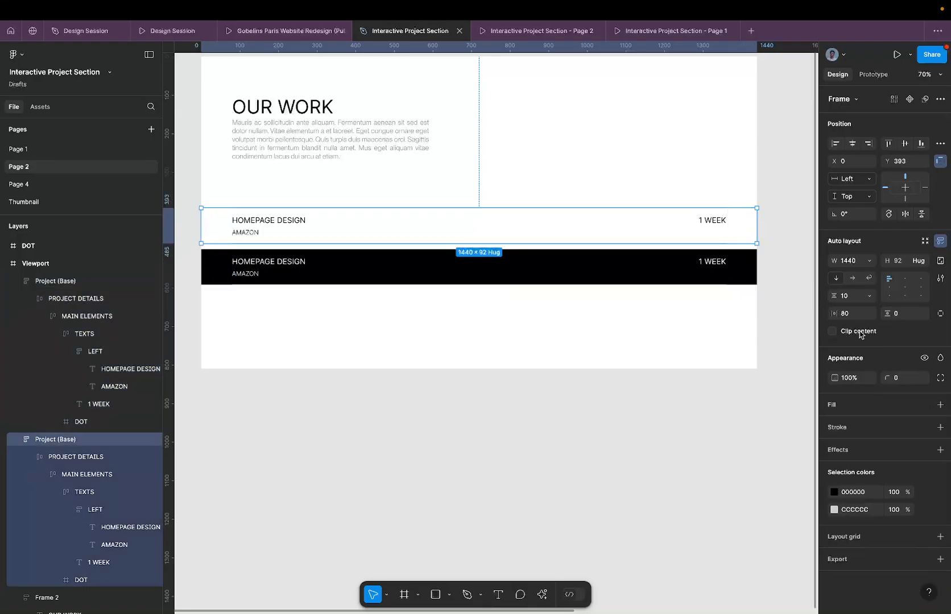
click(648, 262)
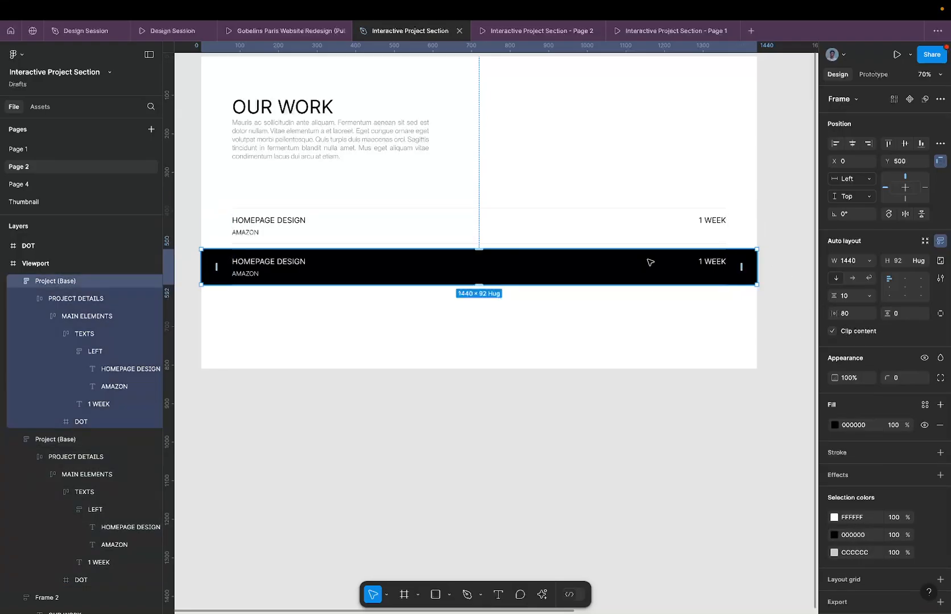
click(938, 246)
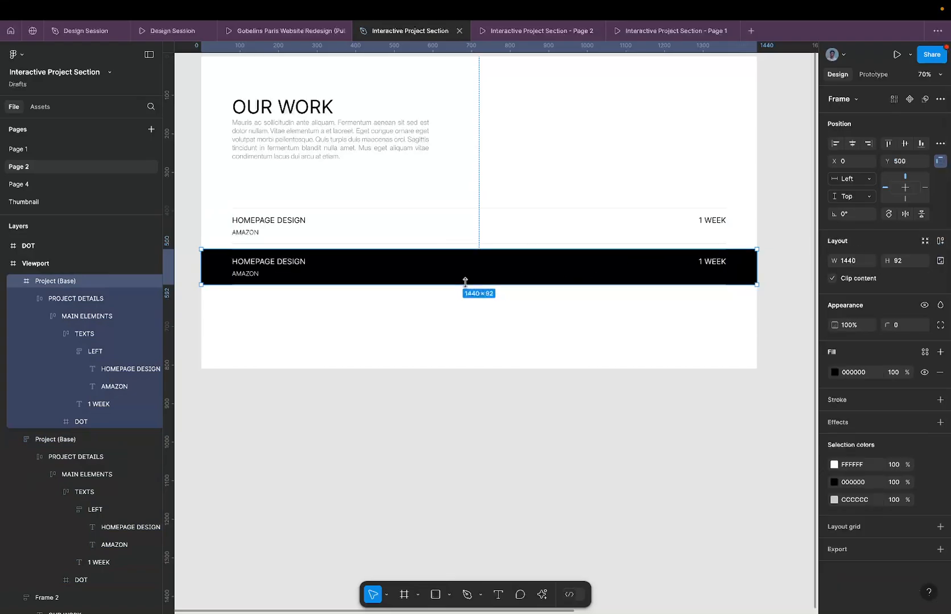
- Create and apply a string variable named Project Name for the HOMEPAGE DESIGN text in the white Project (Base) row
scroll(398, 251, left, 3)
scroll(398, 250, down, 2)
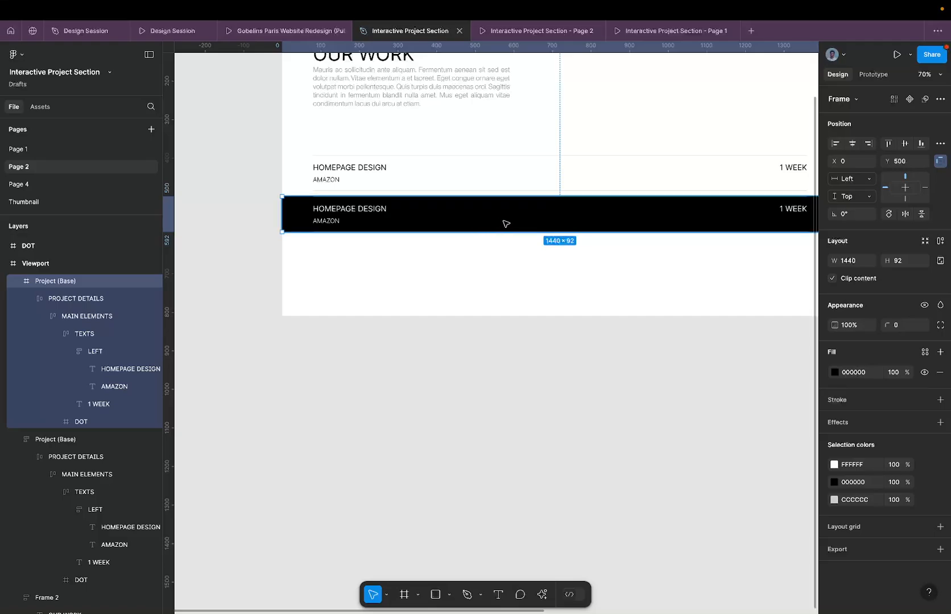
drag(704, 210, 646, 211)
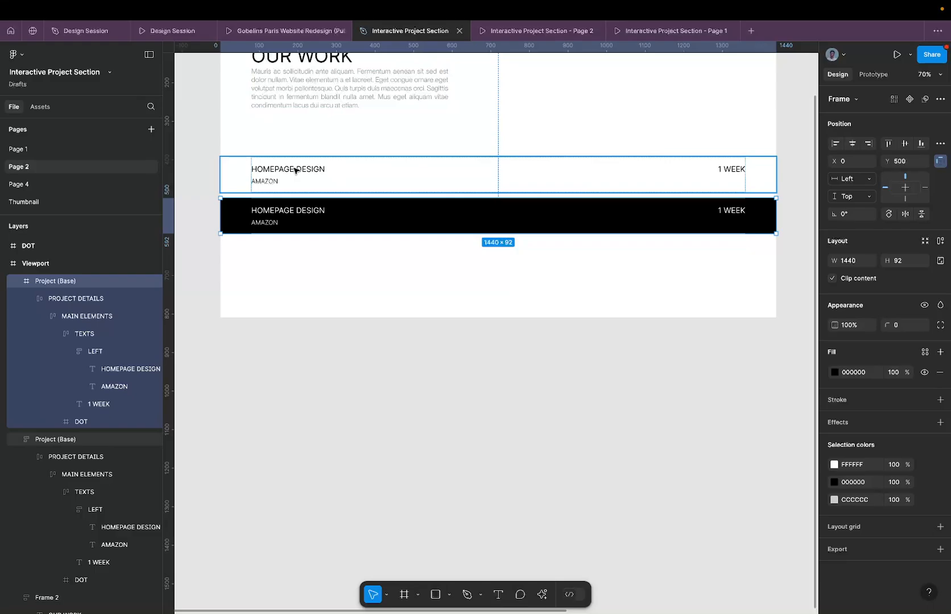
scroll(295, 170, up, 1)
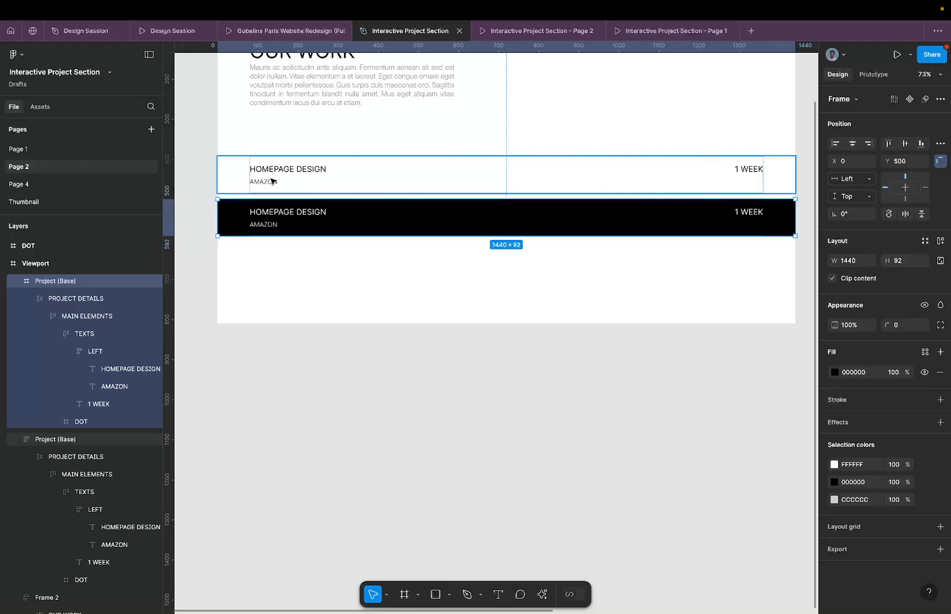
scroll(270, 181, up, 1)
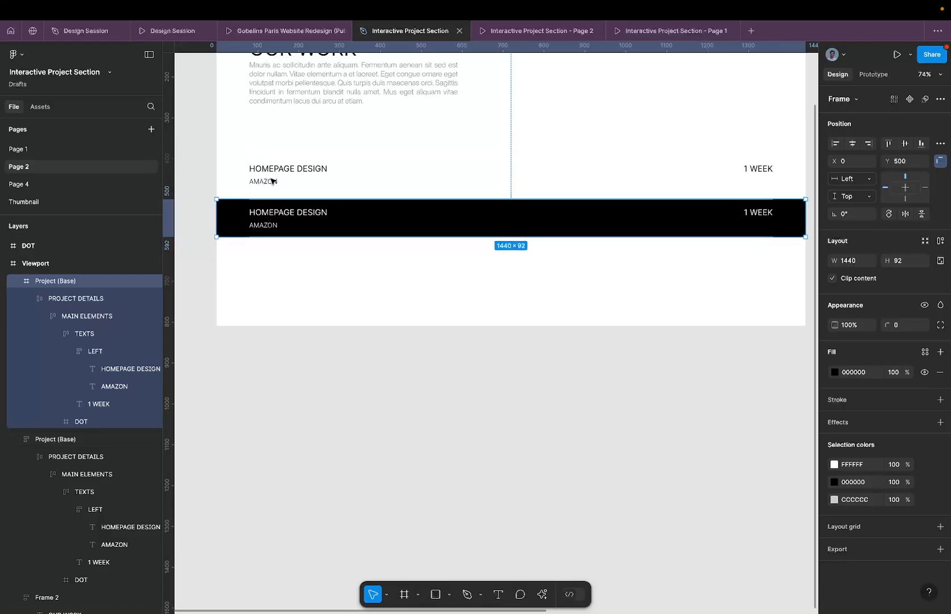
click(311, 170)
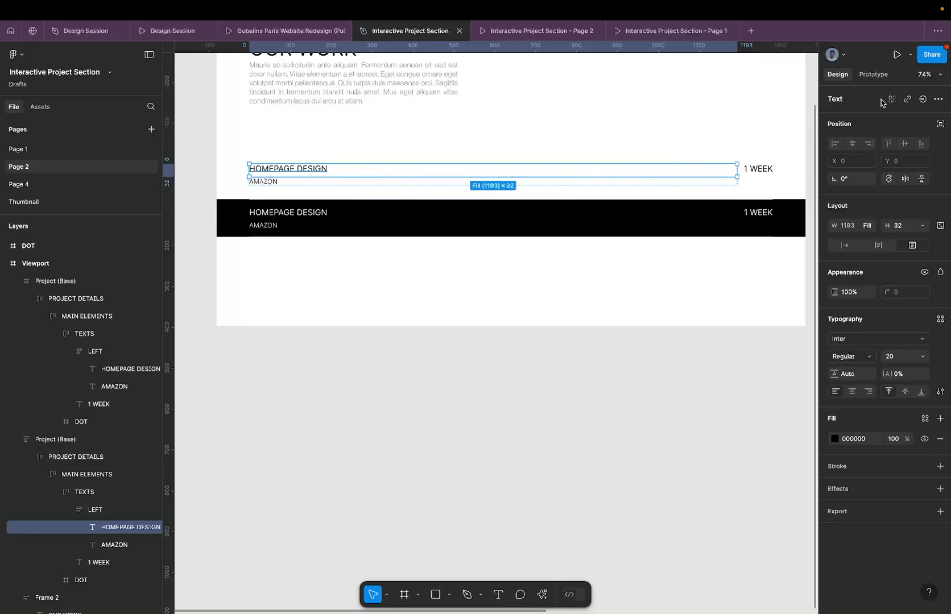
click(923, 99)
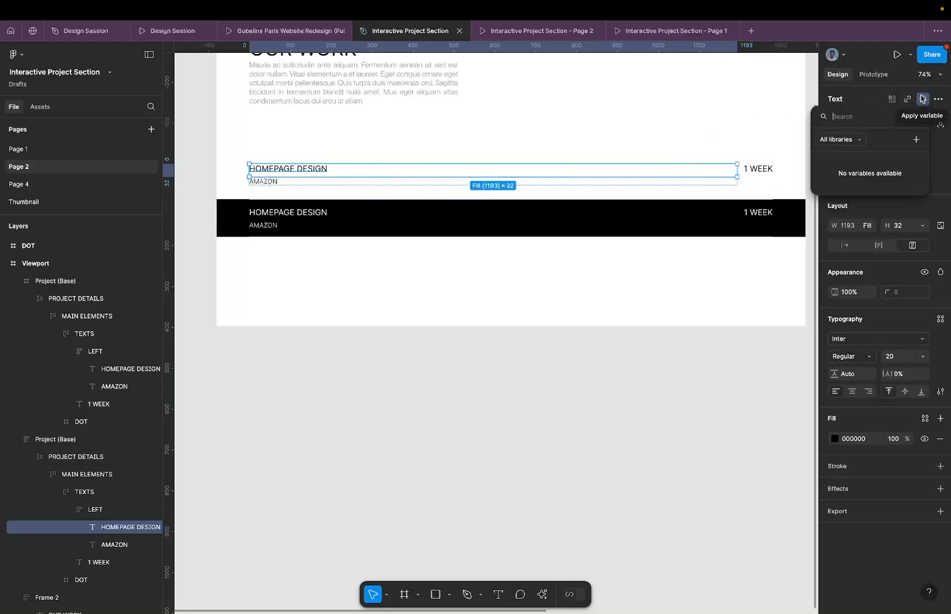
click(916, 140)
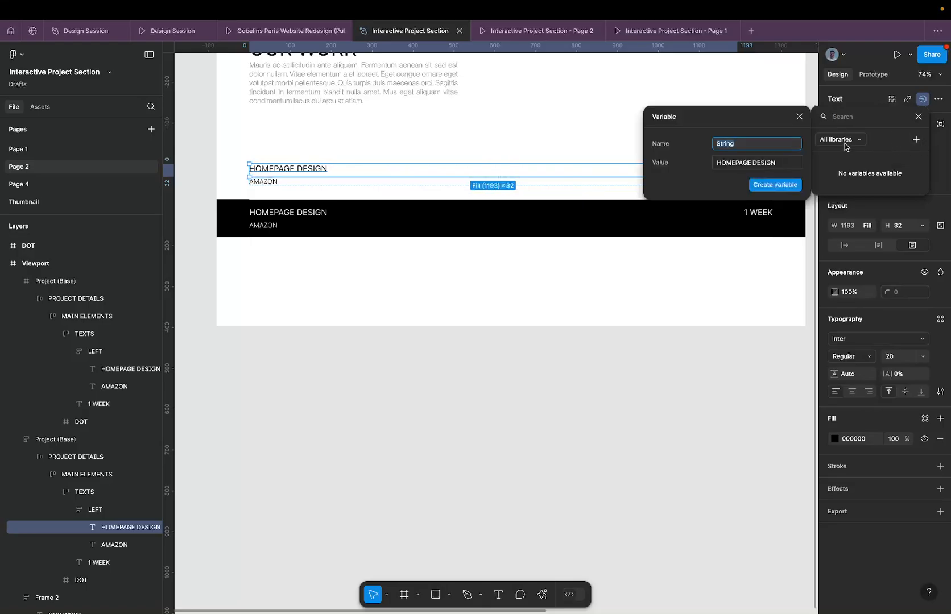
text(Project Name)
key(Return)
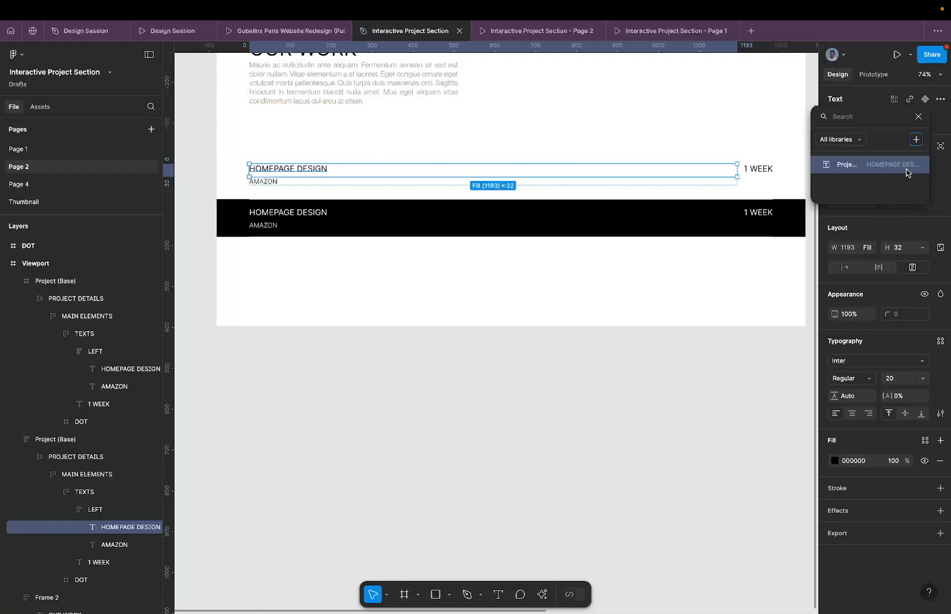
- Create and apply a string variable named Client for the AMAZON text in the white row
click(269, 182)
click(268, 183)
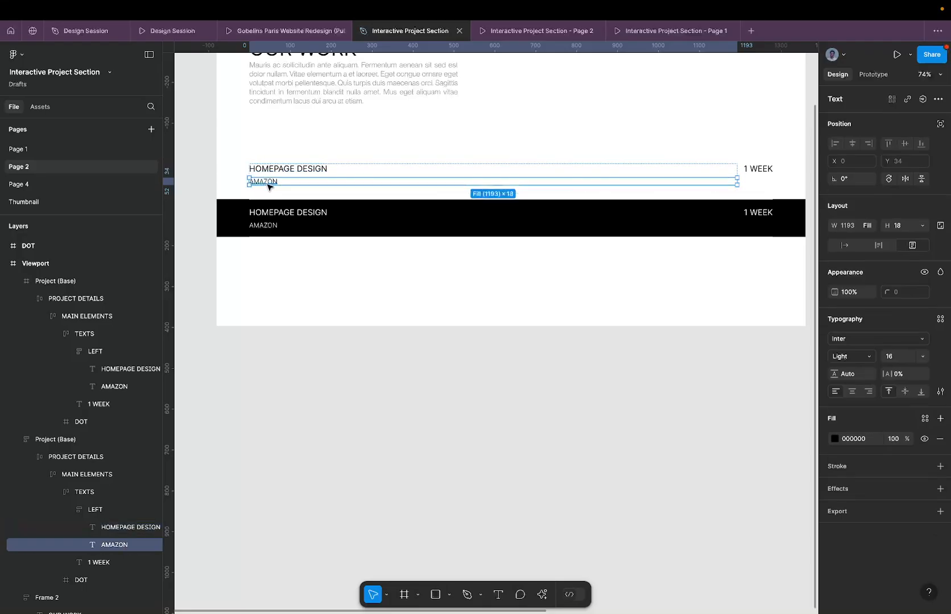
scroll(269, 183, up, 1)
scroll(268, 185, up, 3)
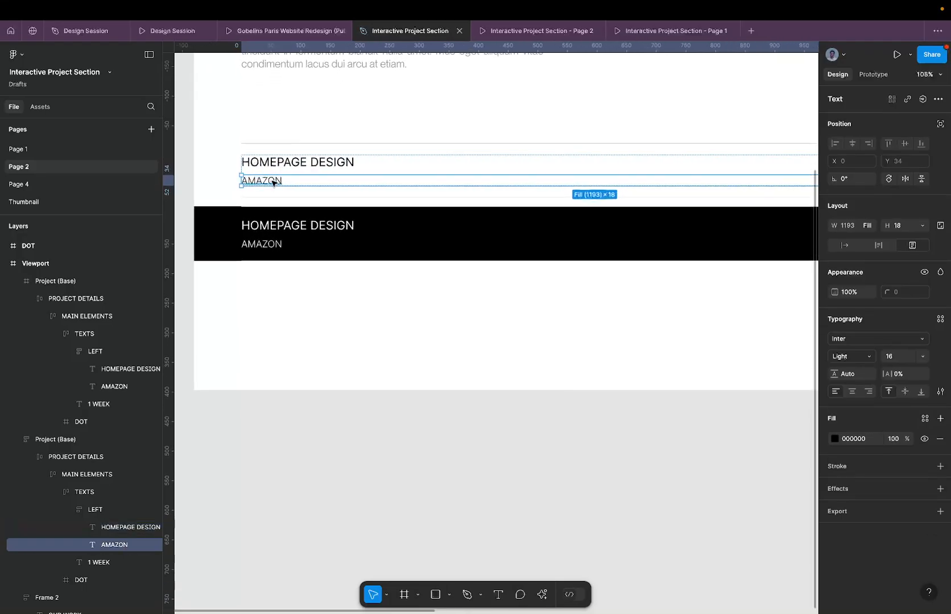
click(923, 99)
click(915, 141)
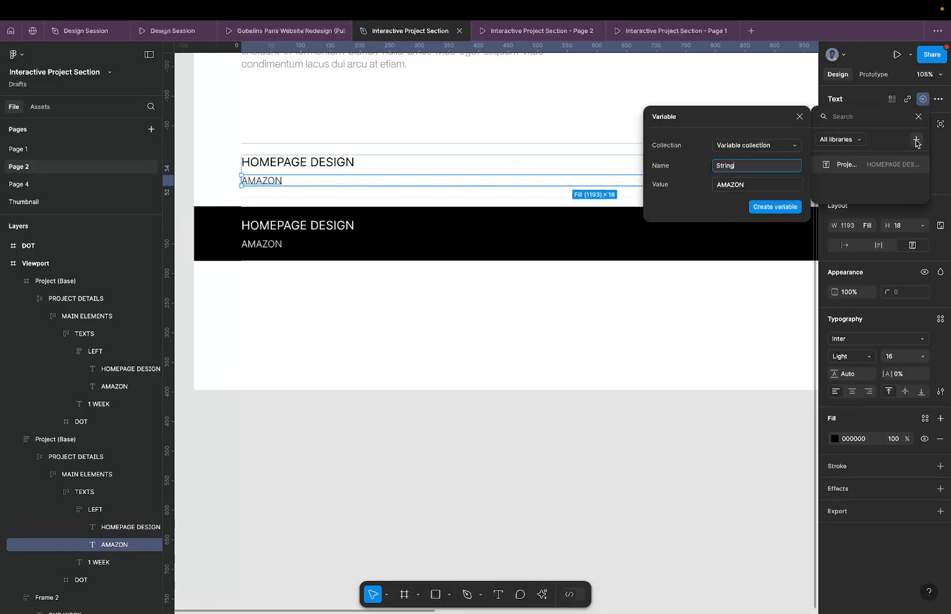
key(super+a)
text(Cl)
key(Return)
key(Escape)
- Create and apply a string variable named Duration for the 1 WEEK text in the white row
scroll(447, 168, right, 10)
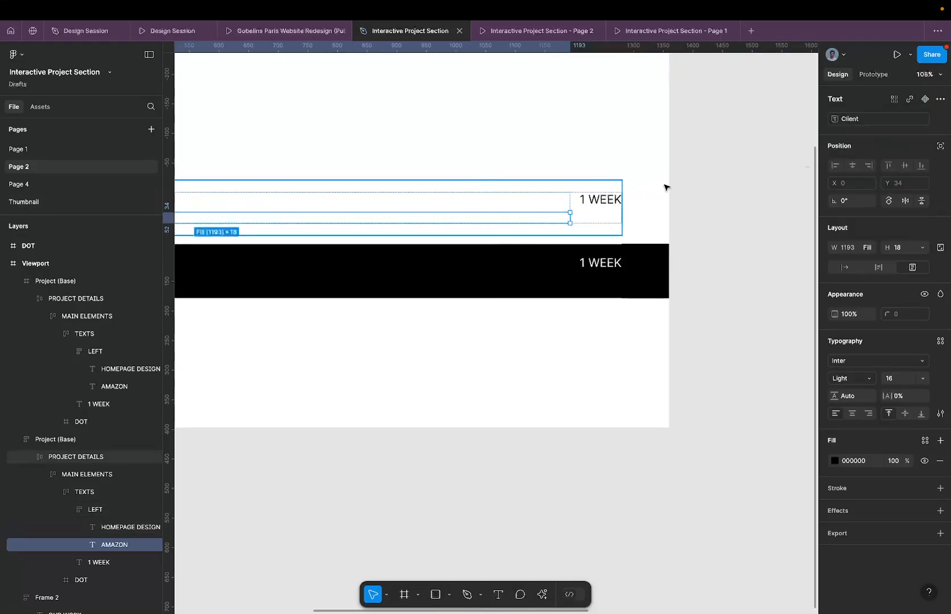
click(597, 206)
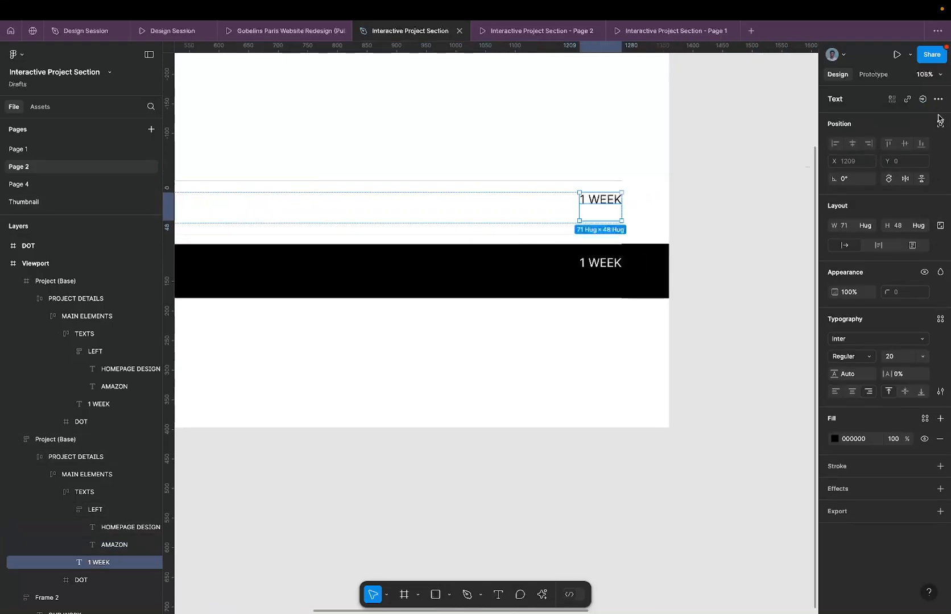
click(922, 99)
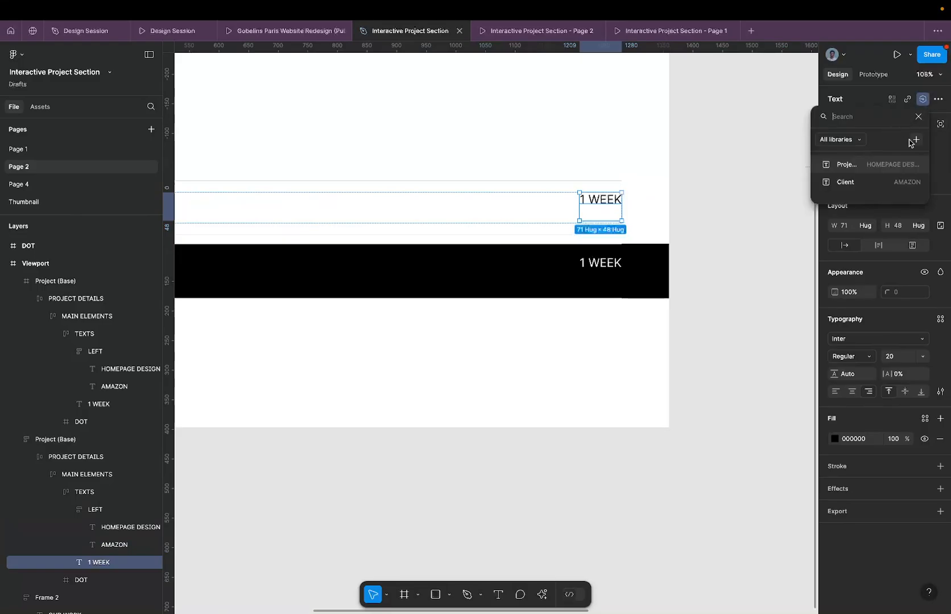
click(915, 141)
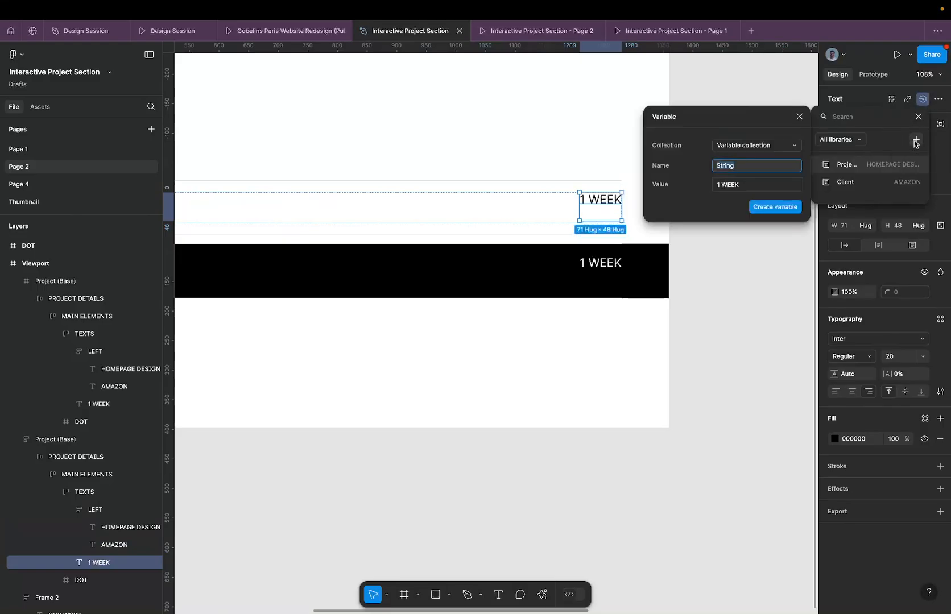
text(Duration)
key(Return)
scroll(728, 191, down, 5)
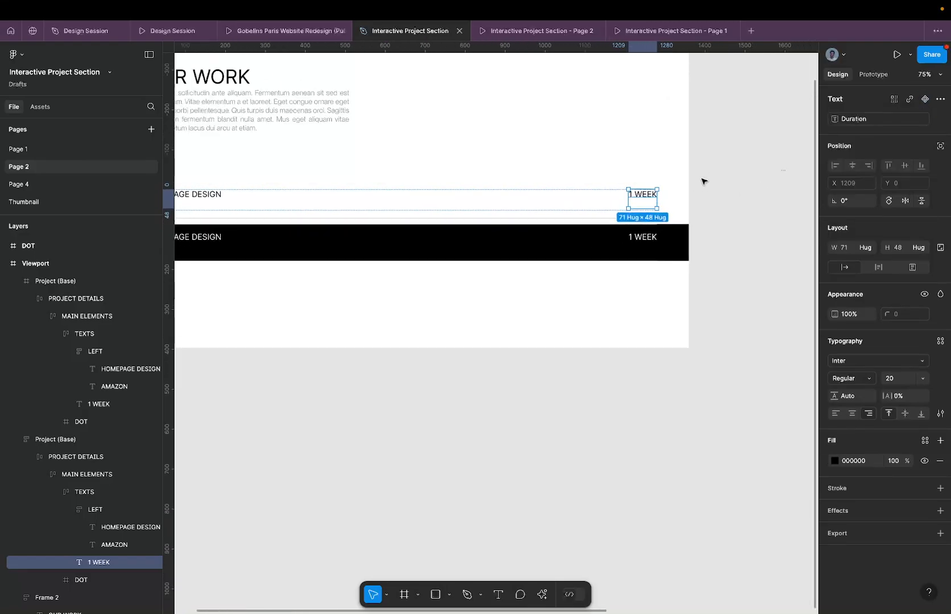
scroll(703, 181, down, 5)
click(713, 162)
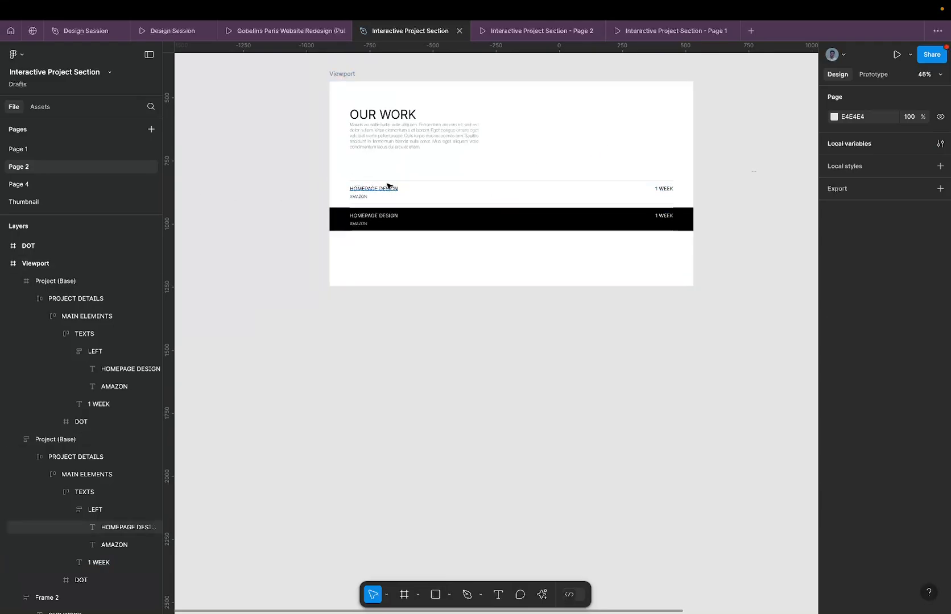
- Apply the Project Name variable to the black row's HOMEPAGE DESIGN text and the Client variable to its AMAZON text
super+click(364, 189)
scroll(361, 192, up, 5)
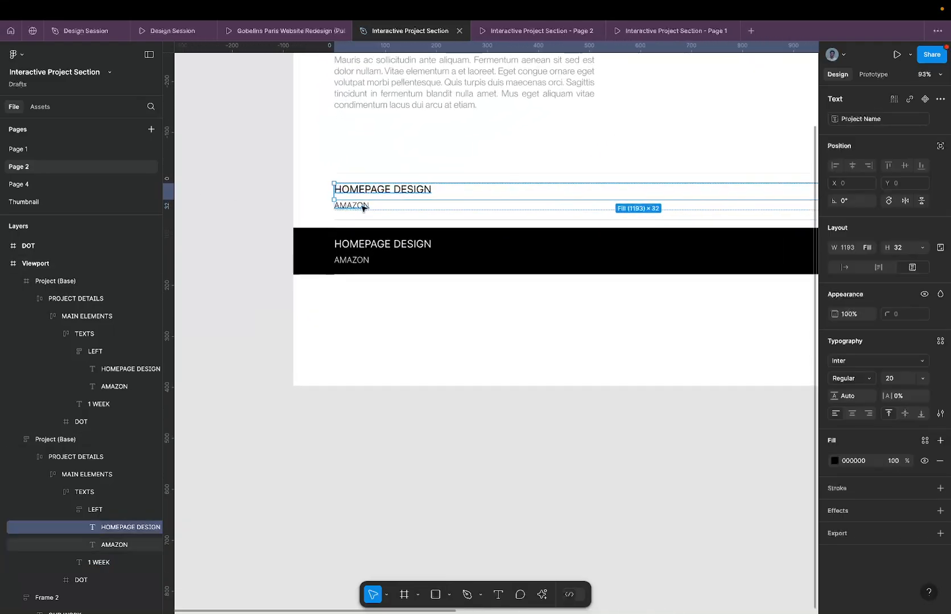
super+click(364, 245)
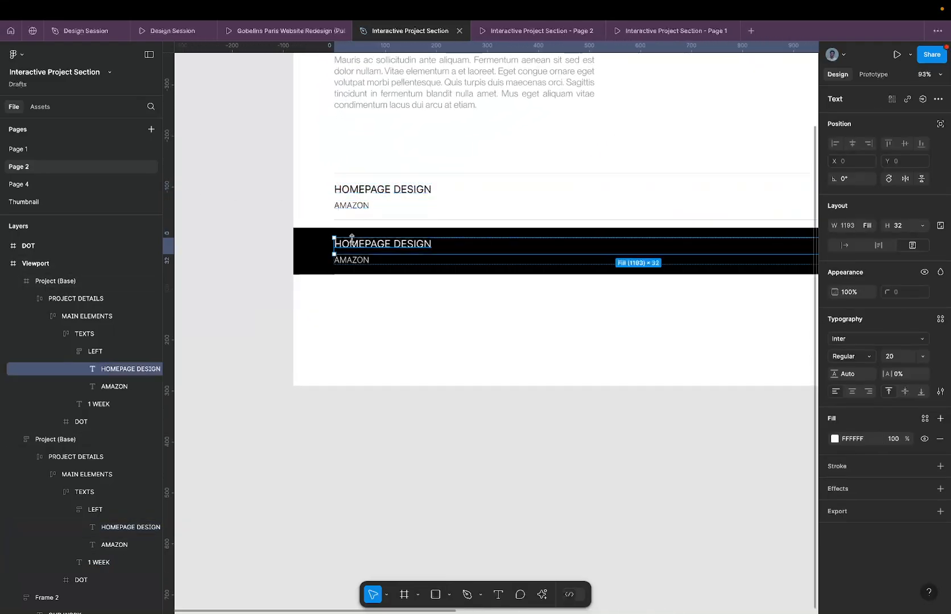
click(922, 98)
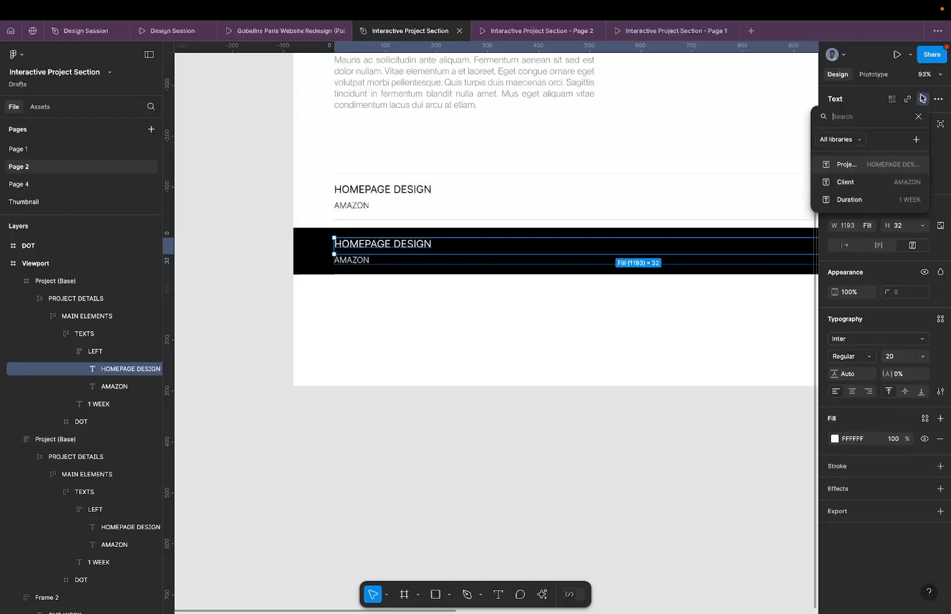
click(853, 165)
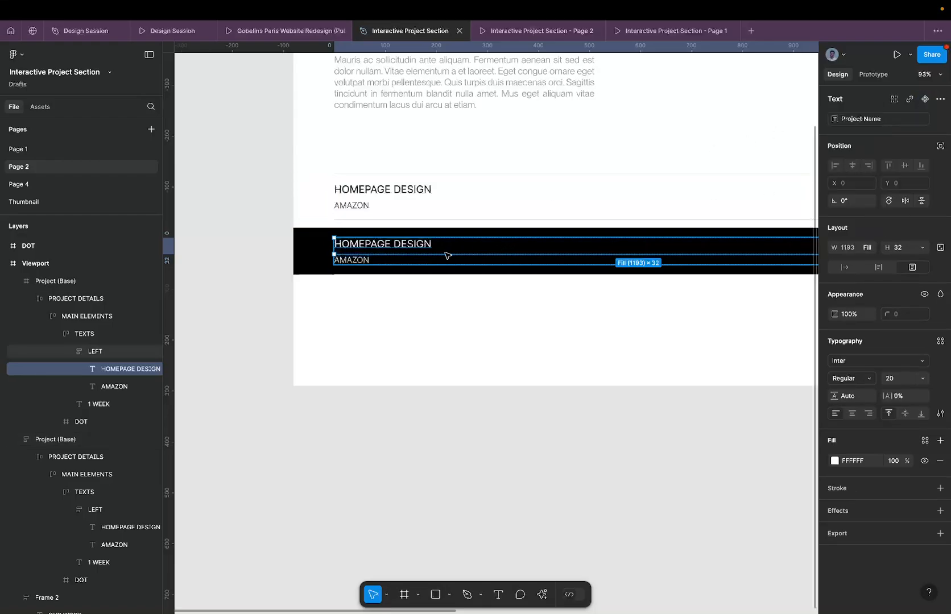
super+click(344, 260)
click(922, 98)
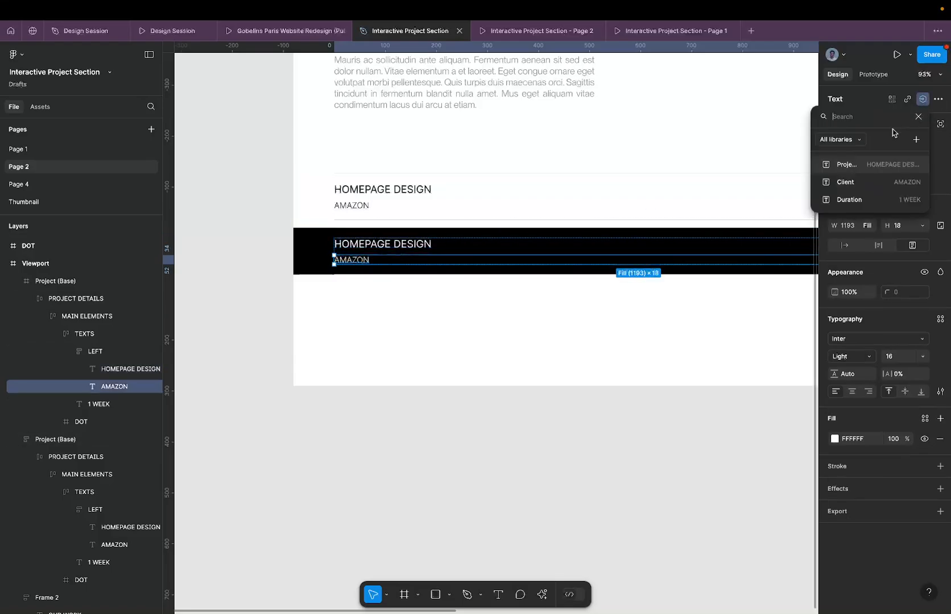
click(862, 182)
- Apply the Duration variable to the 1 WEEK text in the black row
scroll(736, 173, right, 5)
scroll(735, 174, down, 2)
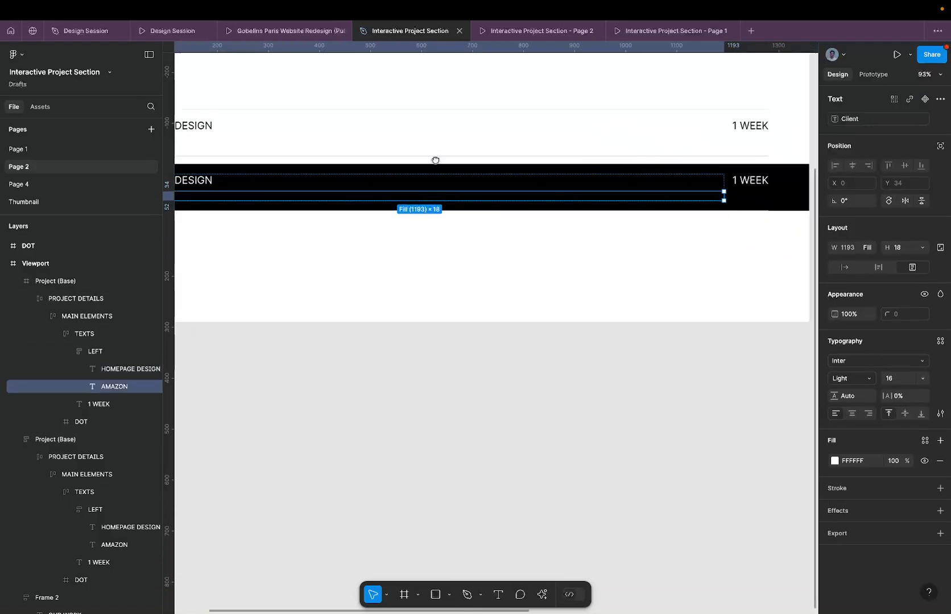
super+click(736, 173)
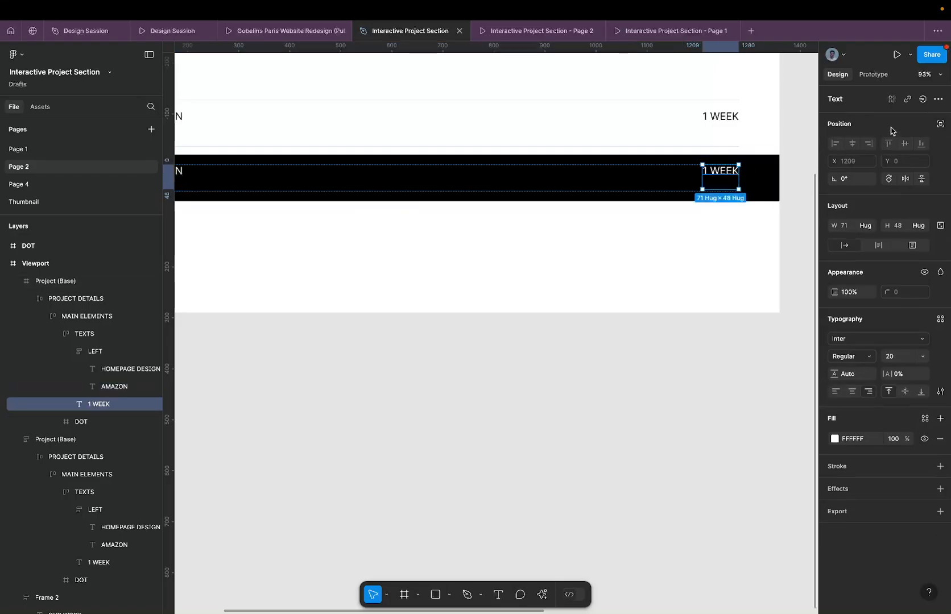
click(922, 99)
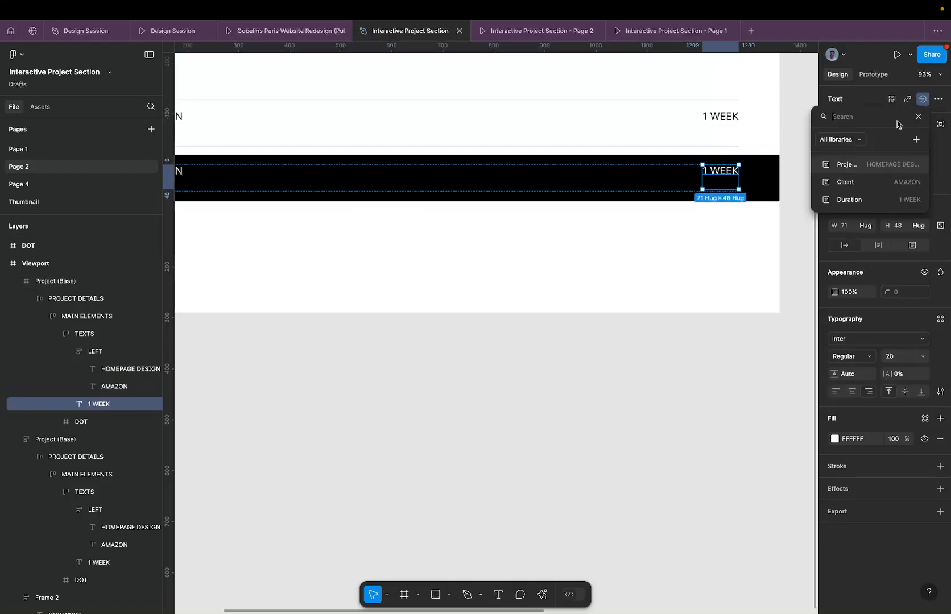
click(847, 197)
scroll(702, 186, down, 5)
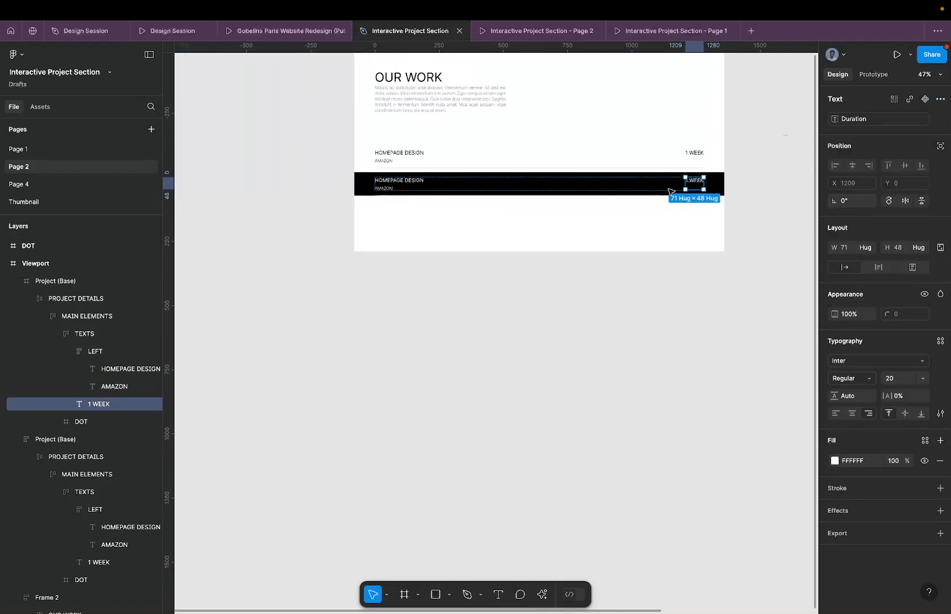
click(760, 146)
- Align the bottoms of the white and black Project (Base) rows so they overlap at Y 500
click(681, 188)
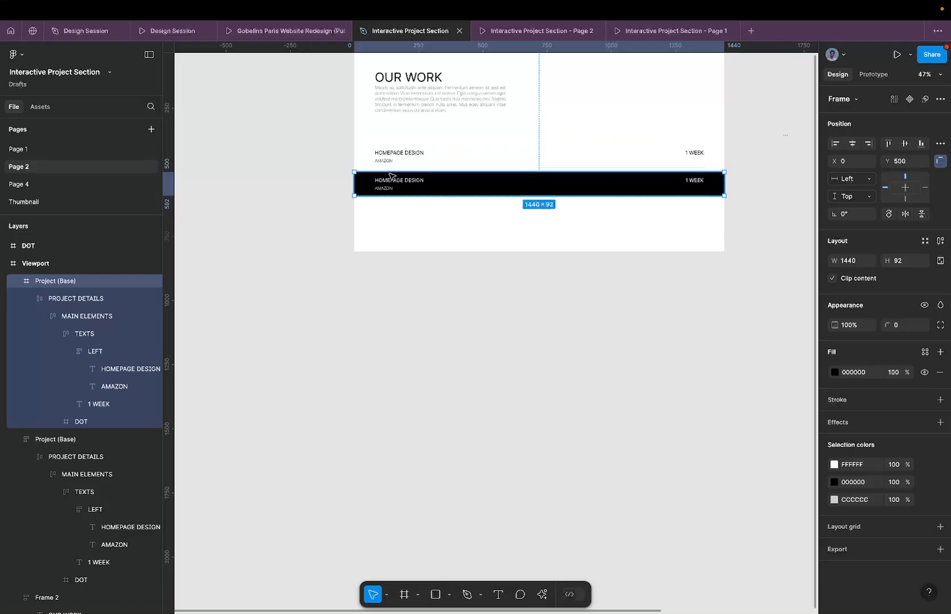
drag(293, 131, 461, 205)
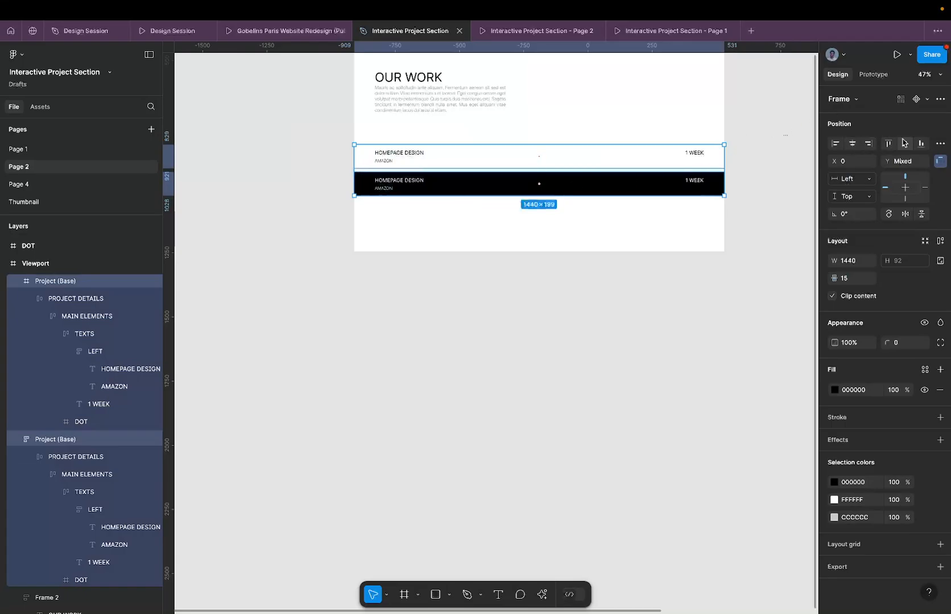
click(920, 143)
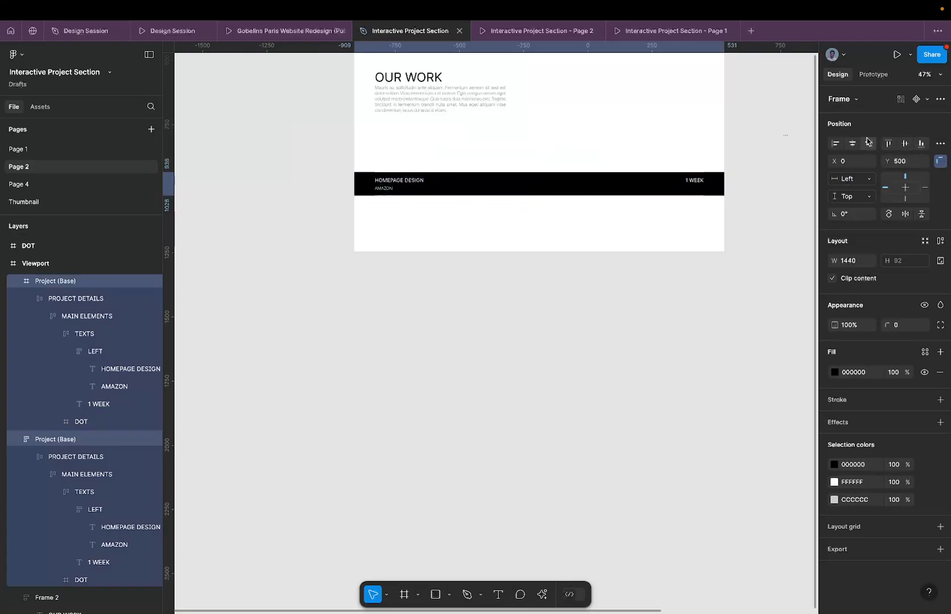
scroll(320, 191, up, 10)
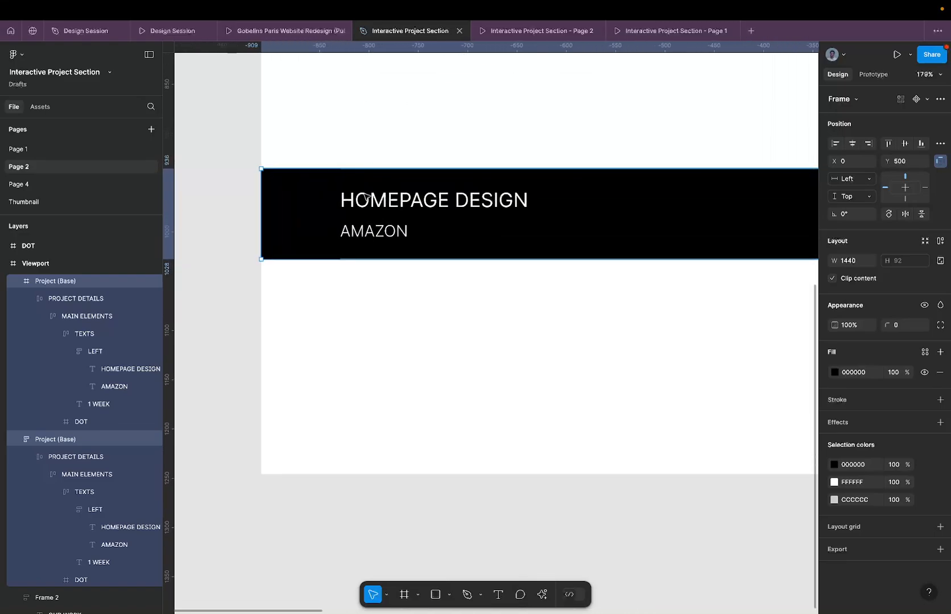
scroll(348, 183, left, 5)
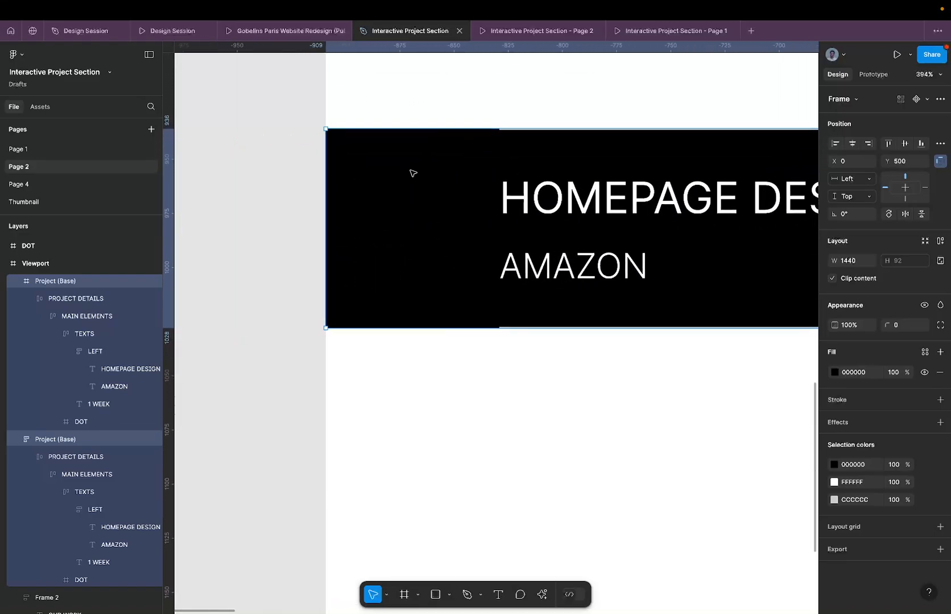
- Rename the black Project (Base) row to Project (Filed)
click(409, 173)
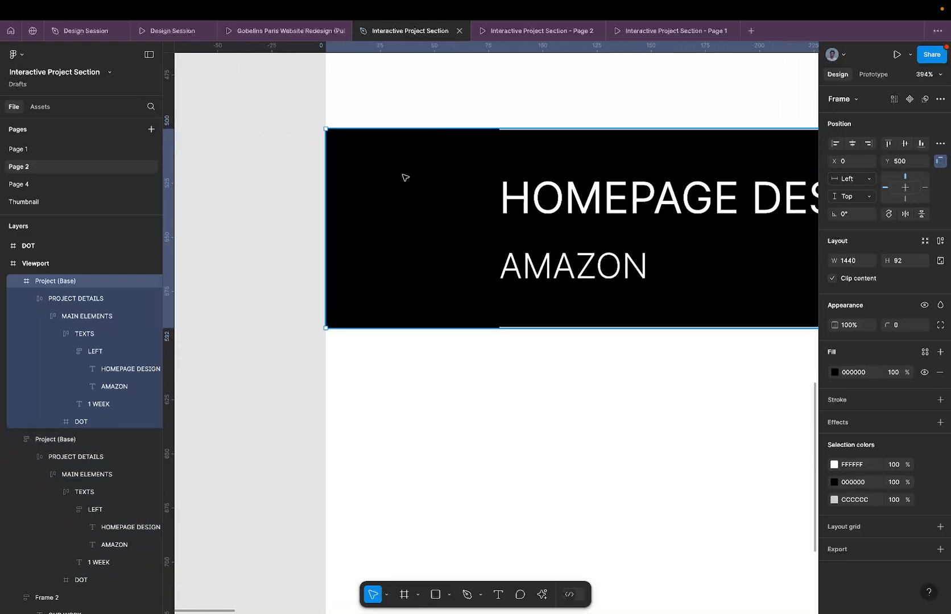
scroll(404, 178, down, 5)
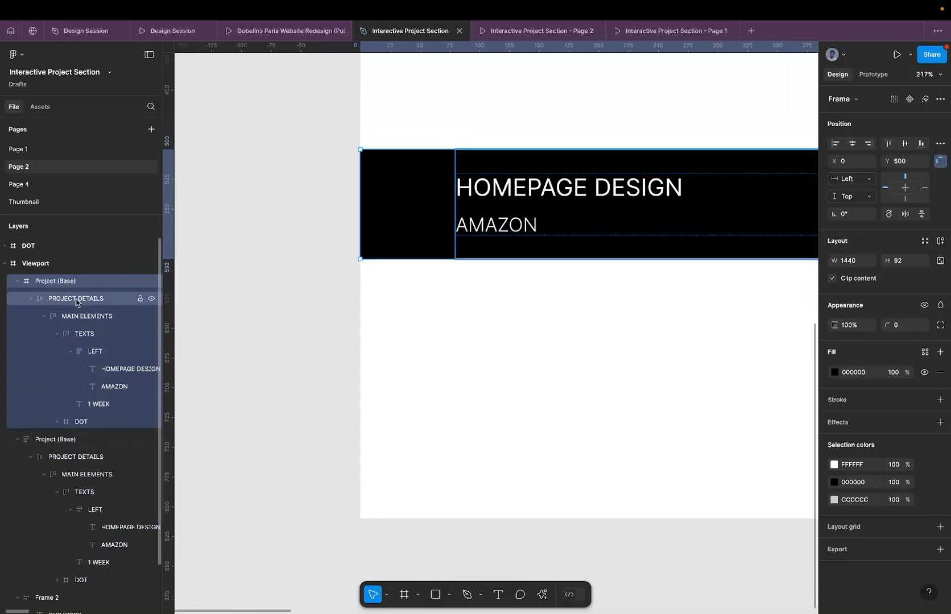
double_click(71, 281)
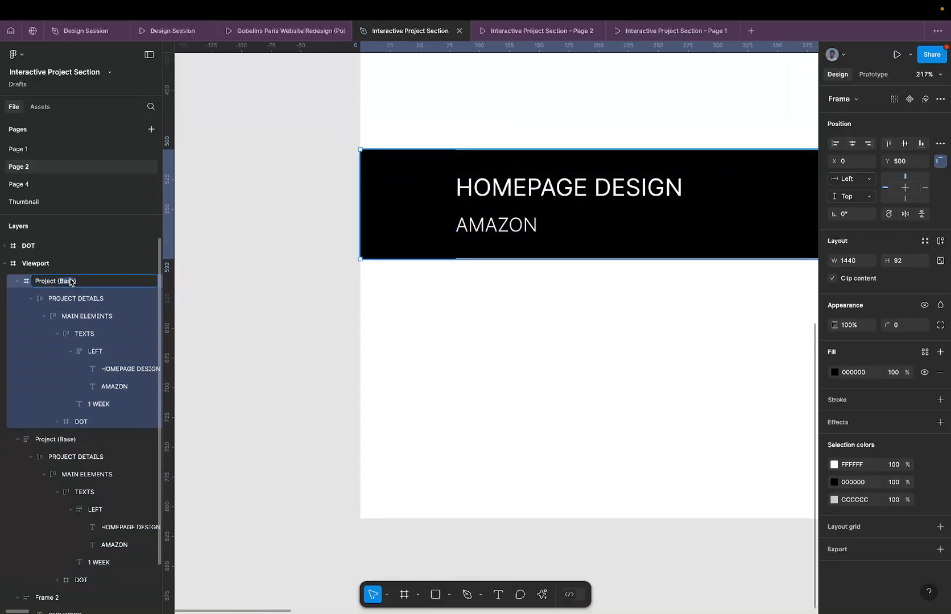
key(BackSpace)
key(BackSpace)
key(BackSpace)
key(BackSpace)
text(Filed)
key(Return)
- Move the black Project (Filed) row down to Y 592, flush beneath the white row
scroll(423, 159, down, 10)
drag(454, 167, 456, 194)
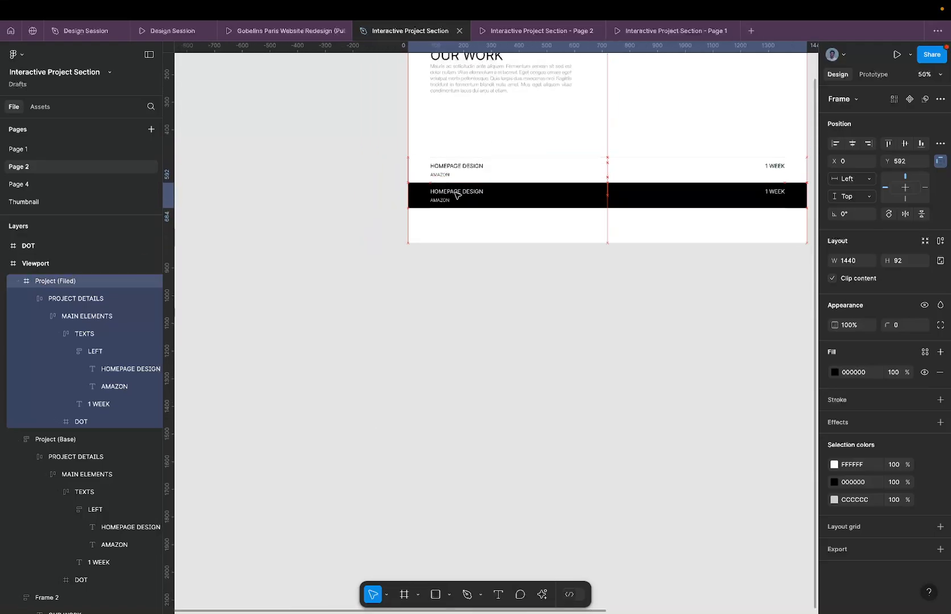
- Align the vertical centers of the white Project (Base) and black Project (Filed) rows so they overlap at Y 555
scroll(444, 182, up, 5)
click(432, 145)
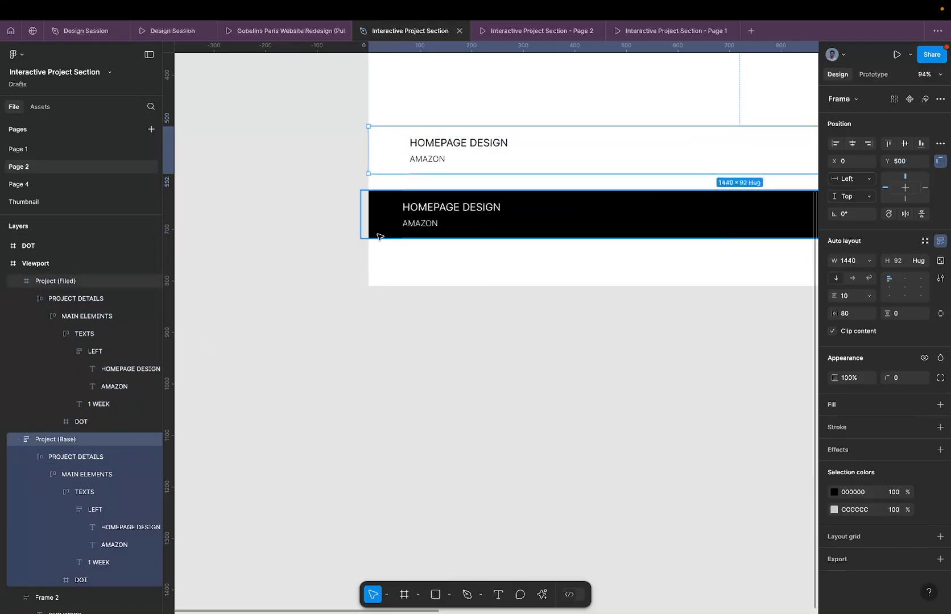
drag(405, 225, 412, 215)
drag(402, 100, 452, 131)
drag(447, 88, 503, 226)
click(905, 143)
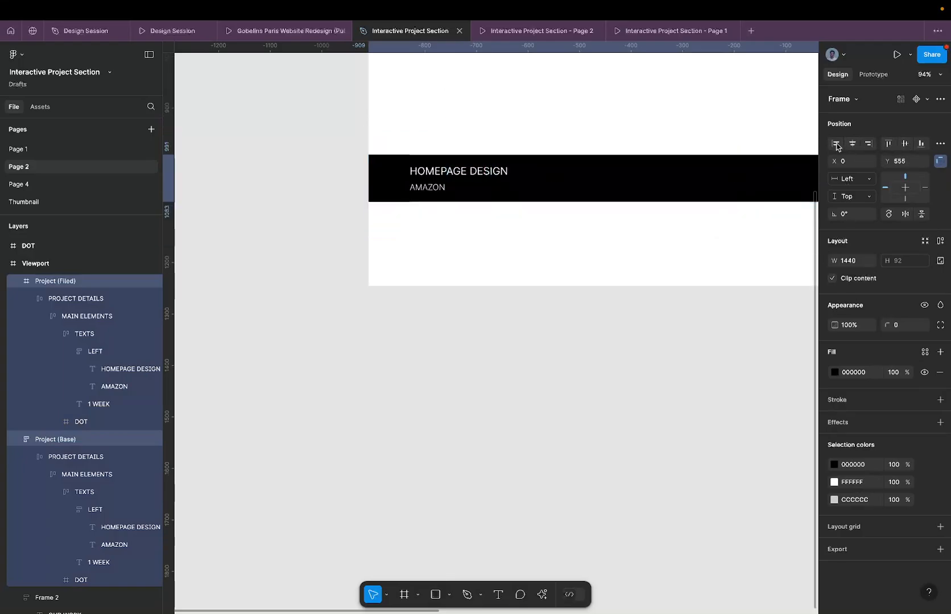
scroll(413, 135, up, 5)
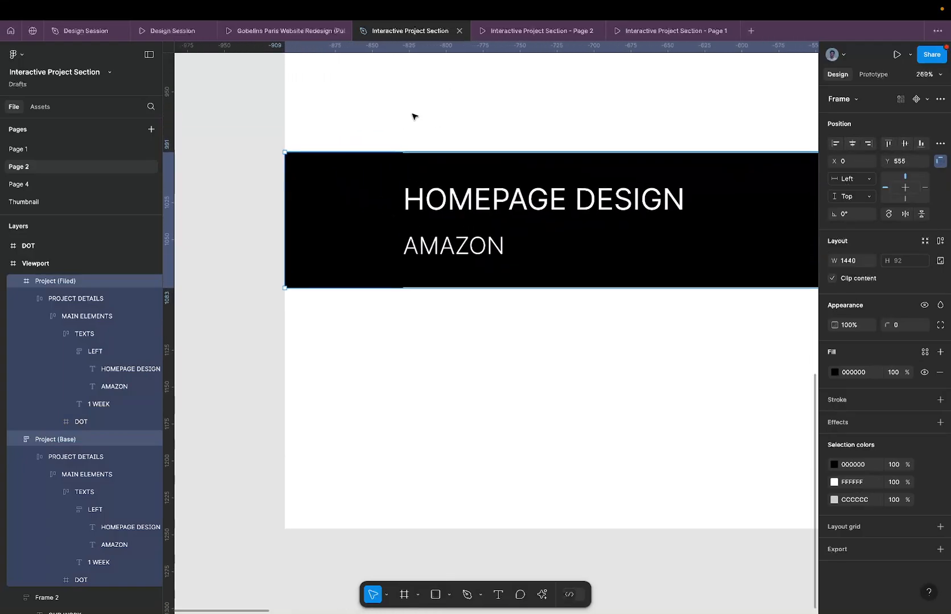
click(412, 116)
click(412, 169)
scroll(413, 169, down, 5)
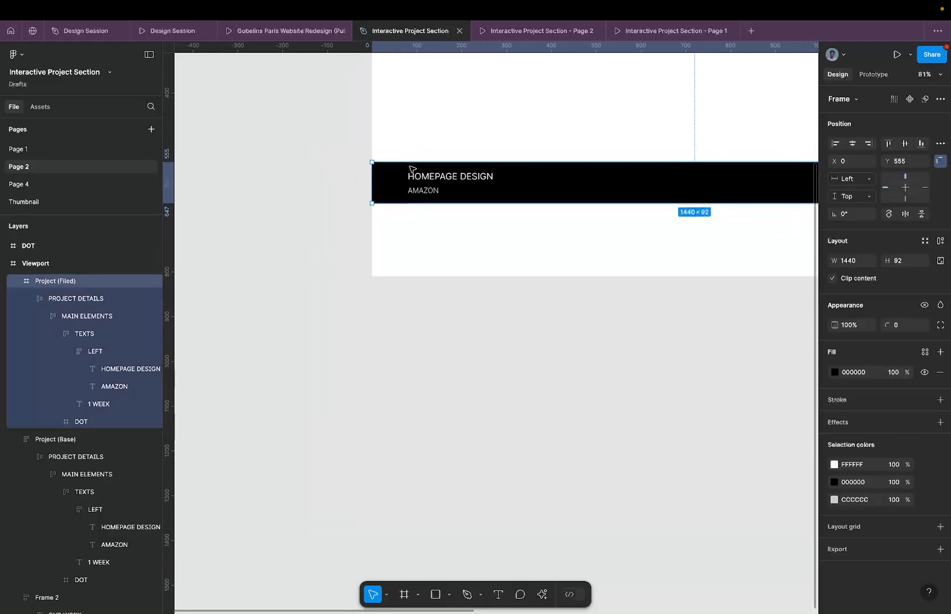
- Combine the overlapping Project (Base) and Project (Filed) rows into a component set and move it below the Viewport frame
drag(417, 134, 480, 247)
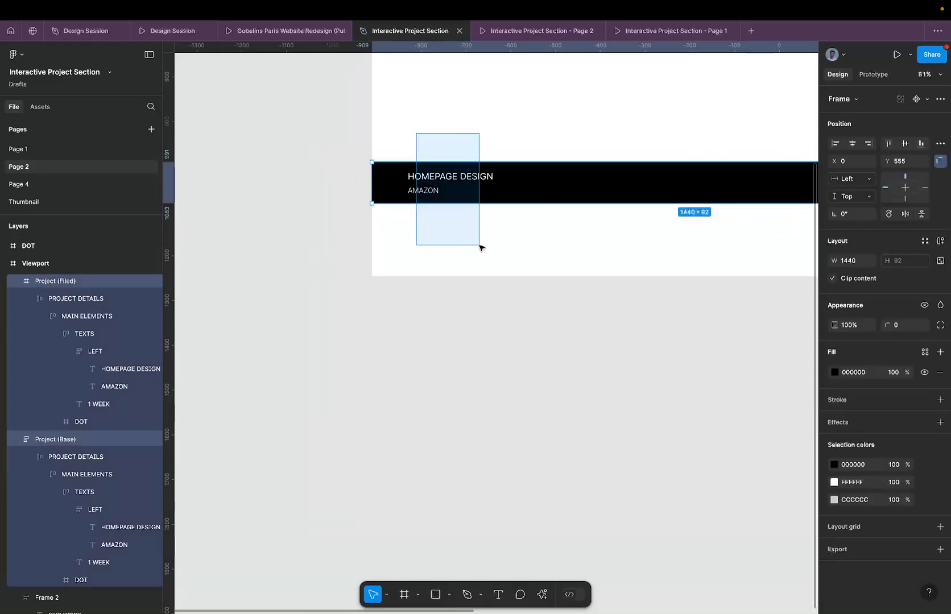
click(927, 99)
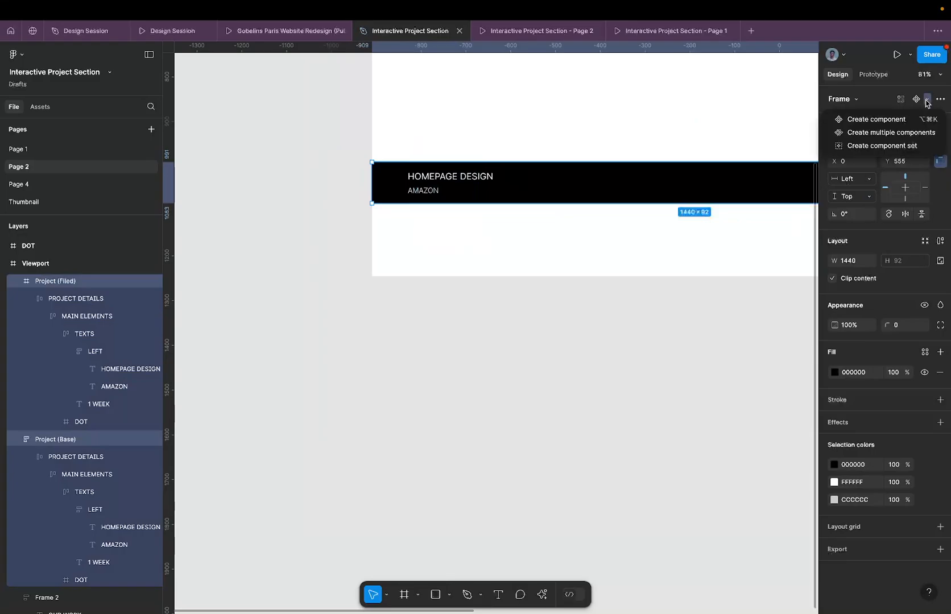
click(893, 145)
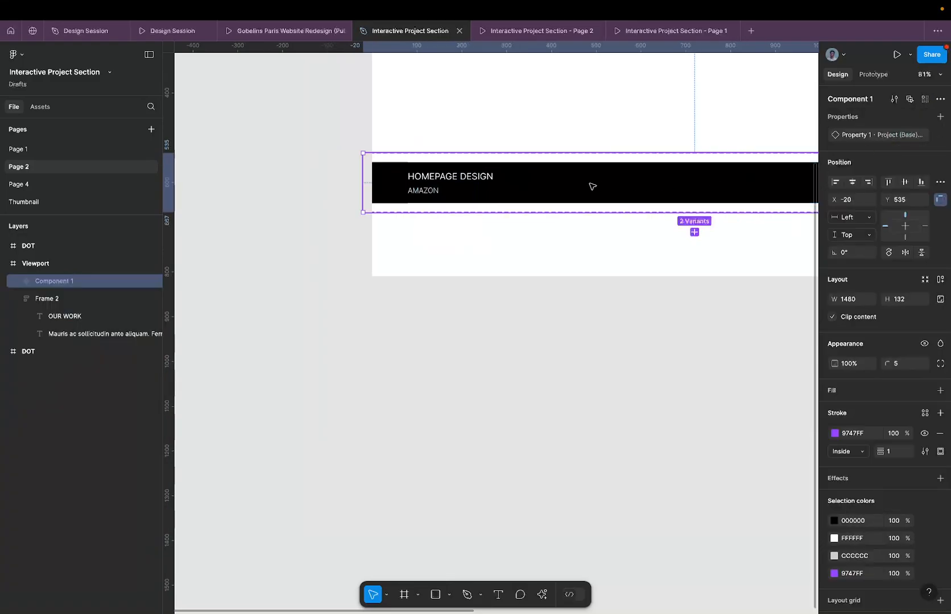
scroll(450, 155, down, 5)
drag(451, 156, 448, 249)
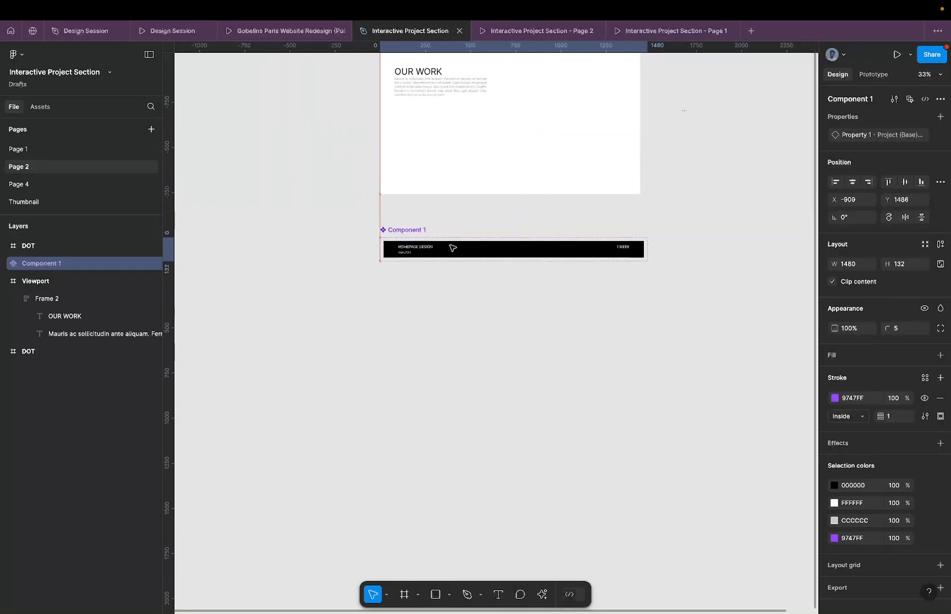
scroll(444, 230, up, 2)
scroll(441, 231, up, 1)
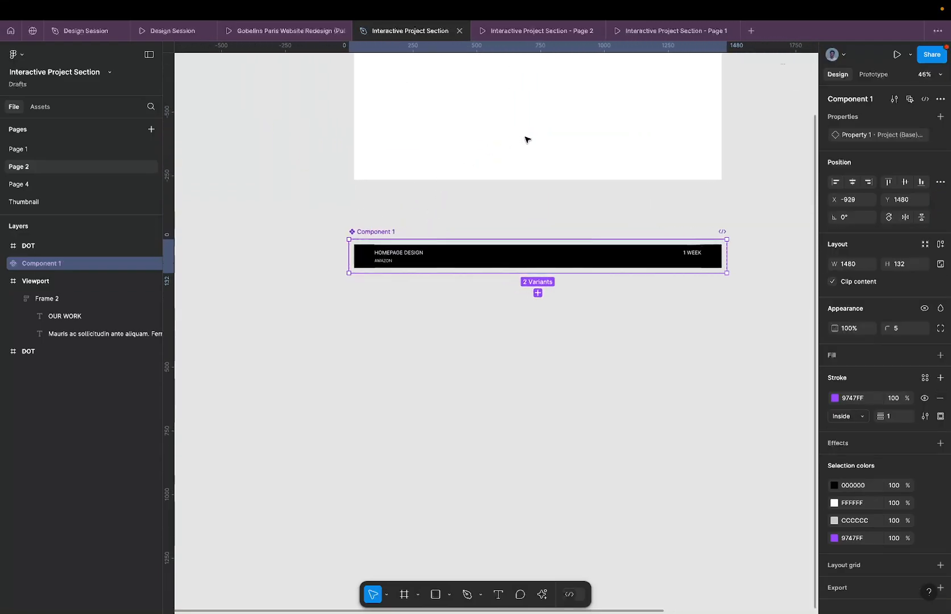
- Add a third variant from the black Project (Filed) variant and apply auto layout to the component set
click(414, 255)
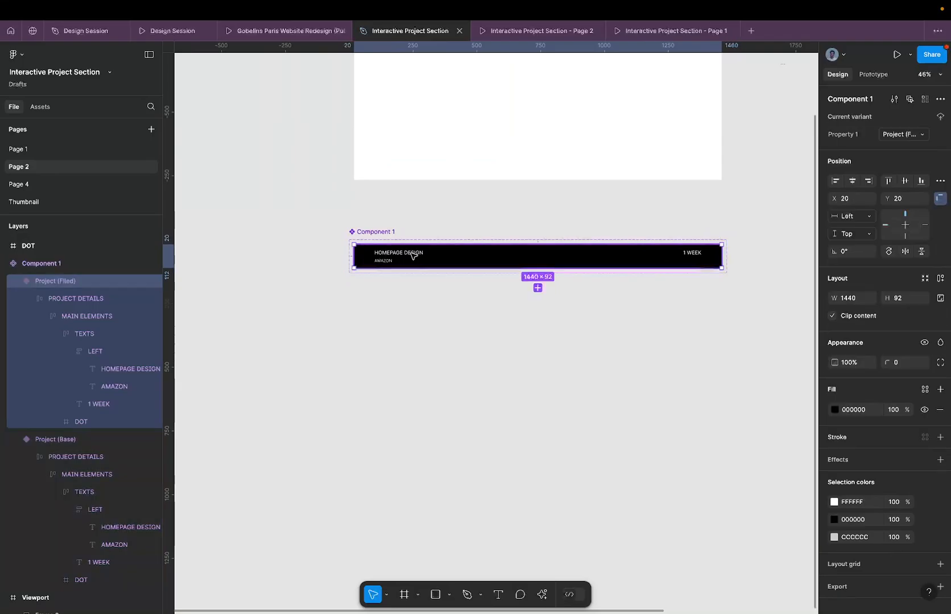
click(538, 288)
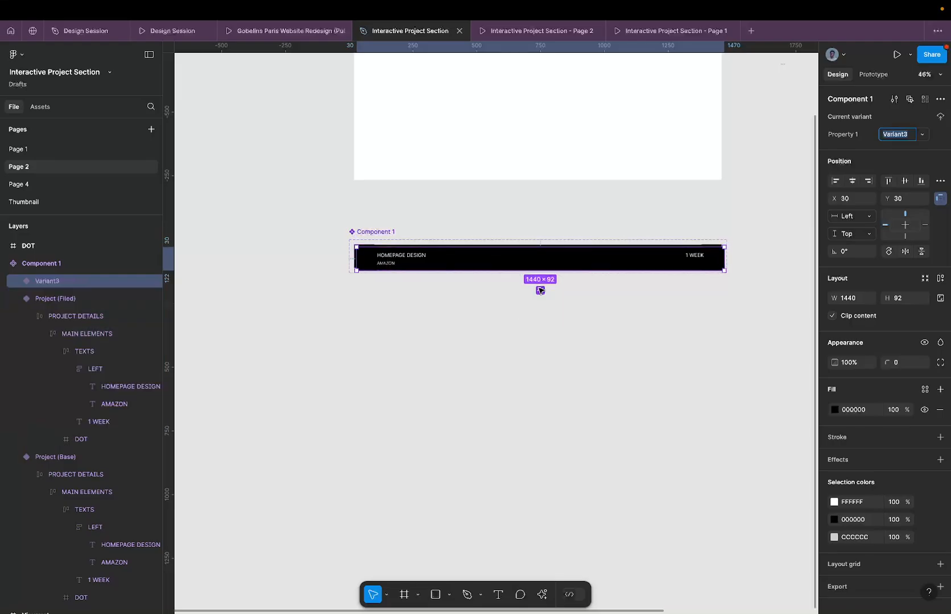
click(373, 232)
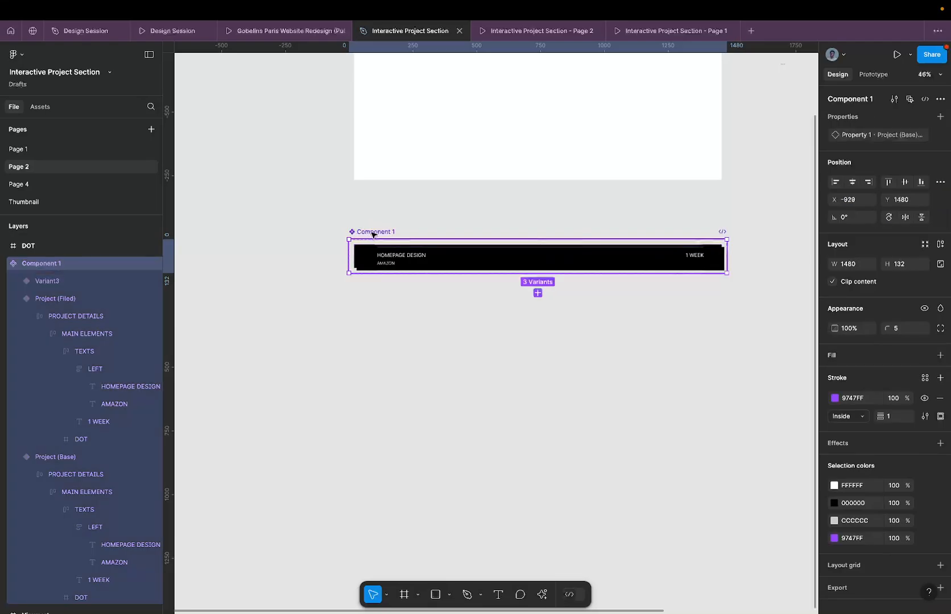
key(shift+a)
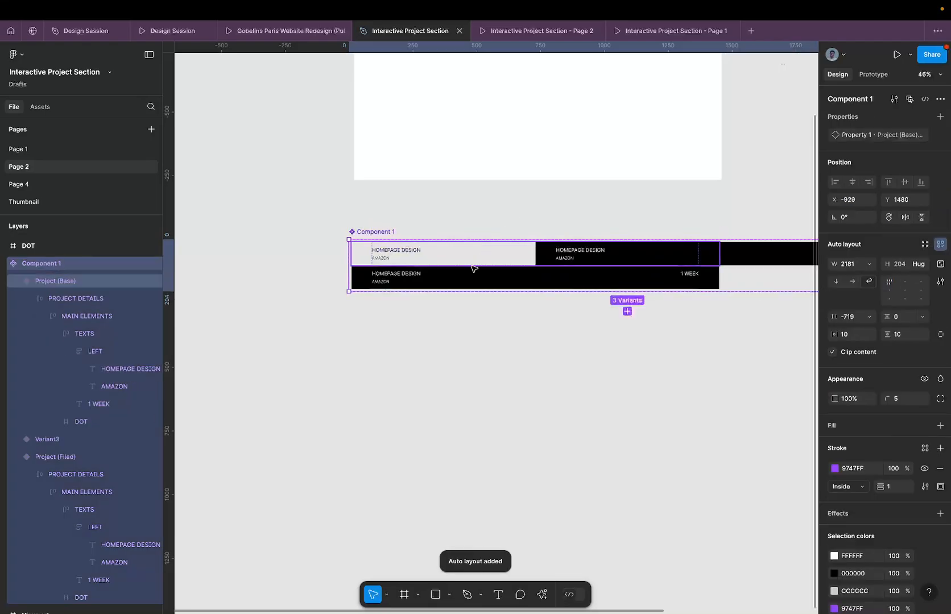
- Undo the auto layout, the added variant, the move and the component set creation to restore the two plain rows
scroll(380, 249, up, 5)
key(ctrl+z)
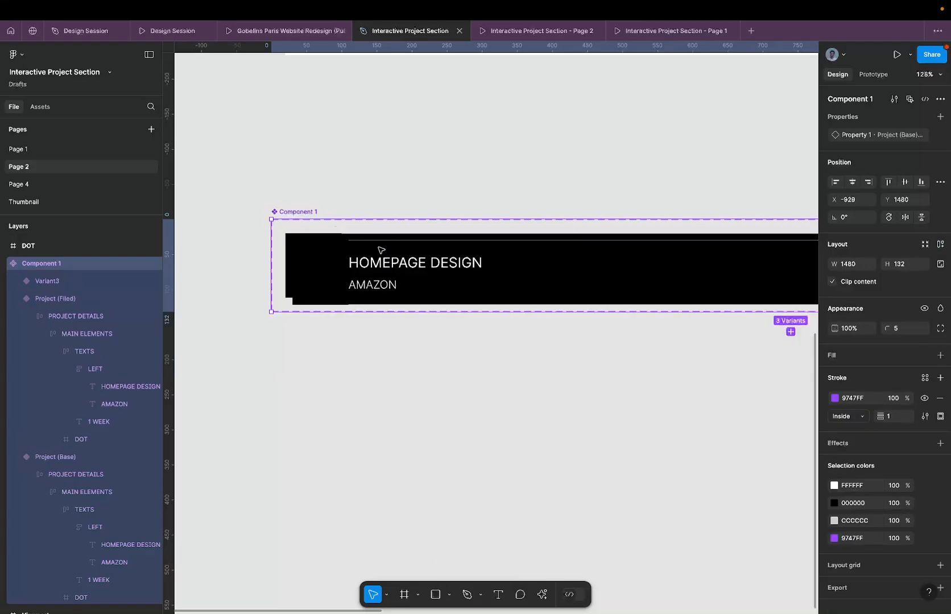
key(ctrl+z)
key(ctrl+z)
scroll(381, 251, down, 3)
key(ctrl+z)
key(ctrl+z)
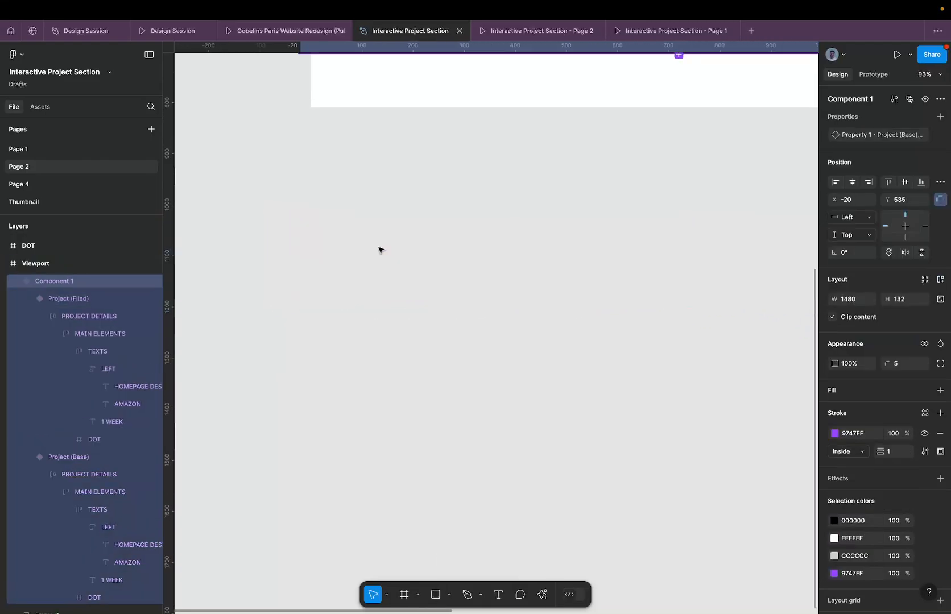
scroll(380, 251, down, 5)
key(ctrl+z)
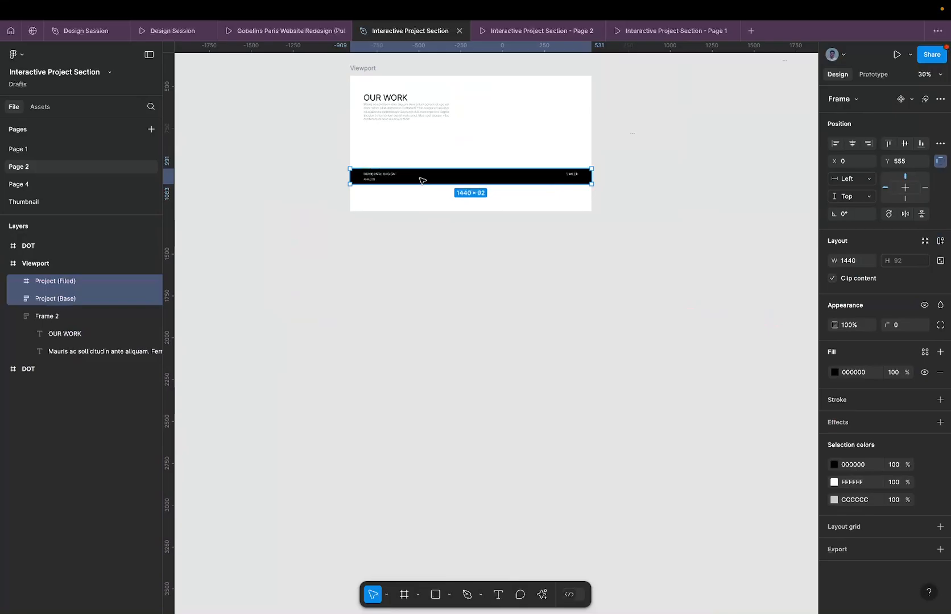
- Move the overlapping Project (Filed) and Project (Base) rows out of the Viewport frame to Y 1726 on the canvas
scroll(412, 157, up, 5)
drag(386, 127, 466, 267)
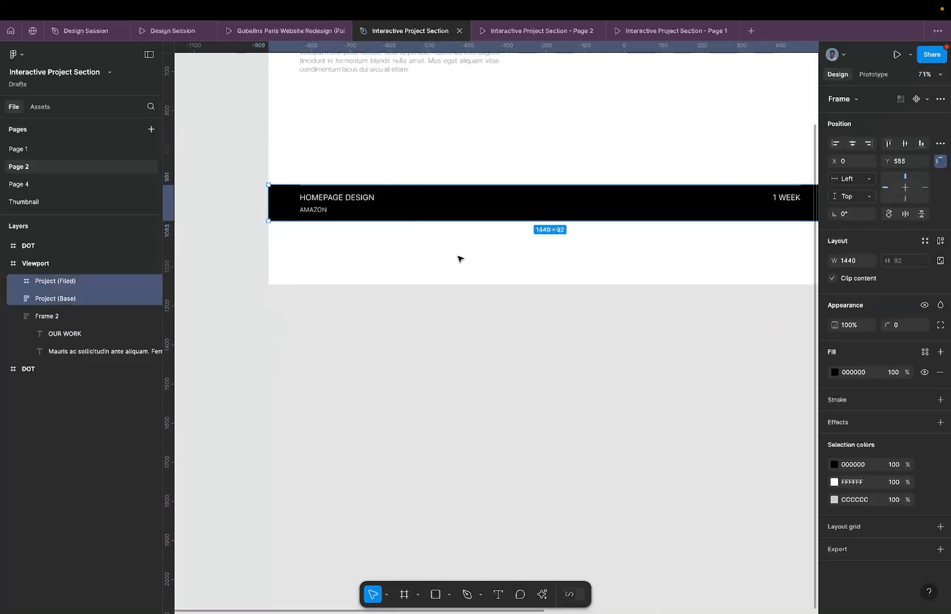
scroll(451, 249, down, 2)
drag(450, 215, 450, 359)
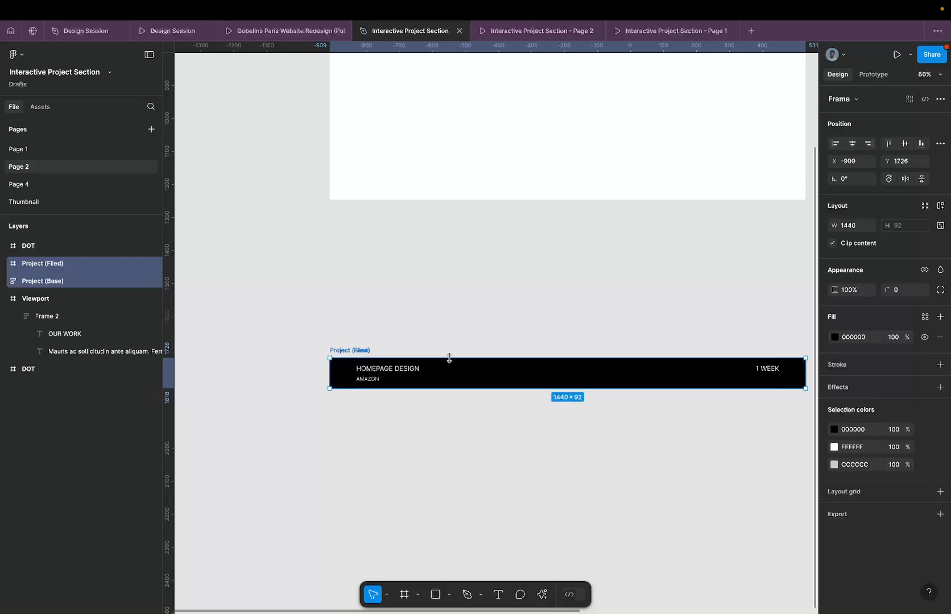
- Wrap the two overlapping project rows in a new frame and name it P\roject (Hover)
right_click(449, 358)
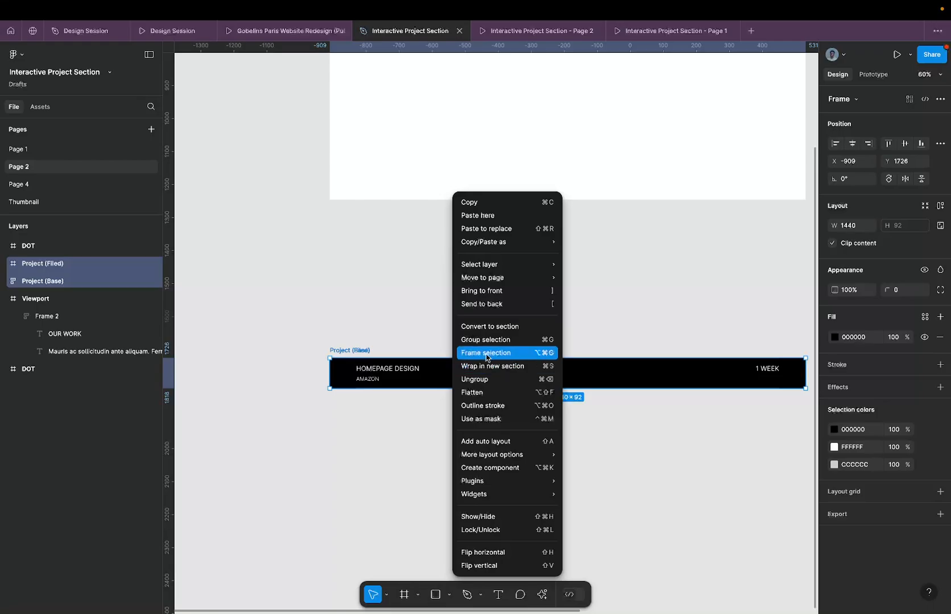
click(488, 354)
double_click(342, 350)
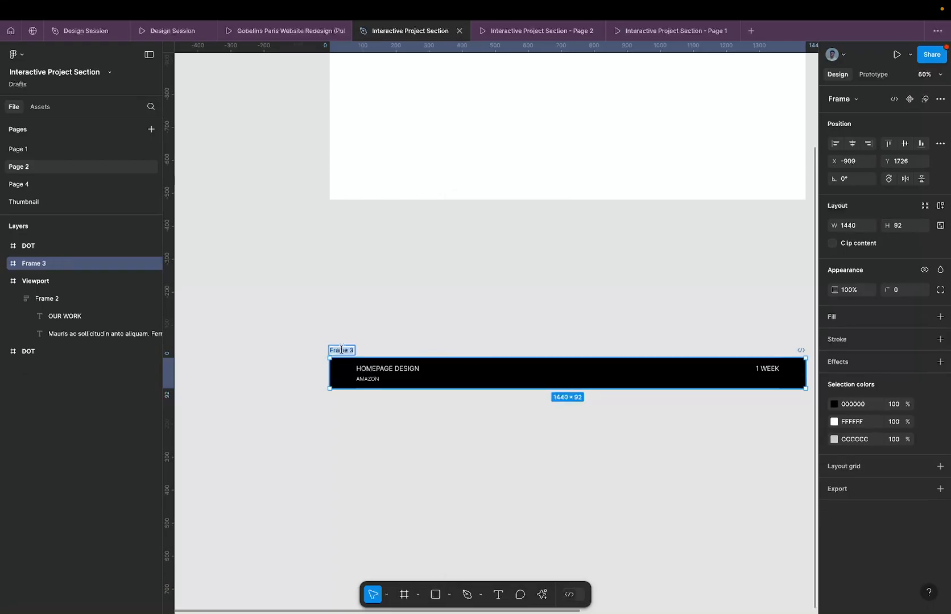
text(Project (Hov)
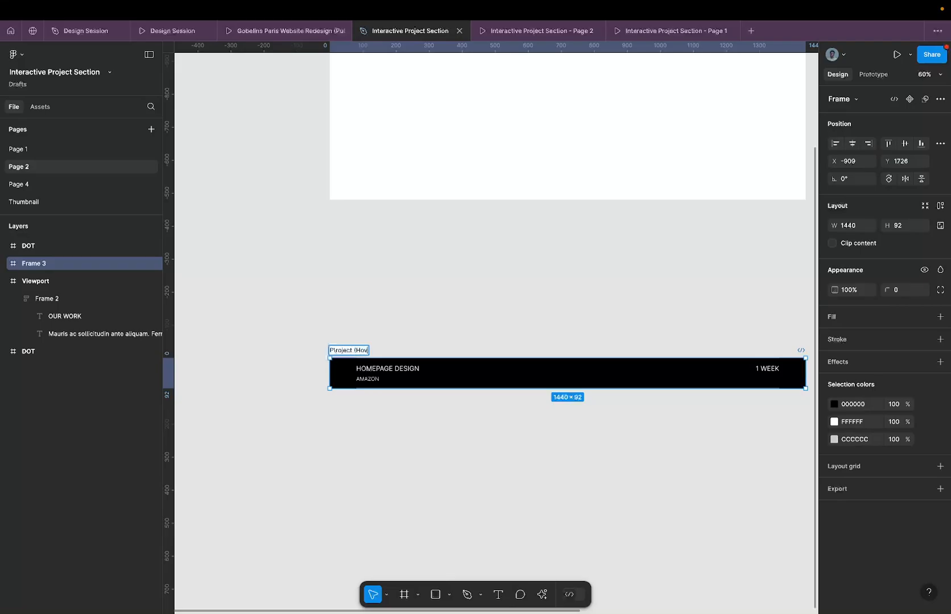
text(er)
key(Return)
- Review the Upcoming Events list in the Gobelins Paris Website Redesign prototype and return to the Interactive Project Section file
click(280, 32)
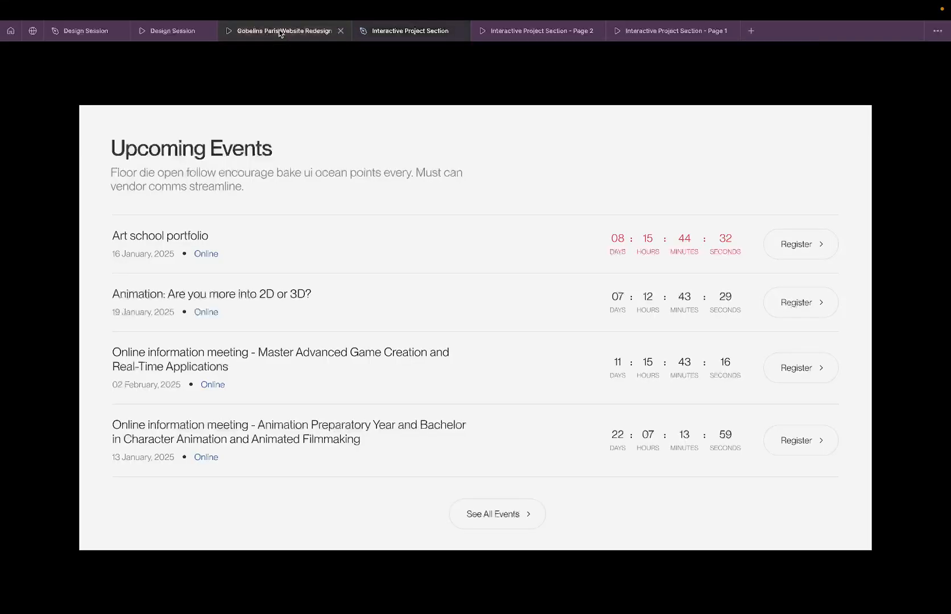
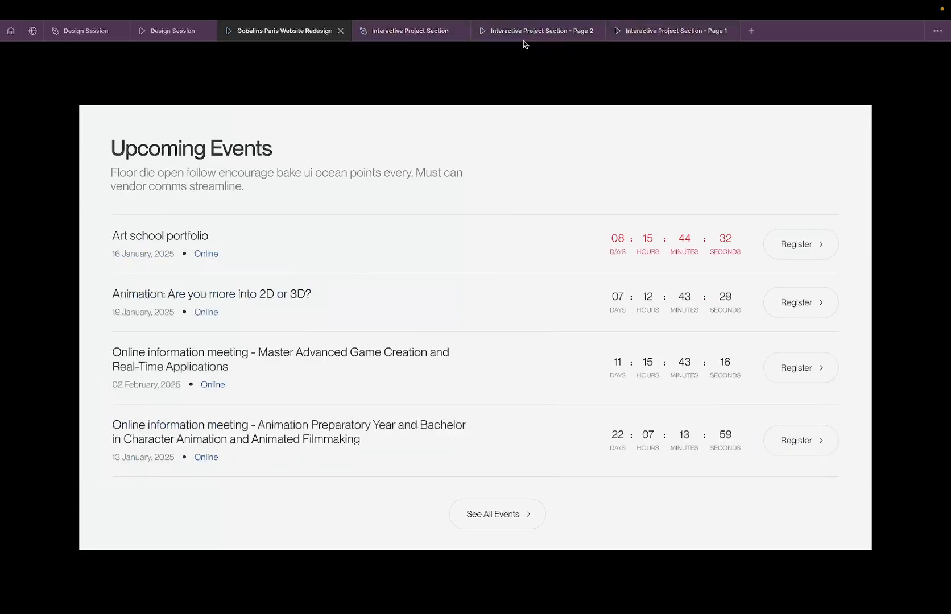
click(429, 38)
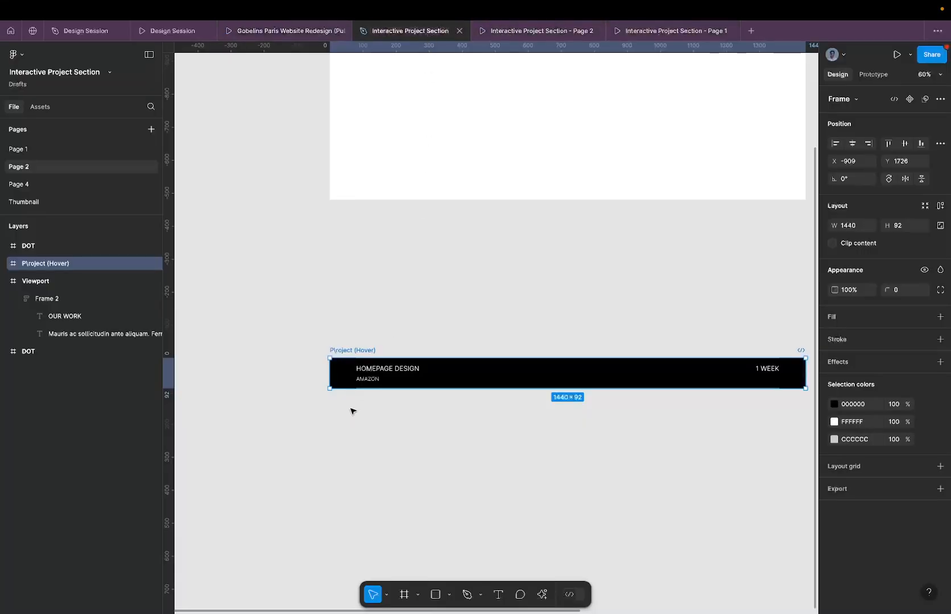
- Duplicate the P\roject (Hover) frame above the original at Y 1588 and select the black Project (Filed) row inside the copy
scroll(358, 398, up, 3)
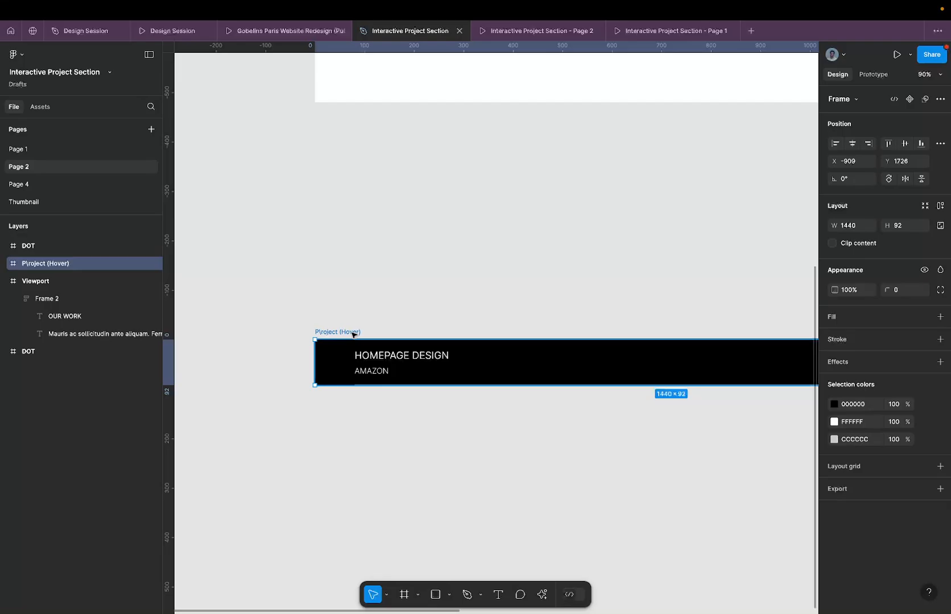
drag(352, 334, 356, 265)
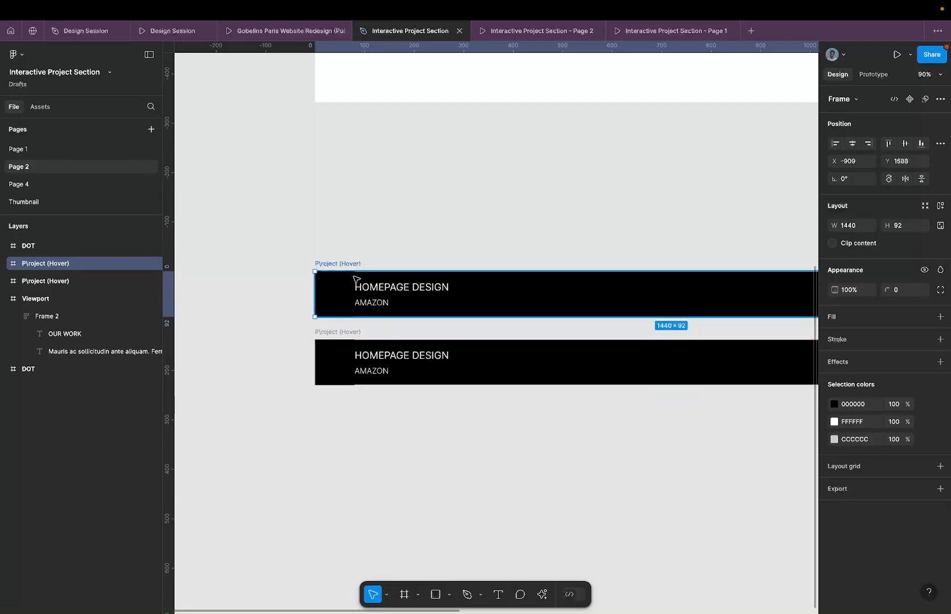
double_click(351, 289)
scroll(351, 289, down, 5)
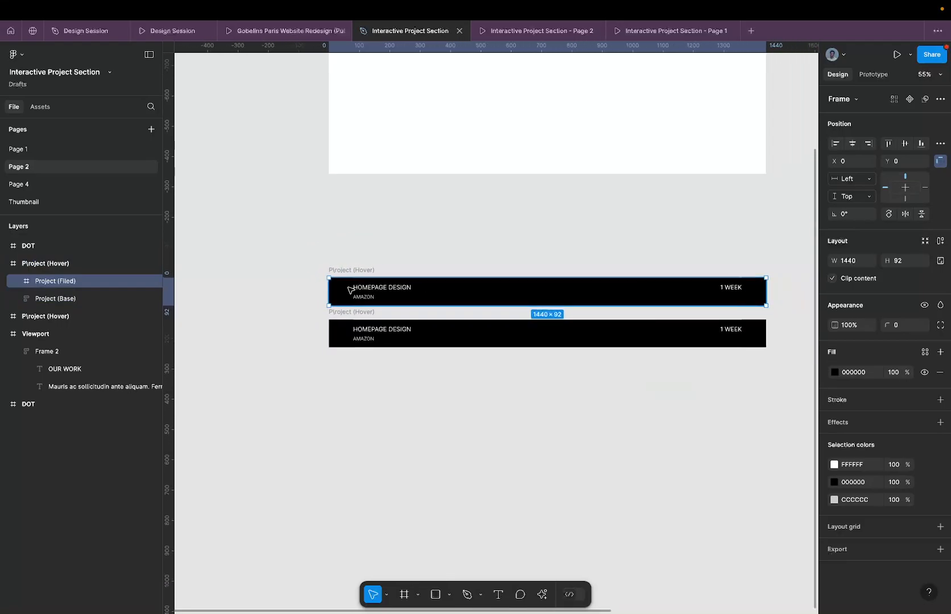
- Undo the latest edits back to having a single Project (Hover) frame below the viewport
click(353, 270)
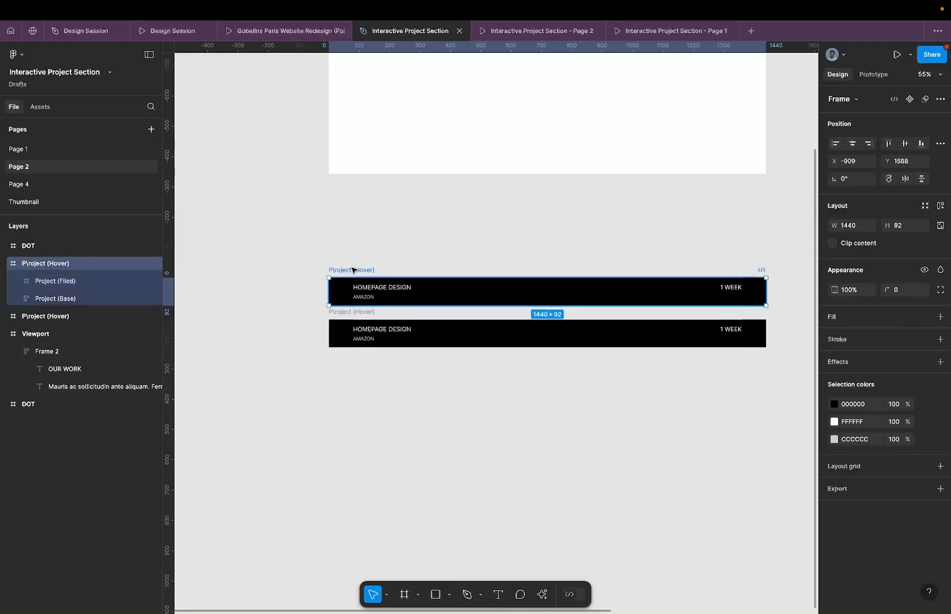
scroll(340, 311, up, 2)
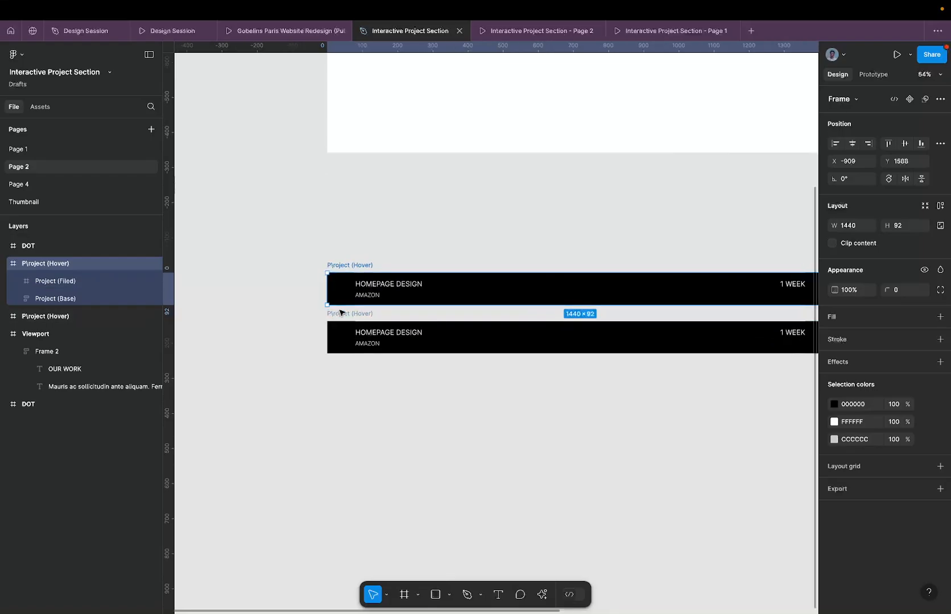
key(super+z)
key(super+z)
key(super+z)
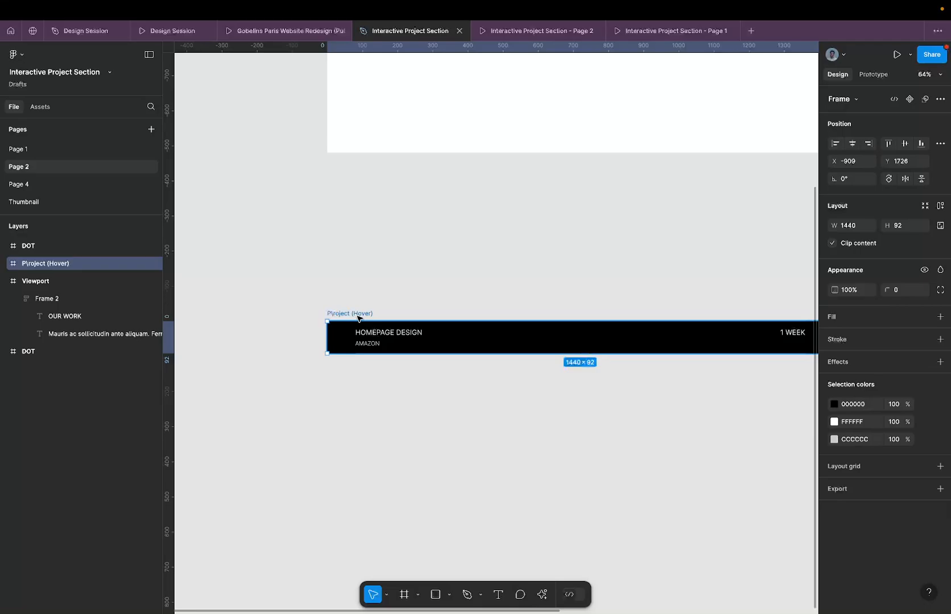
- Duplicate the Project (Hover) frame just above the original, at Y about 1579
alt+drag(358, 317, 367, 264)
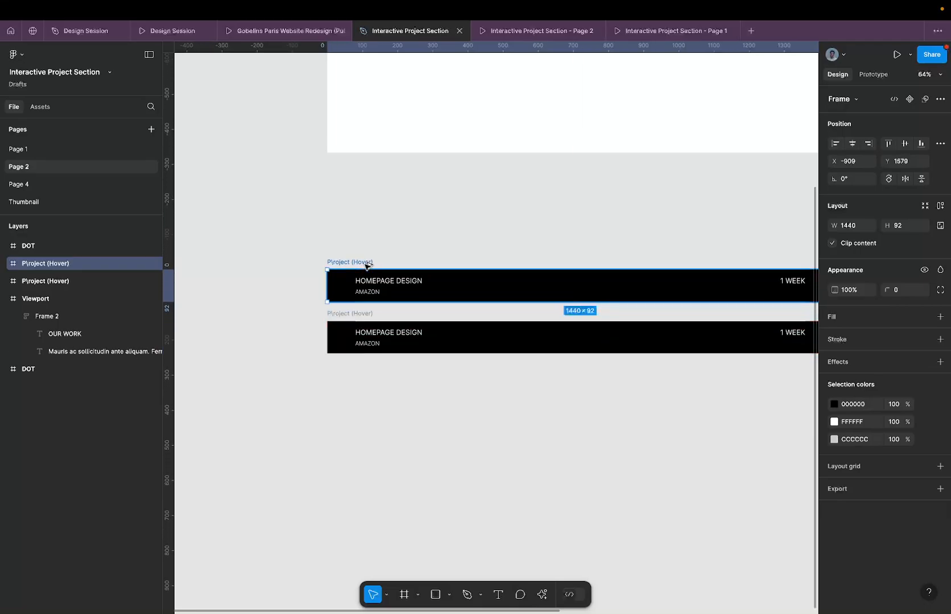
scroll(366, 265, up, 1)
scroll(367, 265, up, 3)
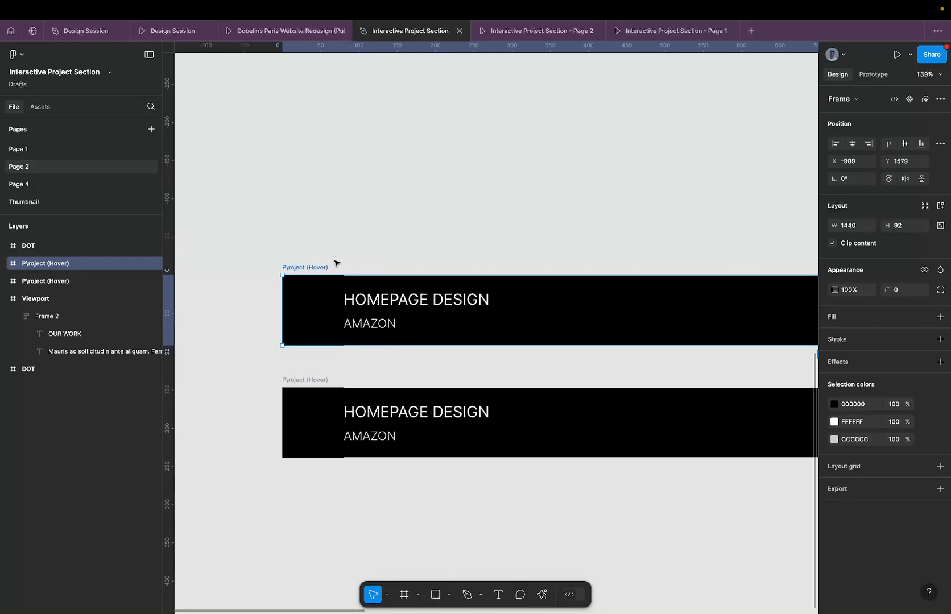
scroll(336, 262, down, 2)
- Try narrowing the Project (Filed) layer inside the upper frame to about 440 wide, and undo it
double_click(325, 297)
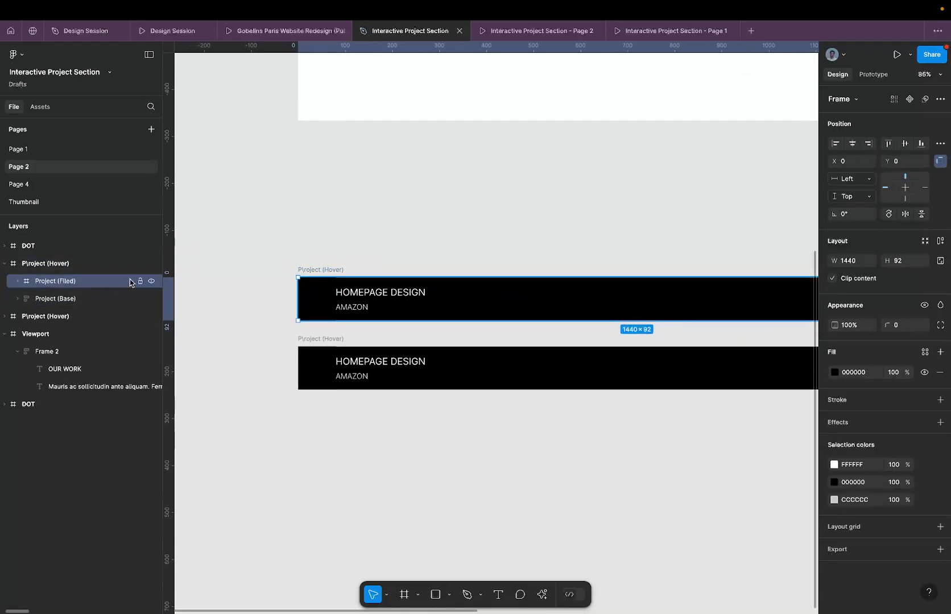
scroll(511, 307, right, 3)
scroll(512, 307, down, 1)
scroll(642, 312, right, 4)
scroll(643, 313, down, 1)
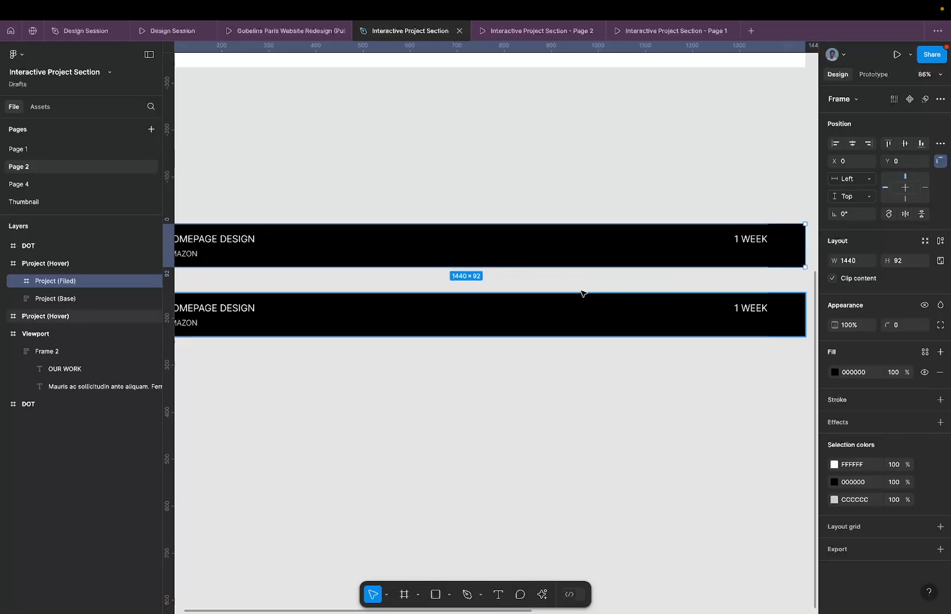
scroll(699, 251, right, 1)
scroll(699, 251, down, 1)
scroll(763, 230, down, 5)
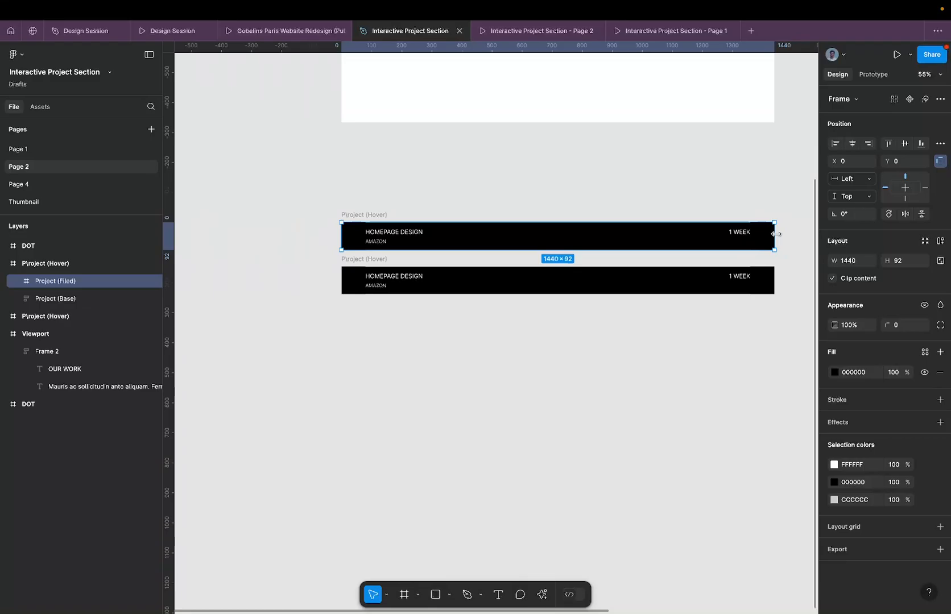
drag(775, 233, 423, 227)
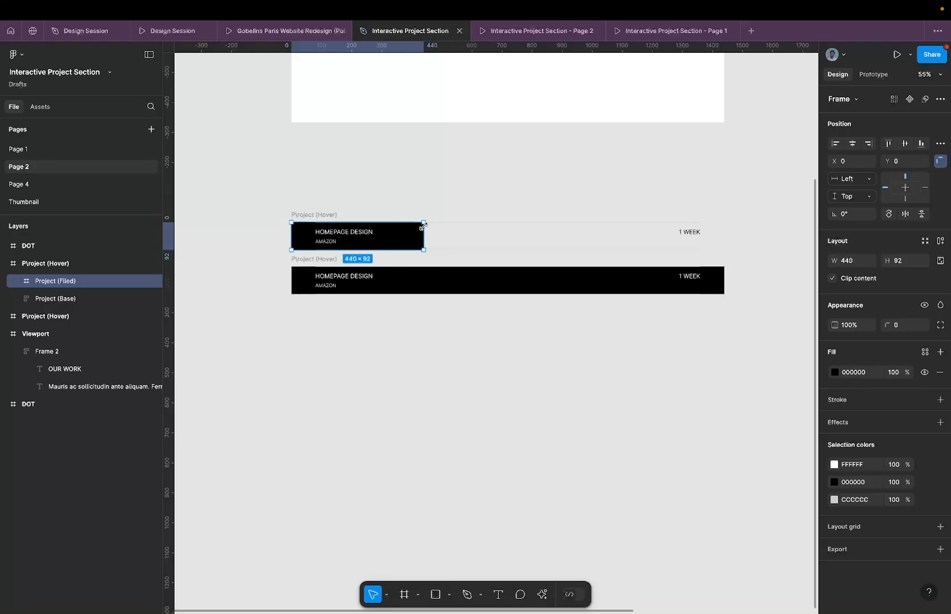
key(ctrl+z)
- Try narrowing the whole upper Project (Hover) frame to about 318 wide from its right edge, and undo it
double_click(368, 235)
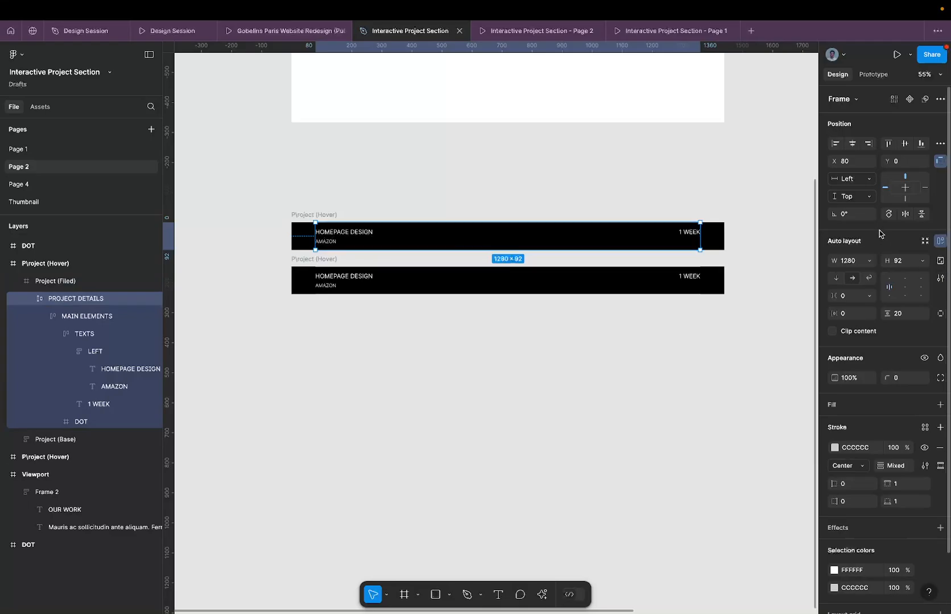
click(717, 236)
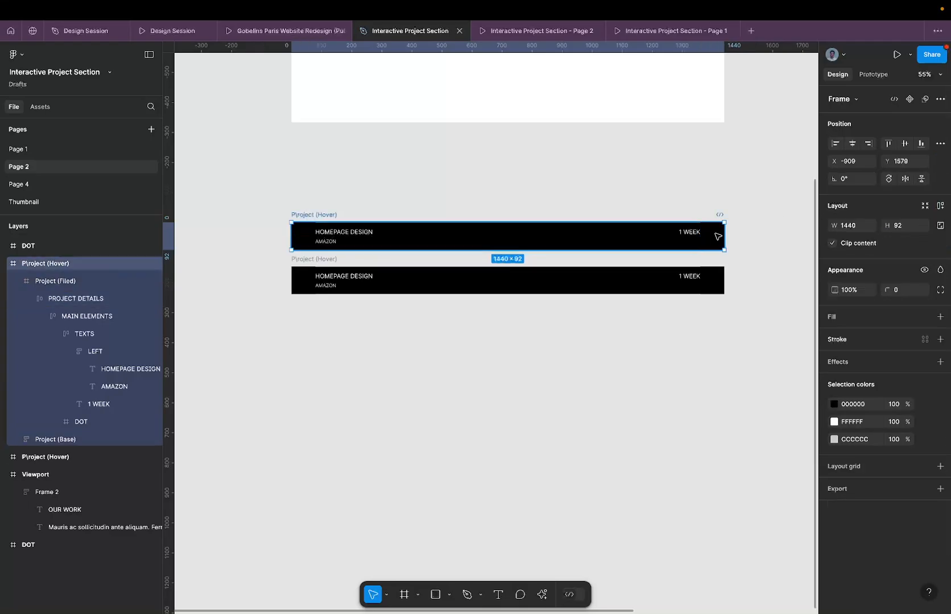
drag(724, 237, 387, 208)
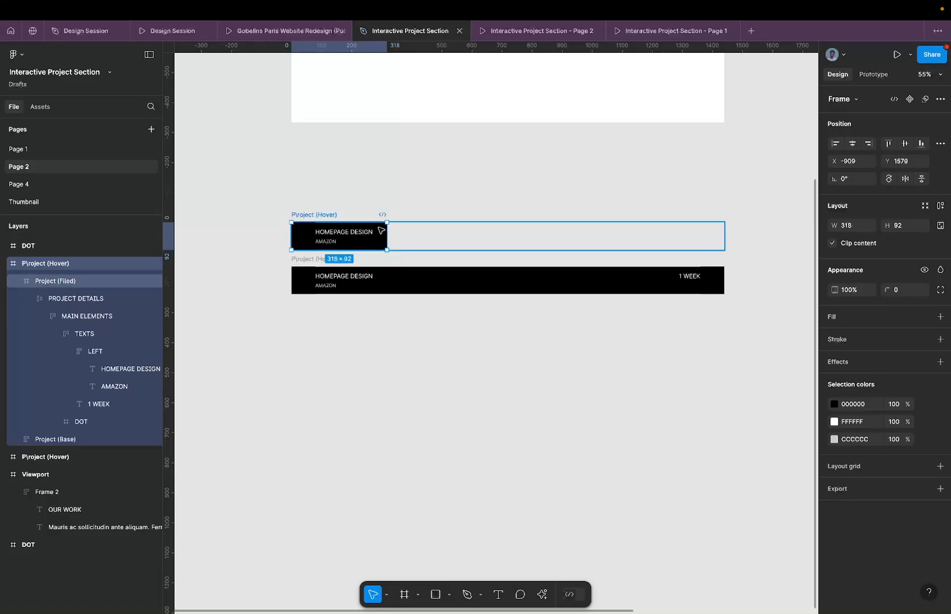
key(ctrl+z)
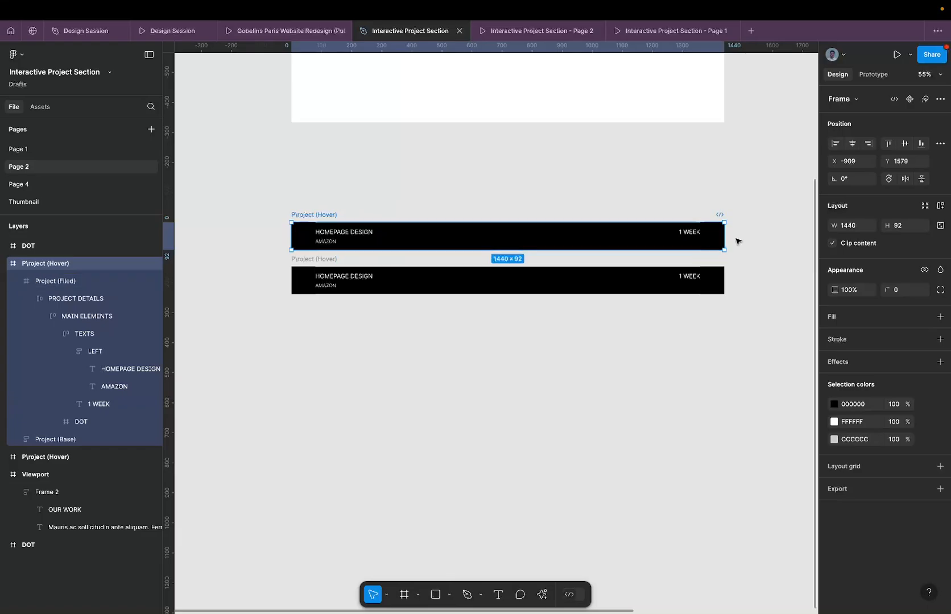
- Narrow the upper Project (Hover) frame from its right edge to about 186 and further to about 9 wide
drag(725, 228, 348, 234)
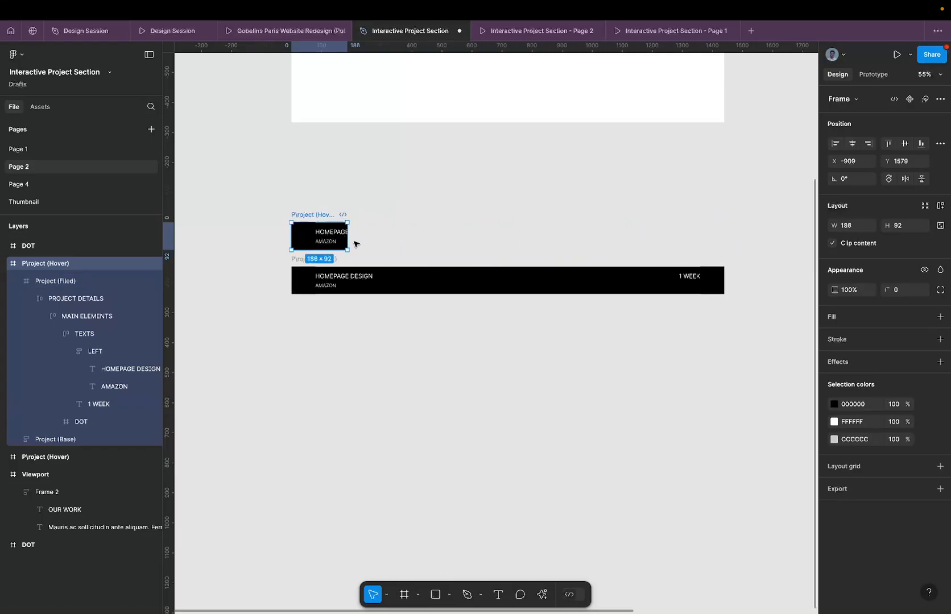
scroll(273, 224, up, 10)
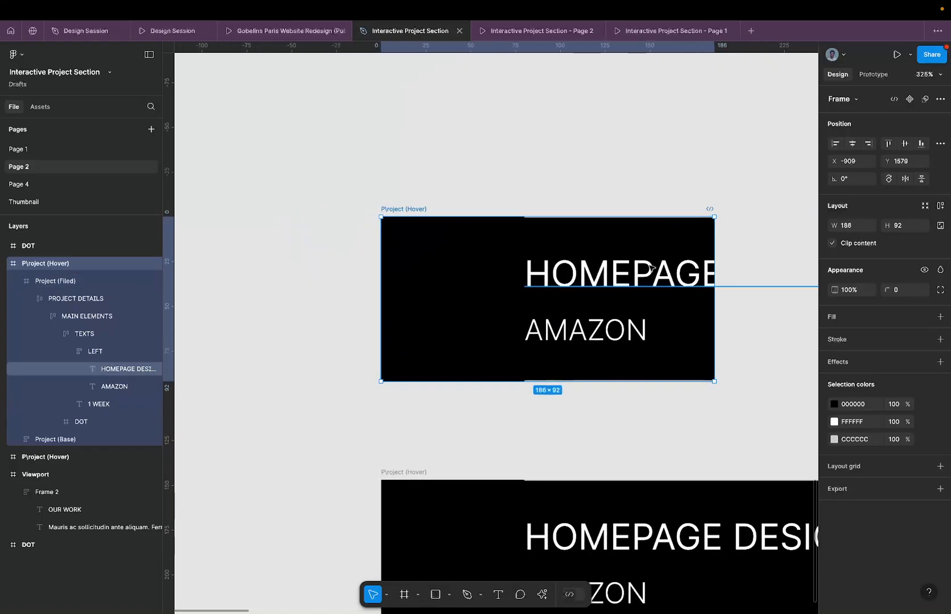
drag(715, 259, 379, 253)
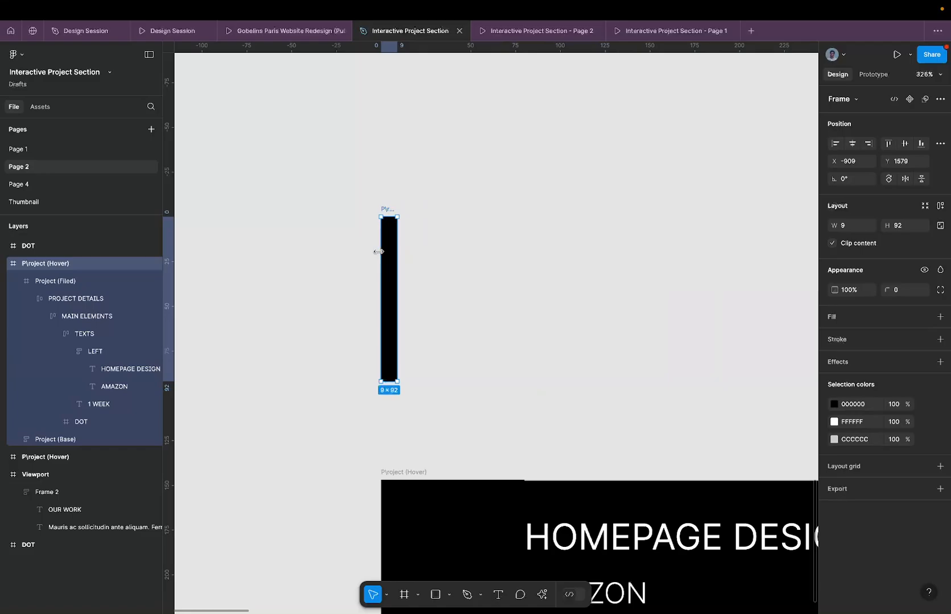
- Try extending the narrow frame's left edge outward to about 27 wide, and undo it
scroll(378, 252, up, 5)
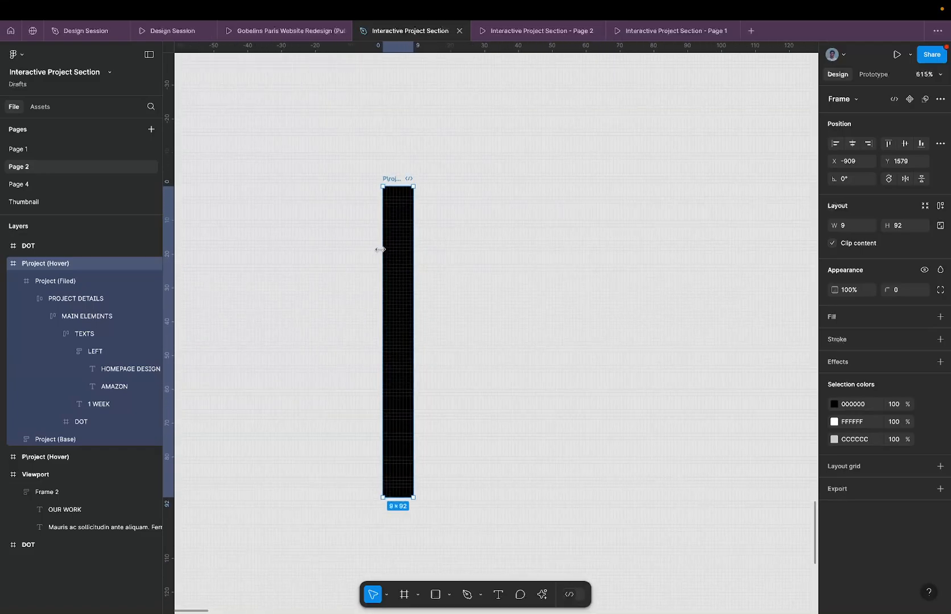
drag(380, 249, 321, 252)
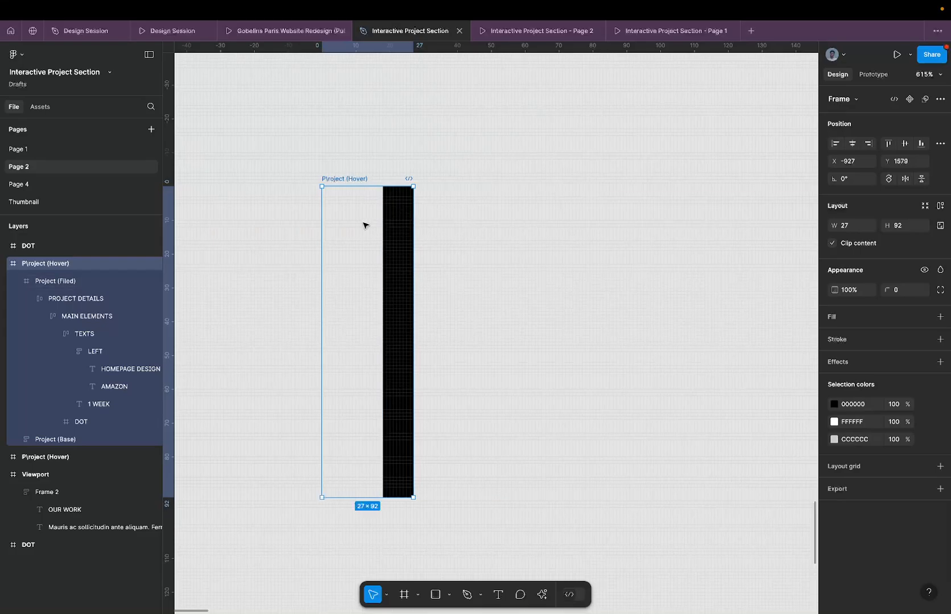
key(ctrl+z)
scroll(366, 223, down, 5)
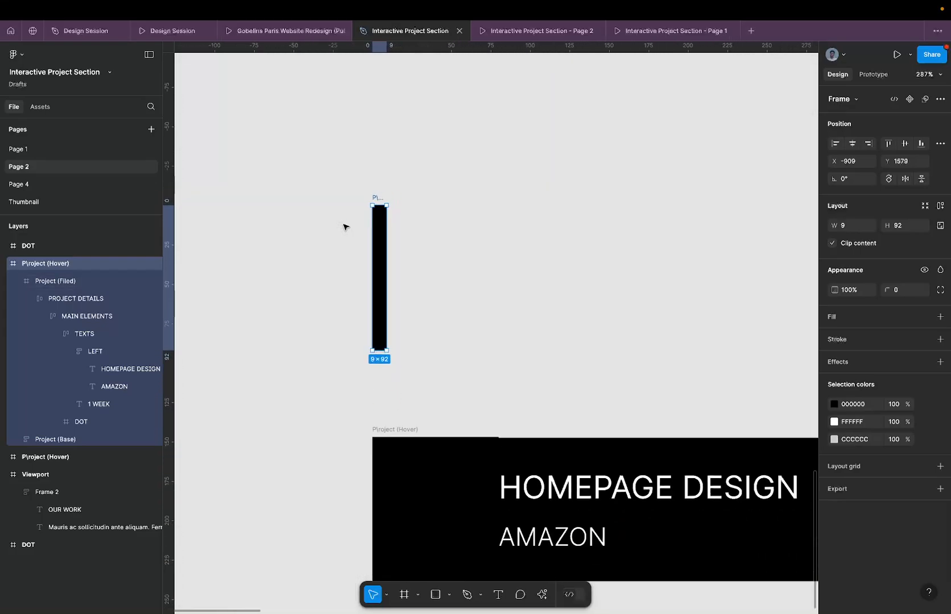
- Select the Project (Filed) layer to inspect its clipped extent, and undo the narrowing of its parent frame
click(80, 276)
scroll(252, 247, down, 5)
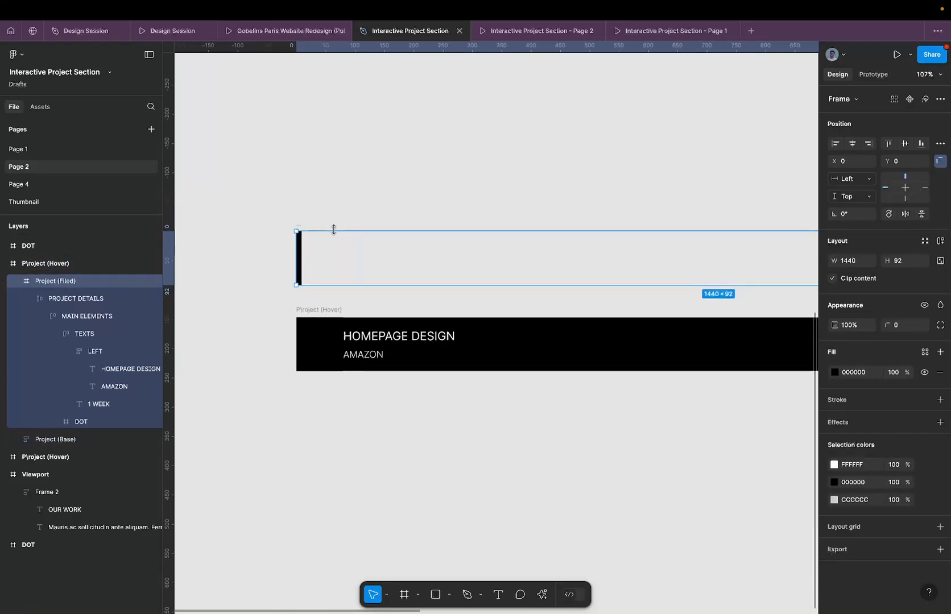
scroll(299, 239, down, 4)
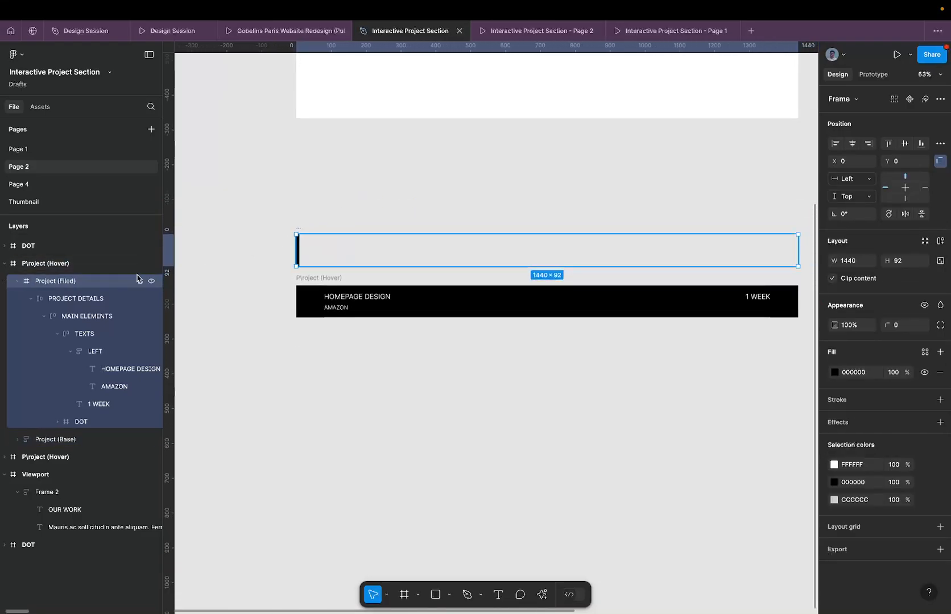
key(super+z)
key(super+z)
key(super+z)
key(super+z)
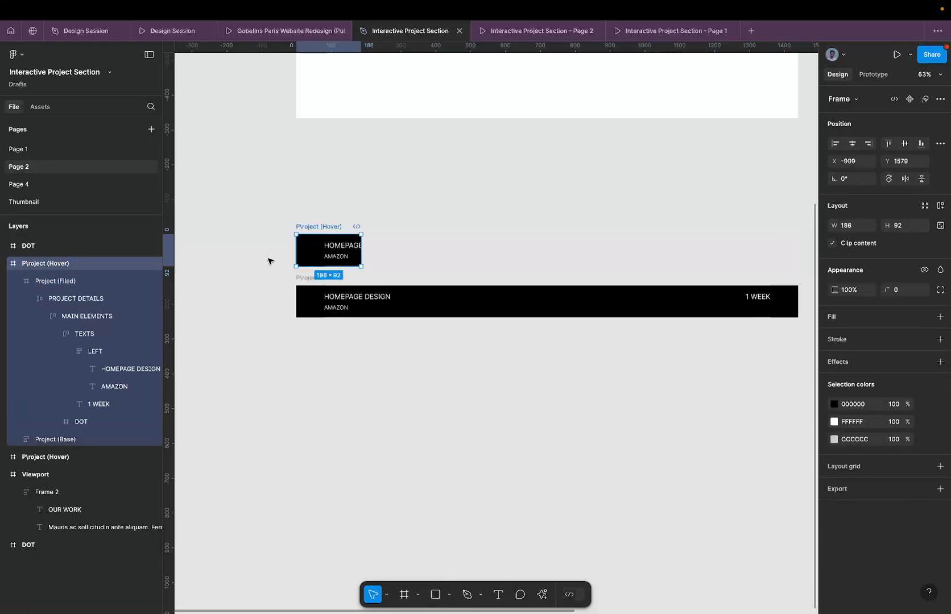
- Remove the stray backslash from the upper frame's name so it reads Project (Hover)
click(120, 281)
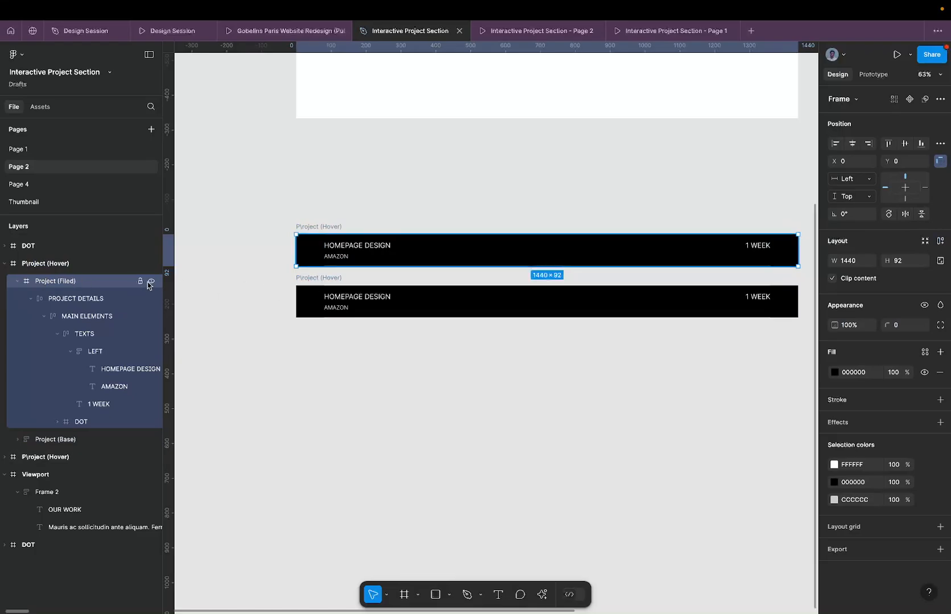
click(333, 222)
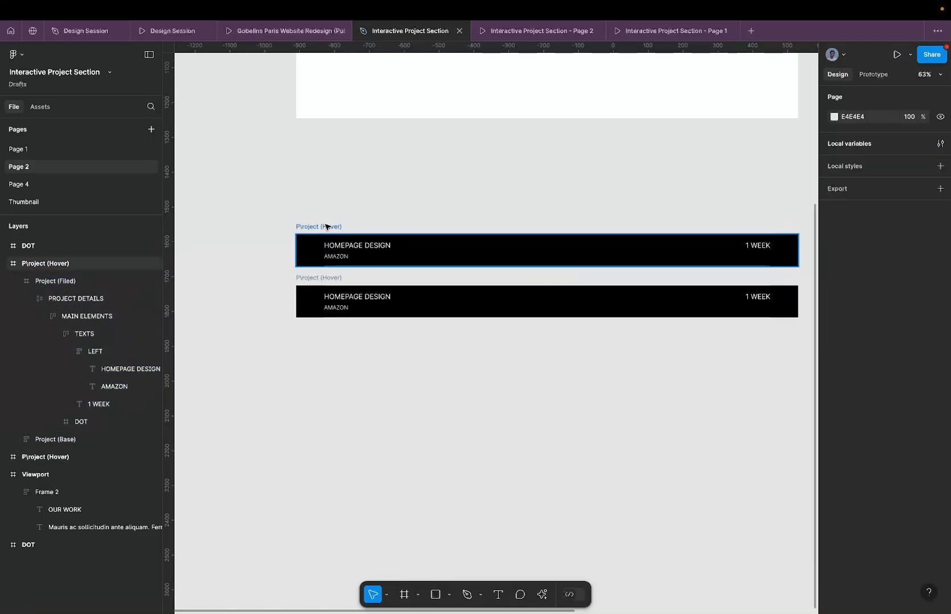
click(321, 227)
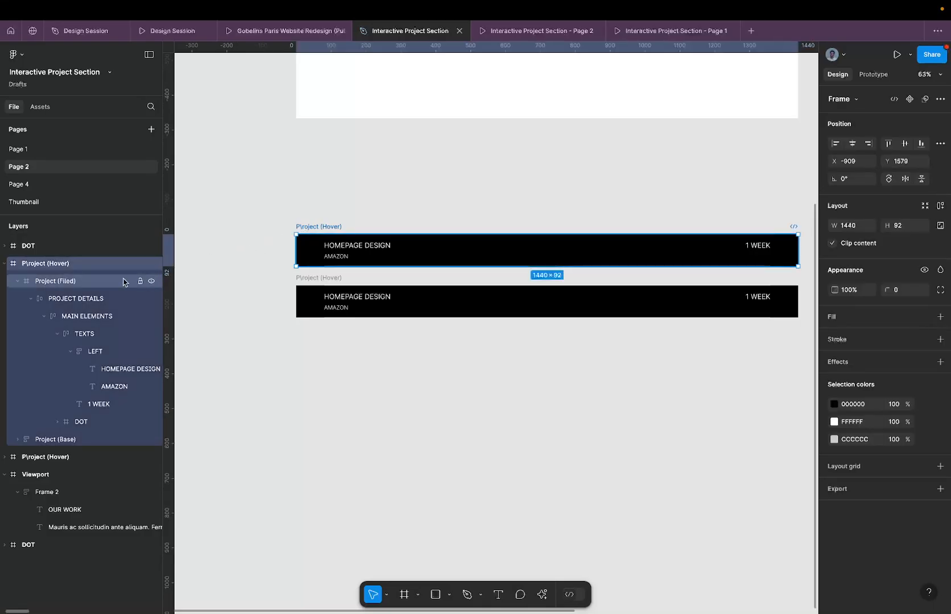
double_click(32, 265)
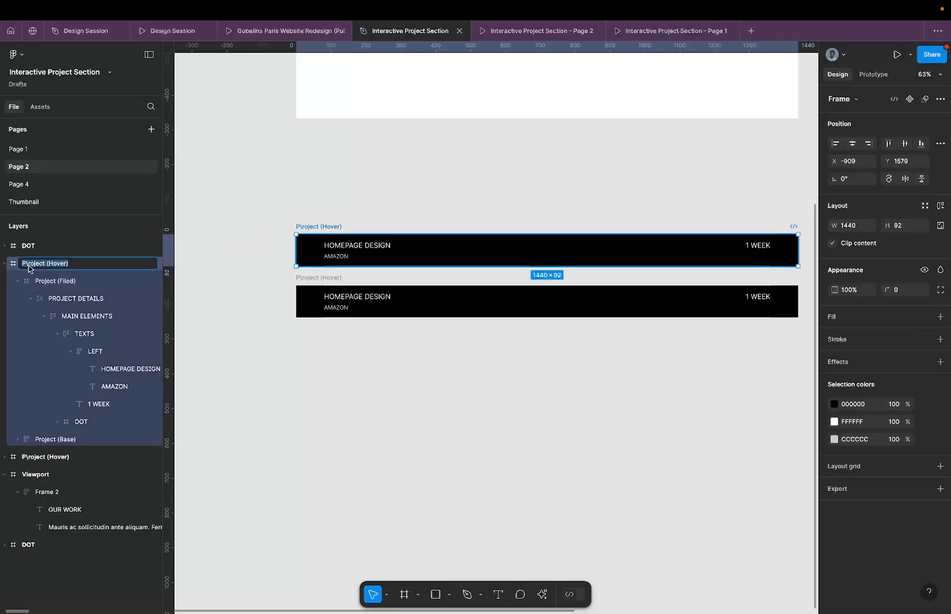
click(28, 267)
key(BackSpace)
key(Return)
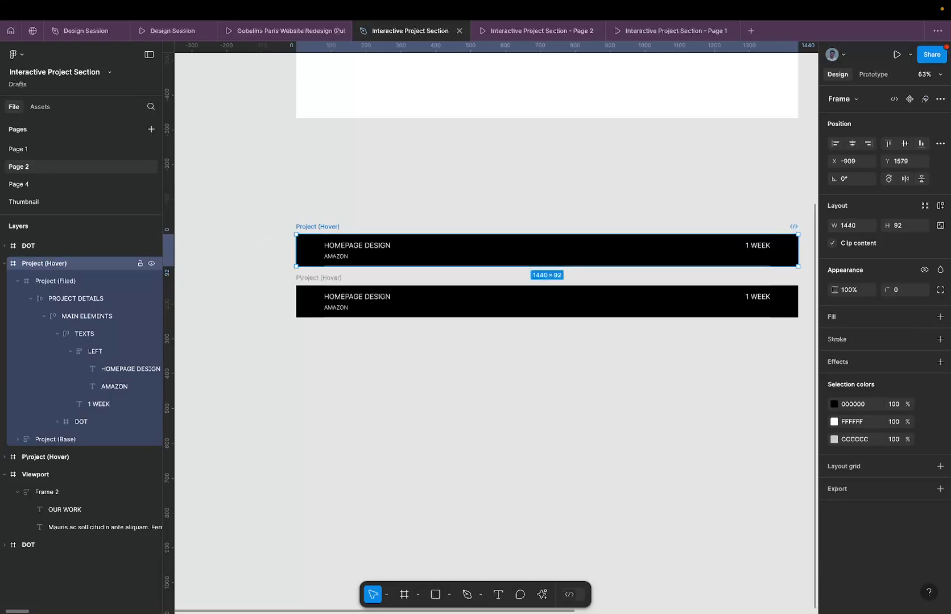
- Remove the stray backslash from the lower frame's name so it reads Project (Hover)
double_click(33, 458)
click(25, 459)
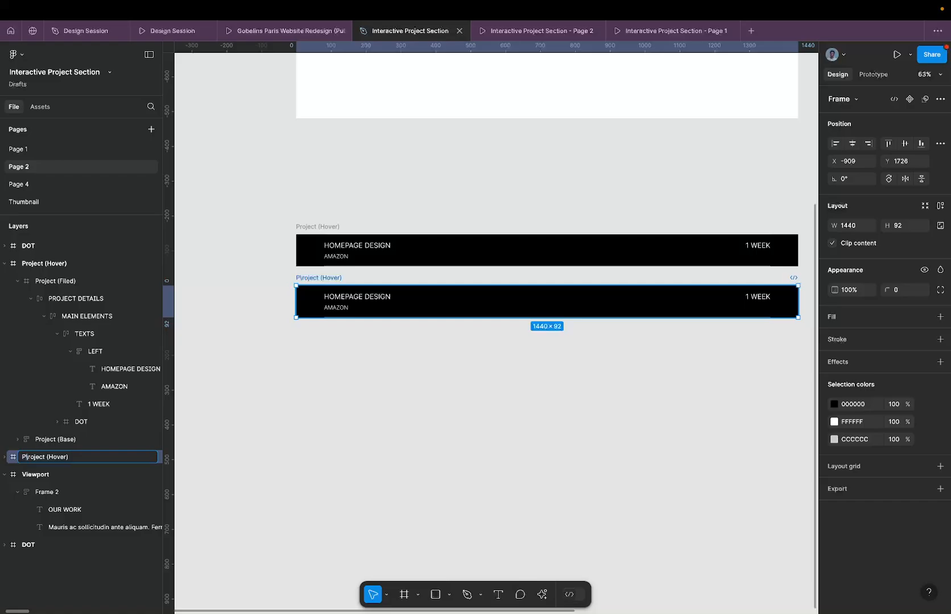
key(BackSpace)
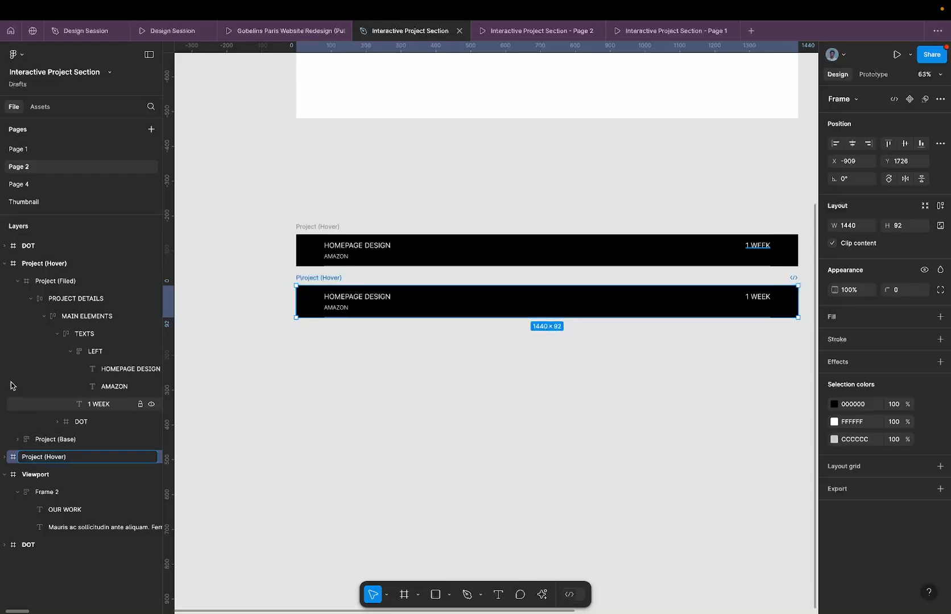
- Rename the upper frame as Project (Base)
double_click(54, 265)
key(Right)
key(BackSpace)
key(BackSpace)
key(BackSpace)
key(BackSpace)
key(BackSpace)
key(BackSpace)
text(B)
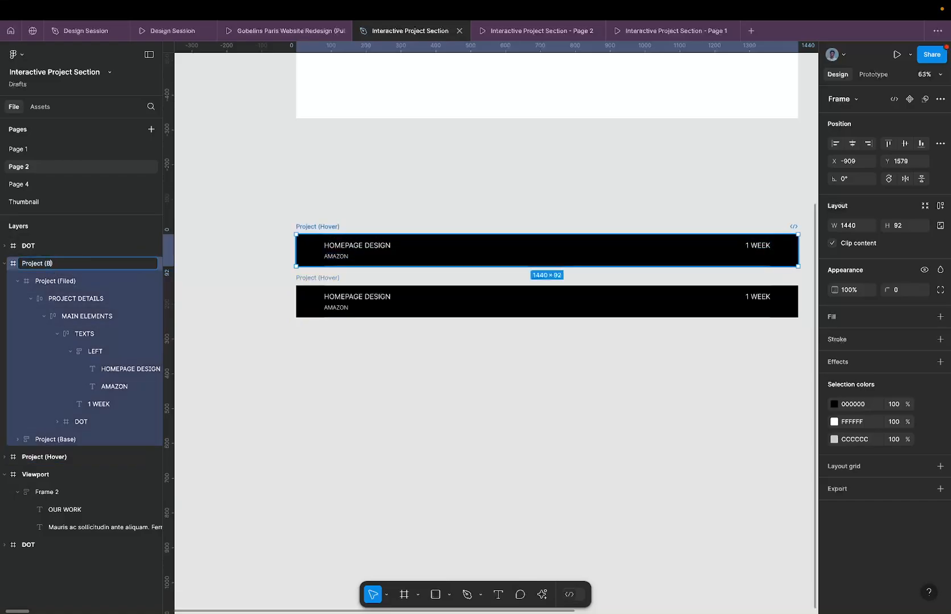
text(ase))
key(Return)
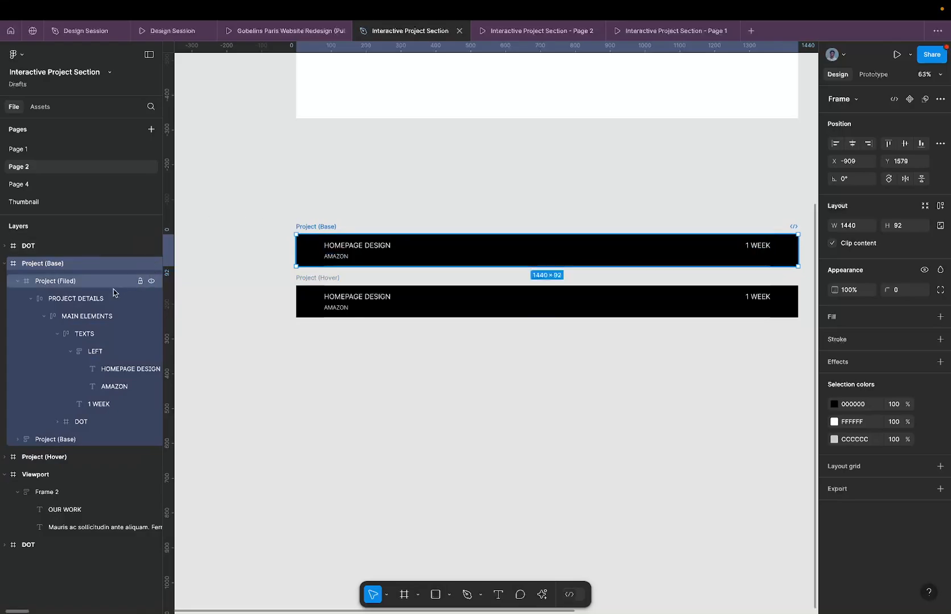
- Collapse the Project (Filed) layer inside Project (Base) and extend its left edge beyond the frame to about X -44
click(10, 280)
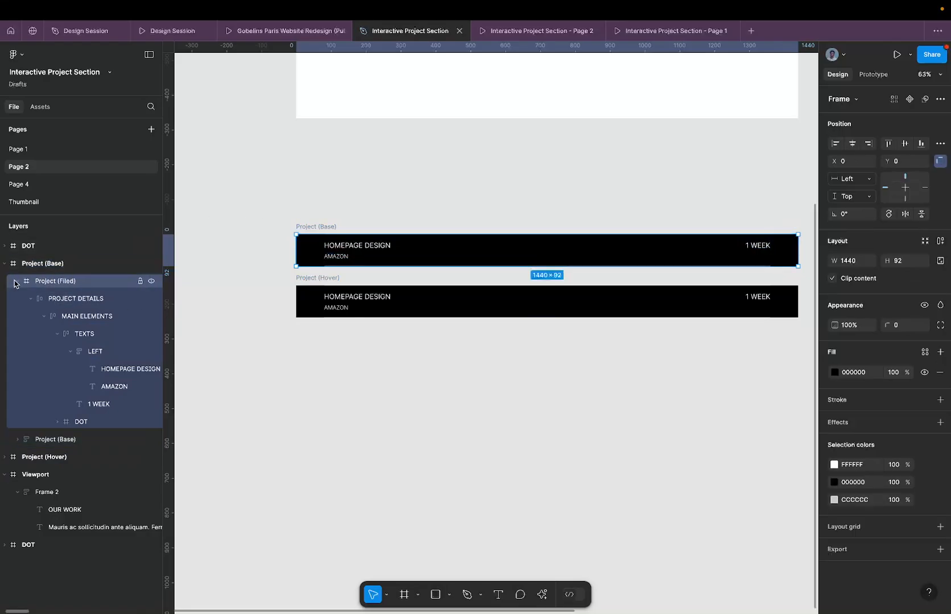
click(15, 282)
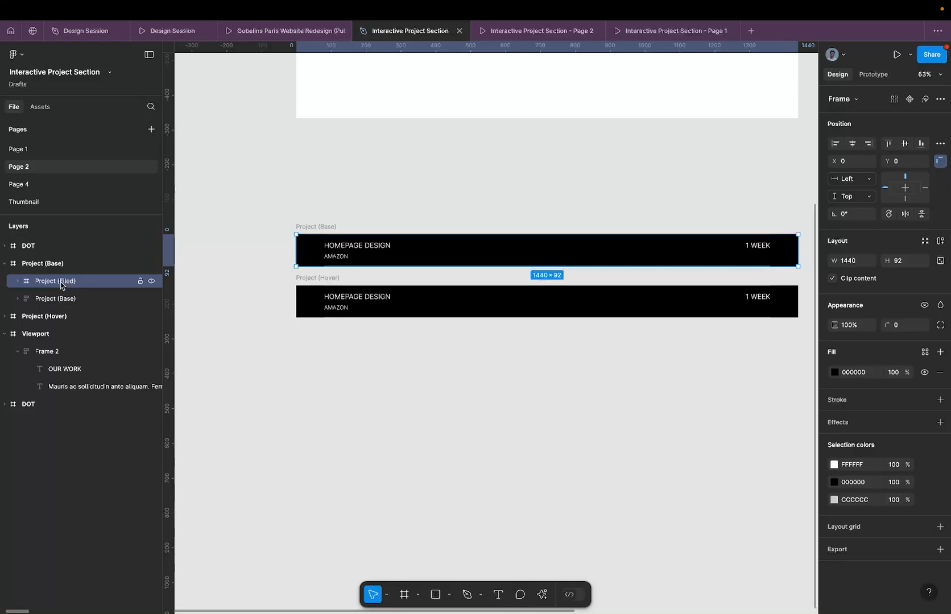
click(77, 293)
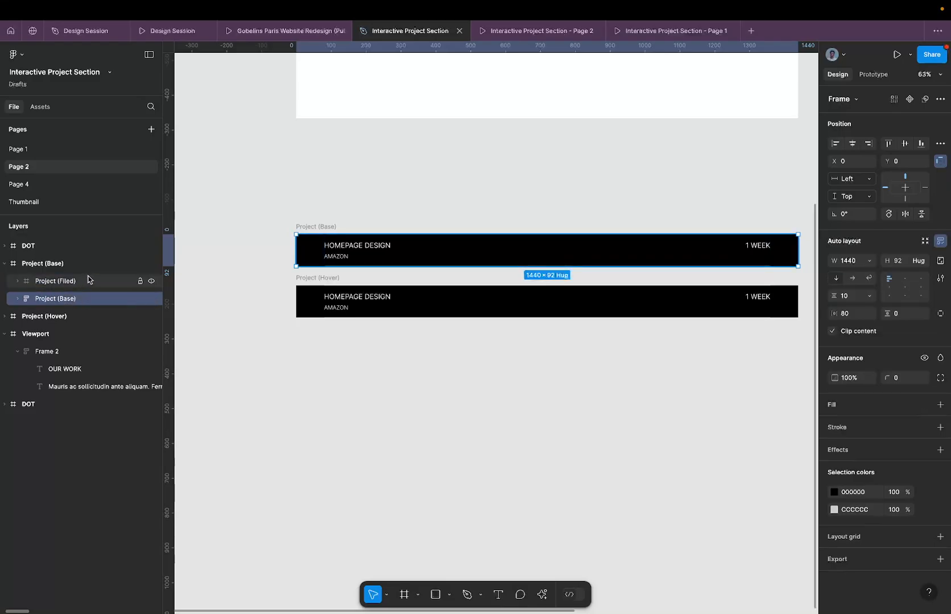
click(79, 280)
scroll(267, 244, up, 3)
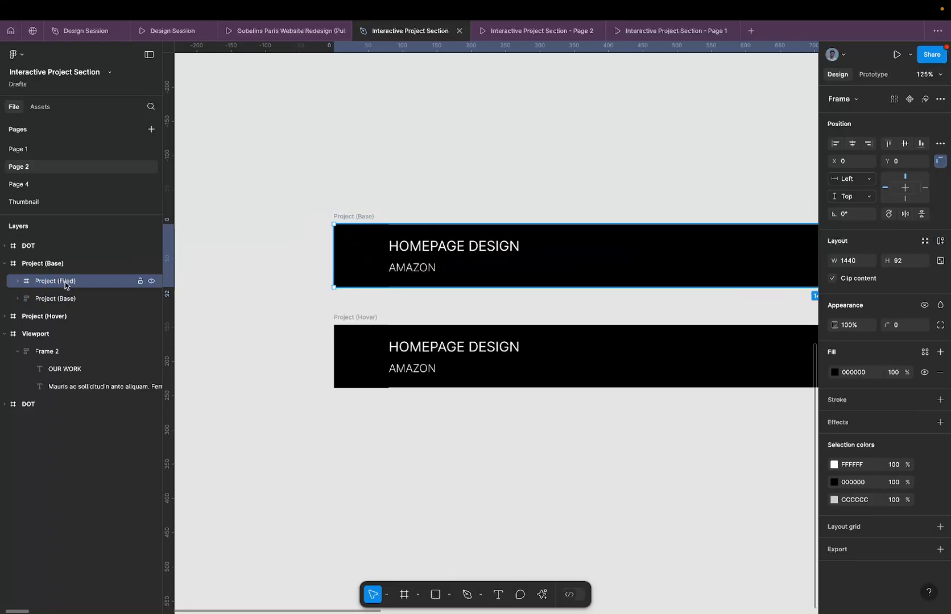
scroll(330, 245, up, 2)
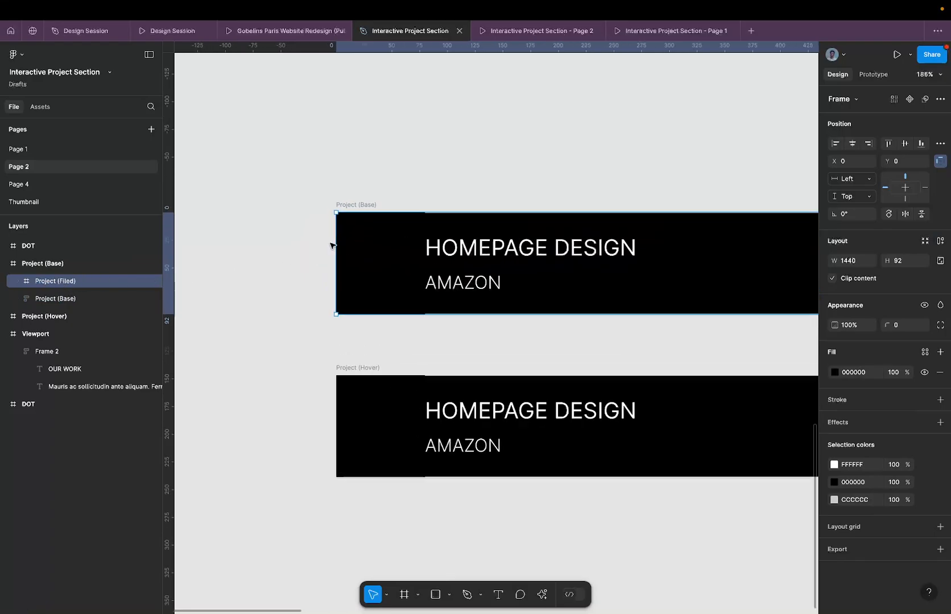
scroll(330, 245, up, 2)
drag(342, 235, 309, 237)
scroll(307, 238, up, 4)
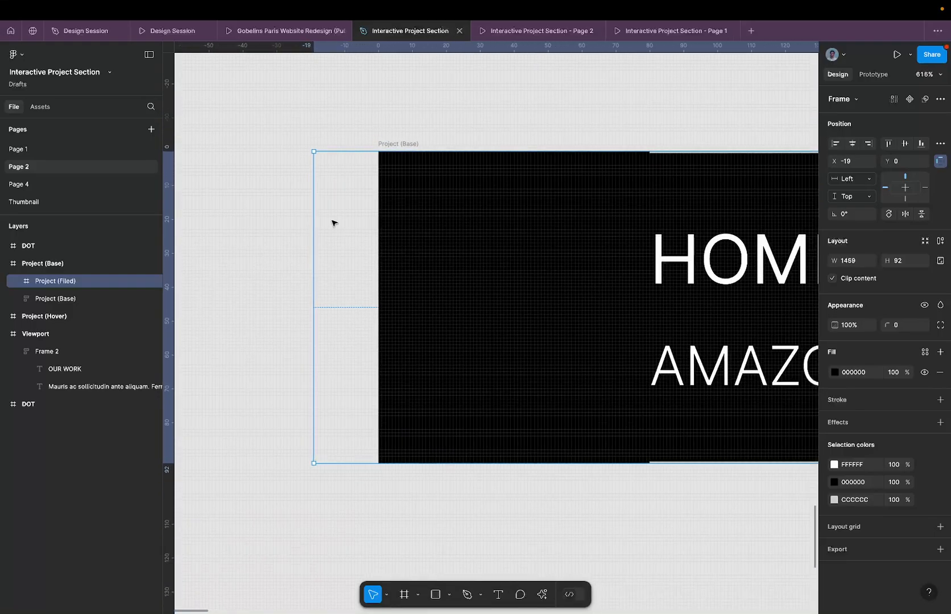
scroll(331, 223, down, 3)
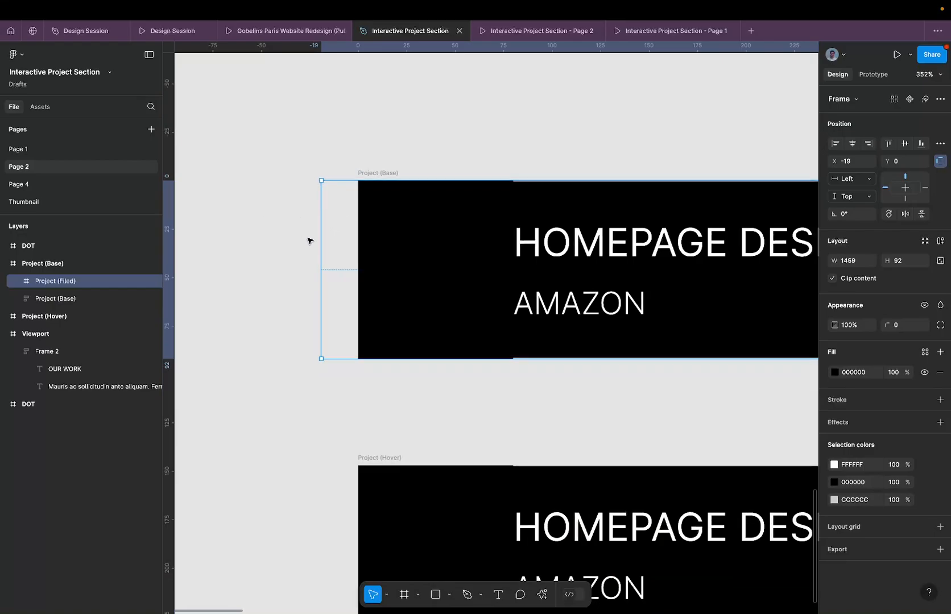
drag(319, 226, 273, 216)
scroll(273, 219, down, 5)
scroll(273, 220, down, 4)
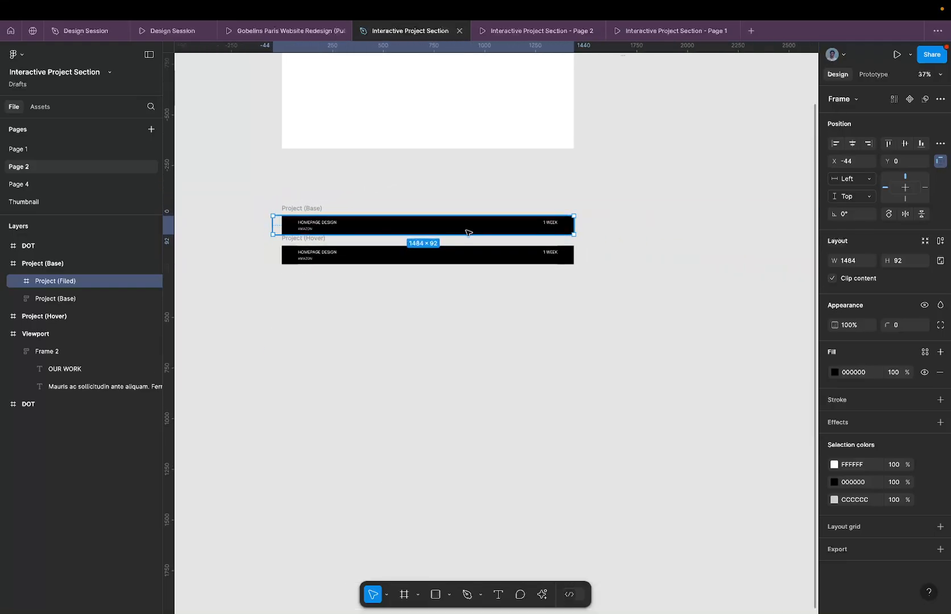
- Narrow the Project (Filed) layer from its right edge to about 31 px wide, leaving it entirely outside the Project (Base) frame
drag(576, 222, 288, 224)
scroll(287, 235, up, 2)
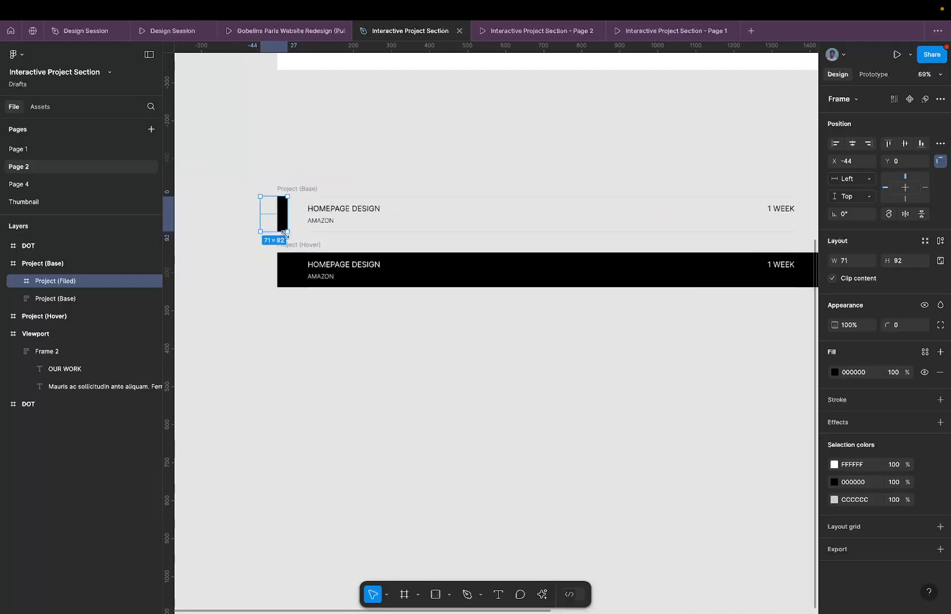
scroll(288, 235, up, 10)
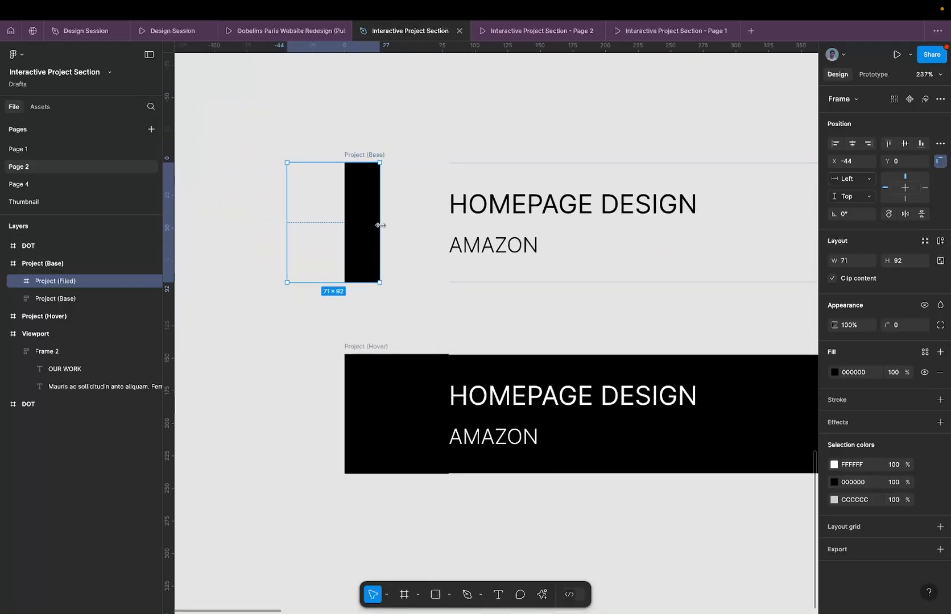
drag(380, 225, 328, 223)
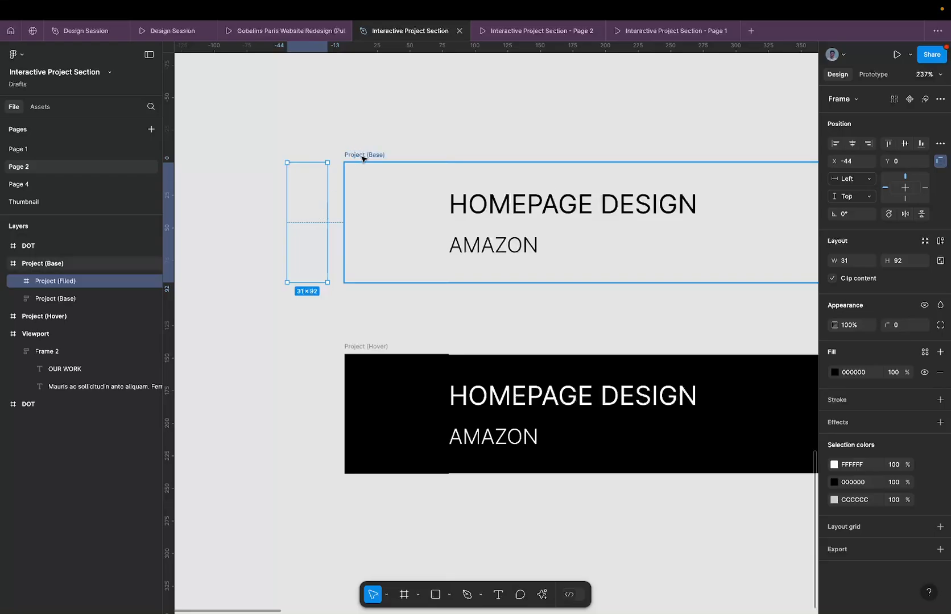
click(52, 264)
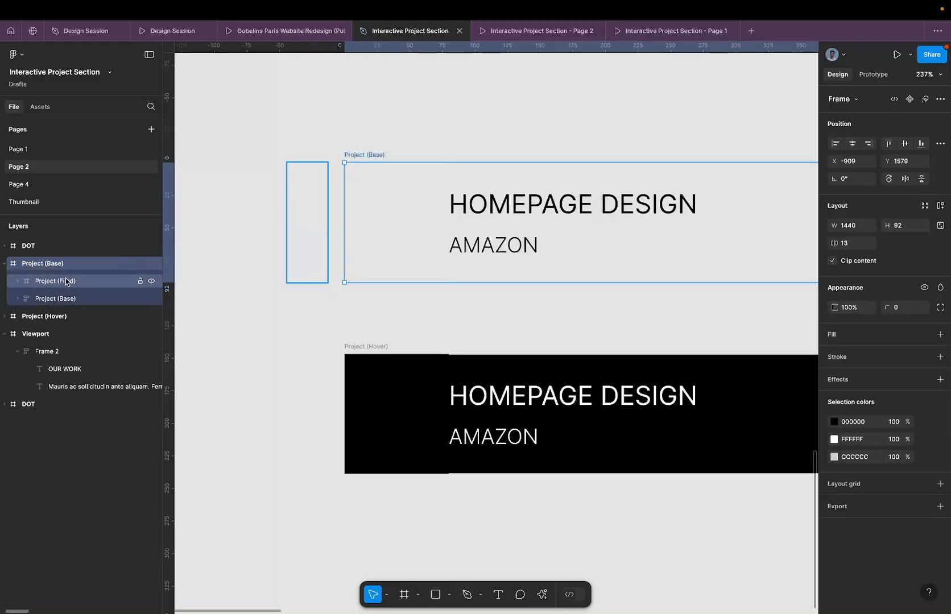
click(63, 280)
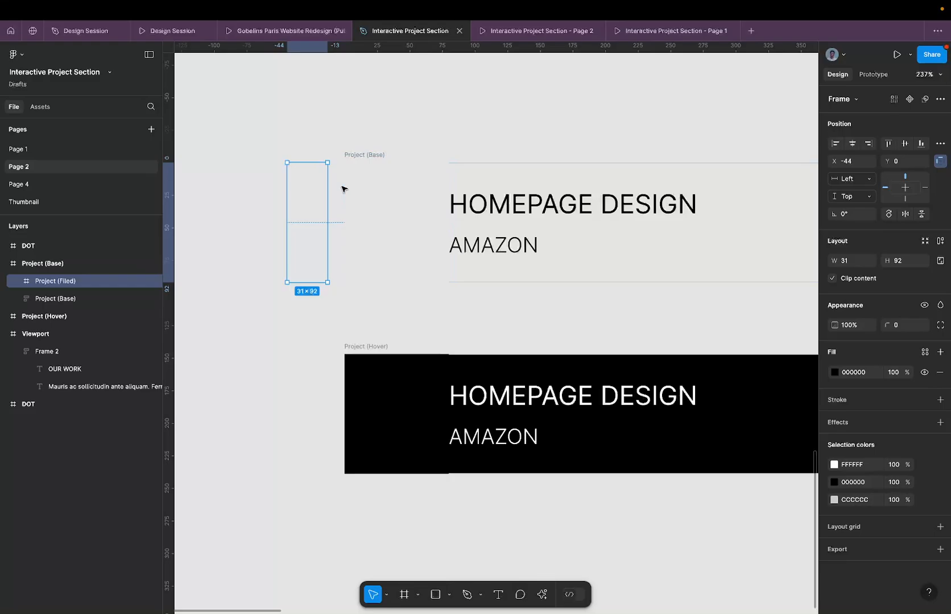
scroll(347, 188, down, 10)
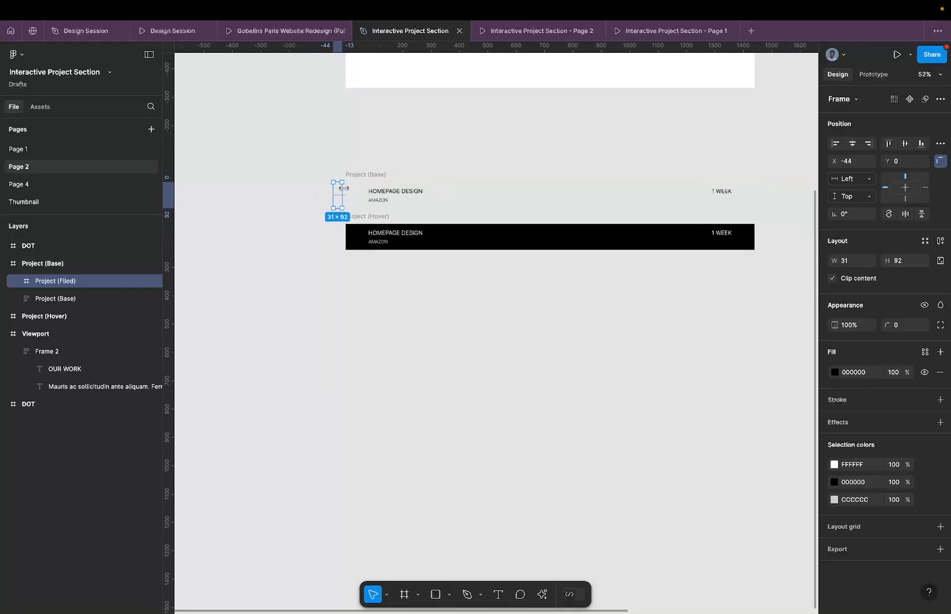
scroll(343, 188, down, 1)
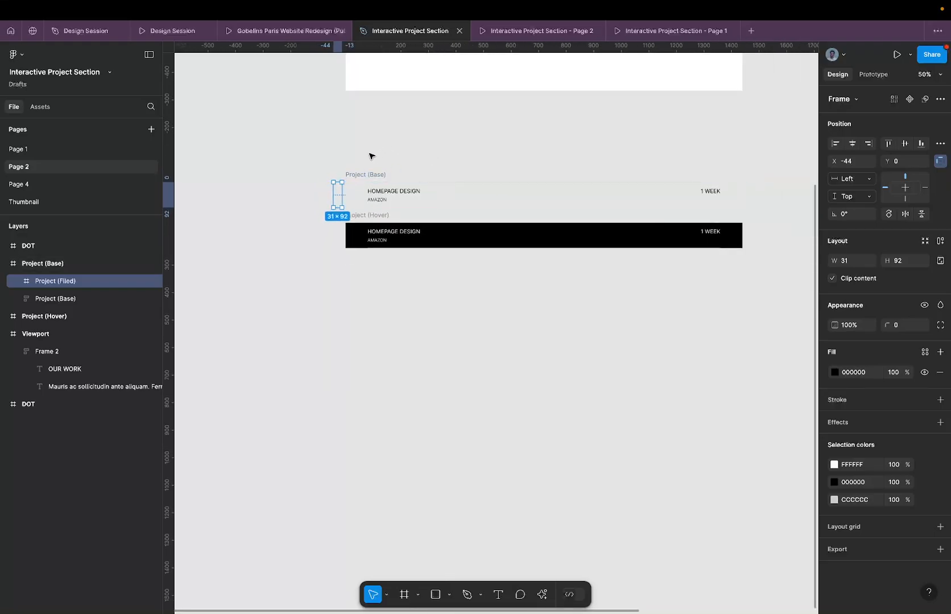
scroll(373, 158, up, 6)
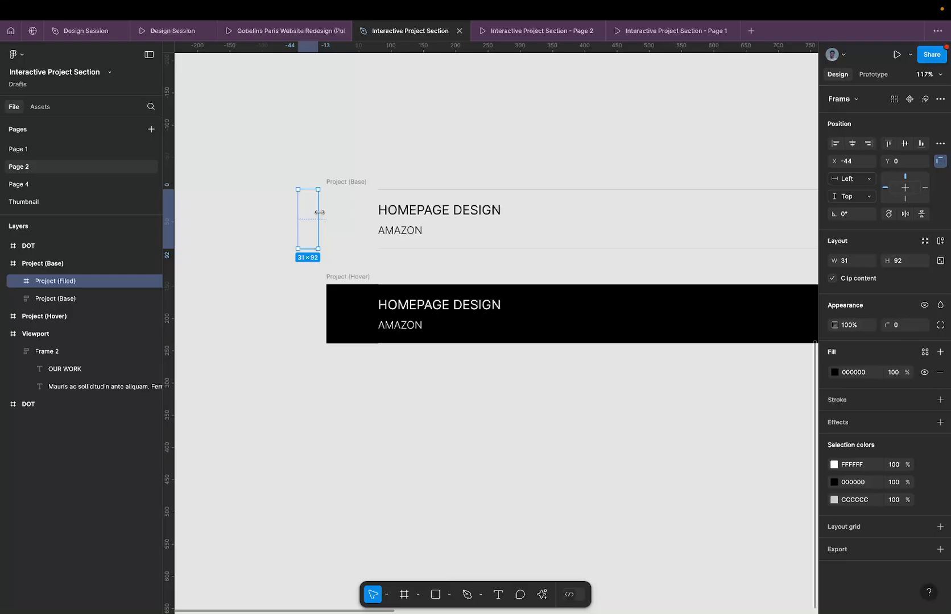
- Widen the Project (Filed) layer back over the start of the HOMEPAGE DESIGN text to preview the fill reveal, ending about 138 px wide
drag(320, 212, 400, 212)
scroll(401, 212, up, 5)
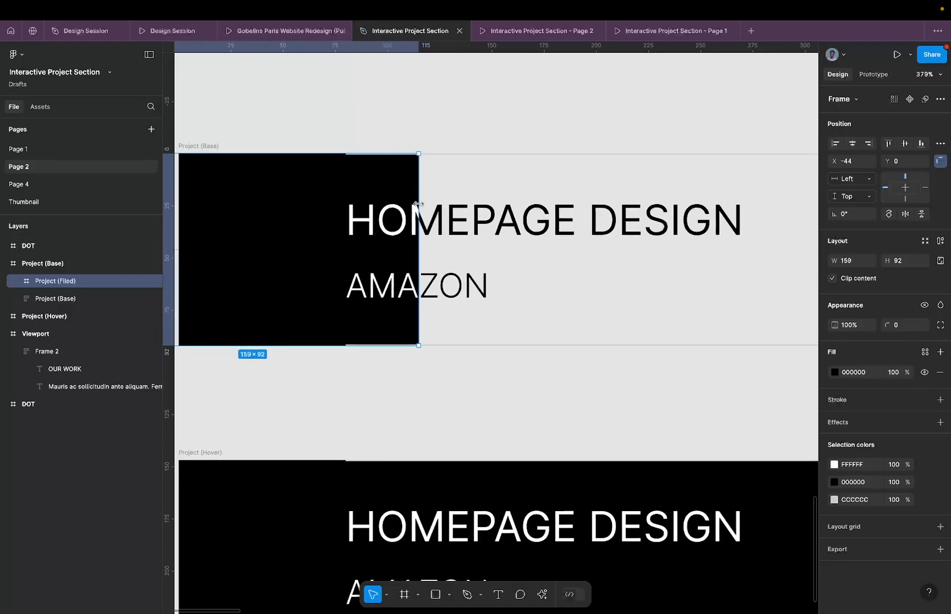
scroll(418, 204, up, 6)
drag(426, 200, 456, 210)
scroll(456, 209, down, 6)
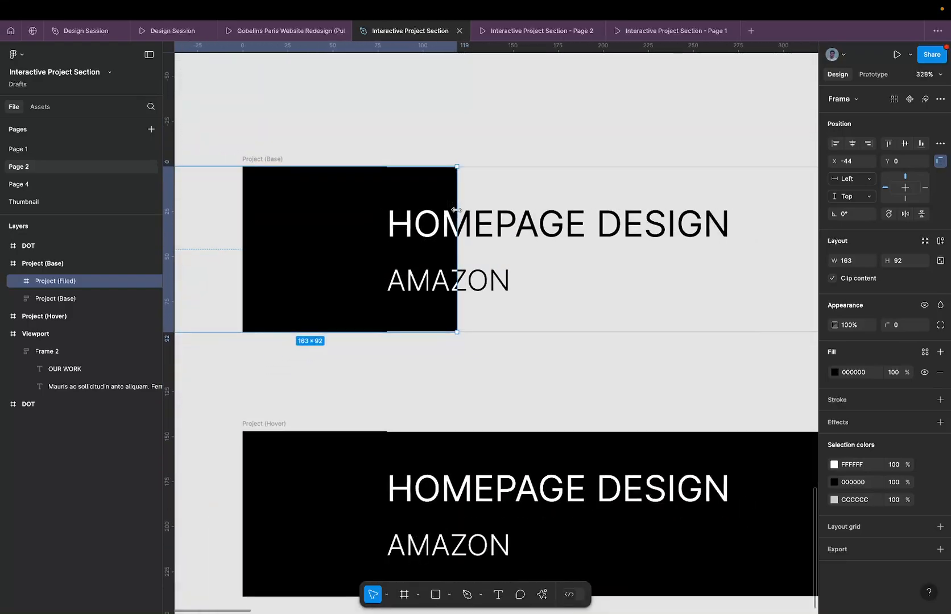
scroll(457, 209, up, 3)
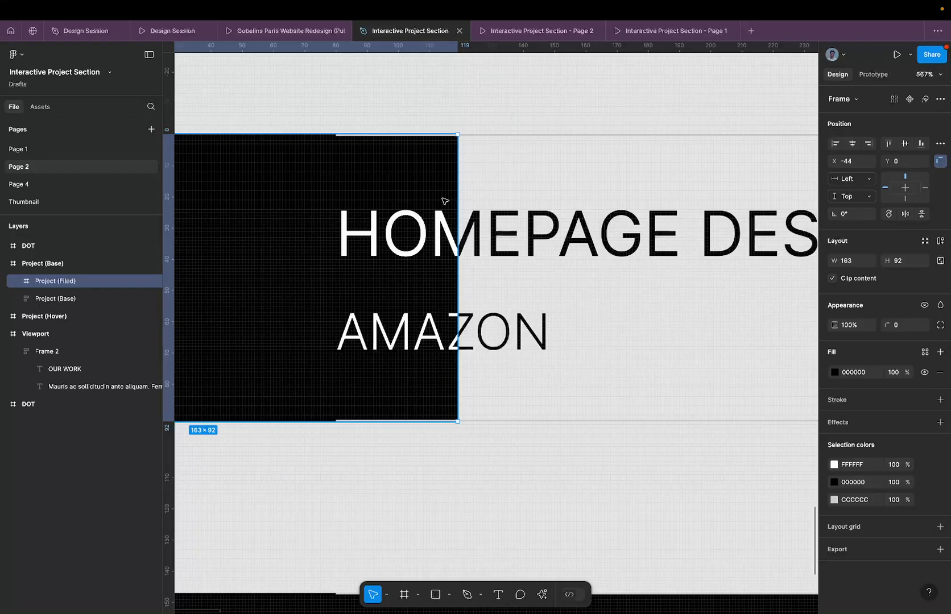
scroll(445, 200, down, 3)
scroll(444, 200, up, 1)
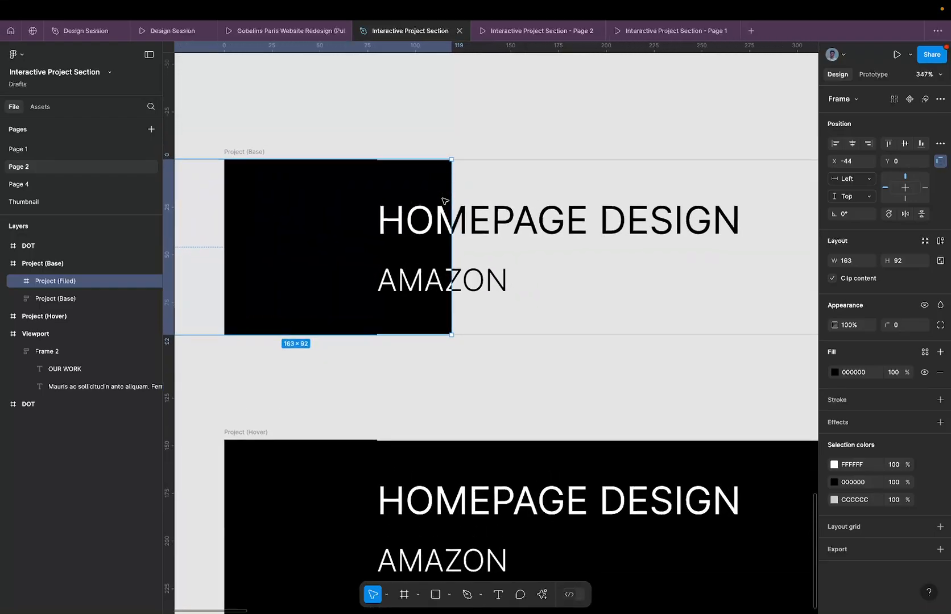
drag(449, 190, 551, 208)
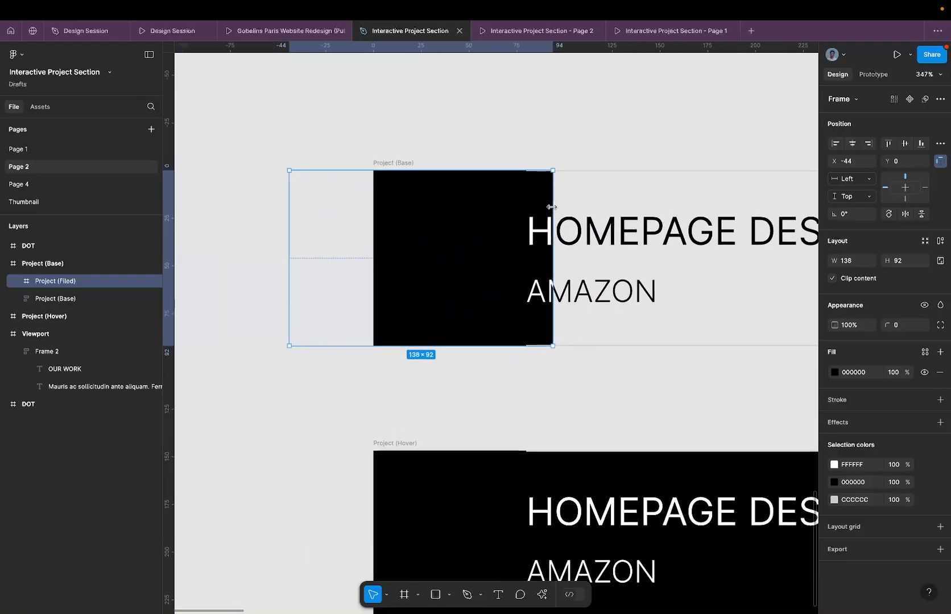
- Shrink the Project (Filed) layer to about 22 px wide, back outside the left edge of the Project (Base) frame
drag(441, 211, 331, 209)
scroll(353, 205, down, 1)
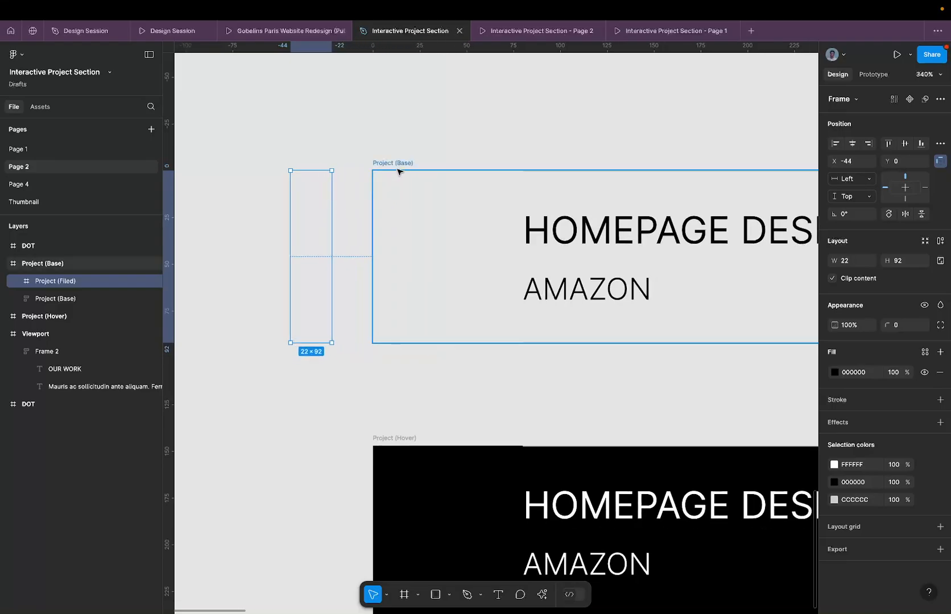
scroll(398, 171, down, 10)
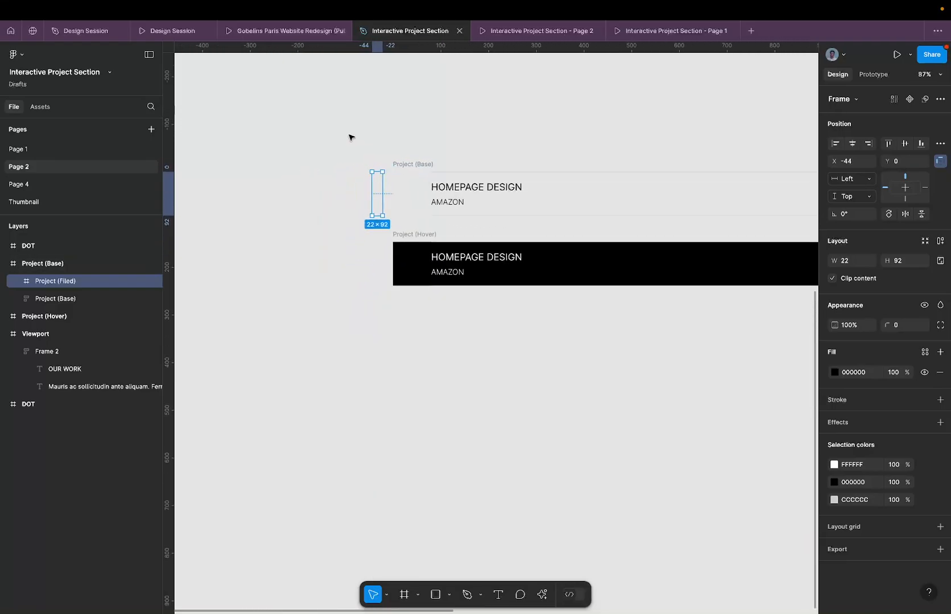
- Combine the Project (Base) and Project (Hover) frames into one component set
click(341, 137)
scroll(335, 142, down, 5)
drag(326, 128, 754, 278)
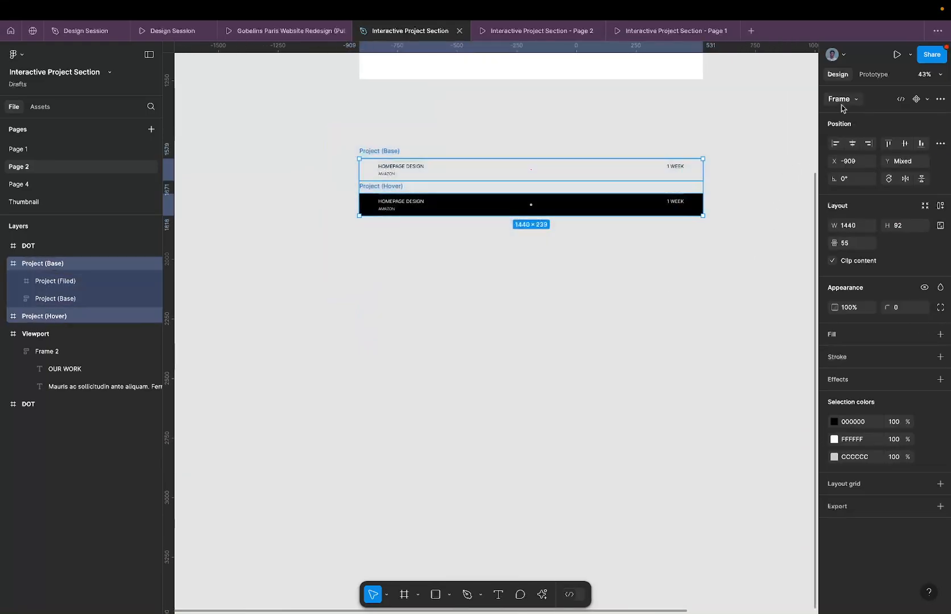
click(927, 100)
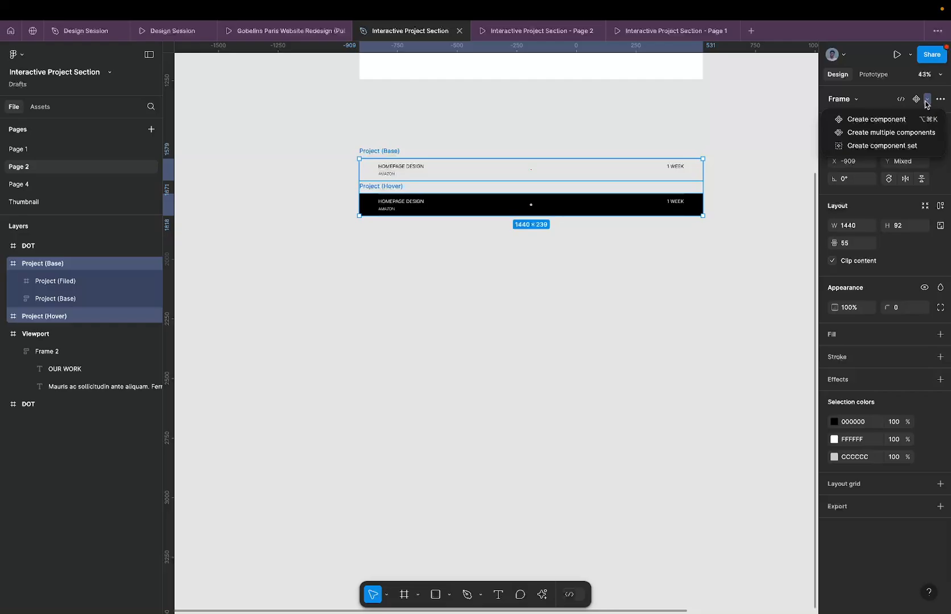
click(906, 146)
- Add a prototype connection from the Project (Base) variant to the Project (Hover) variant
scroll(444, 160, up, 5)
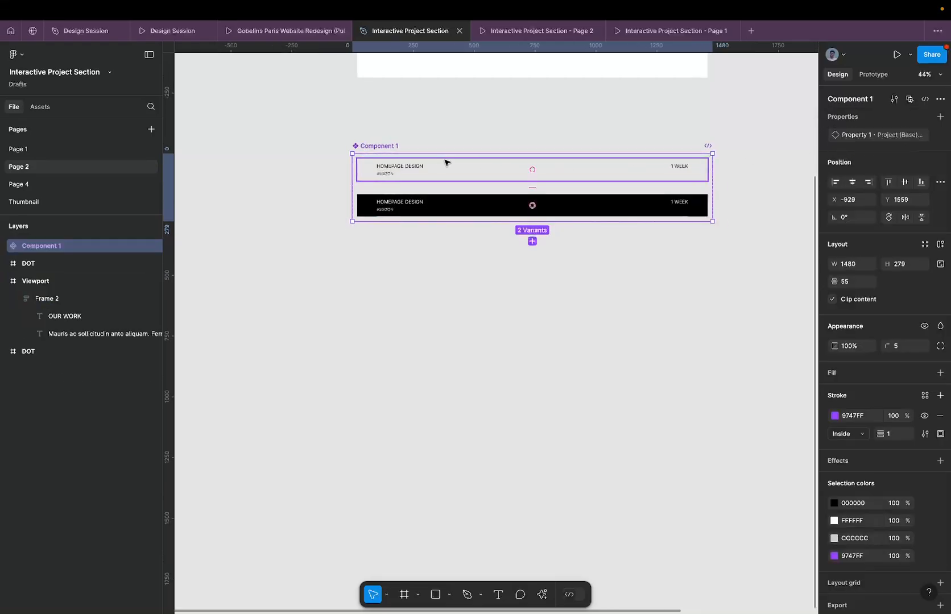
click(385, 170)
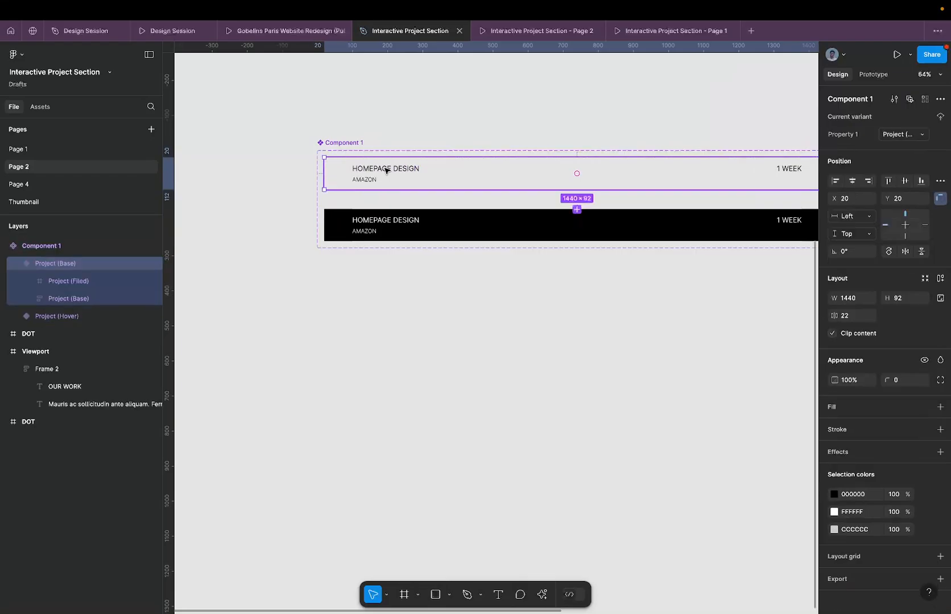
click(879, 76)
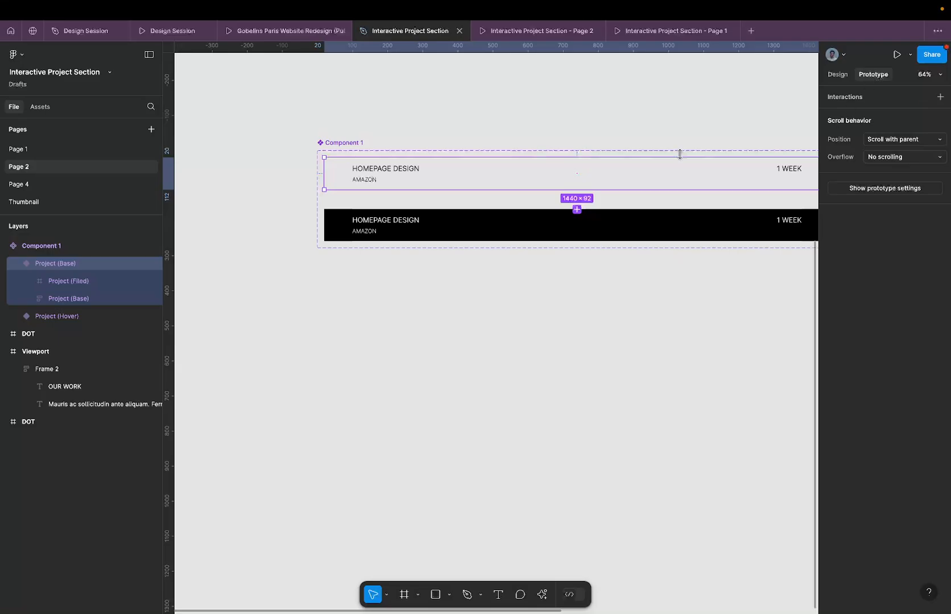
scroll(575, 176, up, 1)
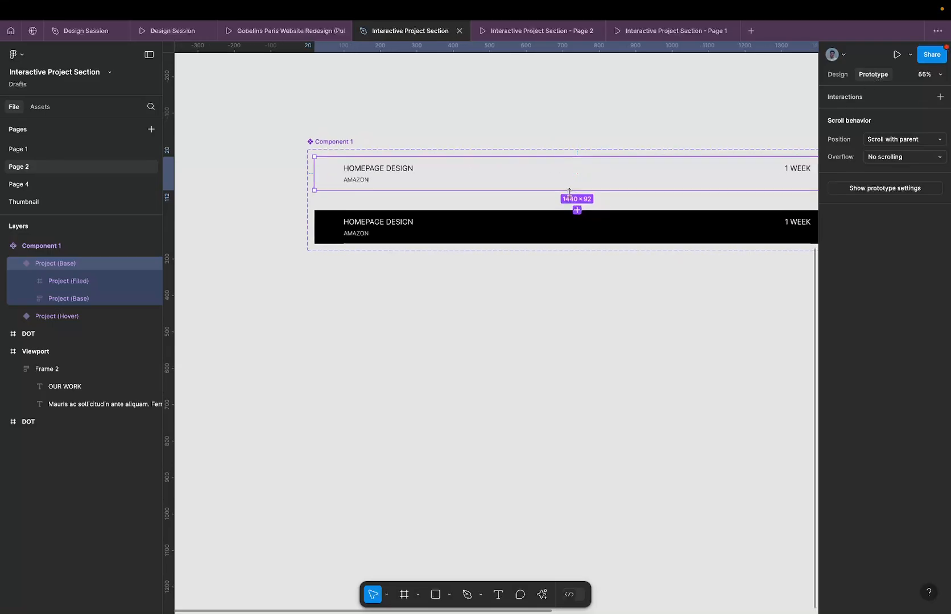
drag(577, 210, 557, 216)
scroll(580, 199, up, 5)
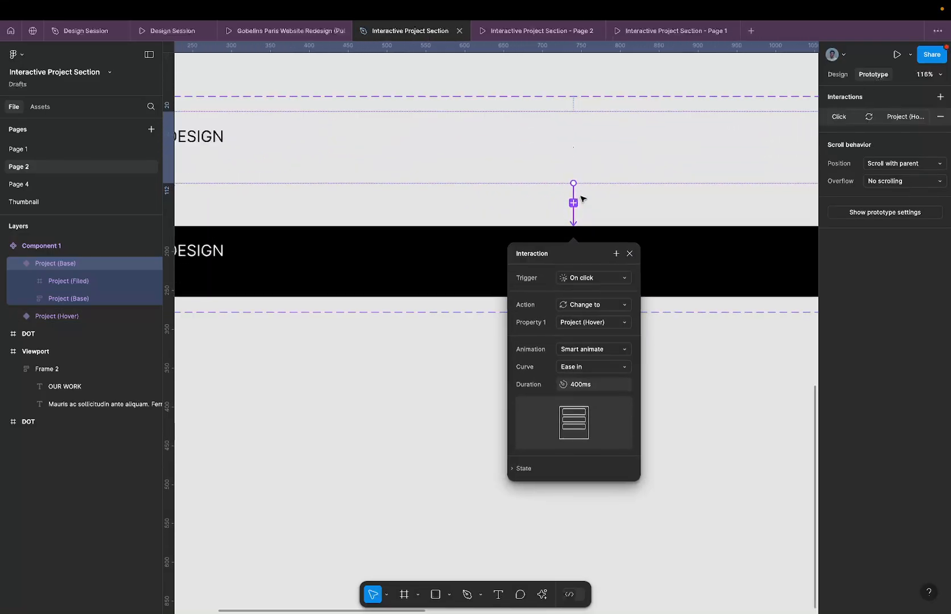
scroll(581, 199, up, 3)
- Set the interaction's trigger to Mouse enter, its curve to Ease in and out, and its duration to 600 ms
click(584, 285)
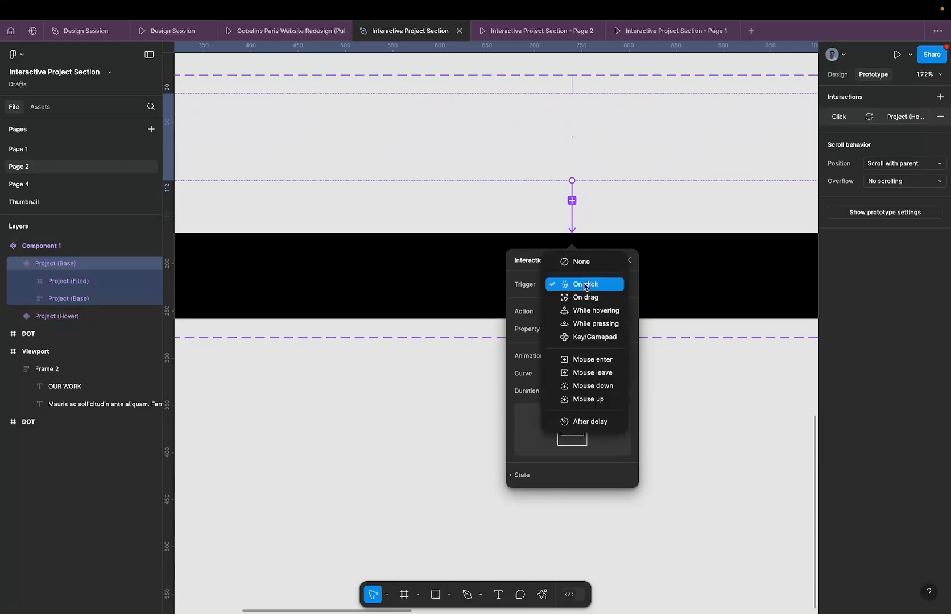
click(591, 360)
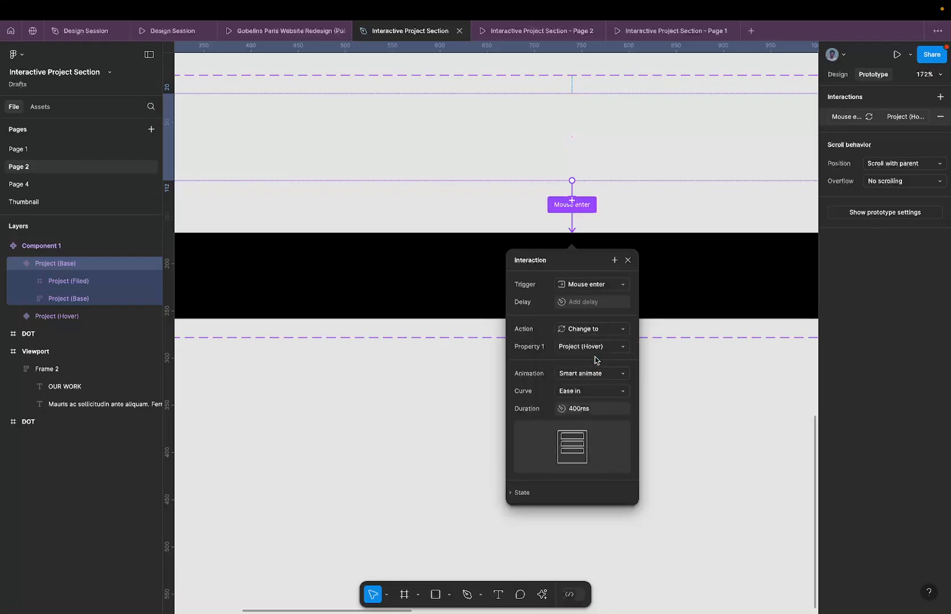
click(586, 392)
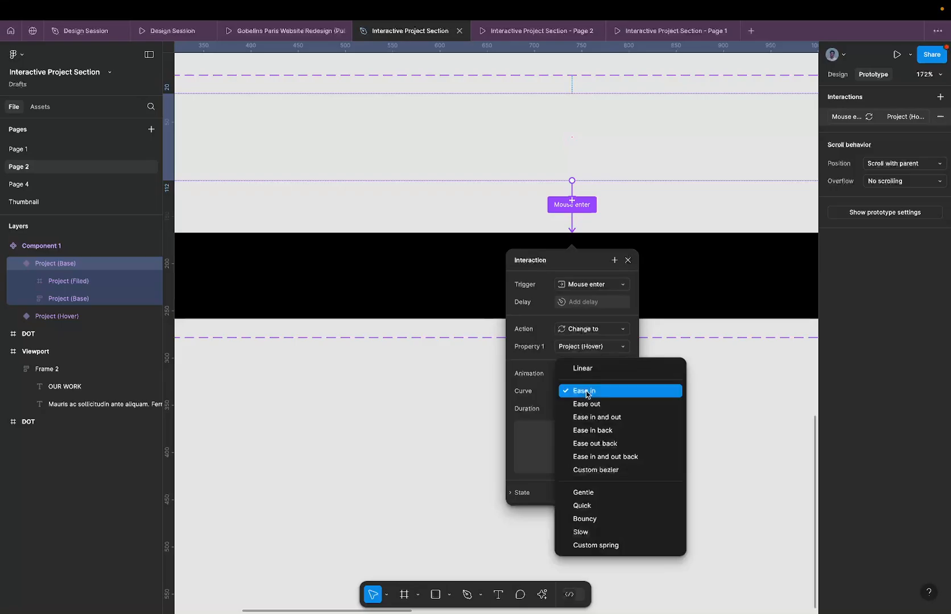
click(600, 420)
click(589, 409)
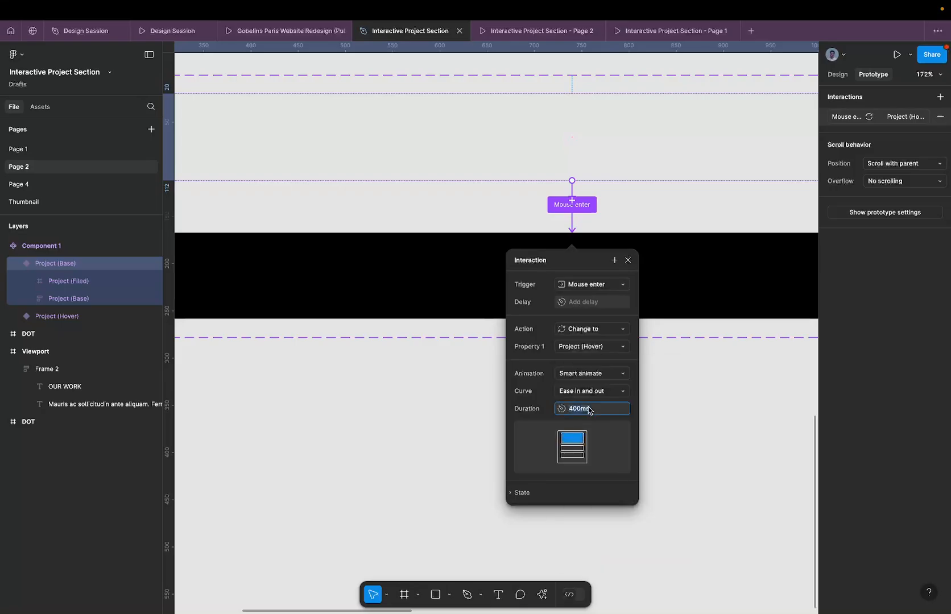
text(600)
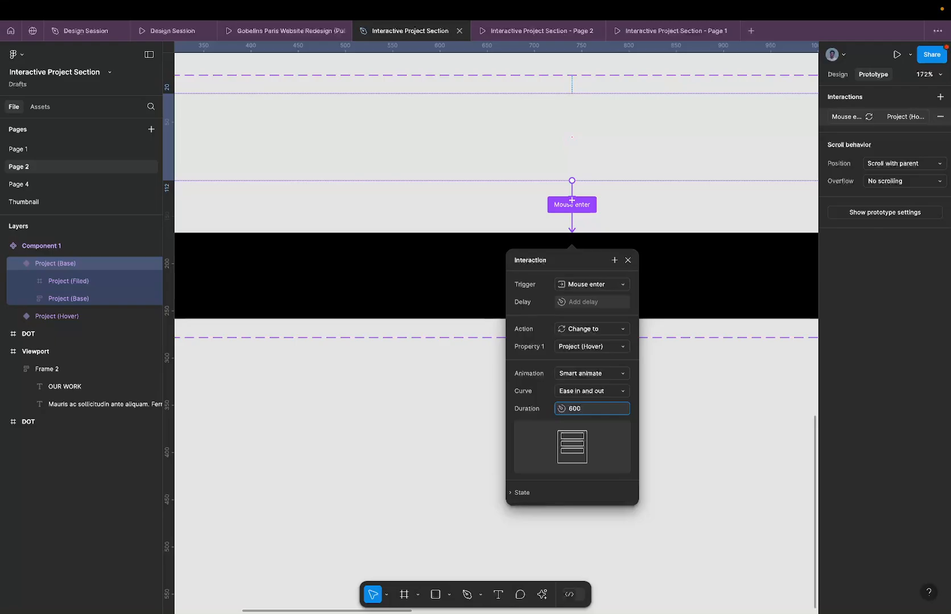
- Add a prototype connection from the Project (Hover) variant back to the Project (Base) variant
key(Return)
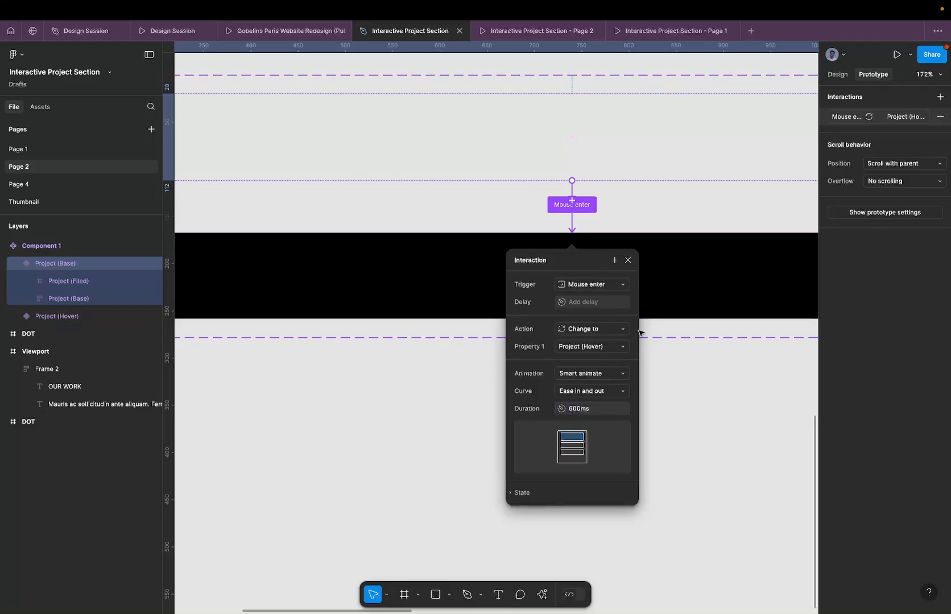
click(667, 276)
scroll(567, 267, down, 5)
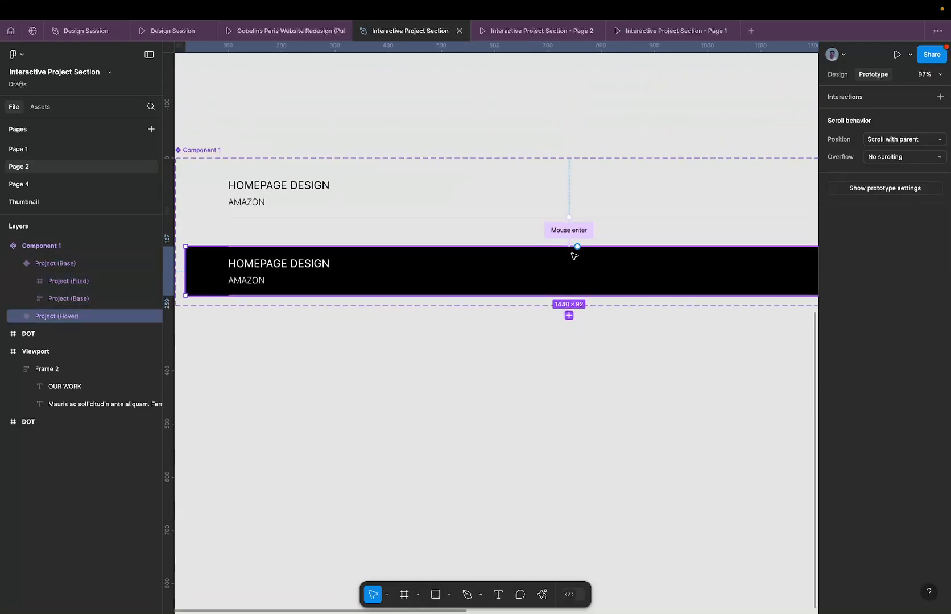
drag(578, 248, 600, 207)
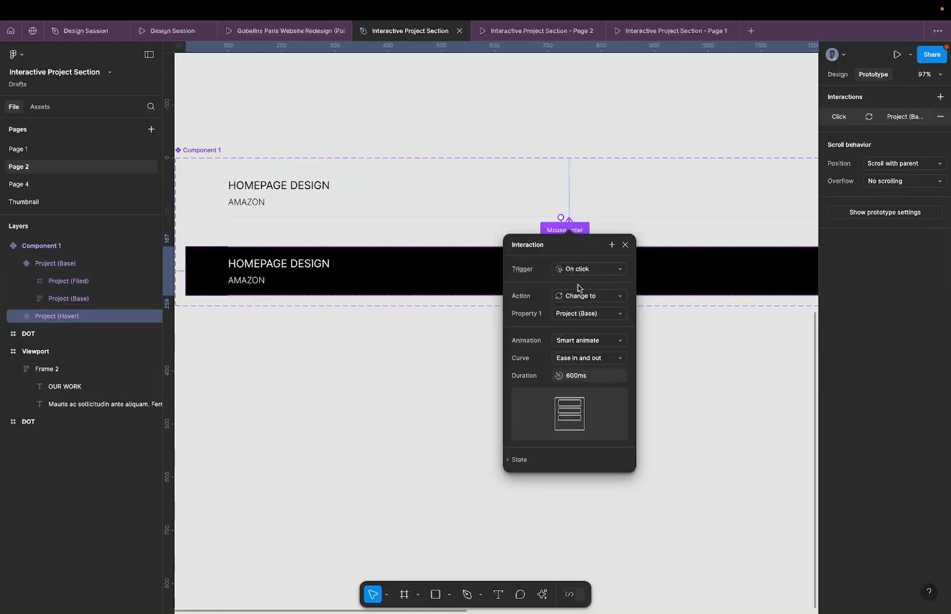
- Set the return interaction's trigger to Mouse leave, its curve to Ease in, and its duration to 400 ms
click(599, 273)
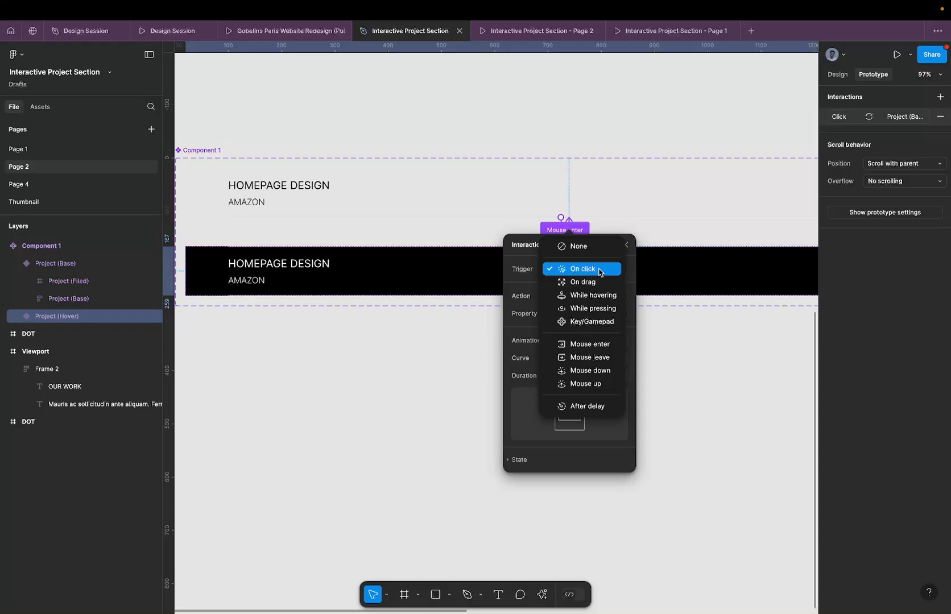
click(599, 356)
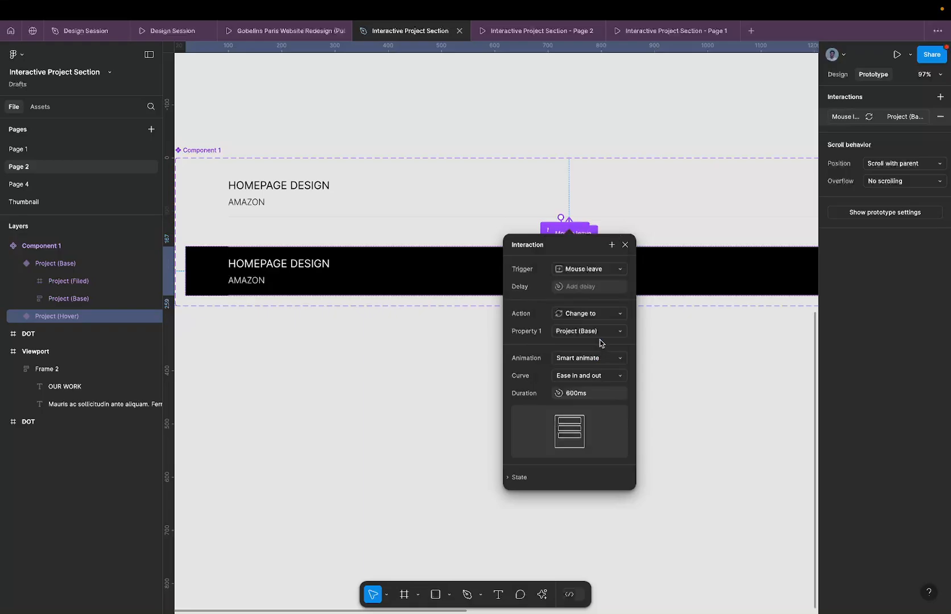
click(591, 376)
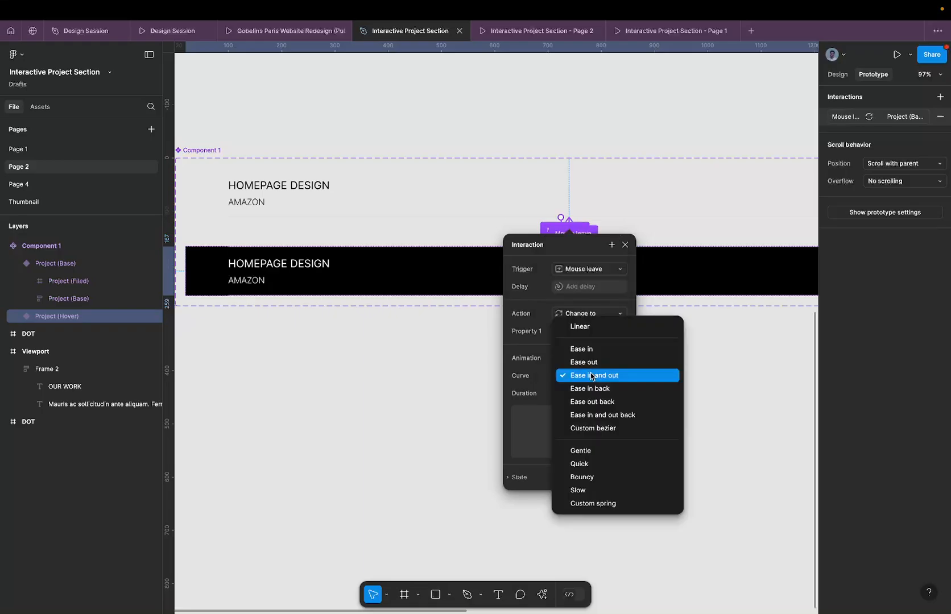
click(590, 350)
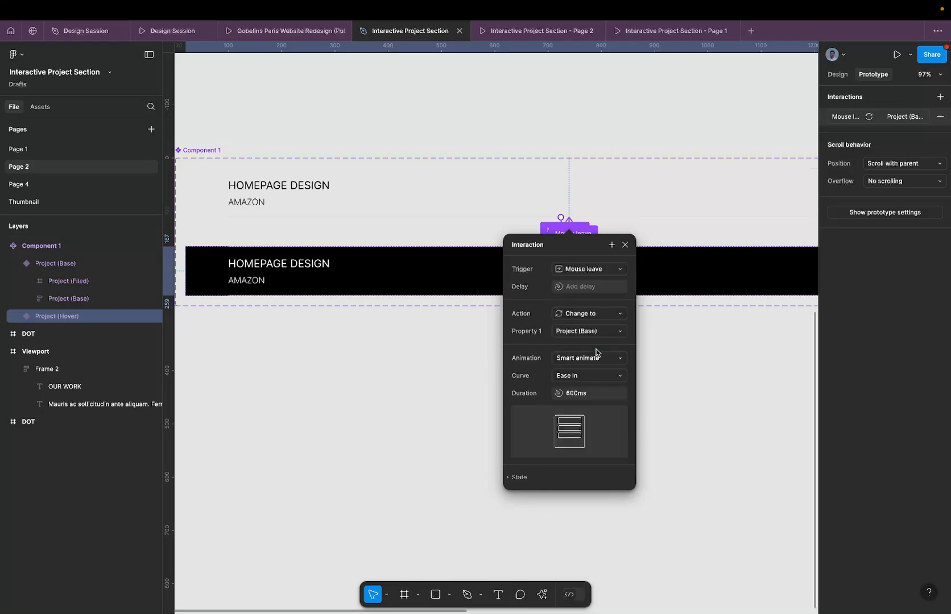
click(586, 393)
text(400)
key(Return)
- Place an instance of the Project (Base) variant in the Viewport frame, below the OUR WORK paragraph at about Y 359
click(532, 196)
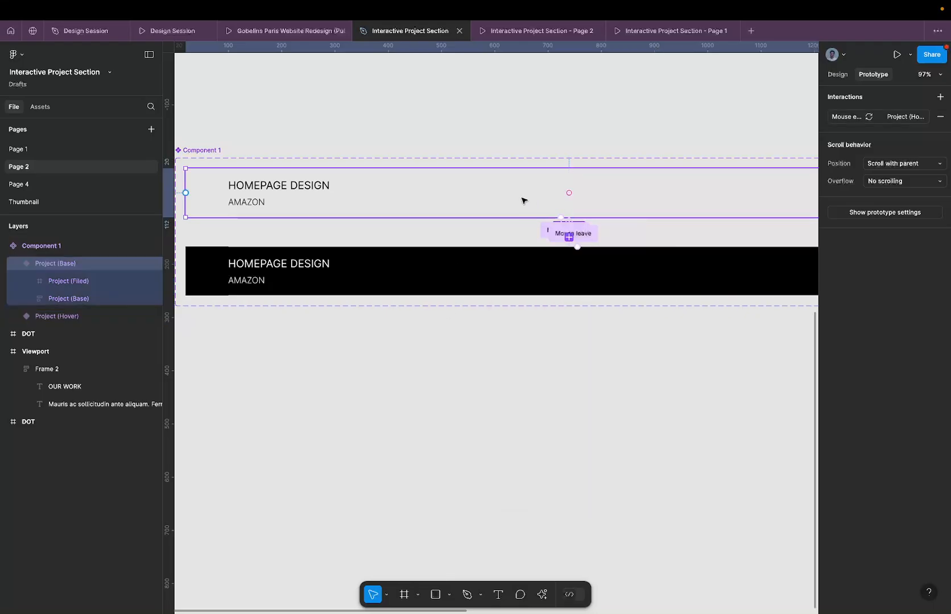
scroll(517, 199, down, 5)
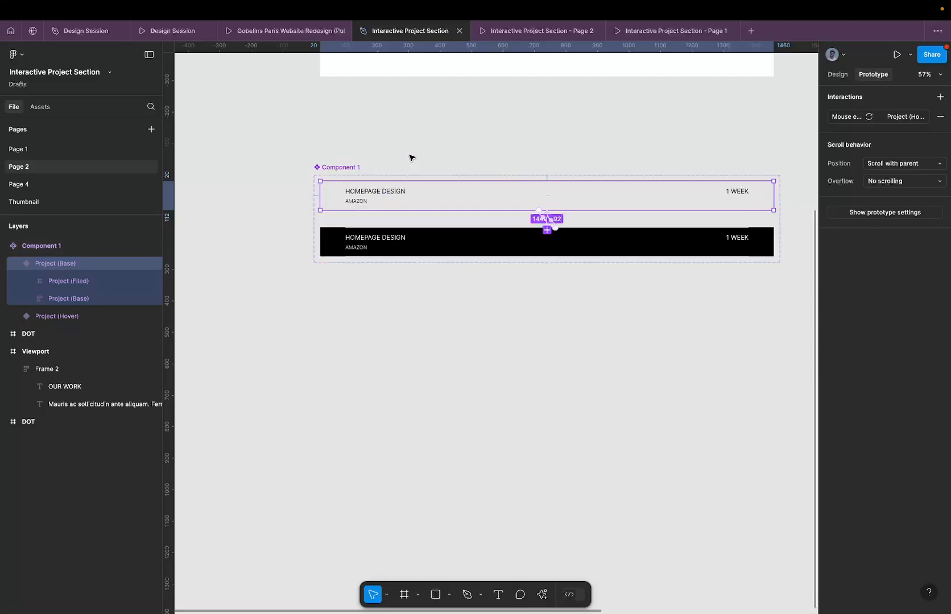
scroll(409, 157, up, 5)
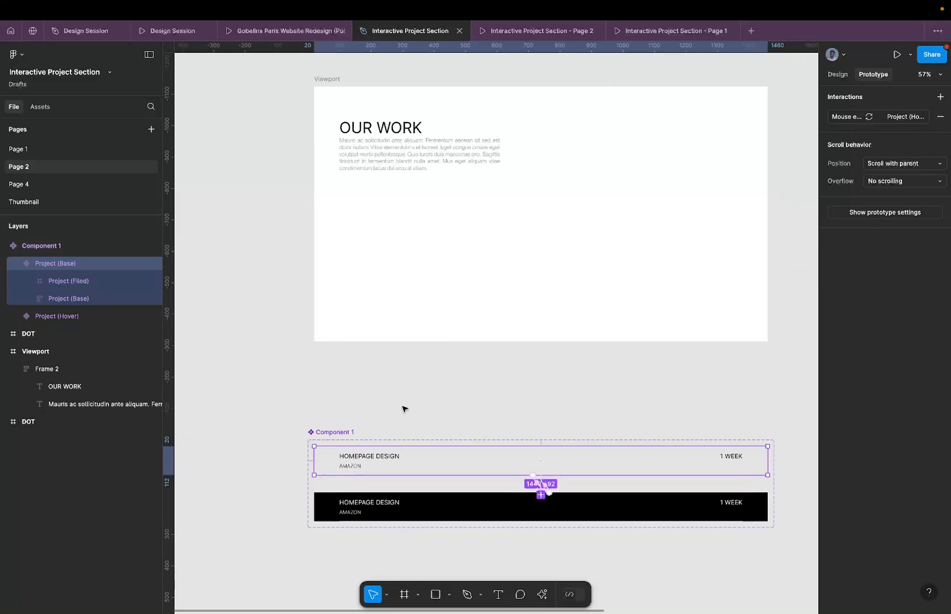
click(335, 88)
key(ctrl+v)
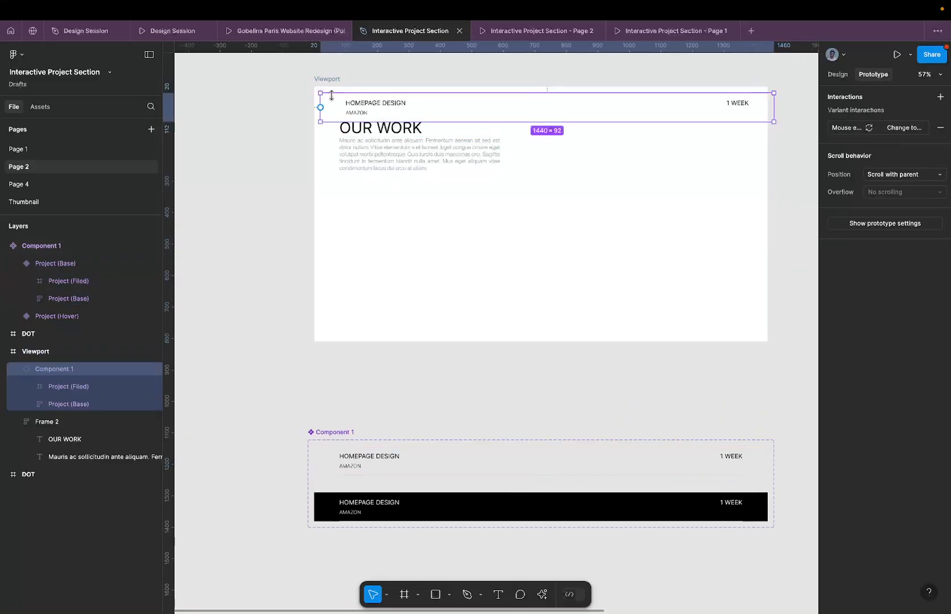
drag(399, 106, 390, 212)
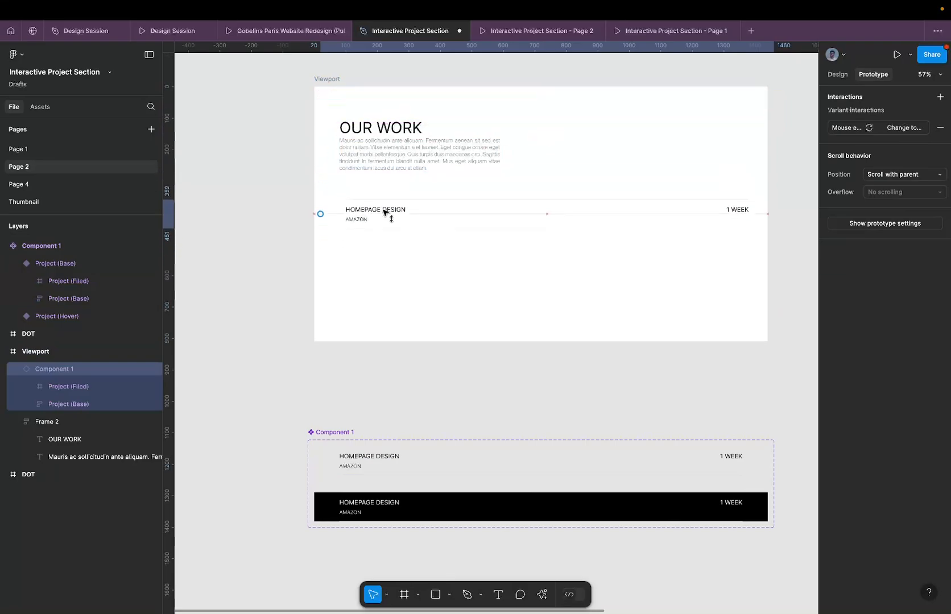
- Center the project row horizontally in the Viewport frame and check its hover animation in the prototype preview
click(502, 34)
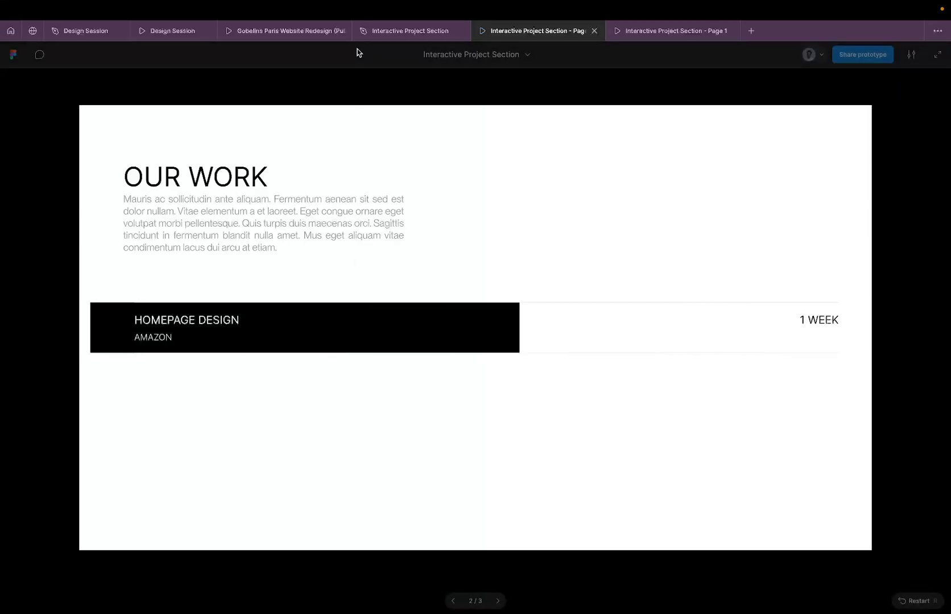
click(385, 32)
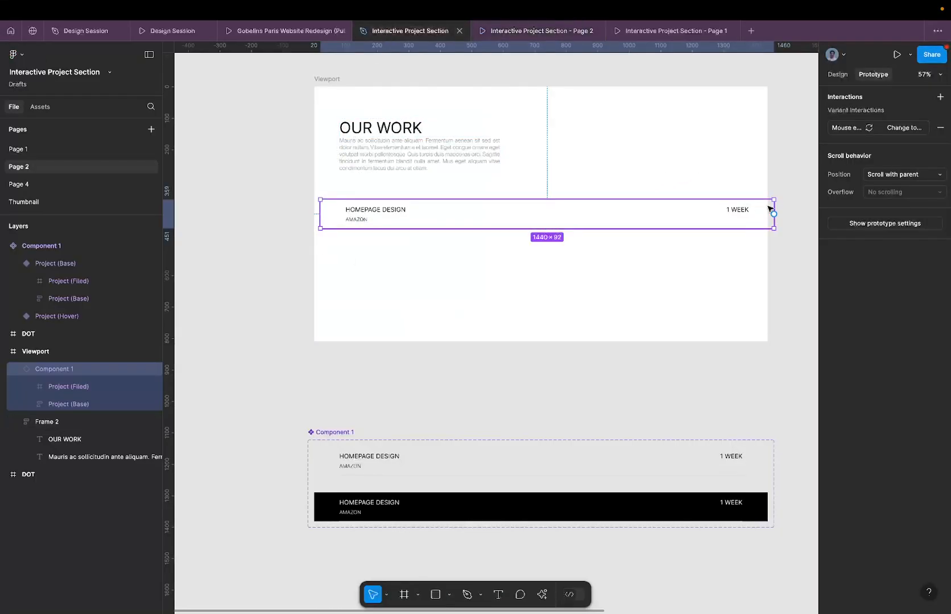
click(837, 74)
click(852, 174)
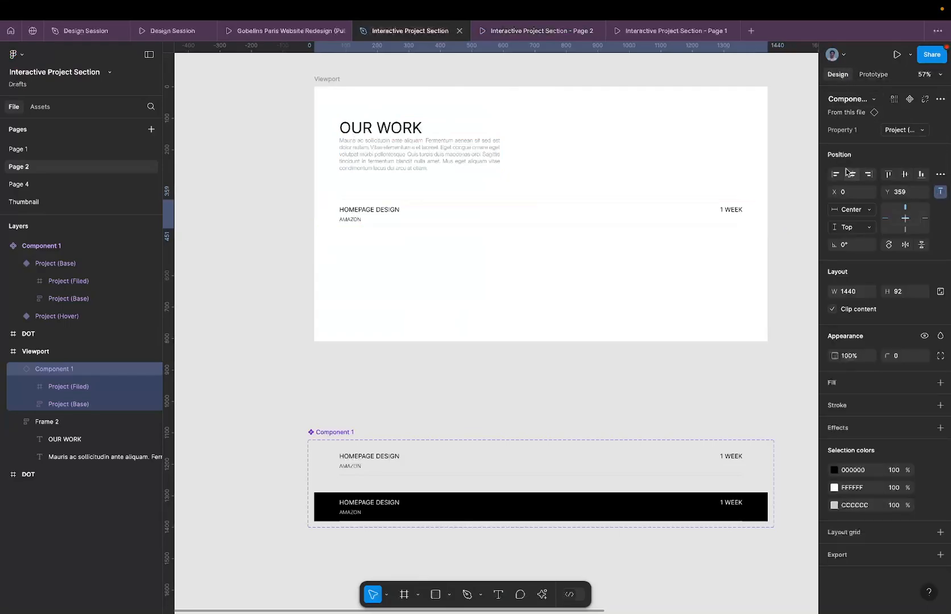
click(493, 31)
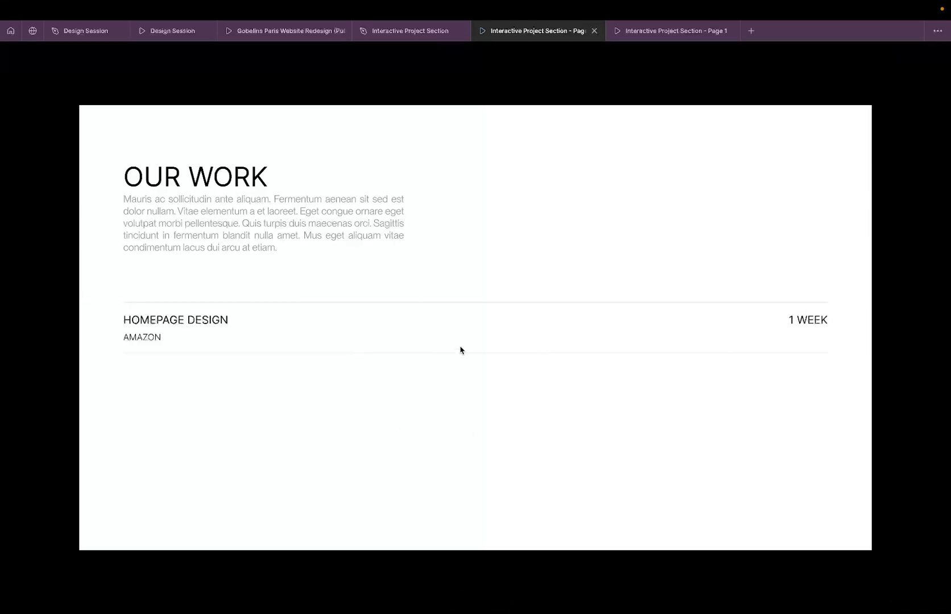
click(432, 30)
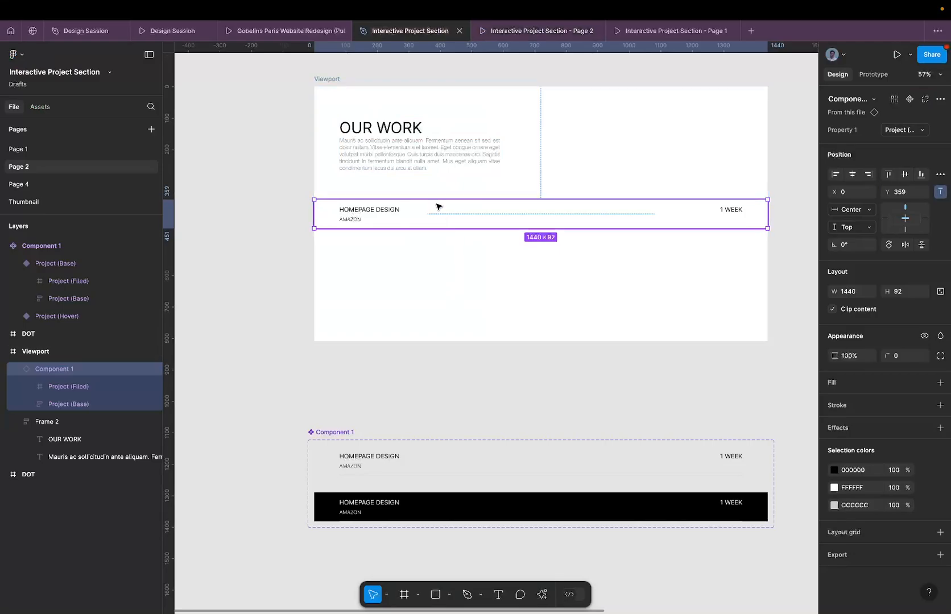
- Stack five duplicates of the project row directly beneath one another and check the list in the prototype preview
drag(445, 210, 447, 239)
key(super+d)
key(super+d)
key(super+d)
key(super+d)
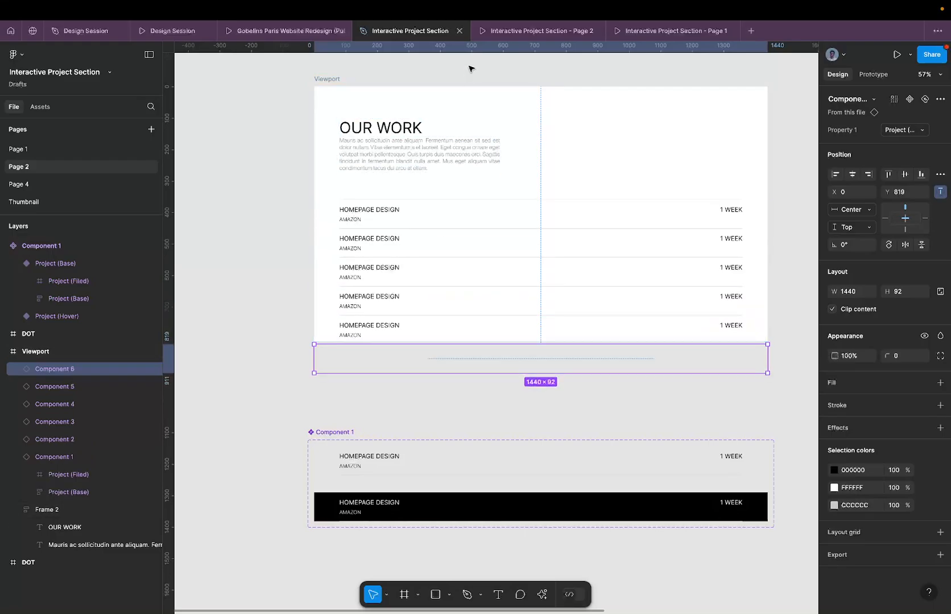
key(alt+super+Return)
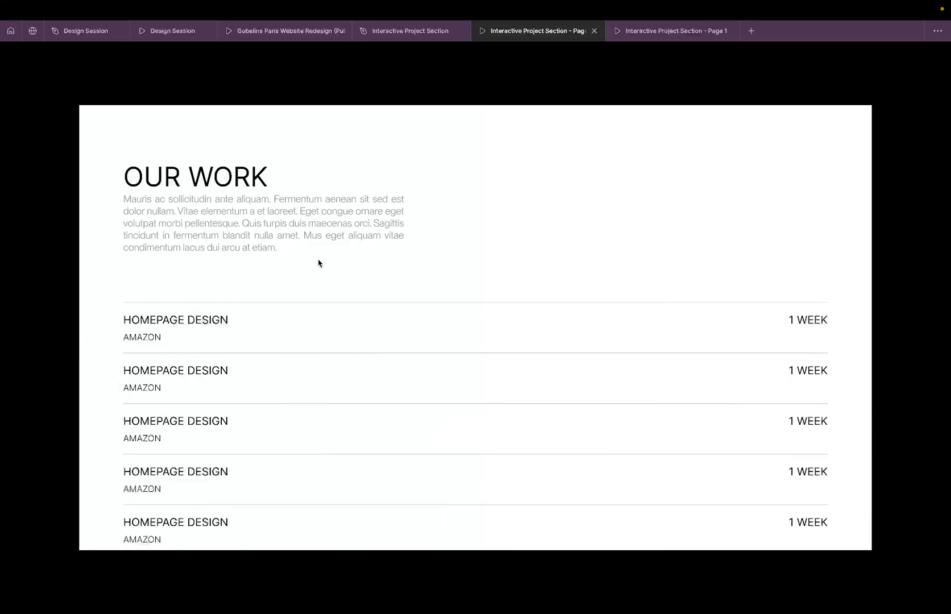
click(415, 37)
- Inspect the nested frames and text layers of the Project (Base) and Project (Hover) variants
scroll(354, 312, down, 5)
scroll(354, 312, right, 2)
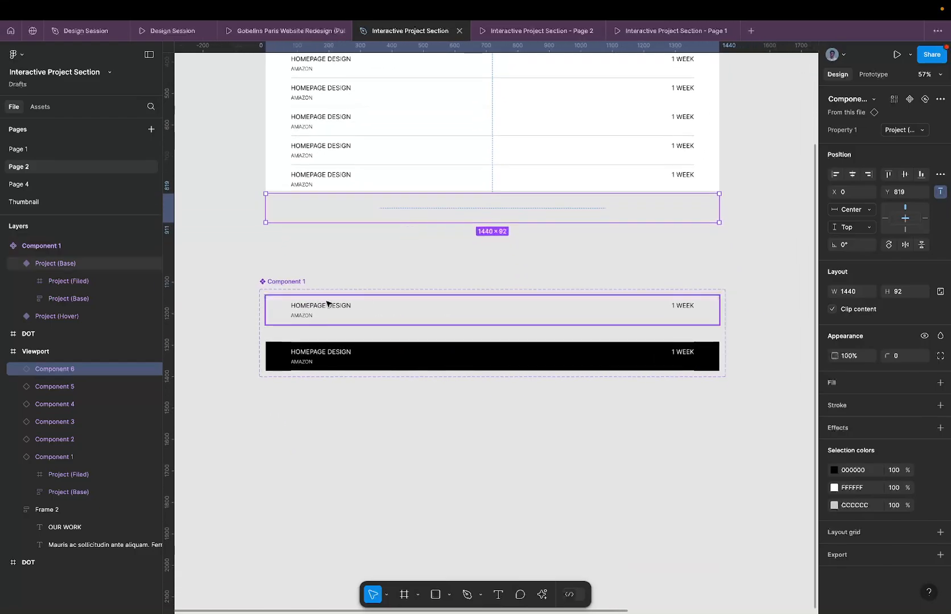
click(327, 304)
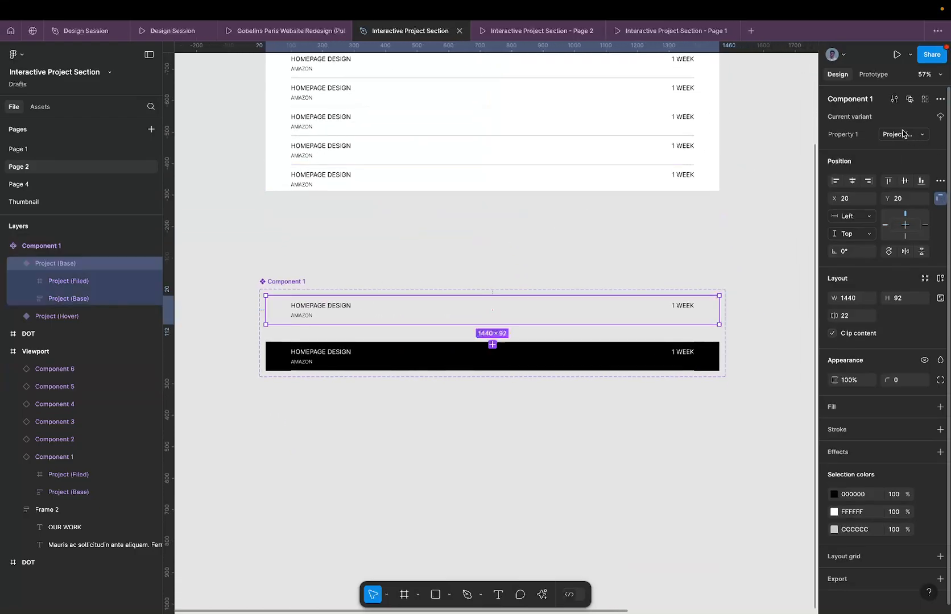
double_click(340, 309)
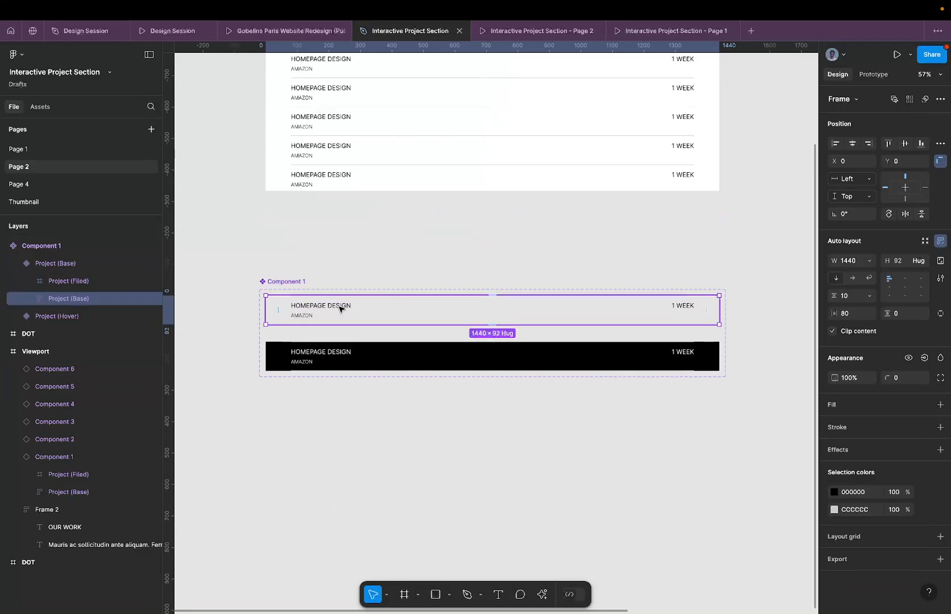
double_click(340, 308)
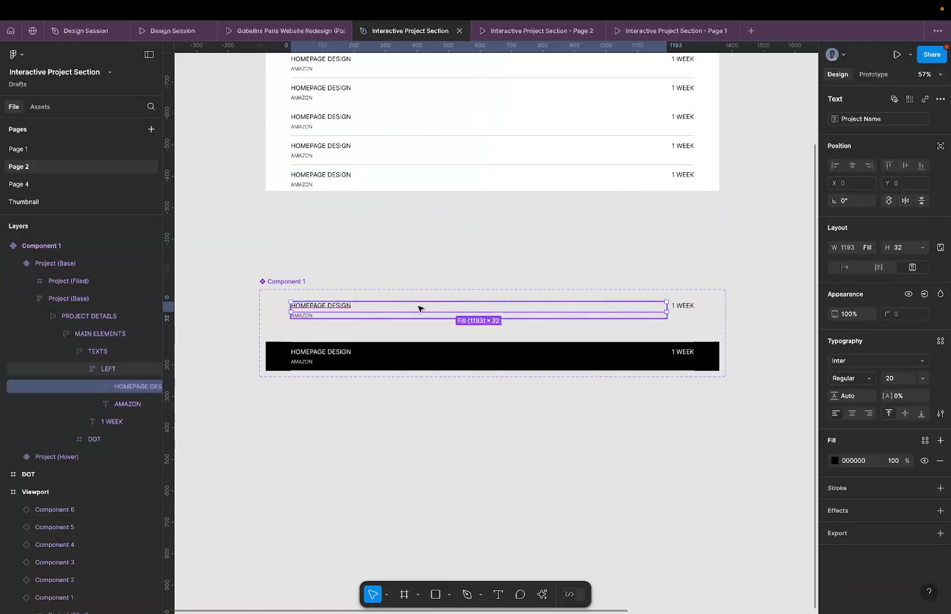
click(272, 312)
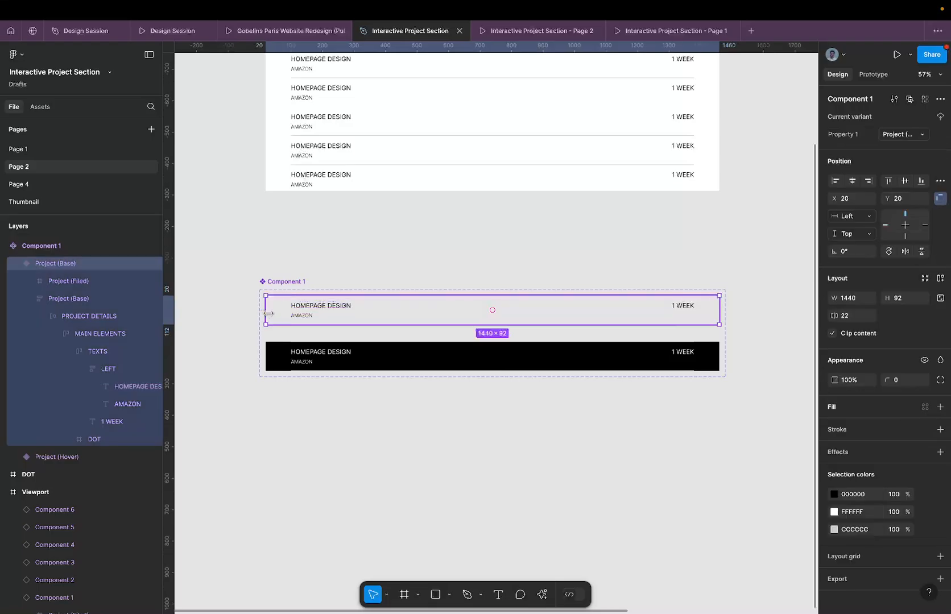
click(286, 350)
double_click(303, 307)
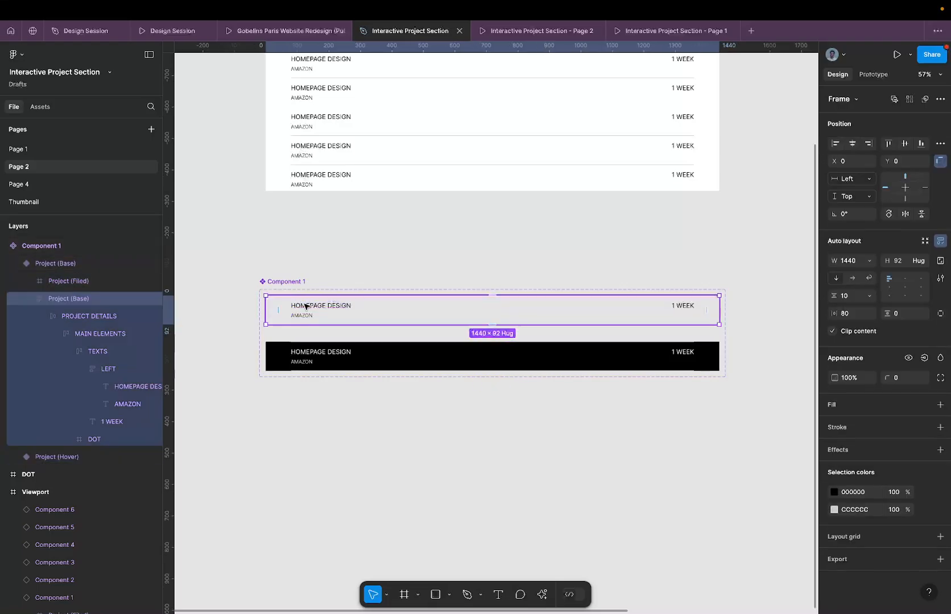
click(295, 361)
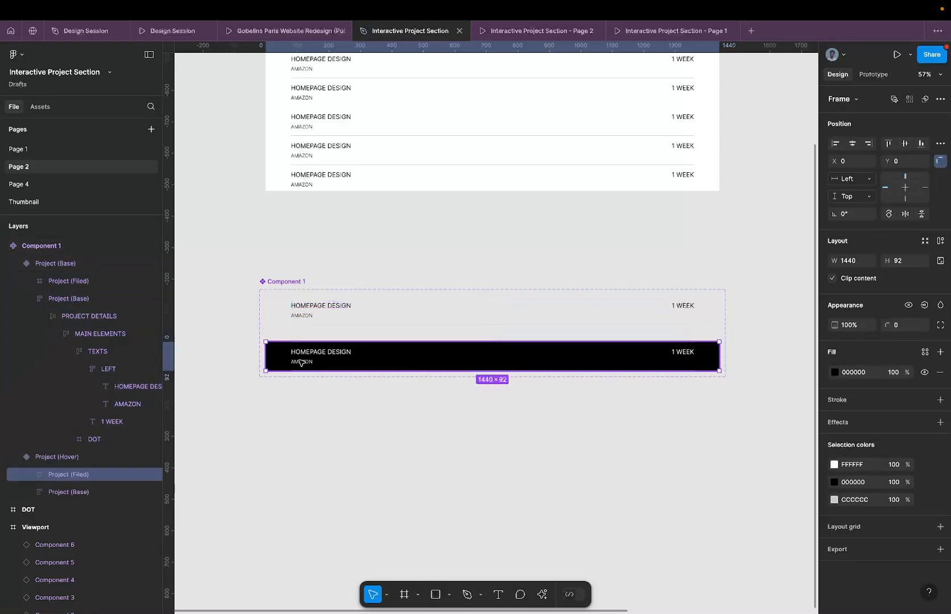
click(314, 307)
click(301, 356)
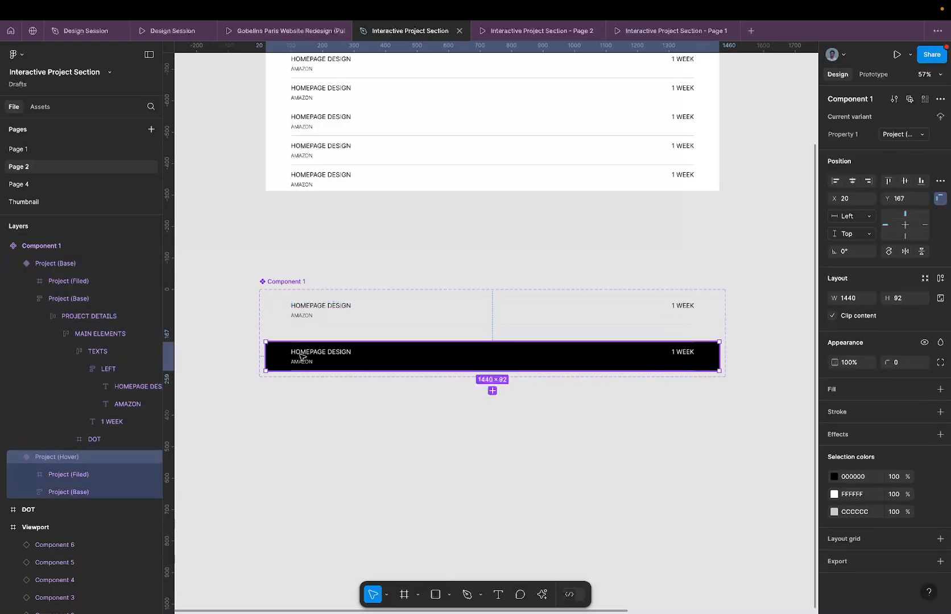
scroll(301, 357, up, 3)
click(332, 287)
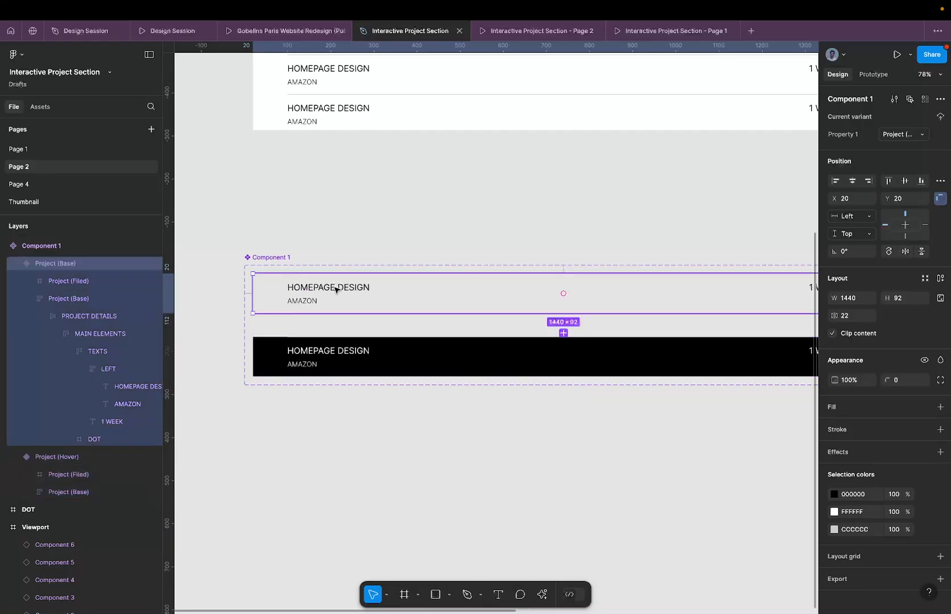
scroll(339, 302, down, 5)
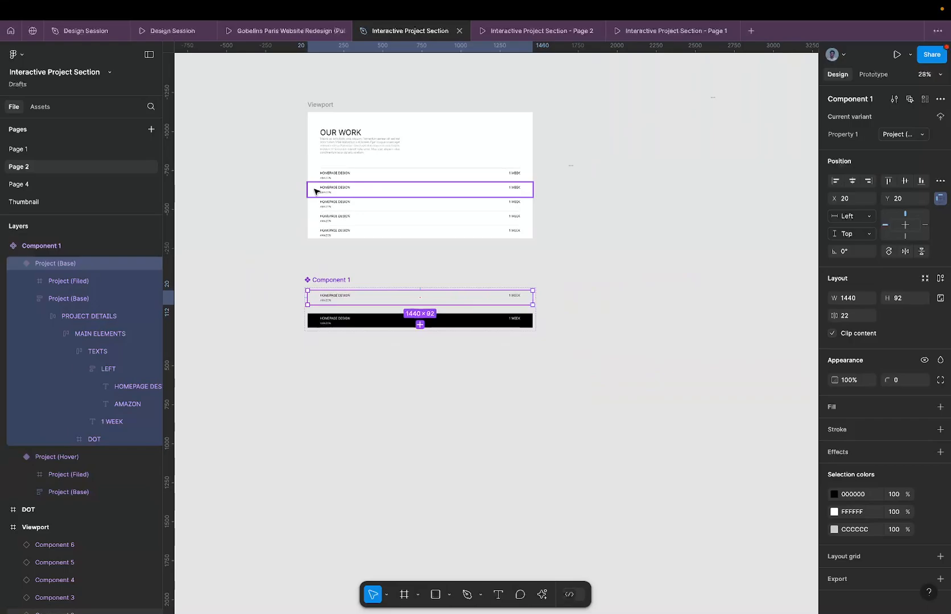
- Examine the text content properties of the HOMEPAGE DESIGN and AMAZON layers in the Project (Base) variant
click(282, 190)
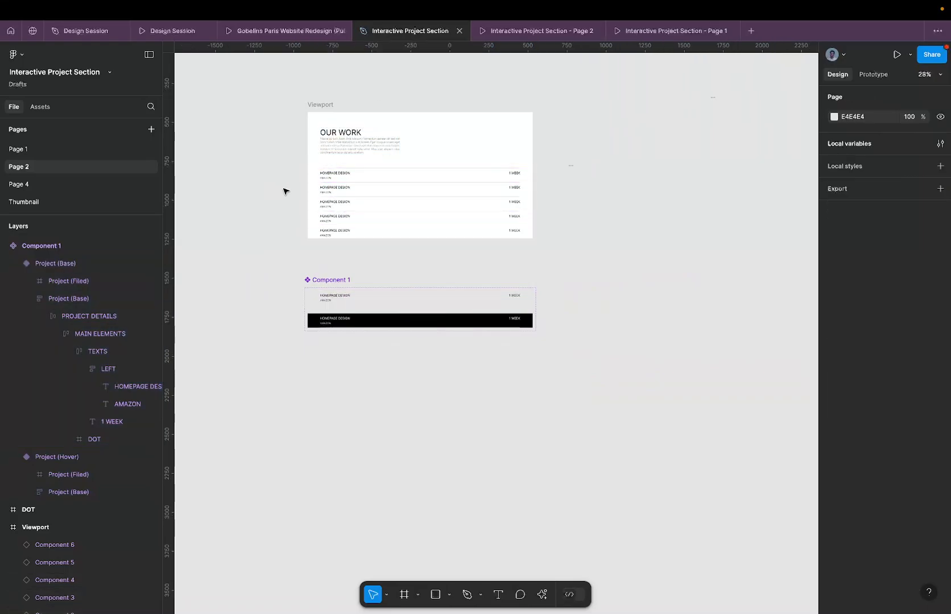
click(344, 299)
scroll(344, 300, up, 3)
scroll(344, 300, up, 3)
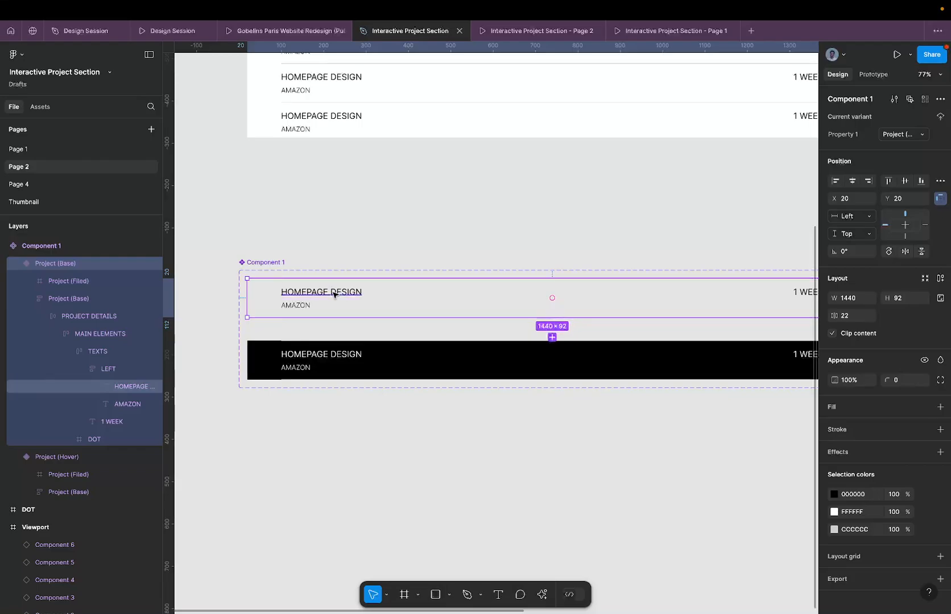
super+click(335, 295)
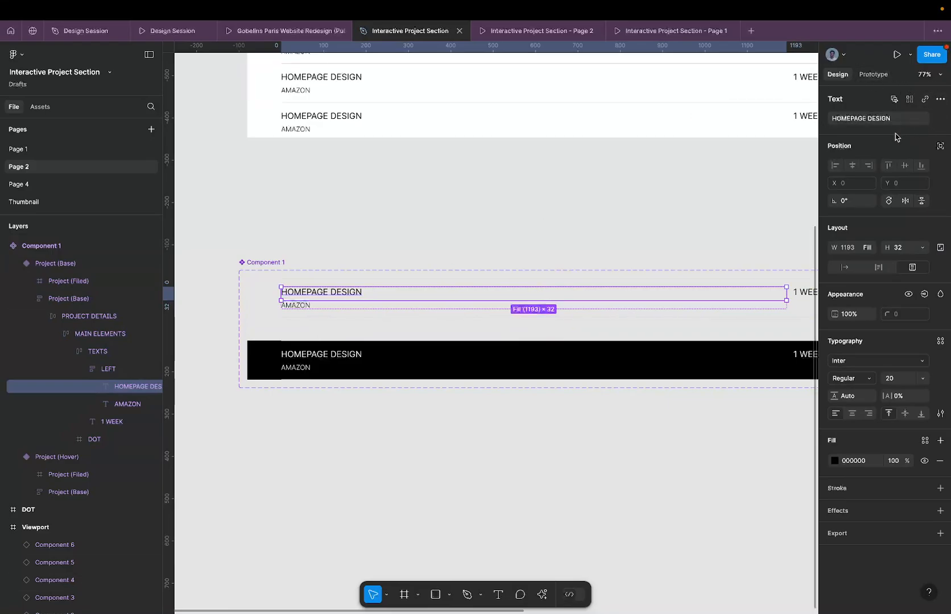
click(303, 307)
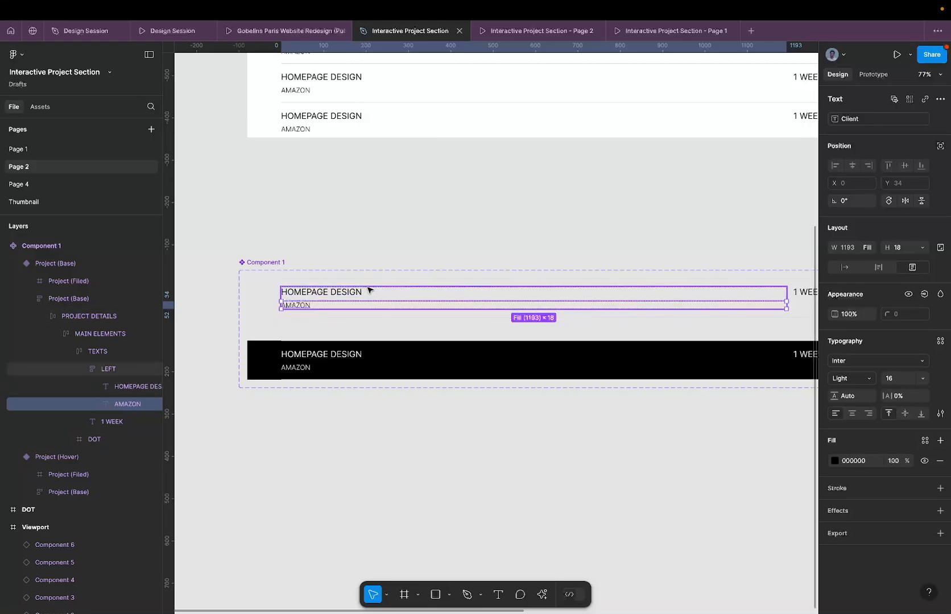
scroll(376, 285, right, 1)
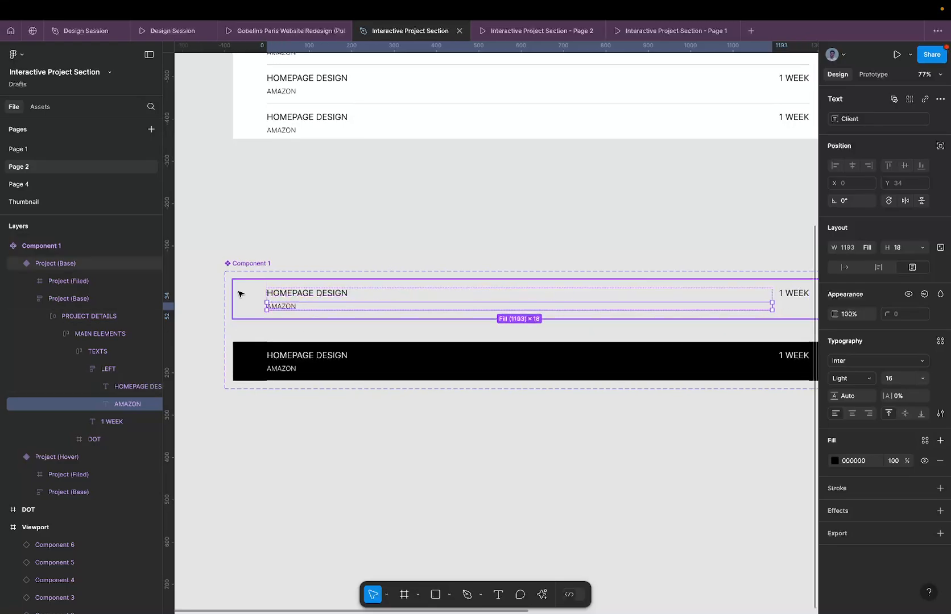
drag(245, 292, 450, 243)
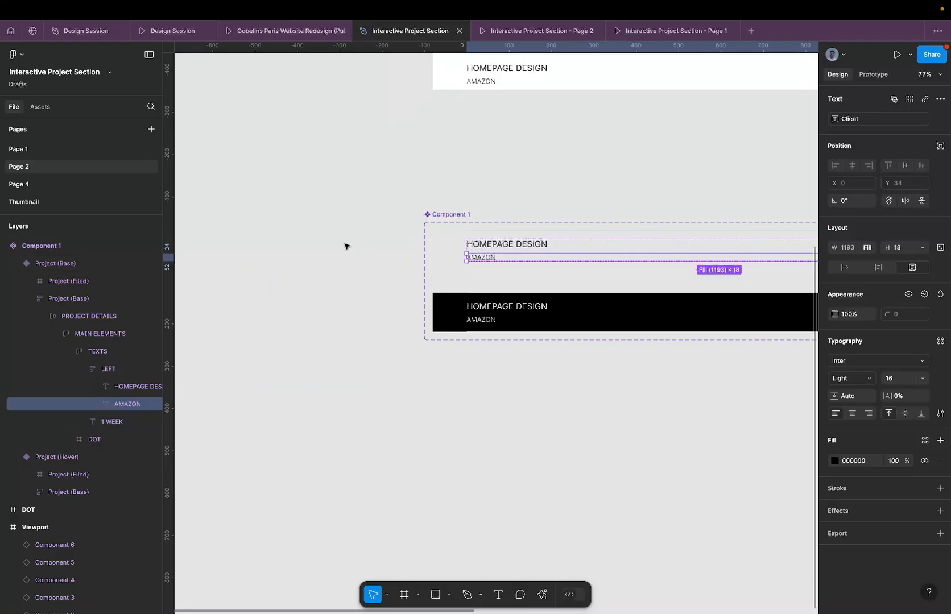
- Detach the Client variable from the AMAZON text in the Project (Base) variant
click(443, 246)
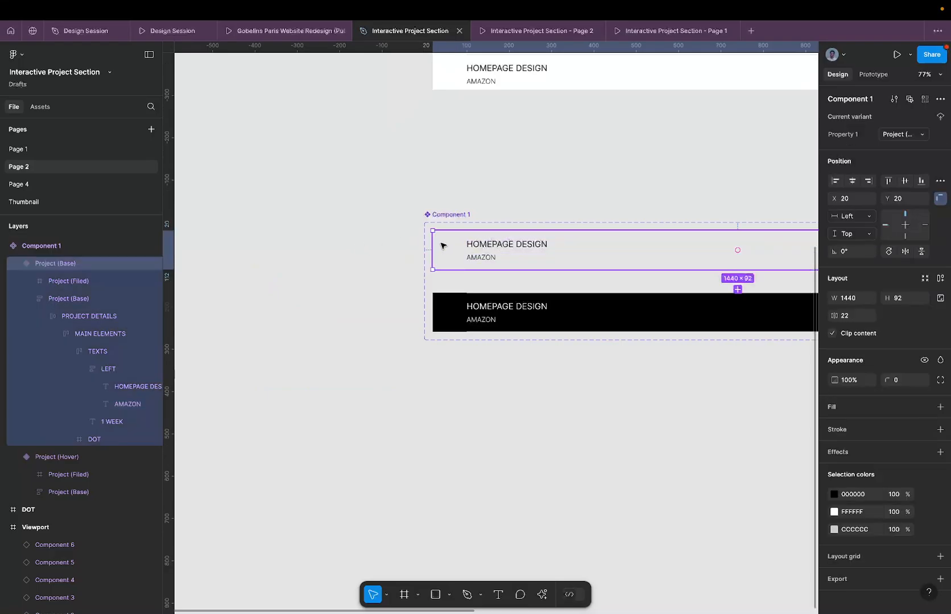
click(487, 263)
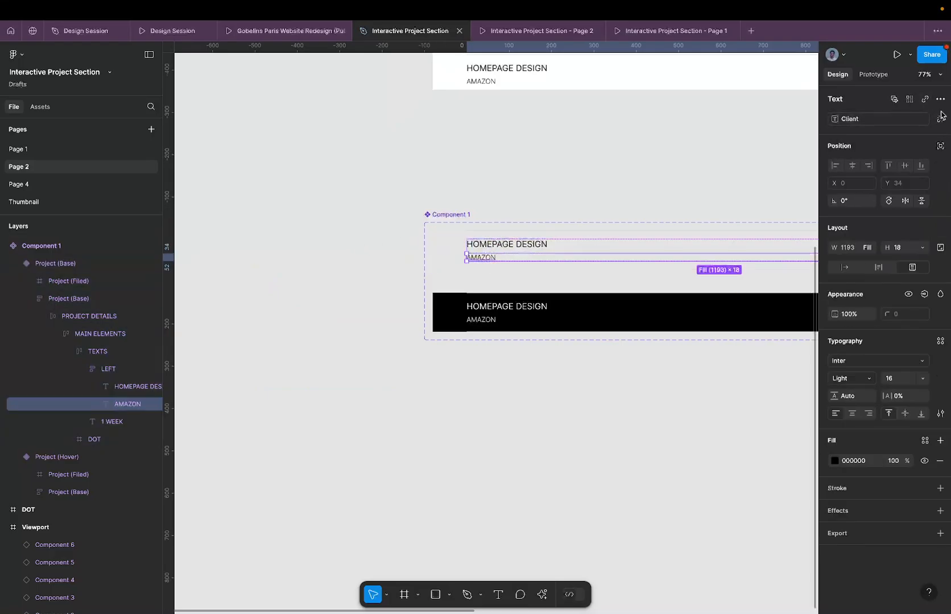
click(941, 116)
- Detach the Duration variable from the 1 WEEK text in the Project (Base) variant
scroll(524, 240, right, 5)
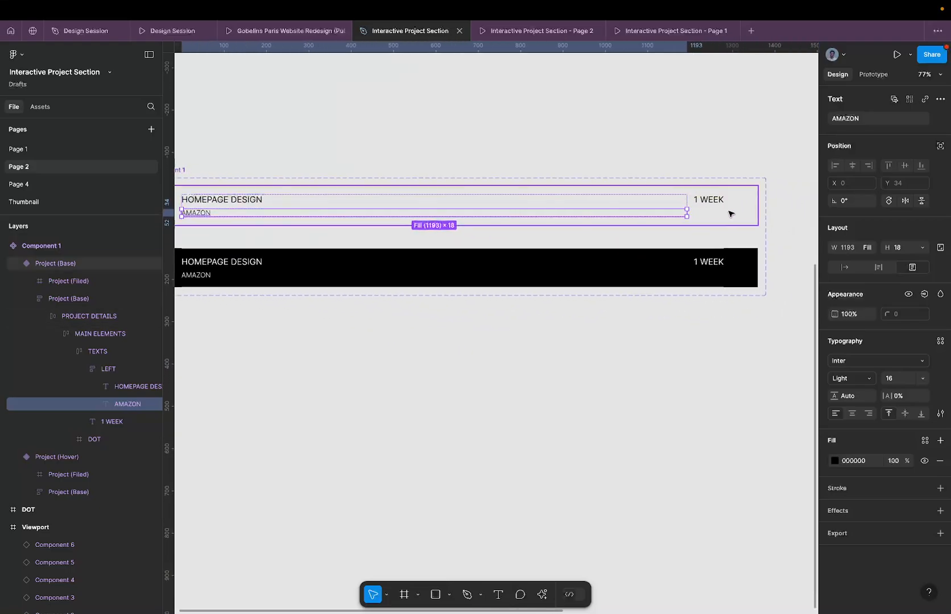
click(708, 199)
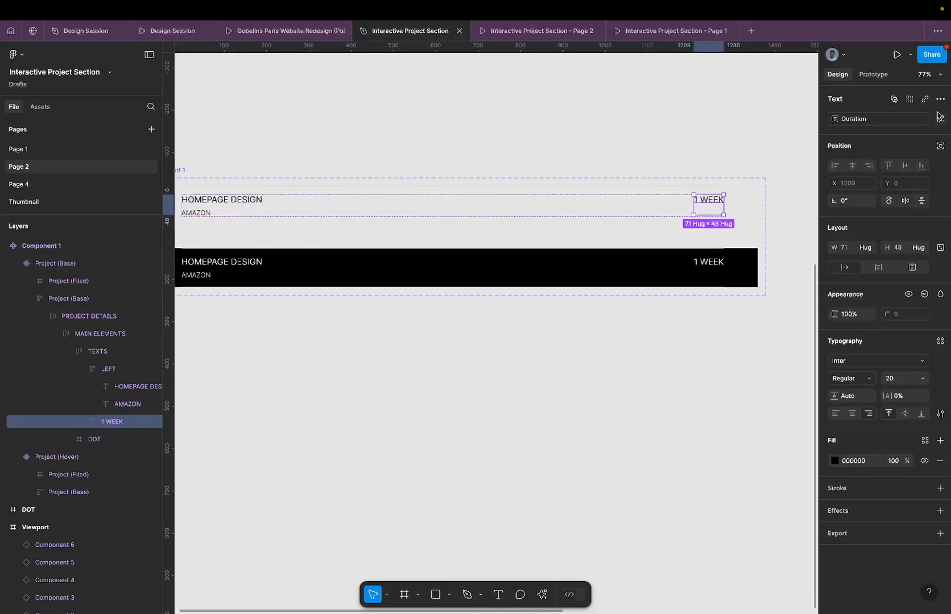
click(941, 119)
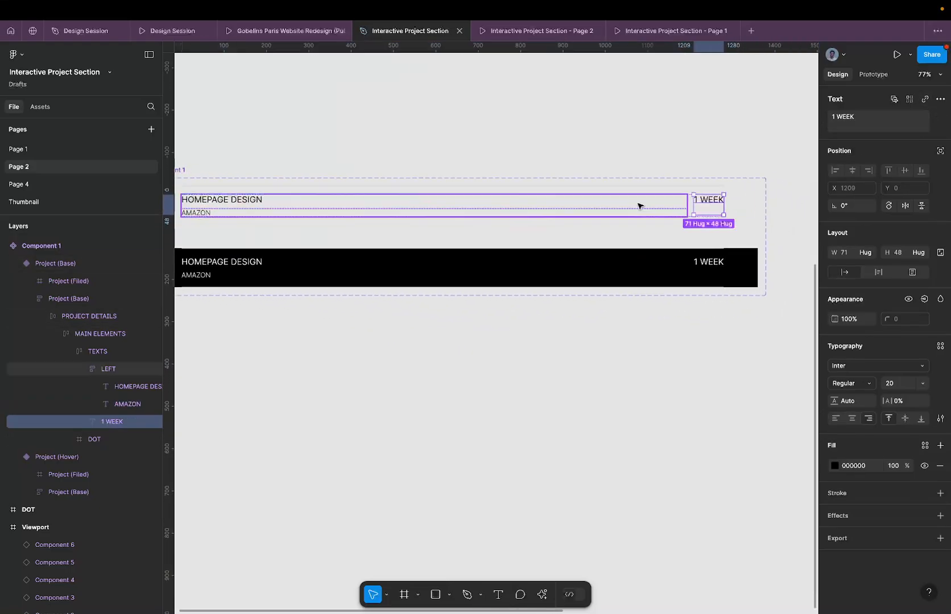
click(924, 101)
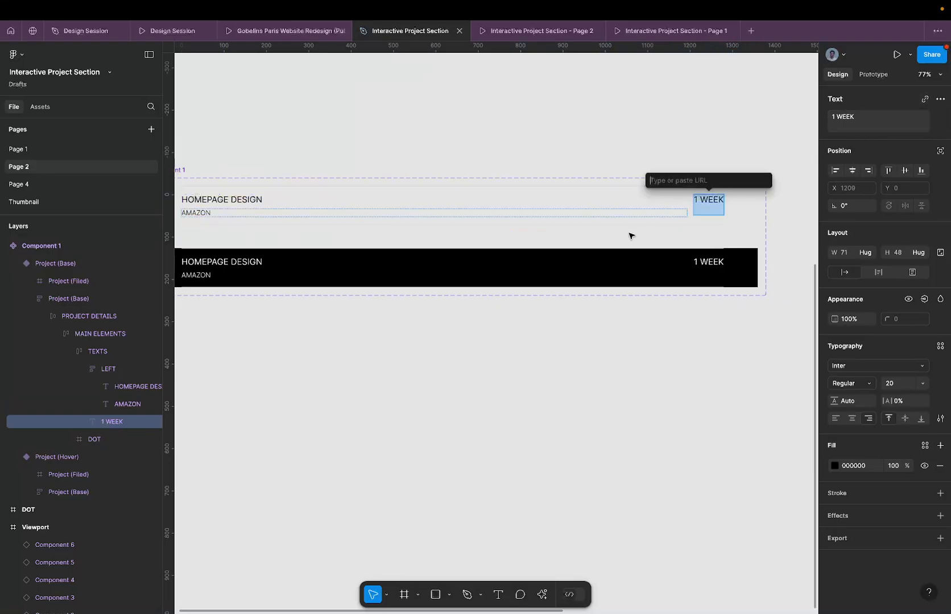
click(599, 152)
scroll(542, 163, down, 6)
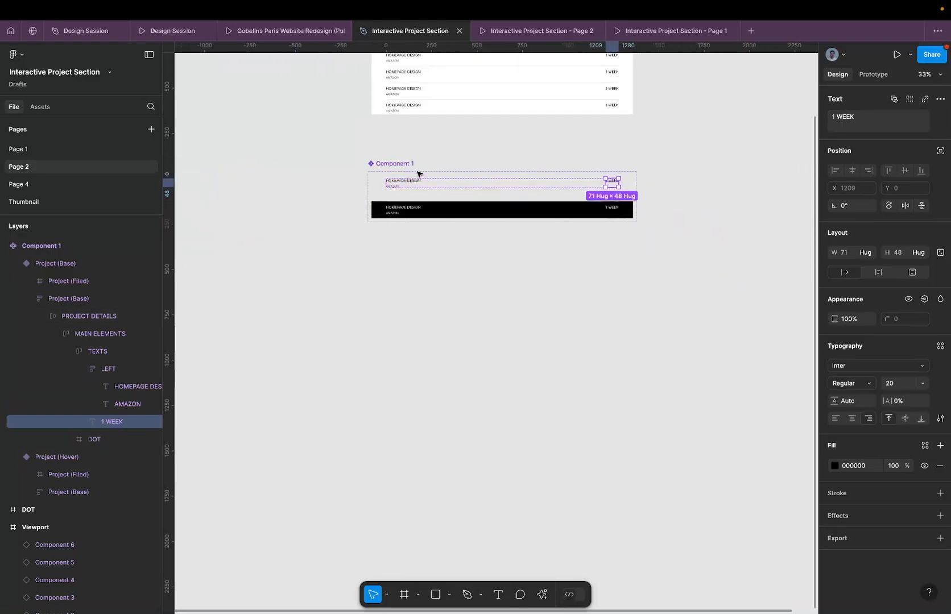
- Compare the title and client text of the Project (Base) and Project (Hover) variants
click(418, 174)
scroll(419, 174, up, 5)
scroll(418, 173, up, 3)
super+click(386, 199)
click(350, 289)
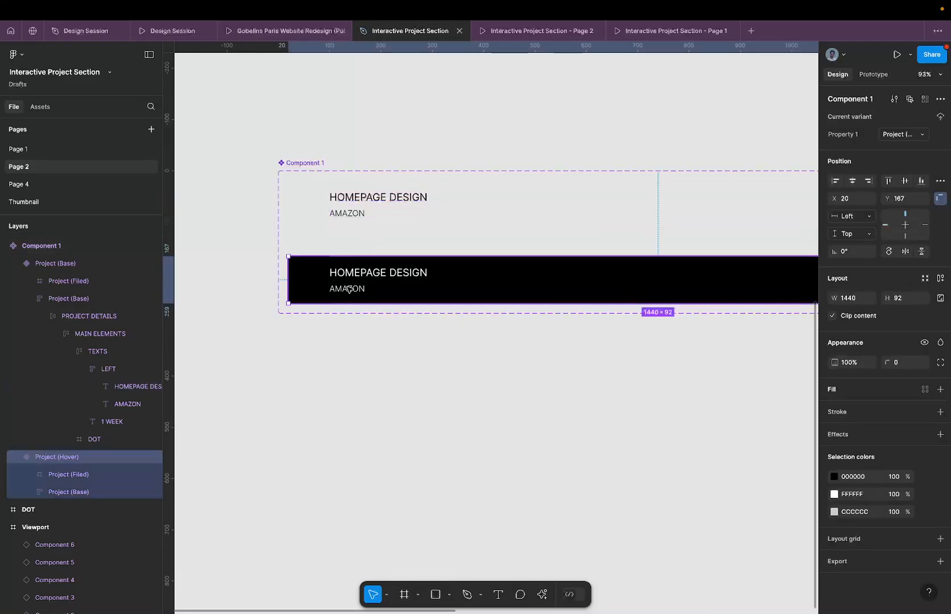
click(372, 214)
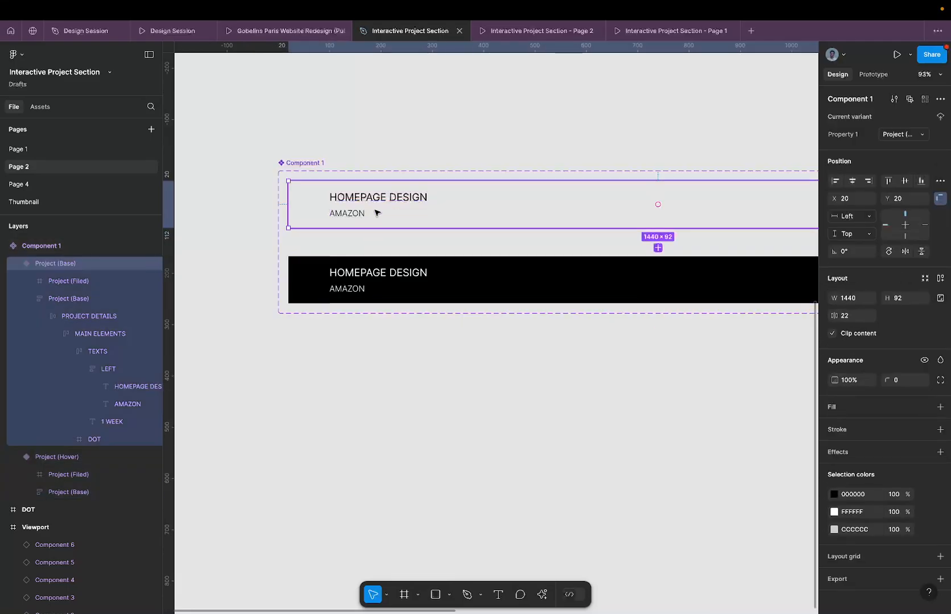
super+click(378, 198)
click(355, 287)
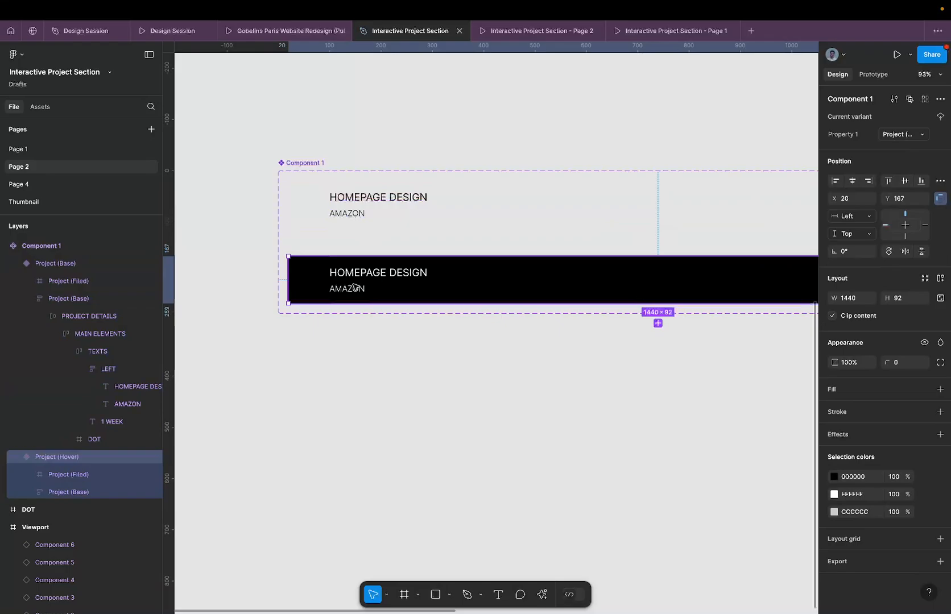
- Bind the HOMEPAGE DESIGN text in the Project (Base) variant to the Project Name variable
super+click(379, 199)
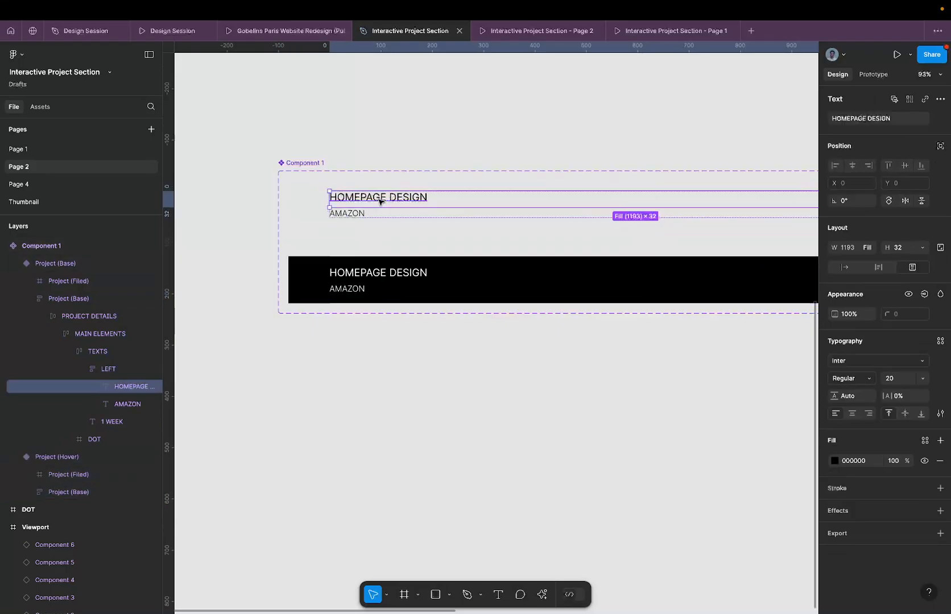
click(939, 119)
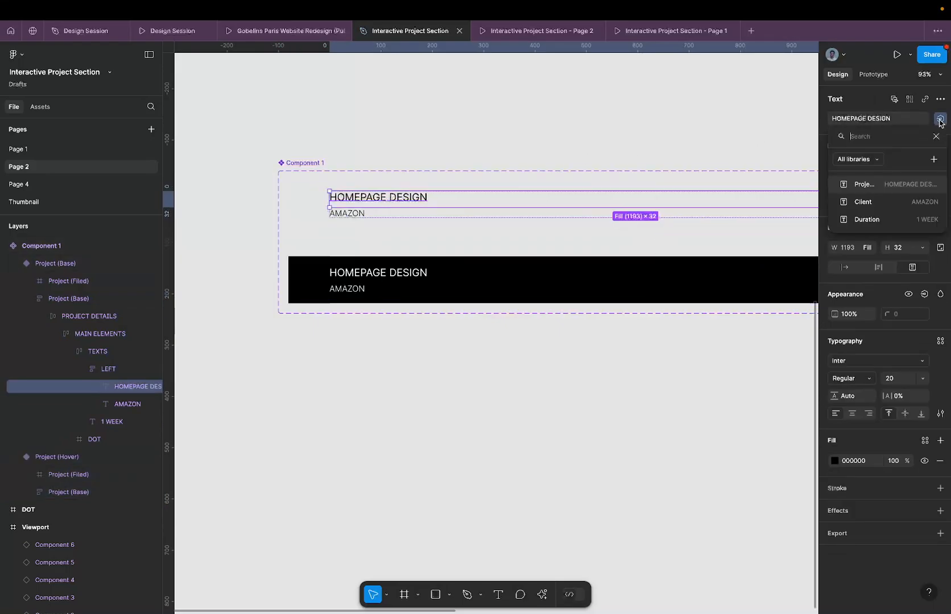
click(884, 188)
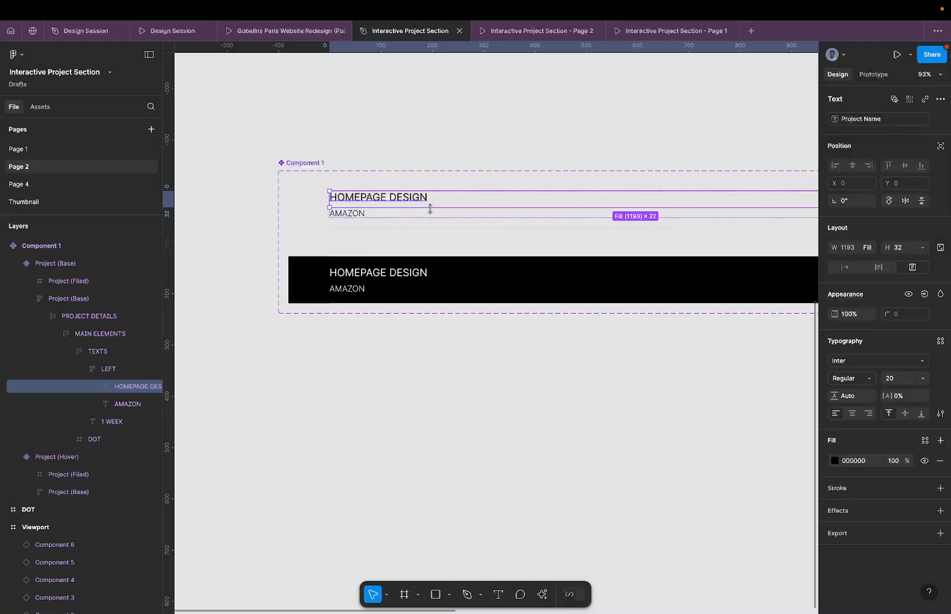
- Compare the two variants and detach the Project Name variable from the Project (Base) HOMEPAGE DESIGN text
click(435, 272)
click(436, 195)
click(357, 258)
click(355, 196)
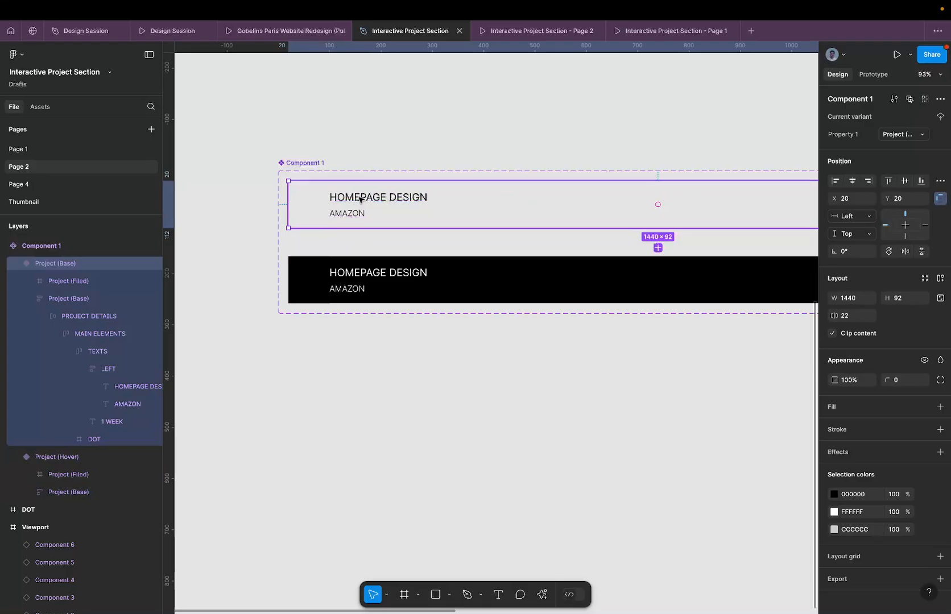
super+click(393, 197)
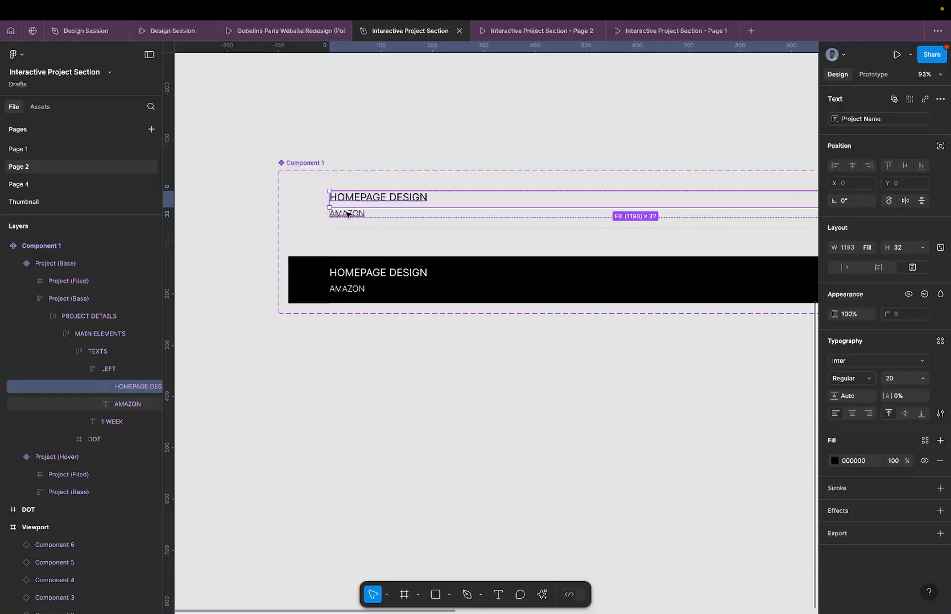
click(924, 119)
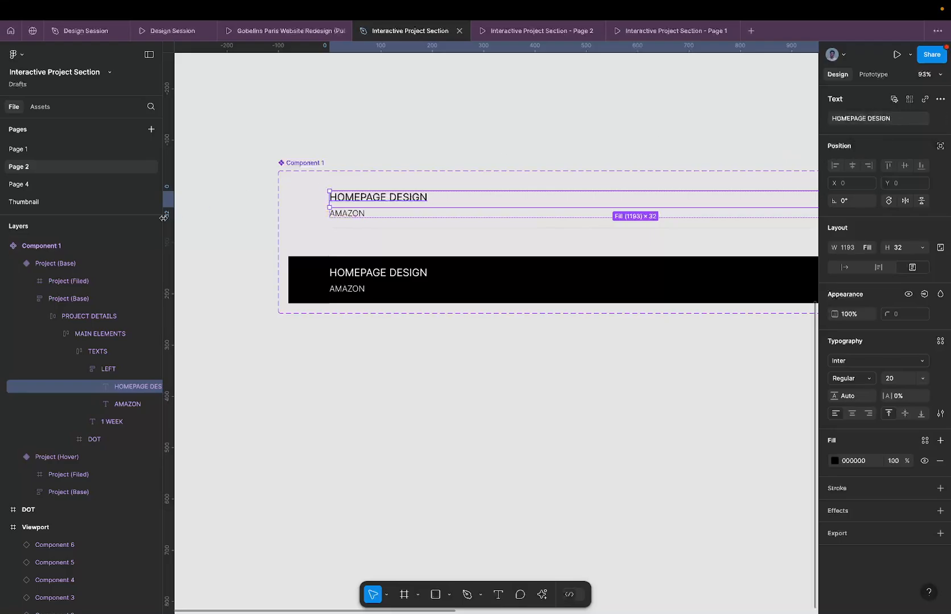
- Create a text property called Name of Project for the HOMEPAGE DESIGN text in the Project (Base) variant
click(452, 267)
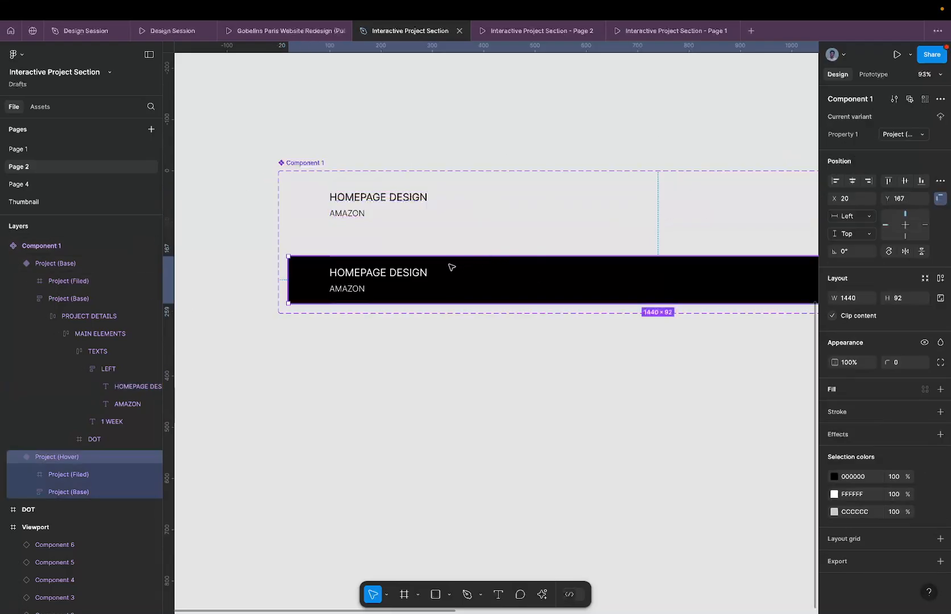
double_click(382, 200)
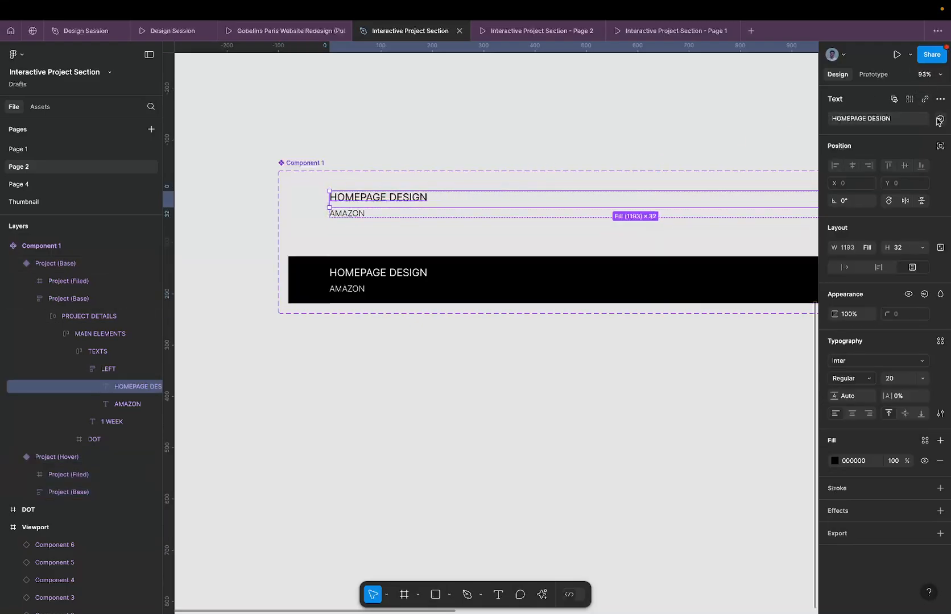
click(940, 118)
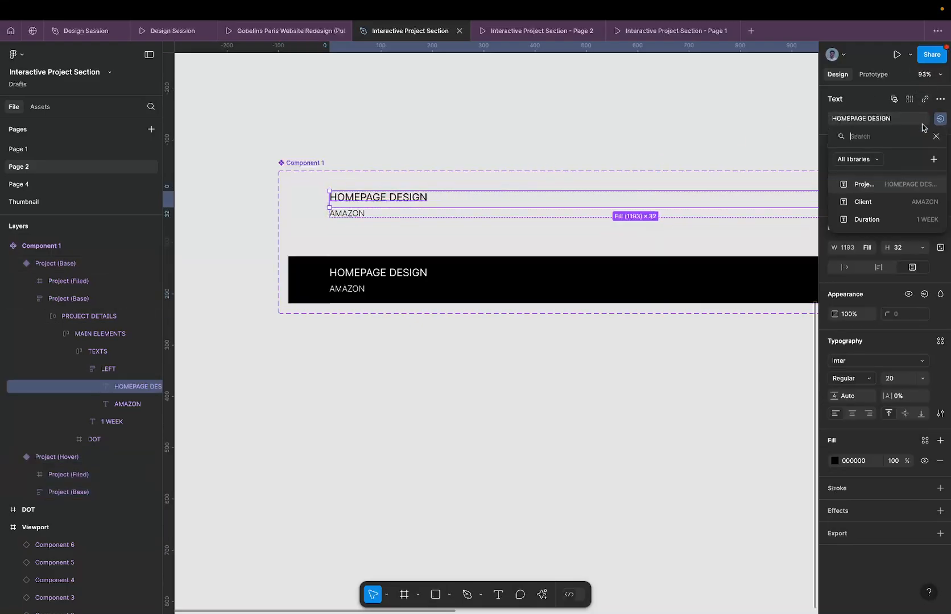
click(932, 160)
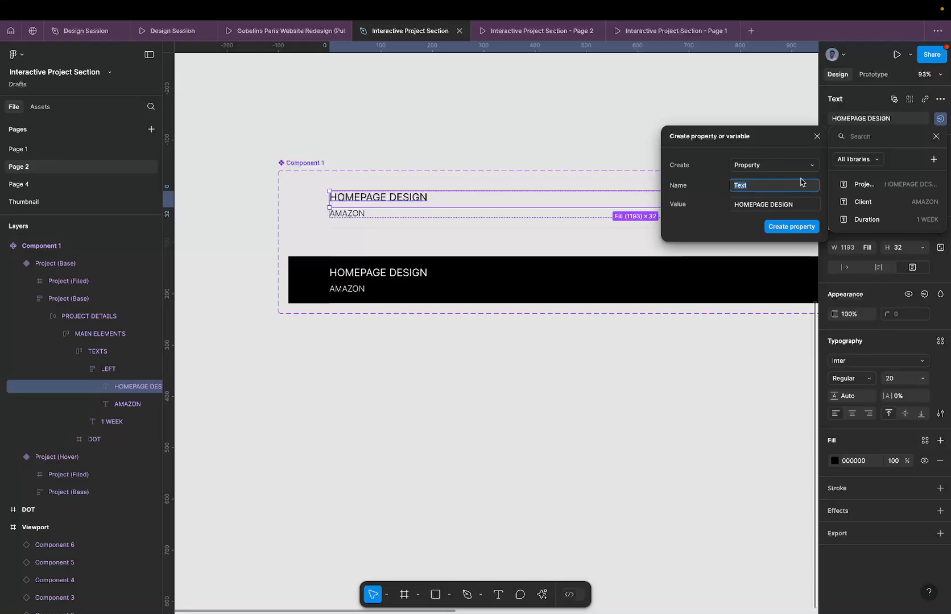
text(Name of Projec)
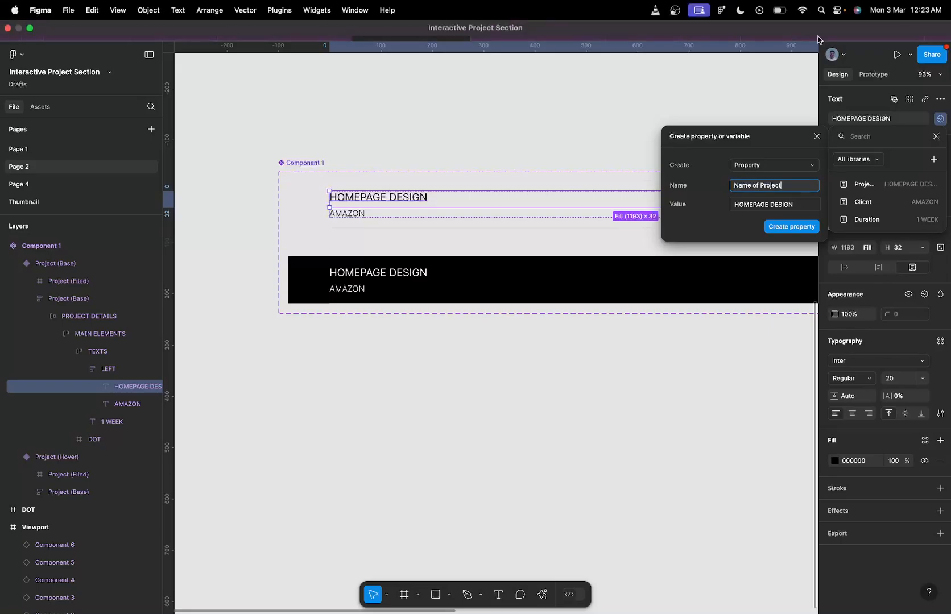
click(790, 230)
click(790, 228)
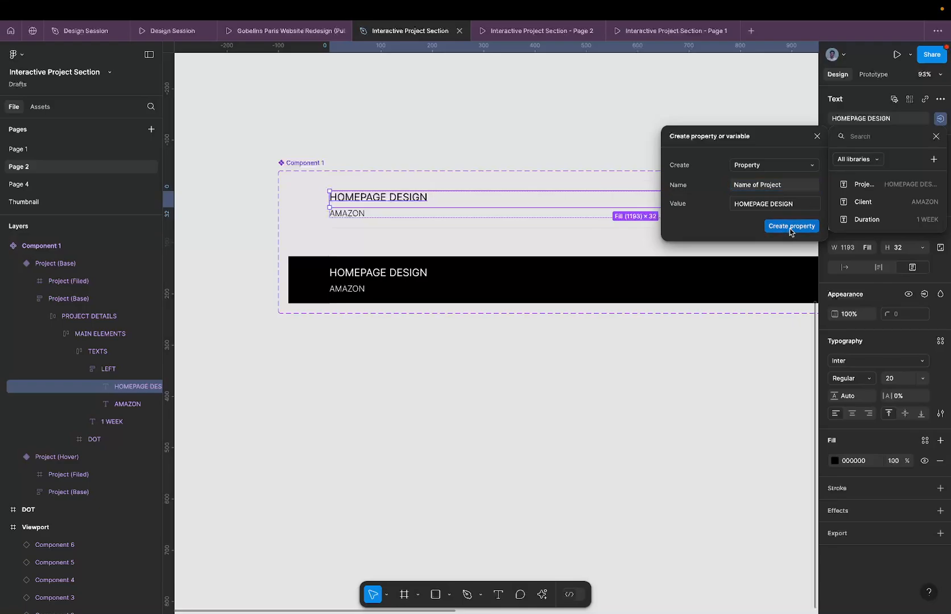
click(608, 181)
scroll(608, 180, down, 1)
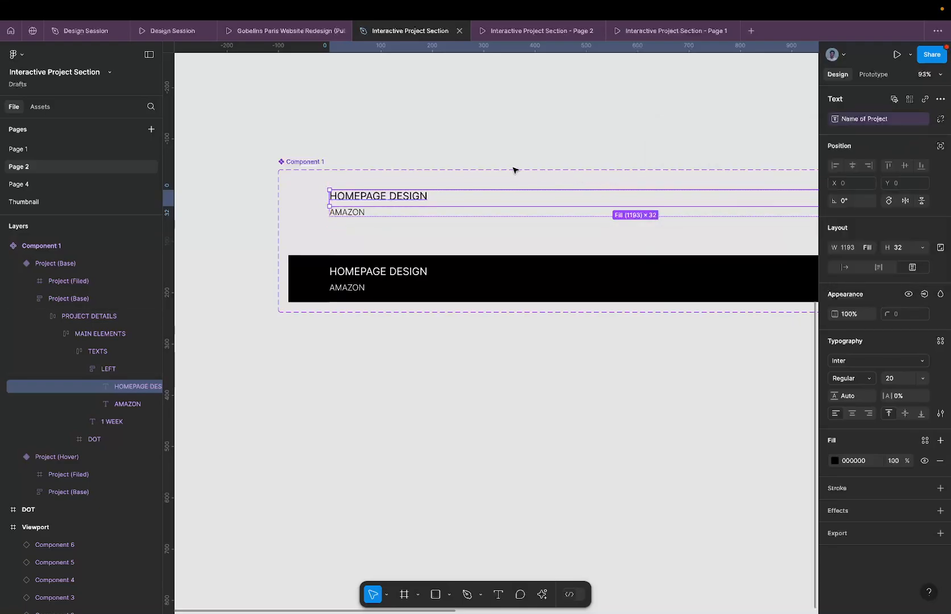
- Create a text property called Name of Client for the AMAZON text in the Project (Base) variant
scroll(355, 194, down, 2)
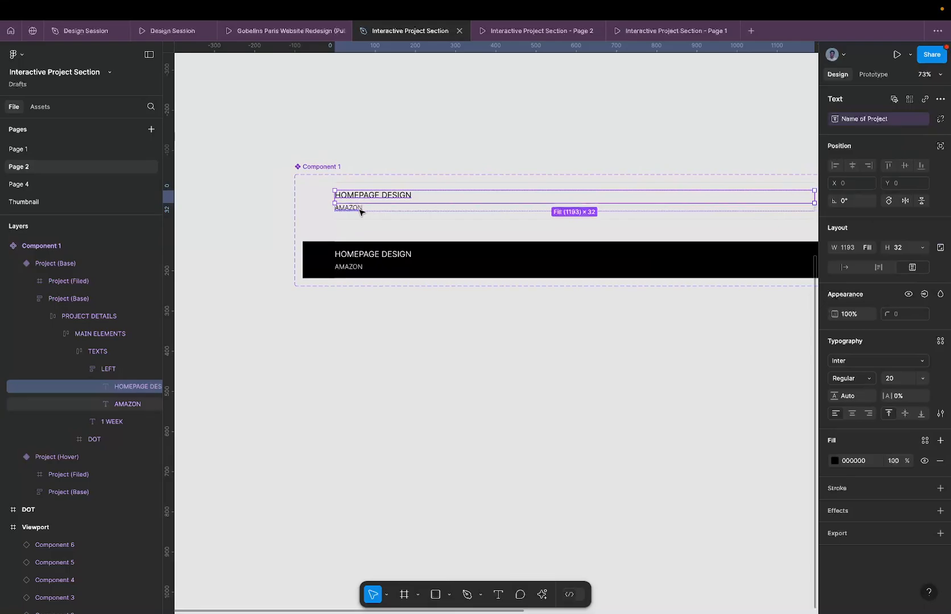
click(360, 211)
scroll(374, 195, up, 3)
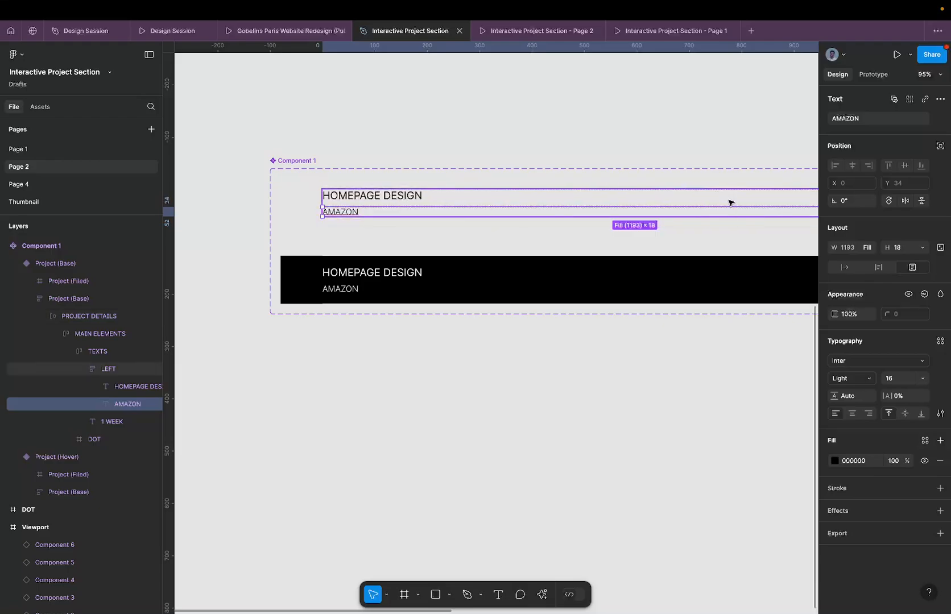
drag(654, 118, 539, 120)
scroll(524, 131, down, 3)
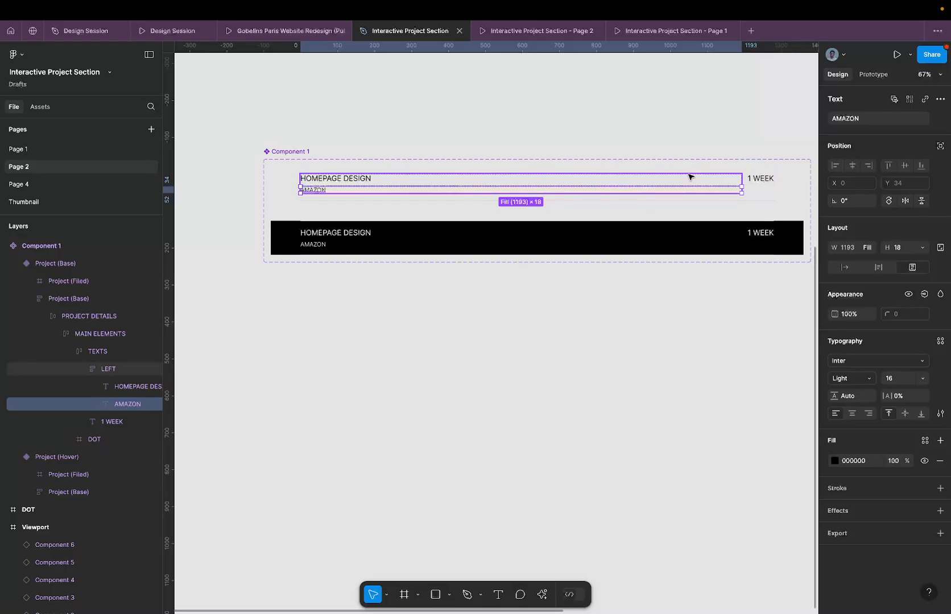
scroll(313, 191, up, 5)
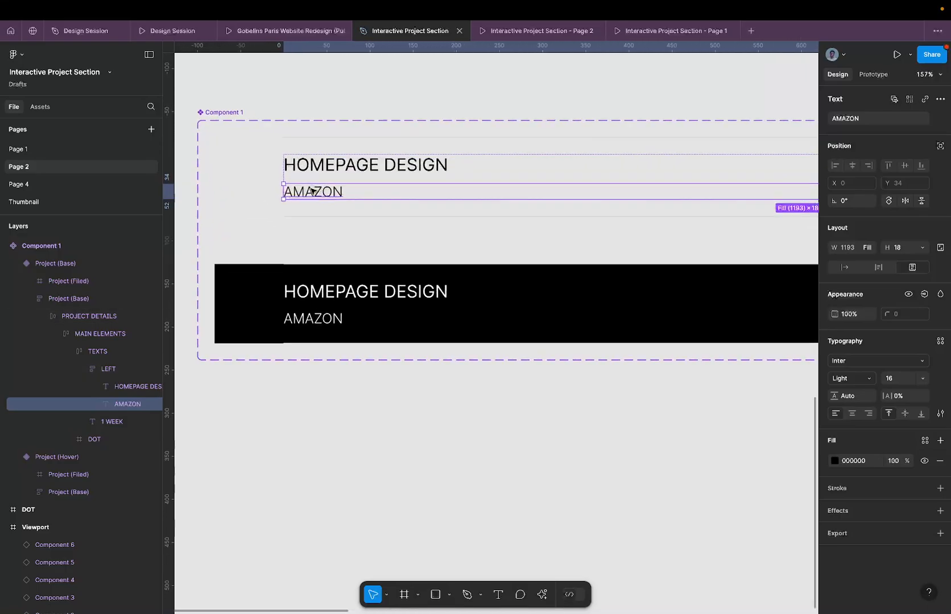
scroll(313, 191, up, 1)
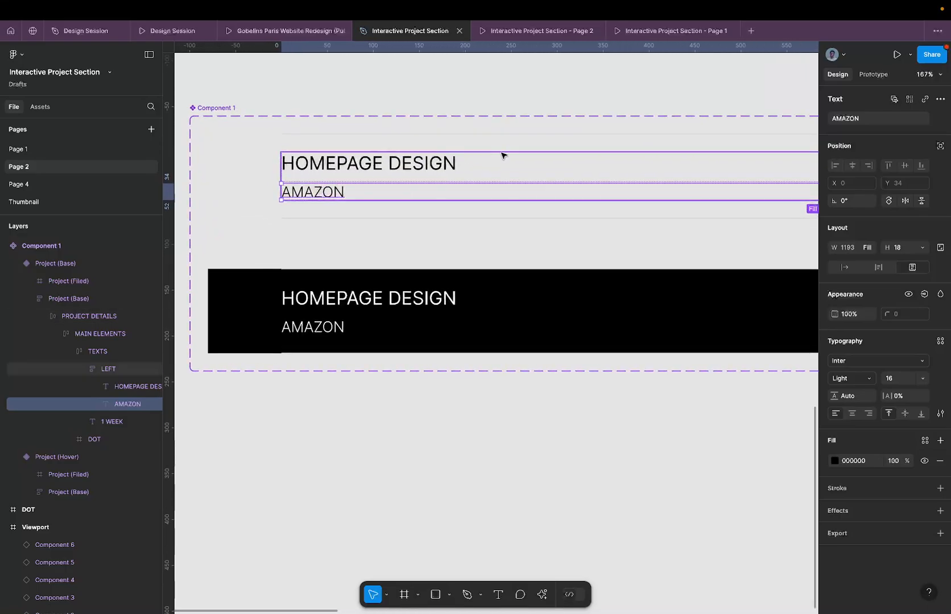
click(940, 120)
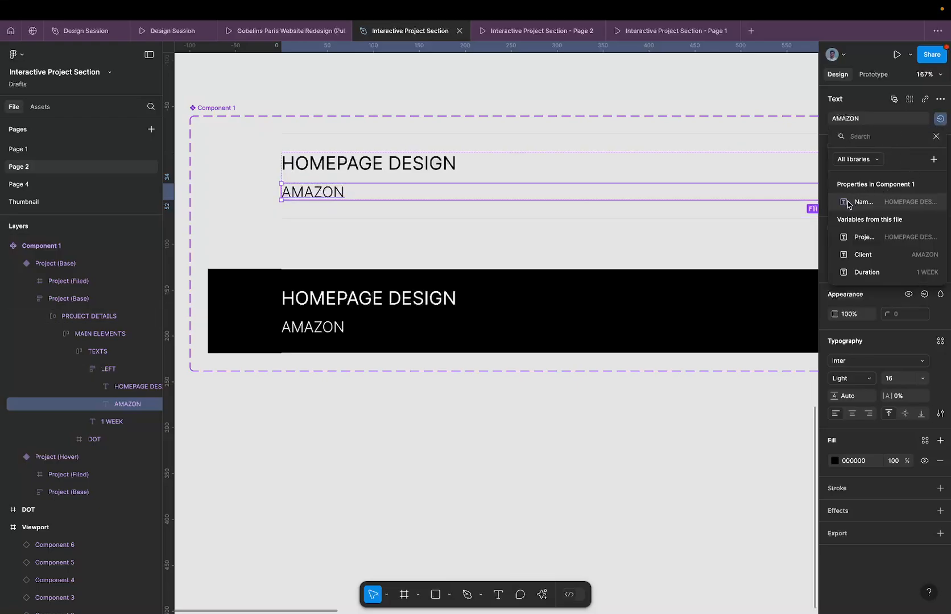
click(933, 161)
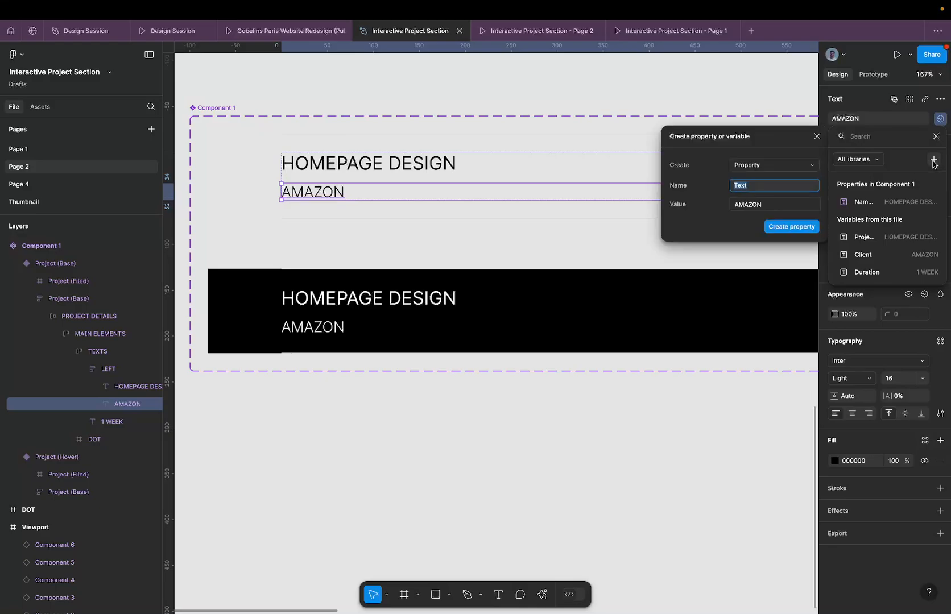
text(Name of Clien)
key(Return)
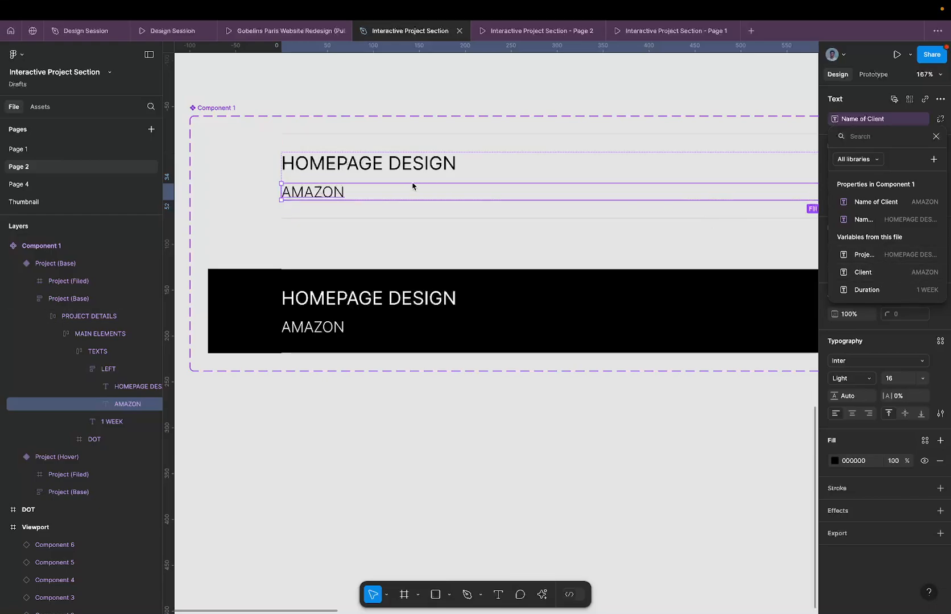
scroll(316, 188, down, 5)
key(Escape)
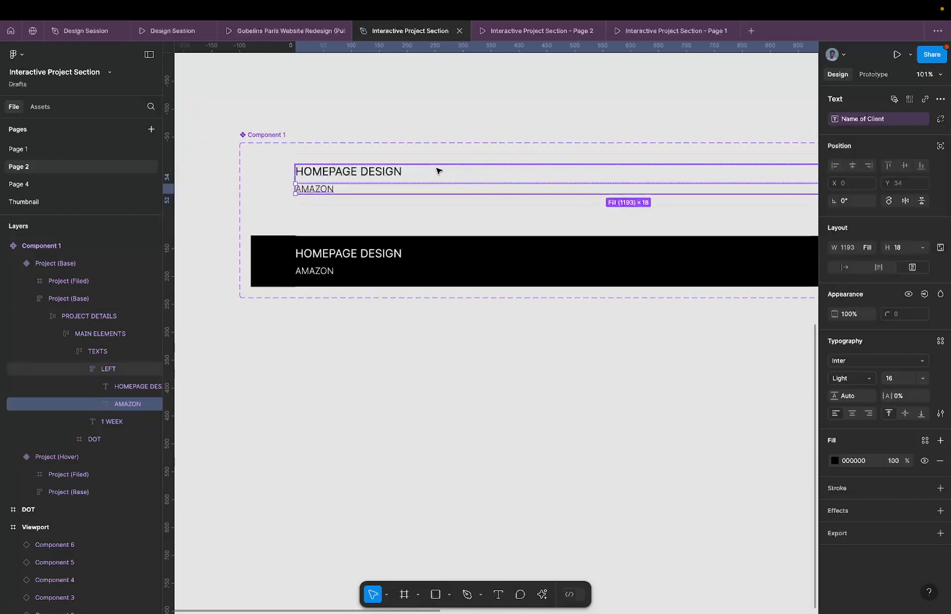
- Create a text property called Project Duratrion for the 1 WEEK text in the Project (Base) variant
drag(447, 170, 253, 155)
click(791, 158)
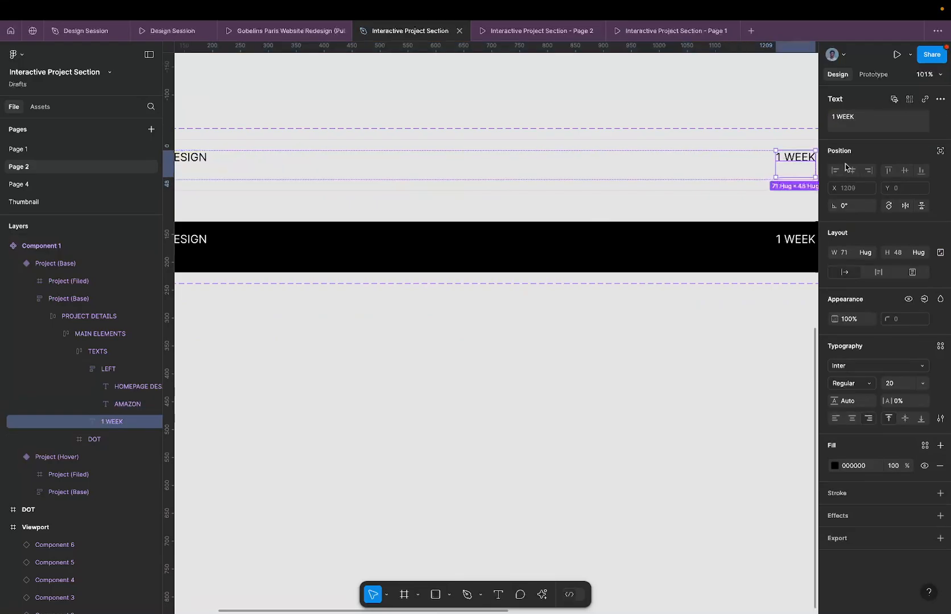
click(939, 118)
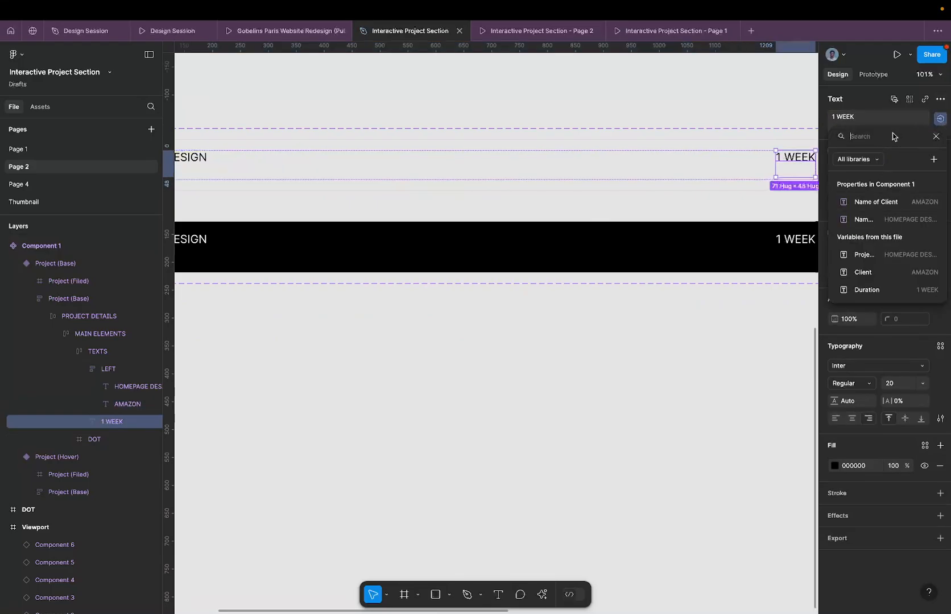
click(933, 159)
text(N)
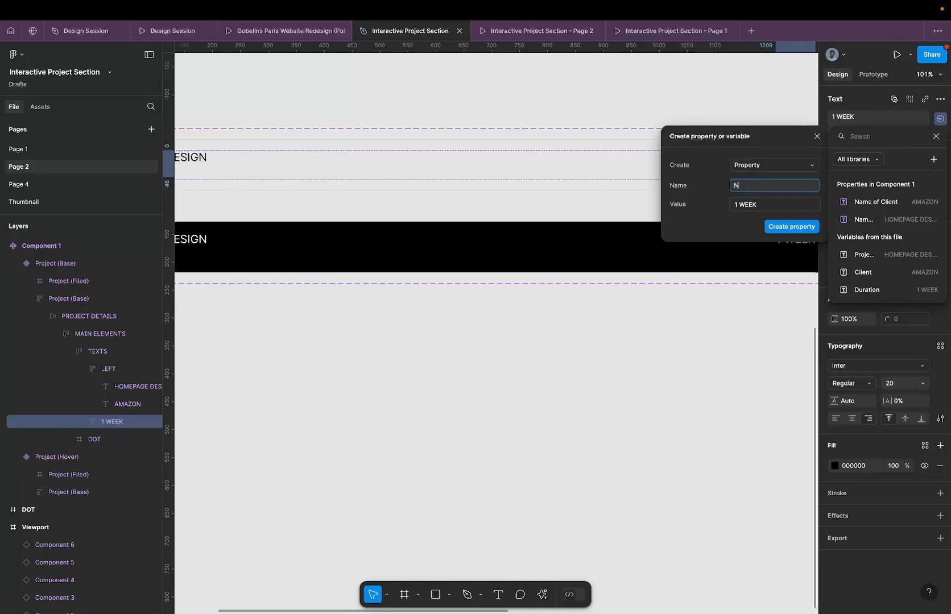
key(BackSpace)
key(BackSpace)
key(BackSpace)
text(P)
key(BackSpace)
text(Project Duratrion)
click(793, 227)
scroll(699, 198, down, 5)
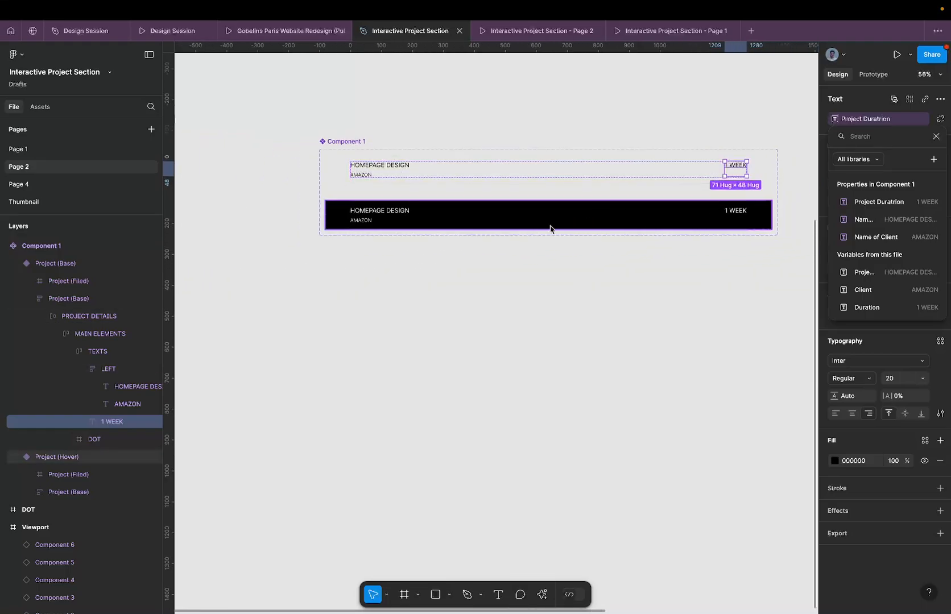
key(Escape)
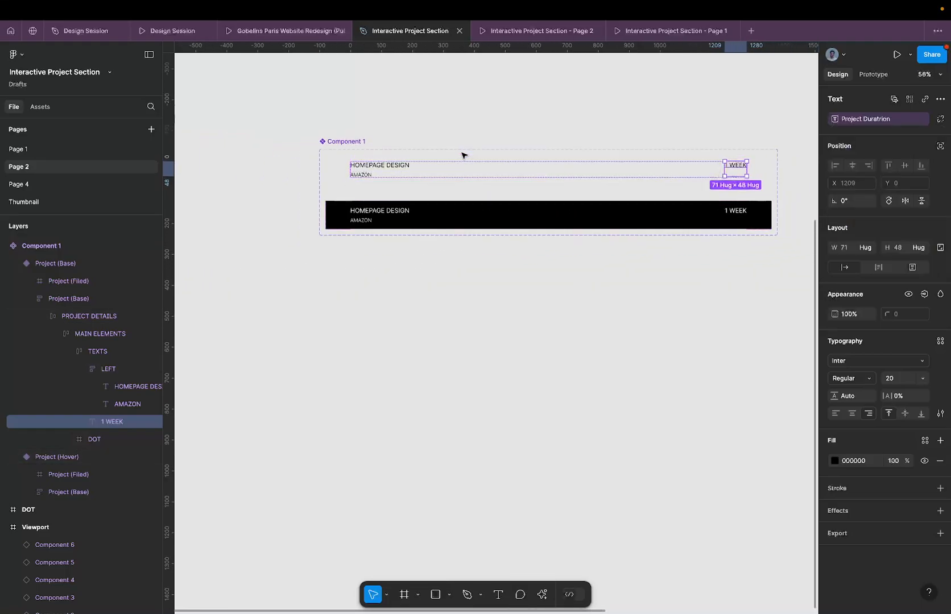
- In the base variant's Project (Filed) layer, replace the HOMEPAGE DESIGN text's Project Name variable with the Name of Project property
click(426, 205)
click(412, 168)
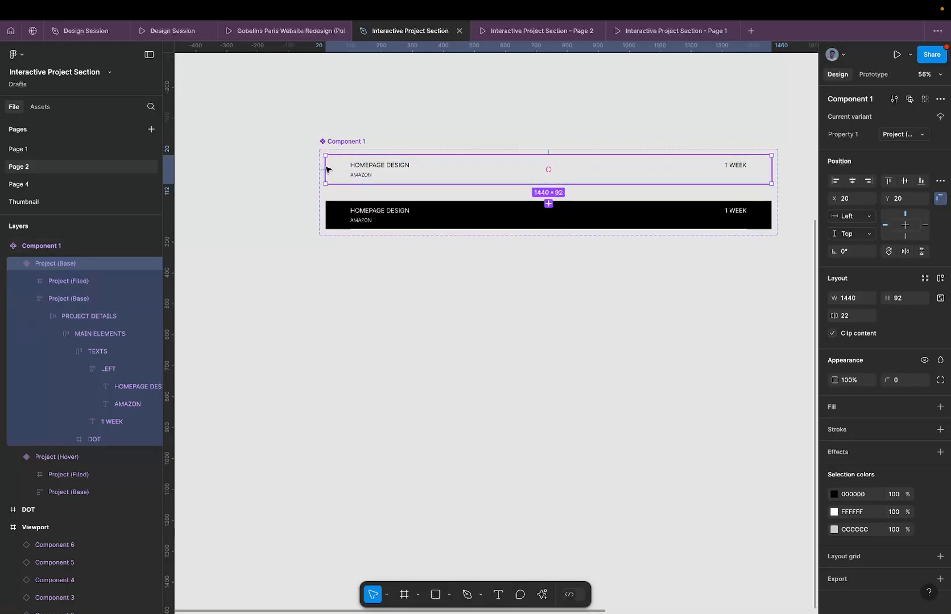
click(109, 281)
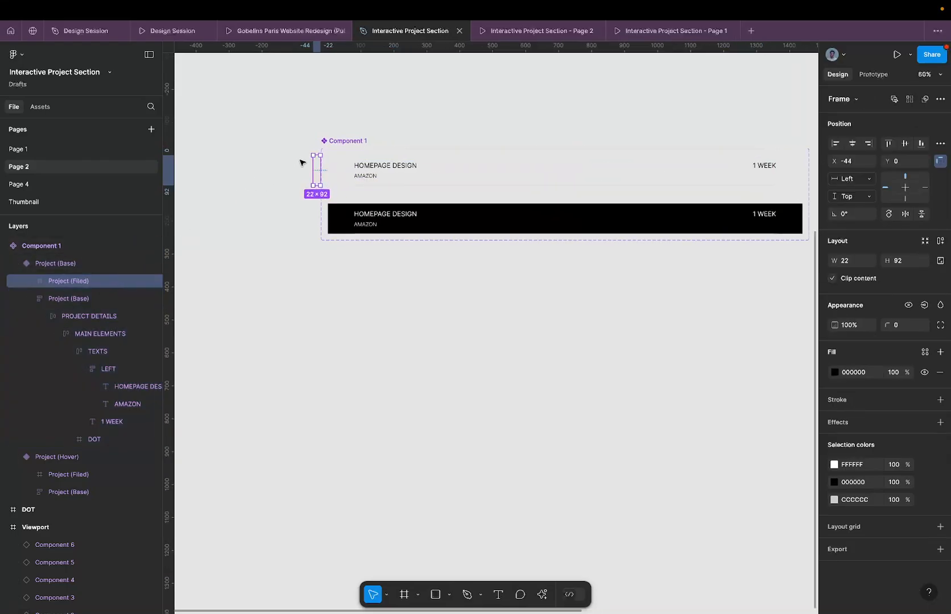
ctrl+scroll(299, 163, up, 3)
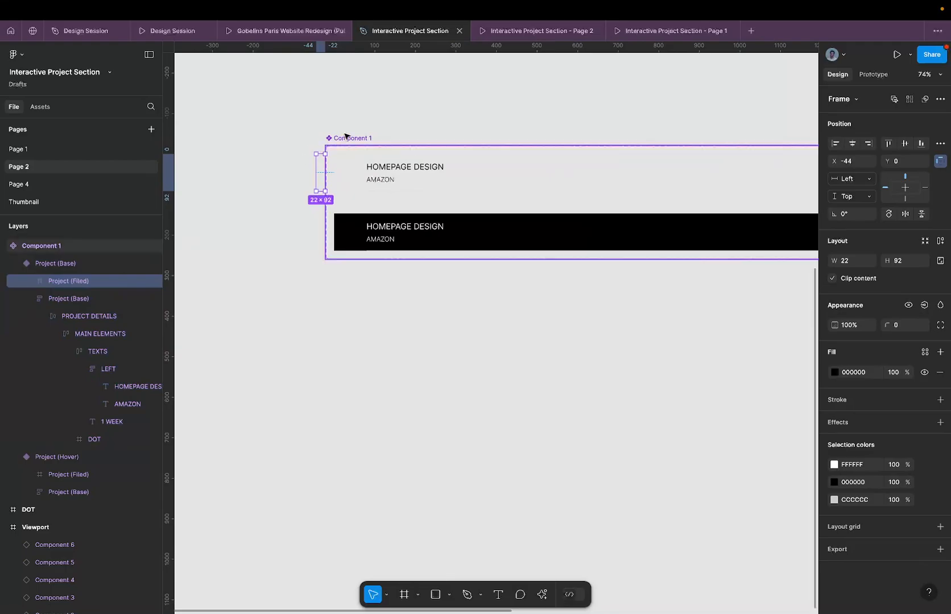
ctrl+scroll(341, 154, up, 3)
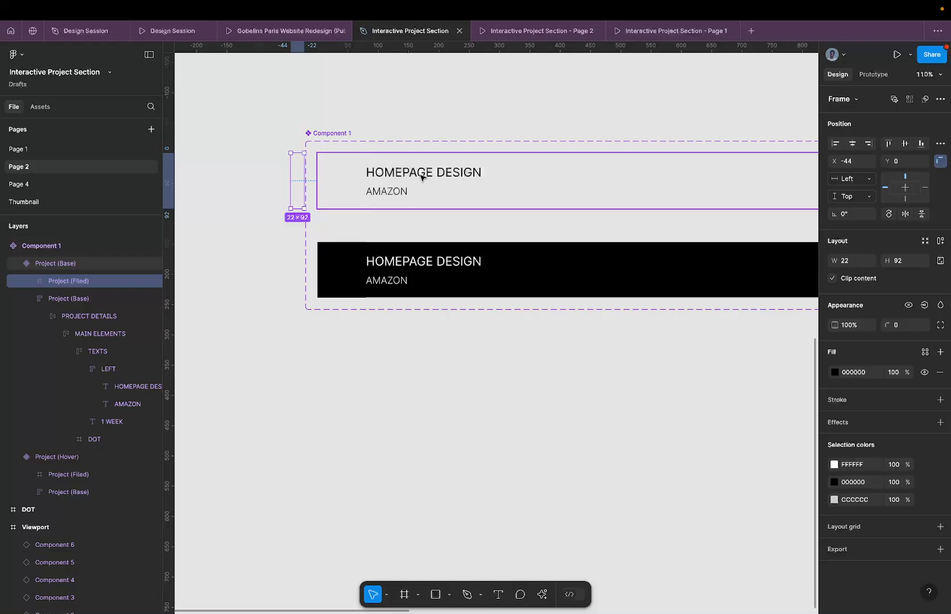
key(Return)
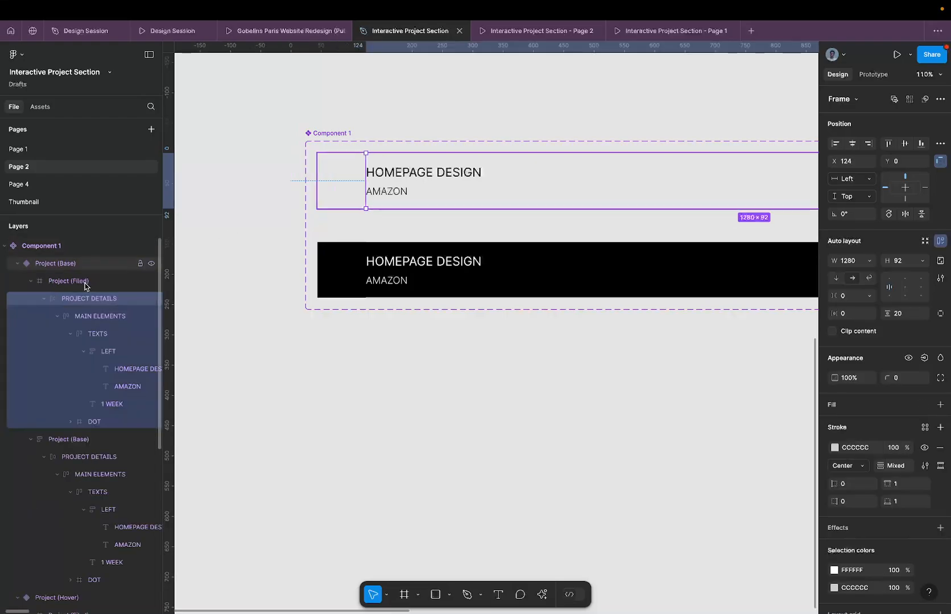
click(124, 367)
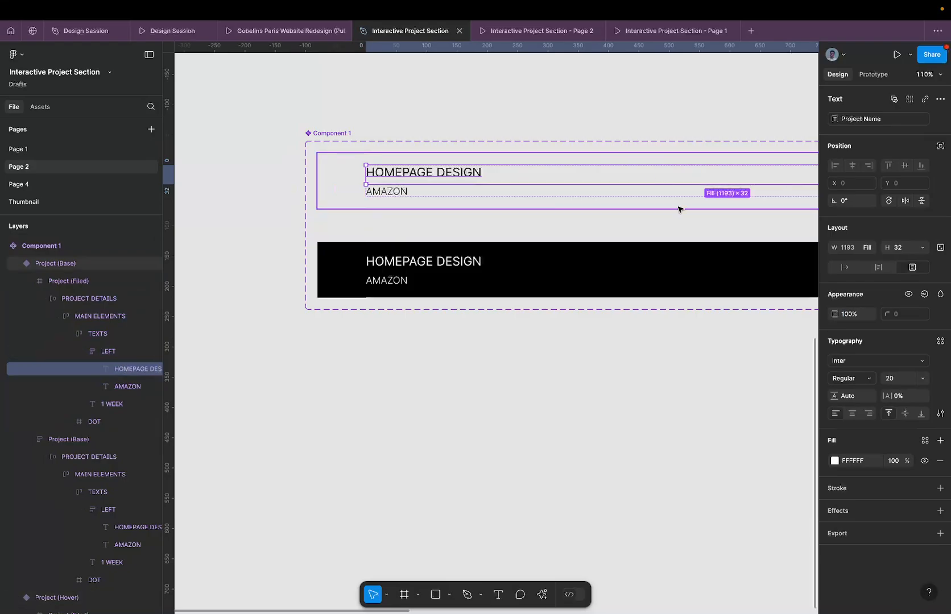
click(934, 122)
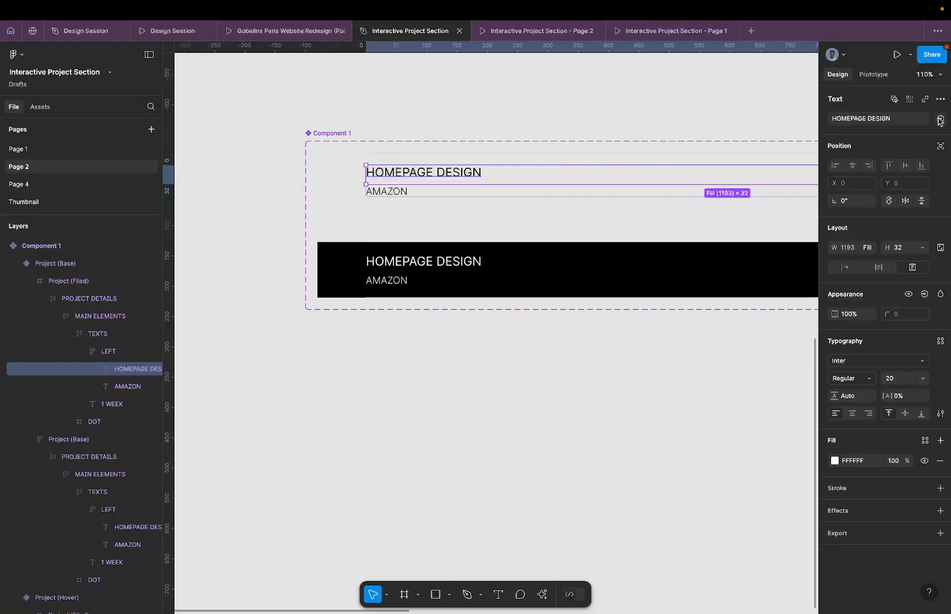
click(939, 119)
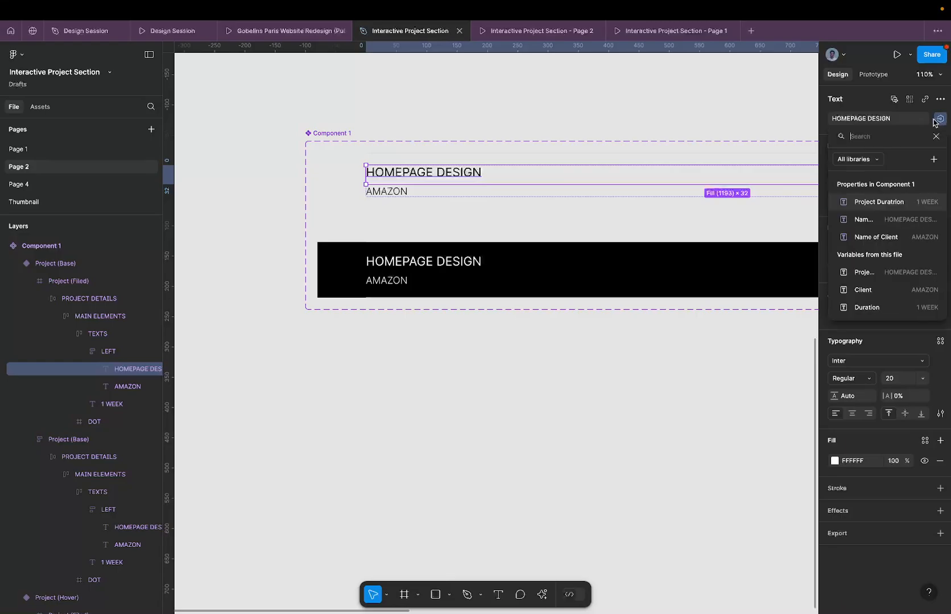
click(883, 223)
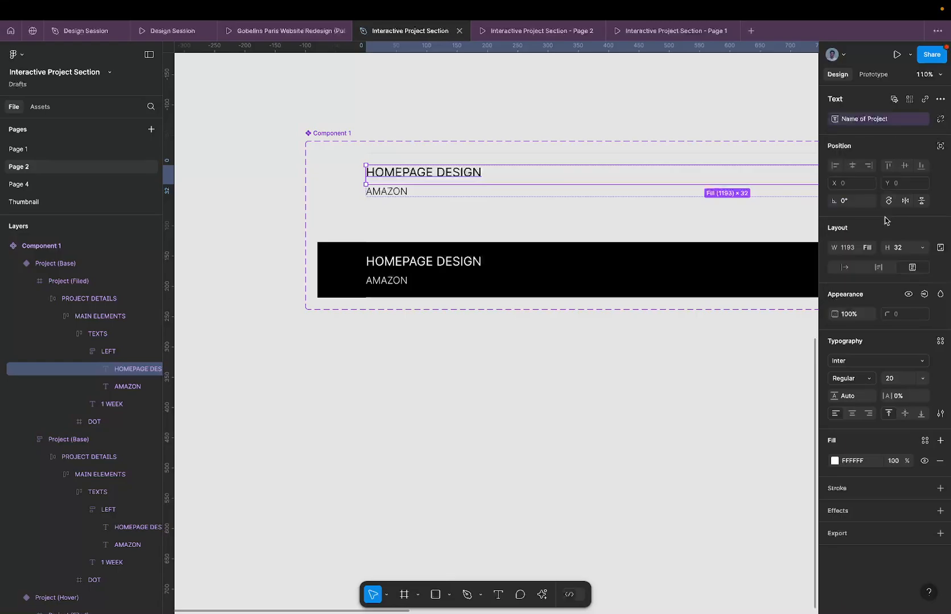
- Replace the Client variable on the AMAZON text inside the base variant's Project (Filed) layer with the Name of Client property
click(119, 386)
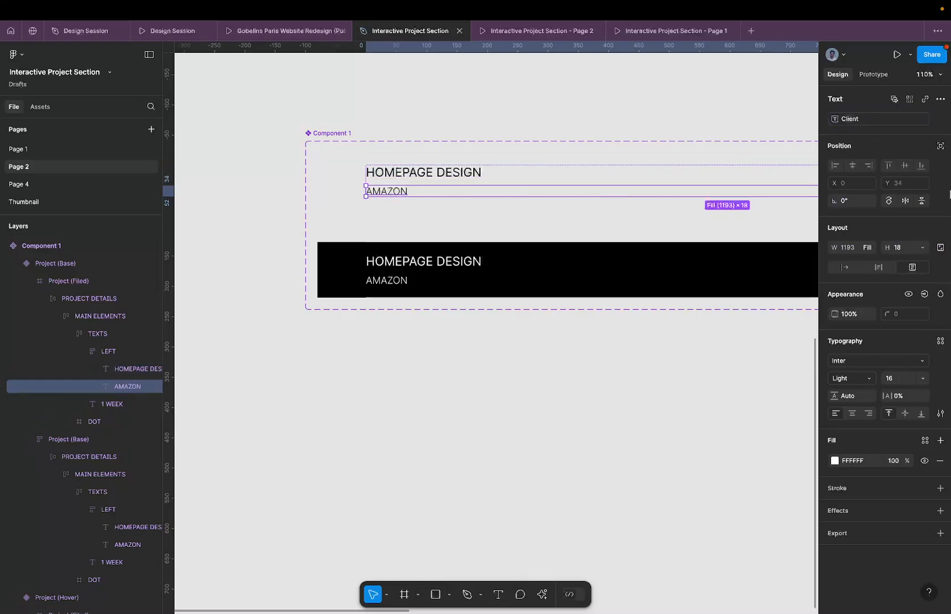
click(940, 120)
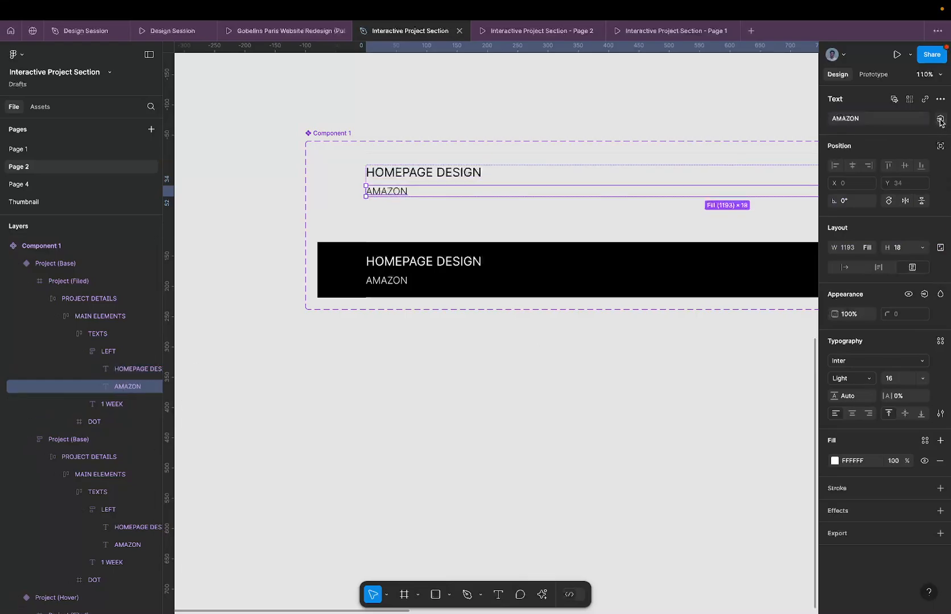
click(940, 120)
click(870, 236)
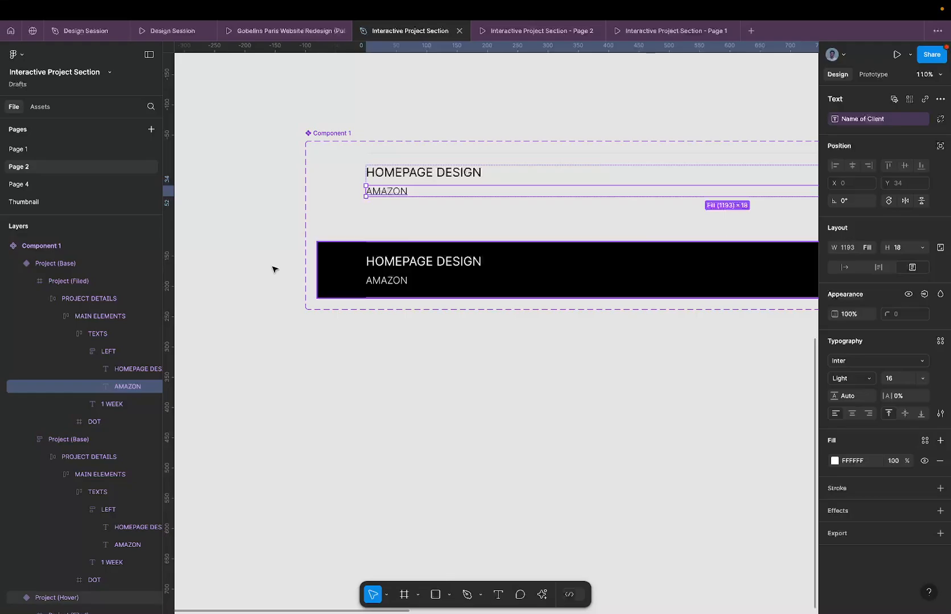
- Replace the Duration variable on the 1 WEEK text inside the base variant's Project (Filed) layer with the Project Duratrion property
click(114, 405)
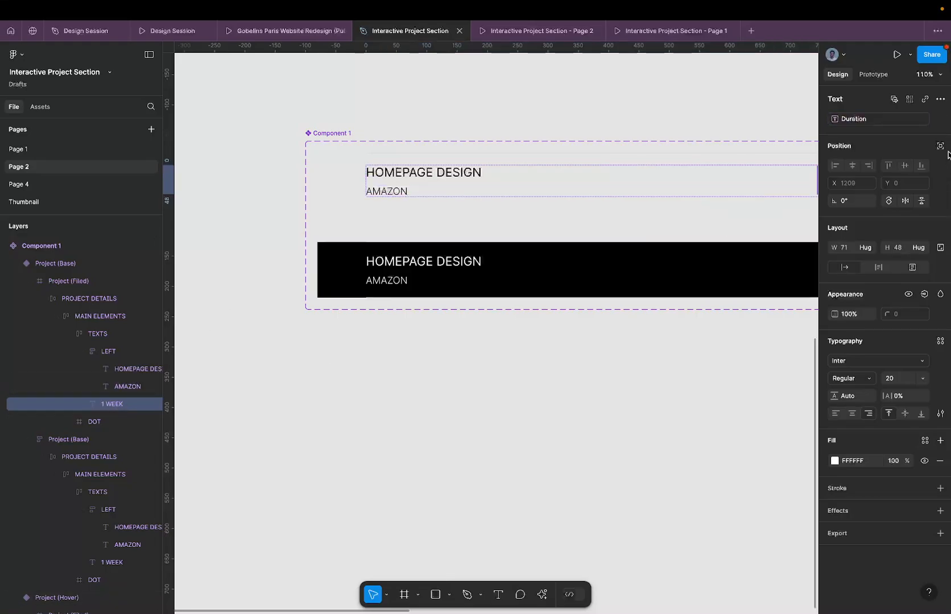
click(941, 119)
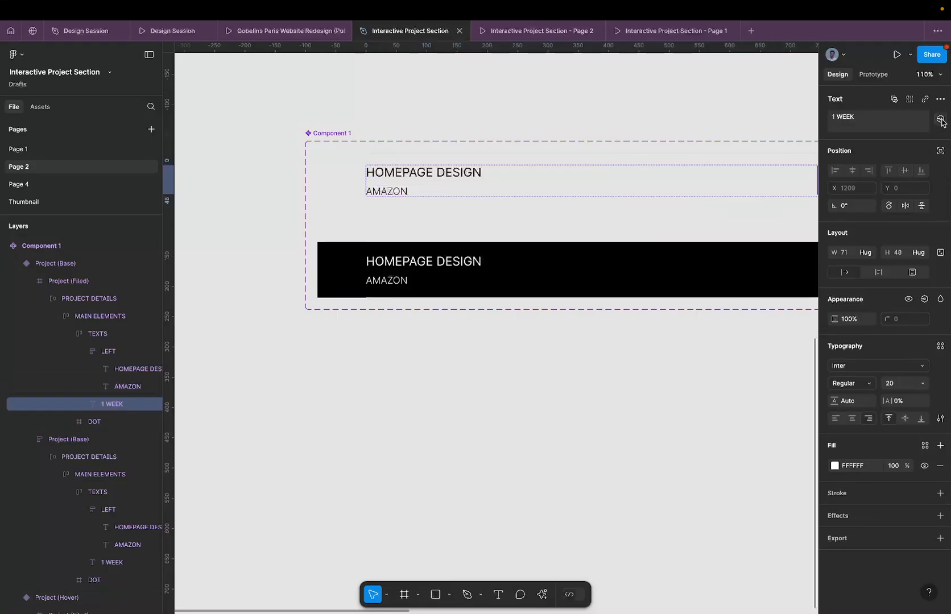
click(940, 119)
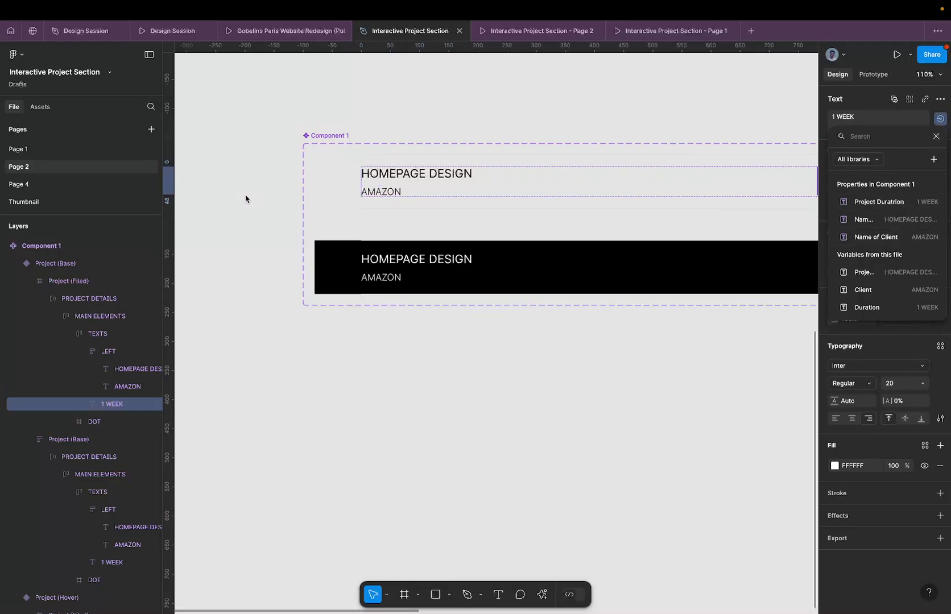
scroll(246, 196, down, 5)
click(908, 202)
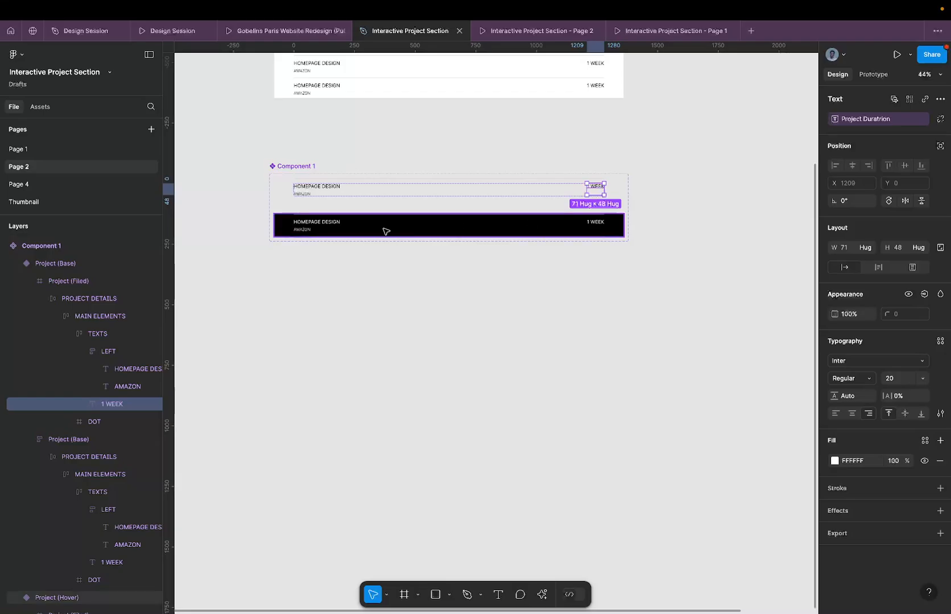
- Place an instance of the Project (Base) variant below the component set and compare its text properties with the third OUR WORK row
scroll(342, 233, up, 2)
click(336, 220)
click(328, 181)
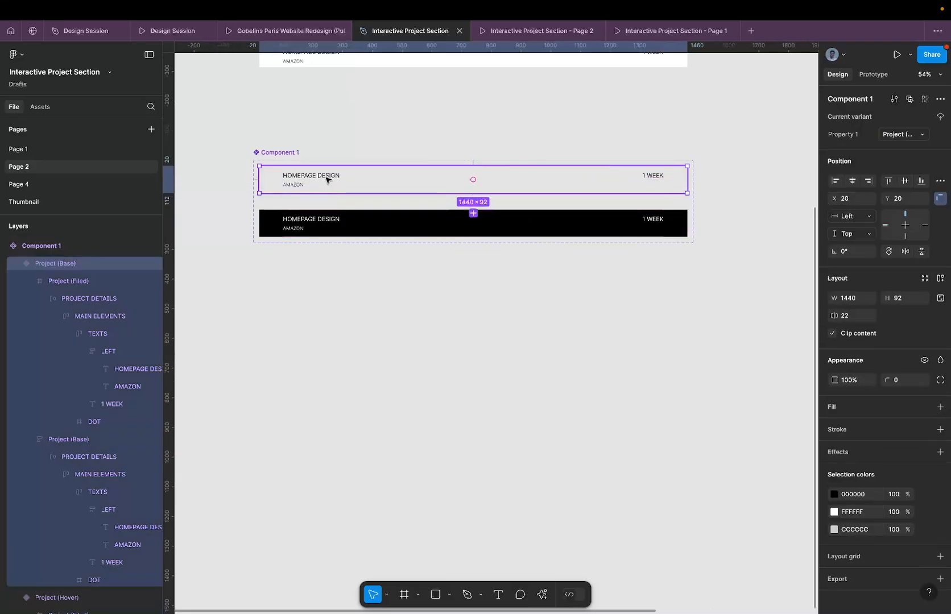
click(327, 181)
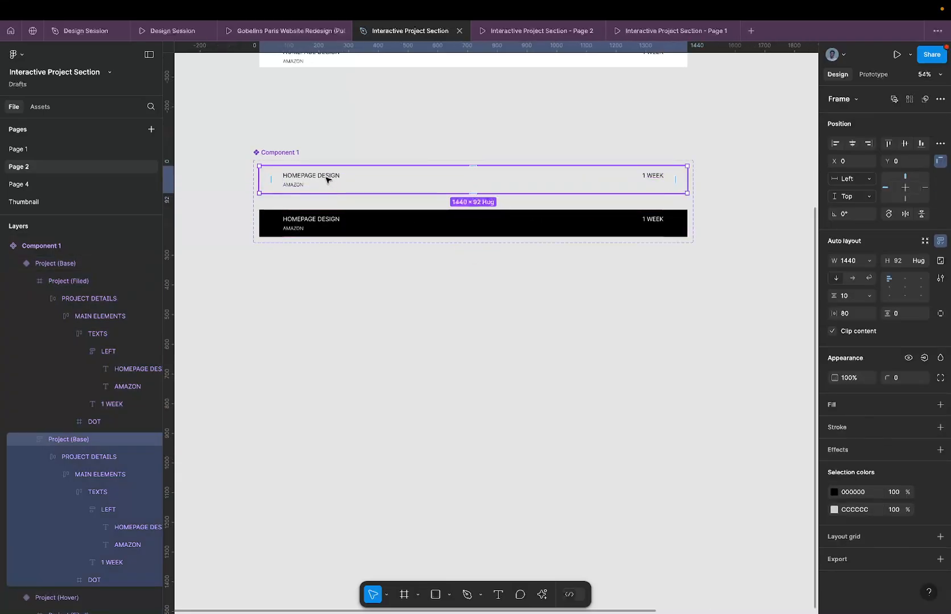
click(330, 215)
click(320, 183)
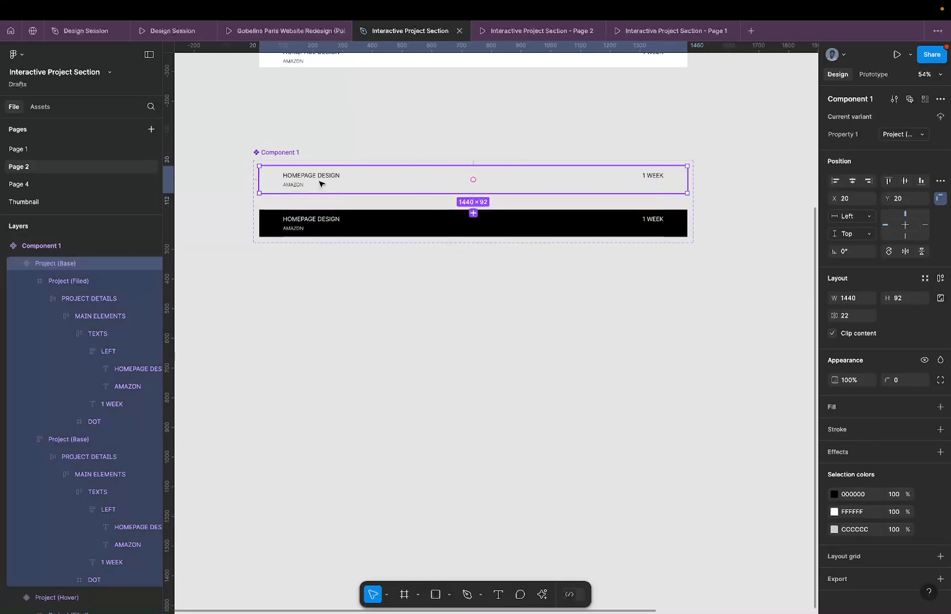
scroll(320, 183, down, 1)
drag(319, 183, 368, 322)
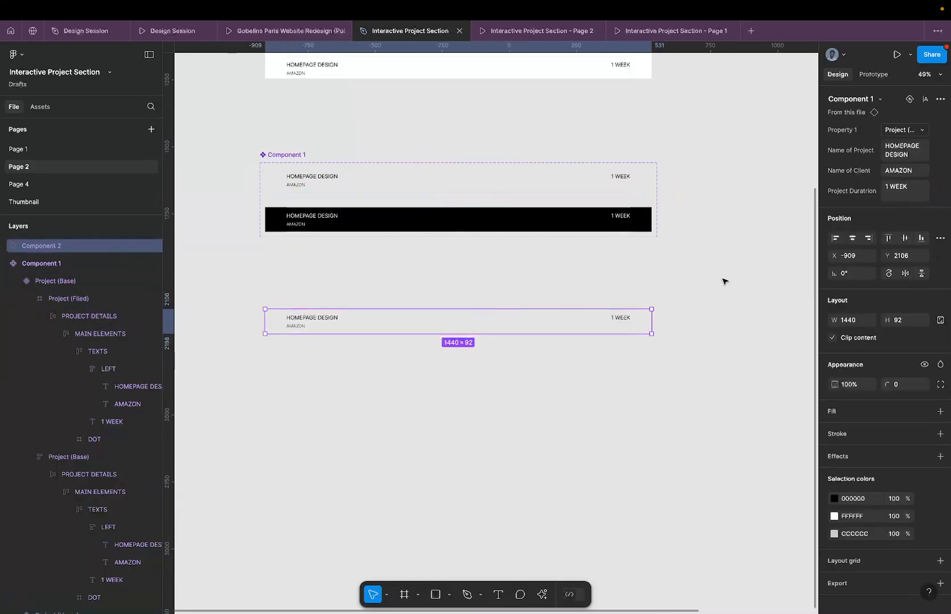
scroll(574, 262, up, 3)
click(471, 116)
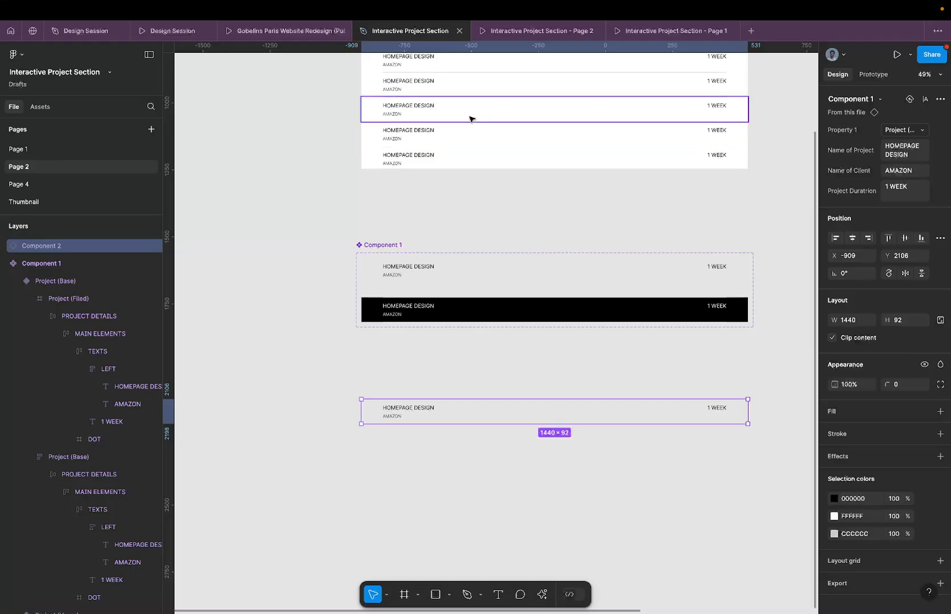
scroll(455, 100, up, 3)
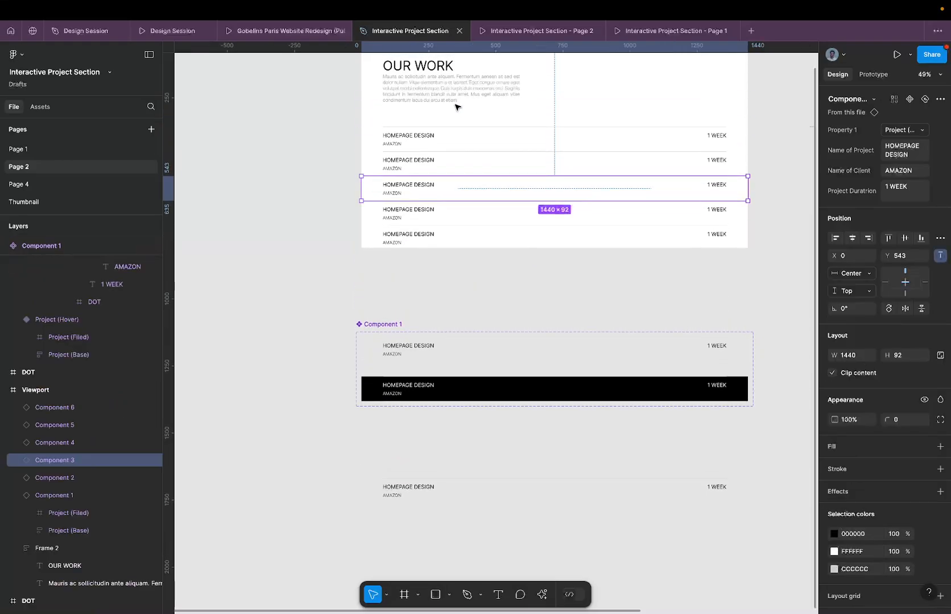
- Link the HOMEPAGE DESIGN texts in the Project (Filed) layers of both variants, selected together from the hover variant, to the Name of Project property
click(422, 393)
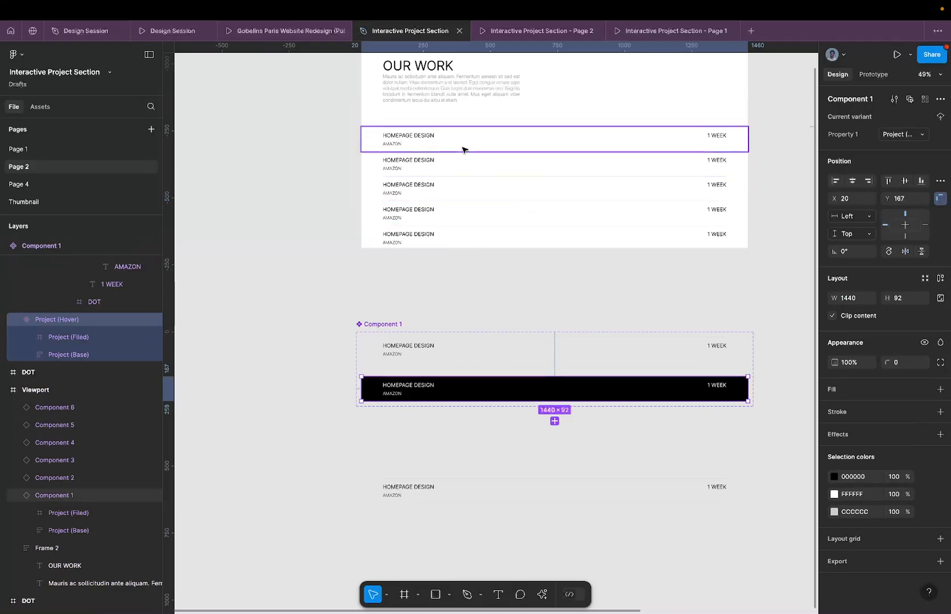
scroll(420, 384, up, 3)
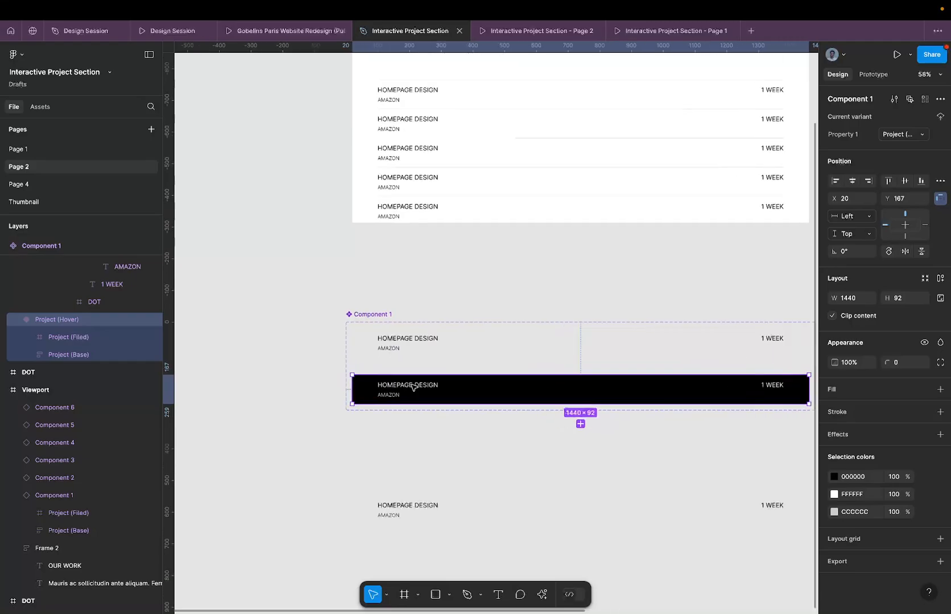
click(30, 337)
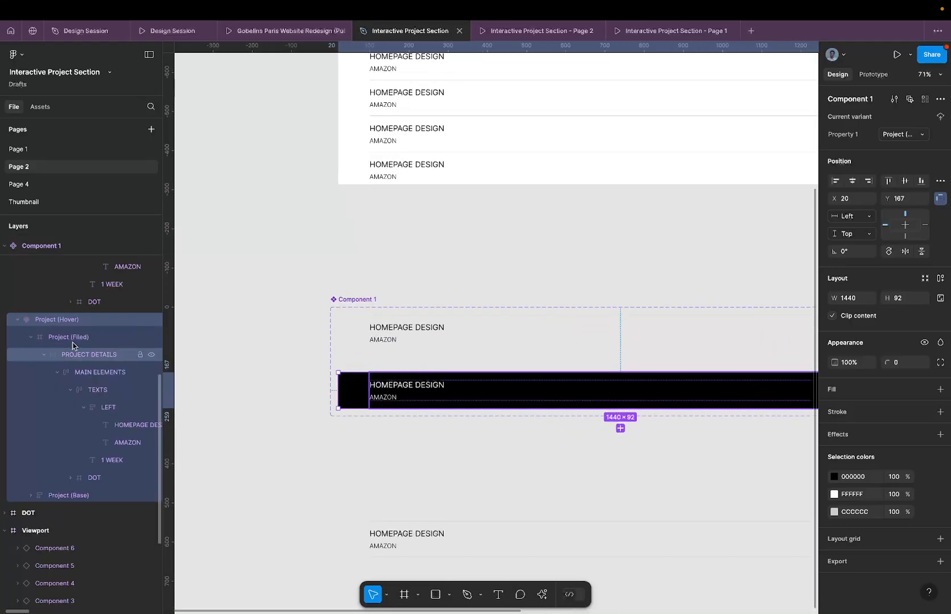
click(30, 496)
scroll(68, 472, down, 3)
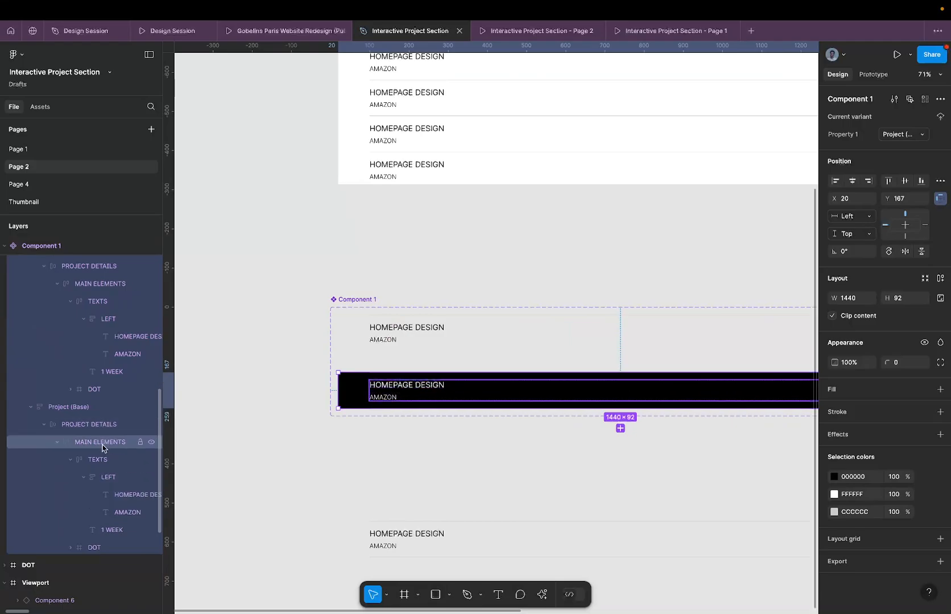
click(111, 283)
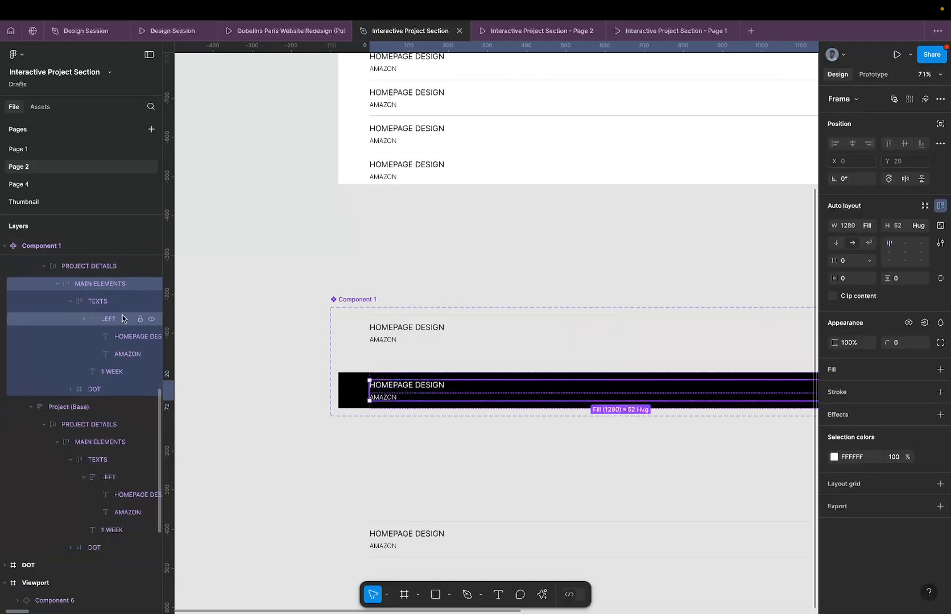
click(121, 336)
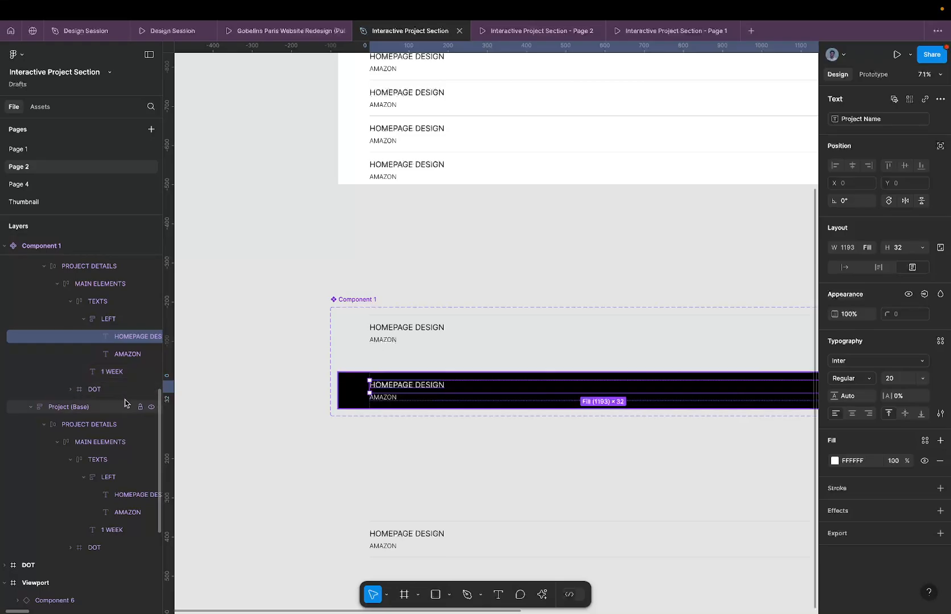
click(910, 99)
scroll(388, 248, down, 3)
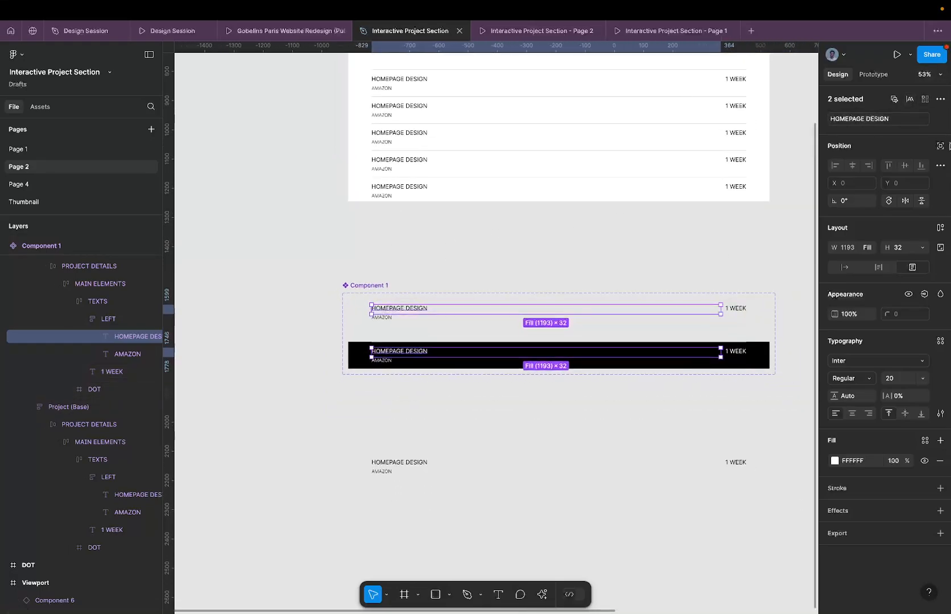
click(940, 119)
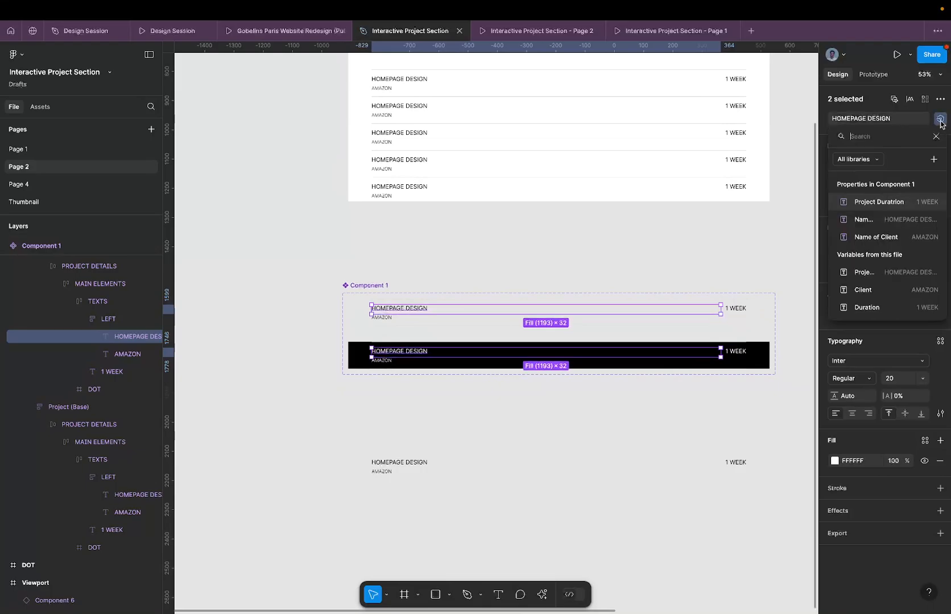
click(887, 219)
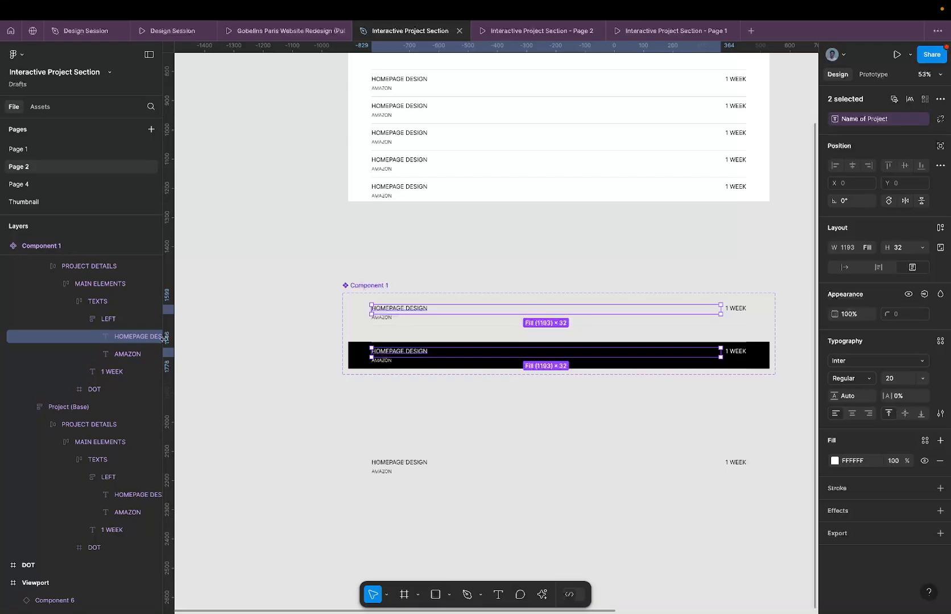
- Link the matching AMAZON texts in the Project (Filed) layers of both variants to the Name of Client property
click(110, 360)
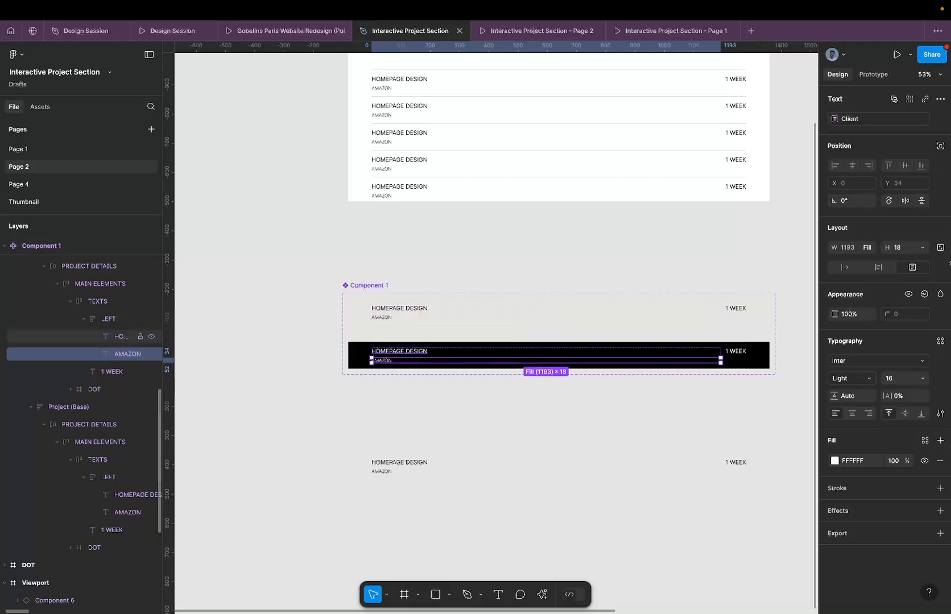
click(909, 98)
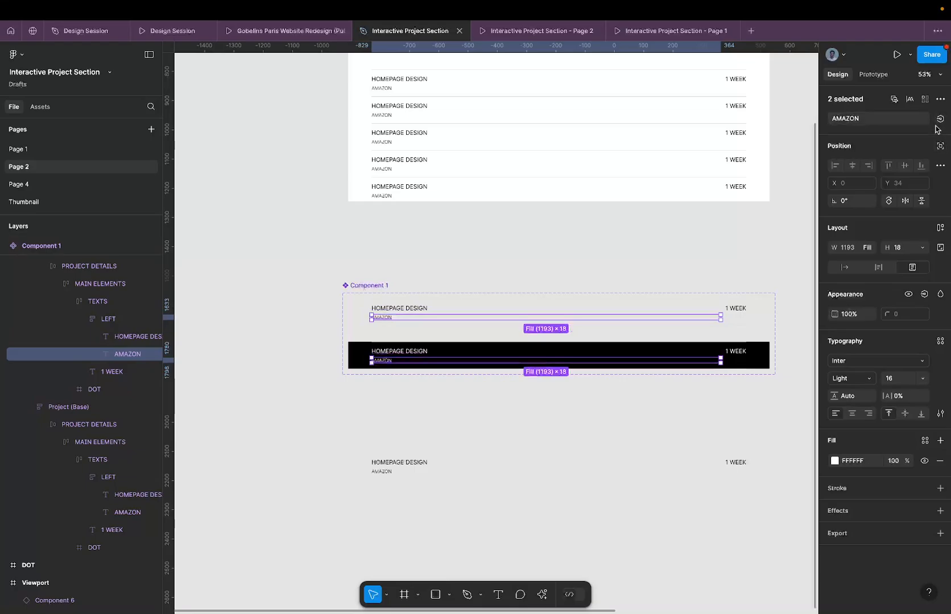
click(939, 119)
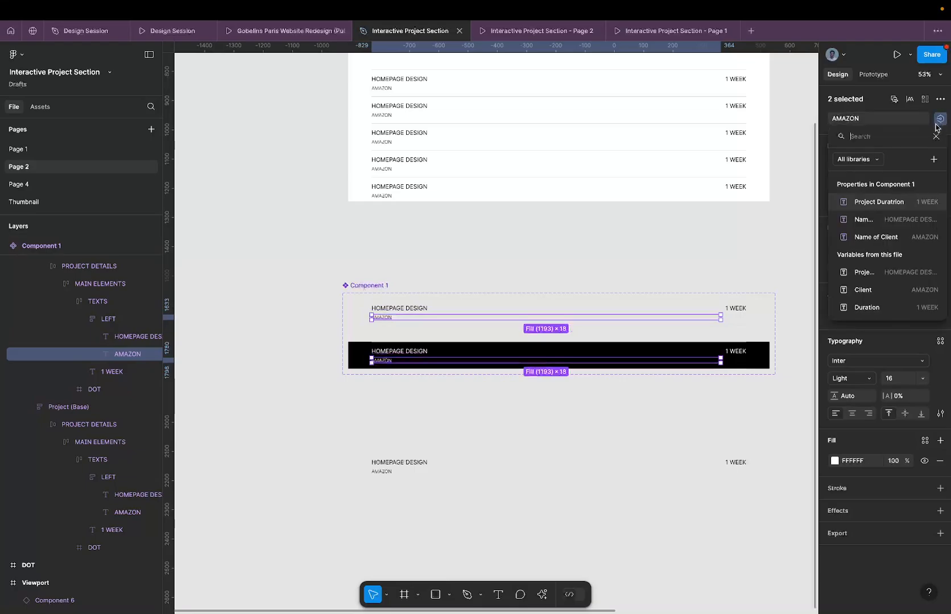
click(890, 237)
- Link the matching 1 WEEK texts in the Project (Filed) layers of both variants to the Project Duratrion property
click(114, 371)
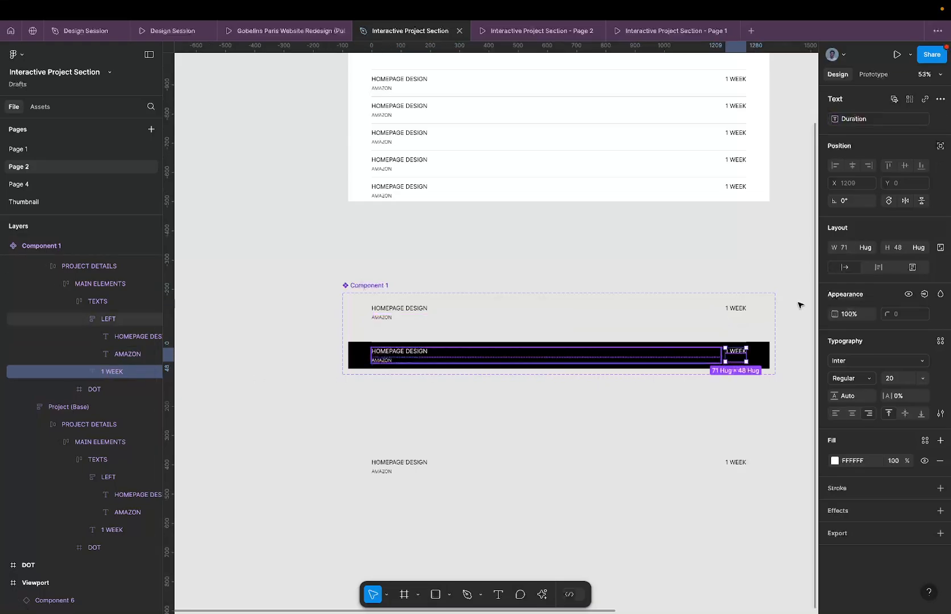
click(911, 99)
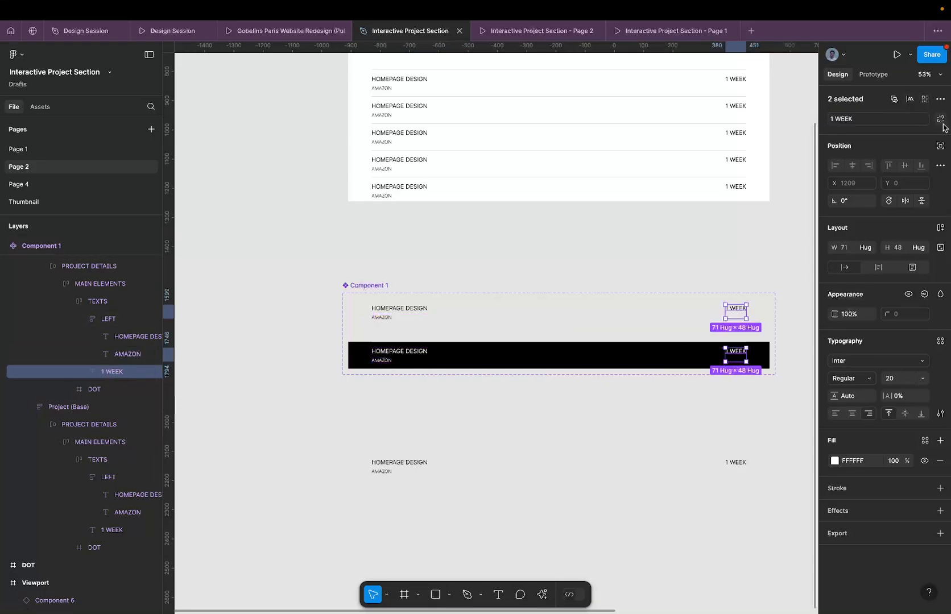
click(940, 120)
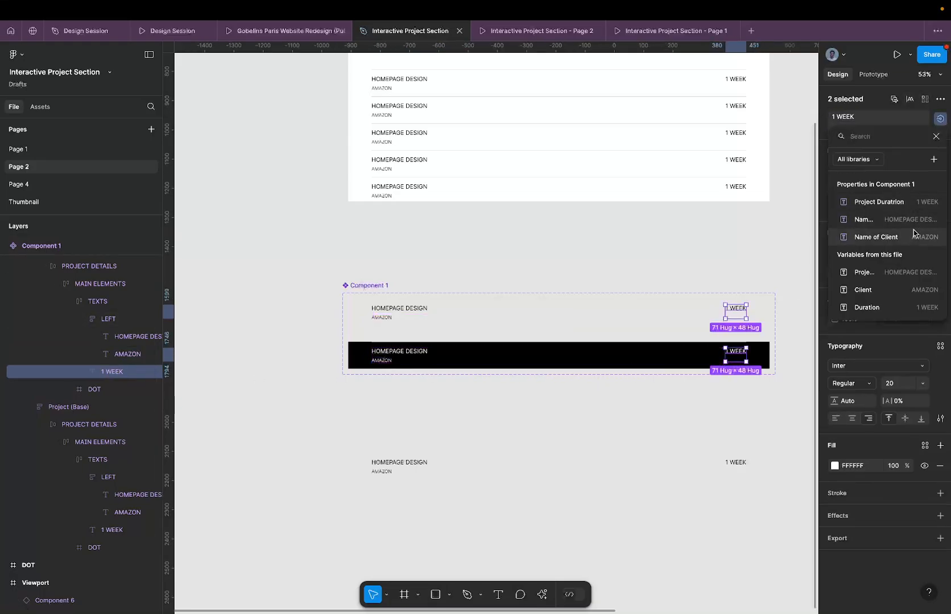
click(887, 202)
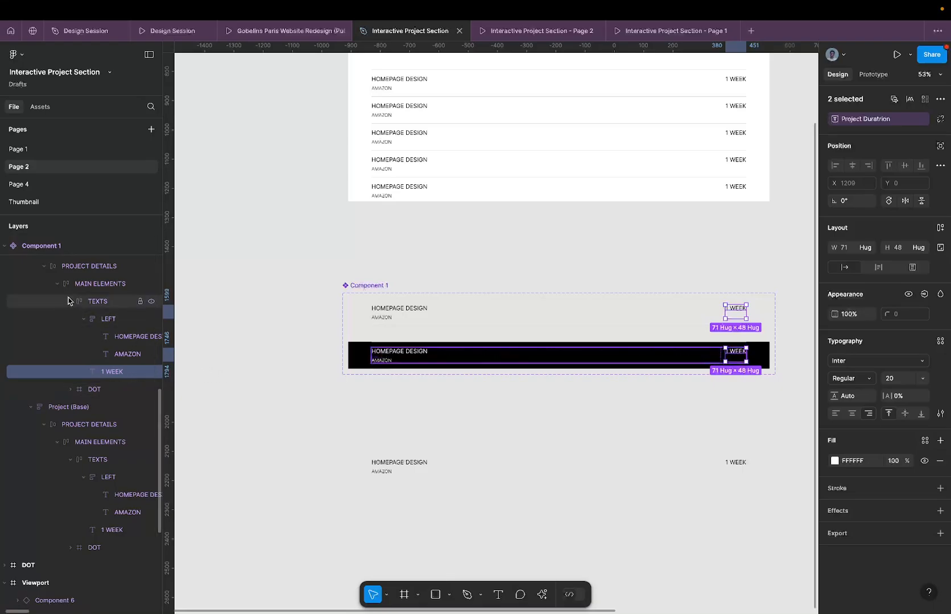
- In the hover variant's Project (Base) layer, replace the HOMEPAGE DESIGN text's Project Name variable with the Name of Project property
click(75, 407)
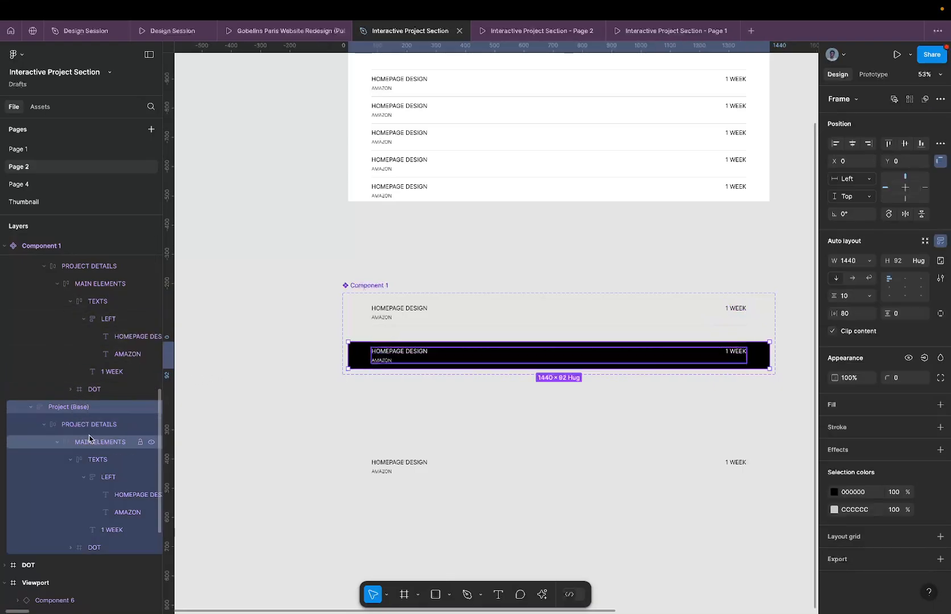
click(118, 496)
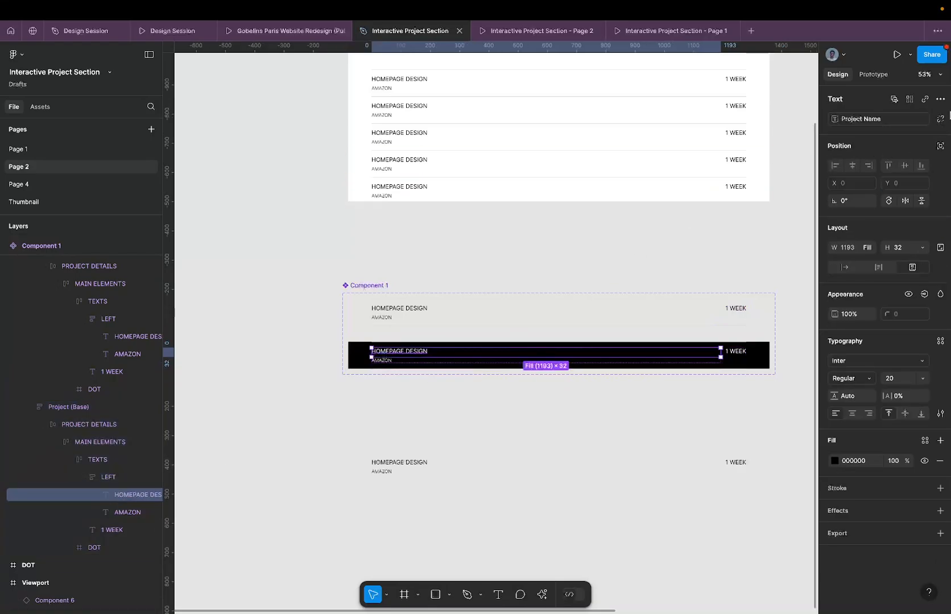
click(939, 119)
click(940, 118)
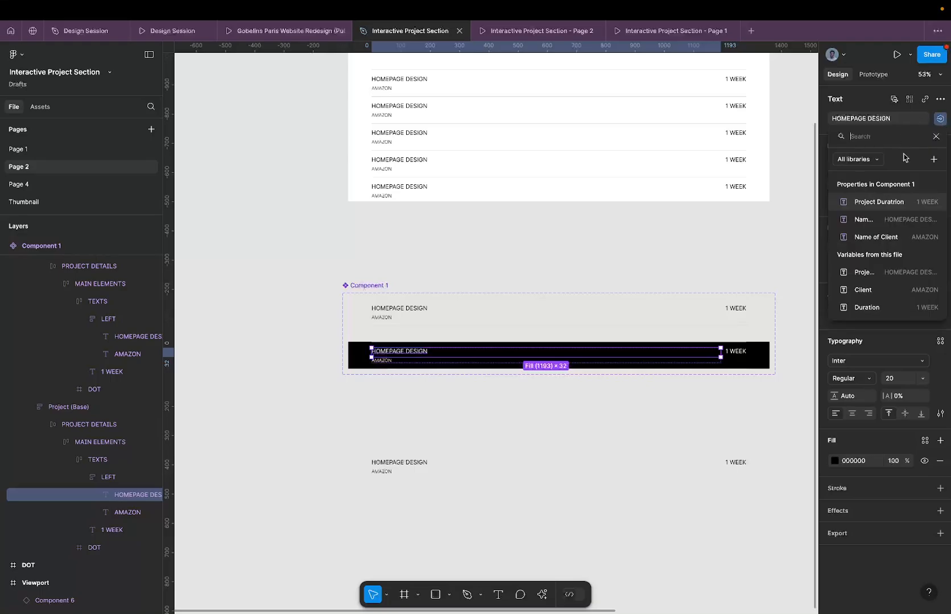
click(888, 222)
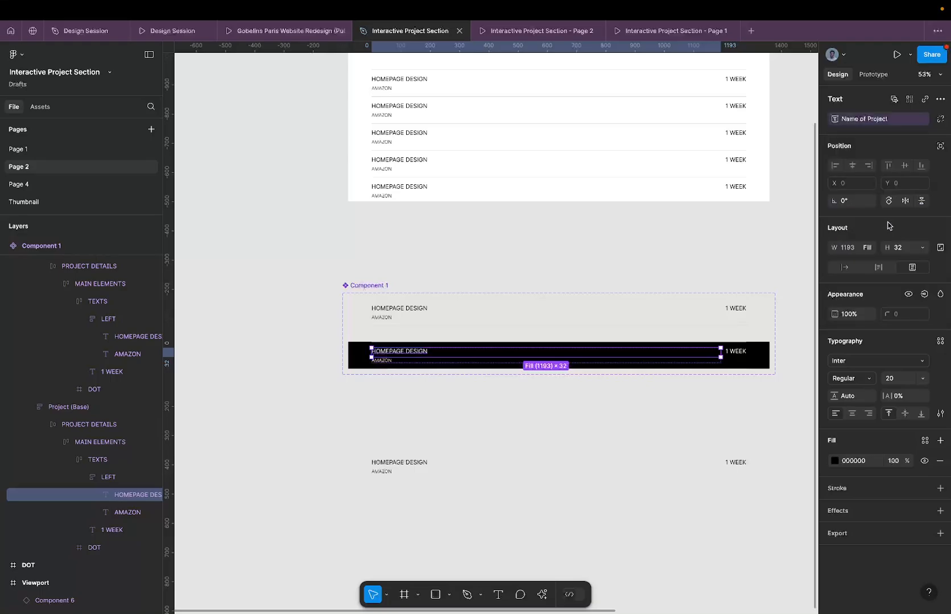
- Select the matching AMAZON texts in both variants' Project (Base) layers and link them to the Name of Client property
click(118, 513)
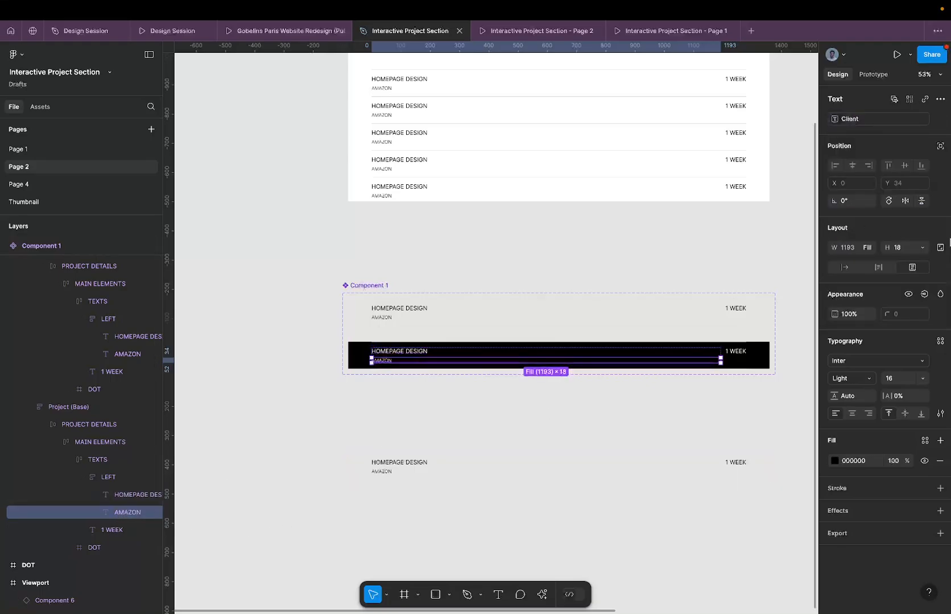
click(910, 99)
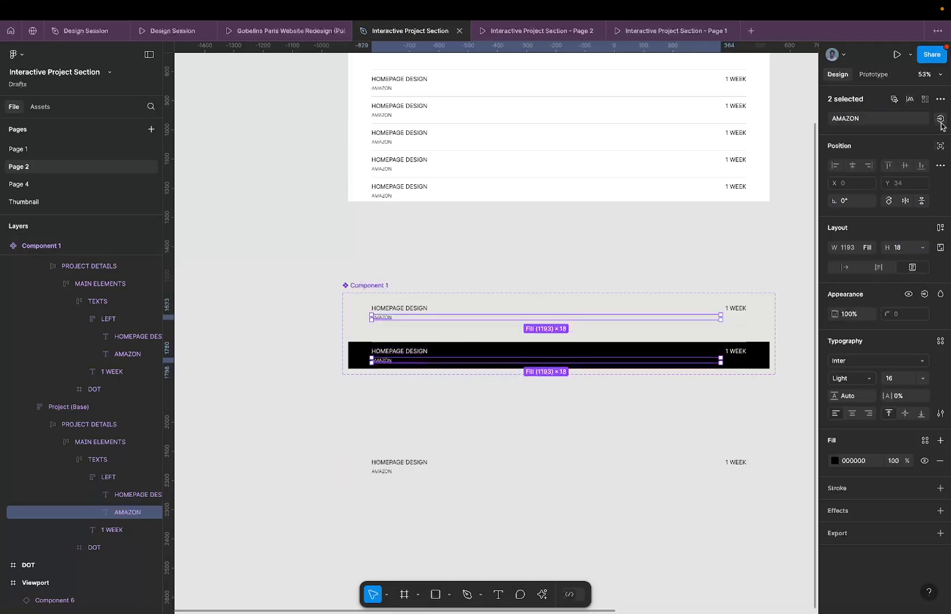
click(940, 118)
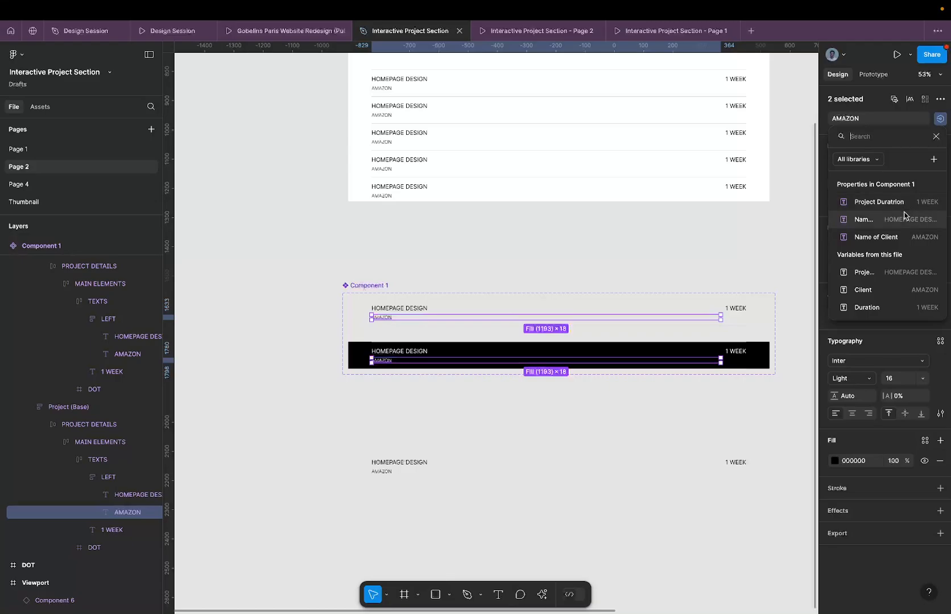
click(876, 237)
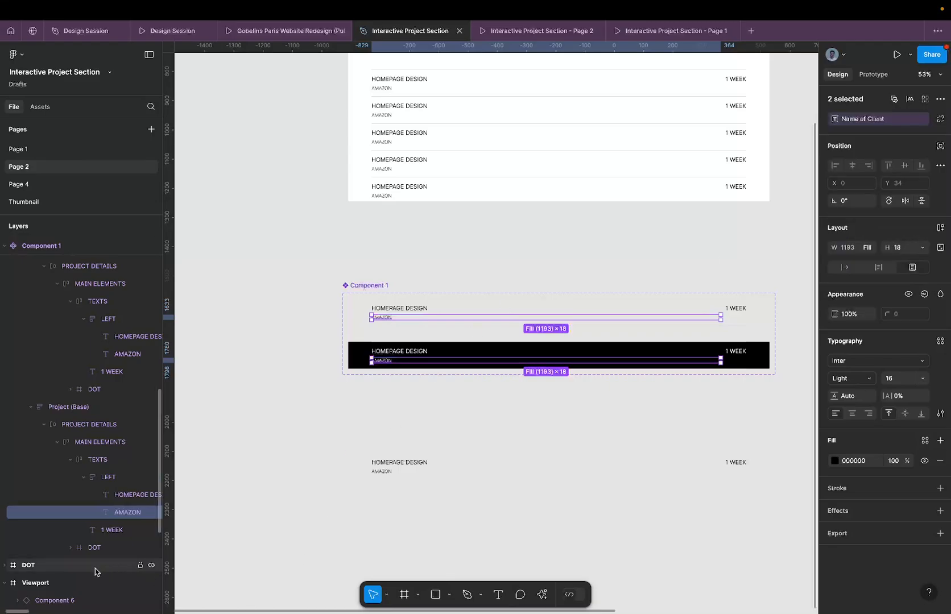
- Detach the Duration variable from the hover variant's Project (Base) 1 WEEK text and link both variants' matching texts to the Project Duratrion property
click(96, 529)
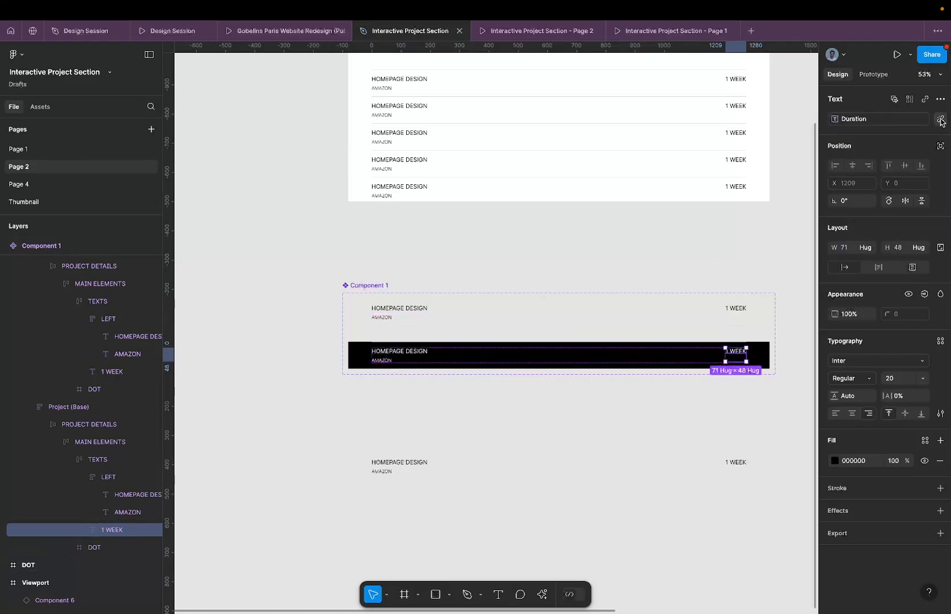
click(941, 120)
click(909, 101)
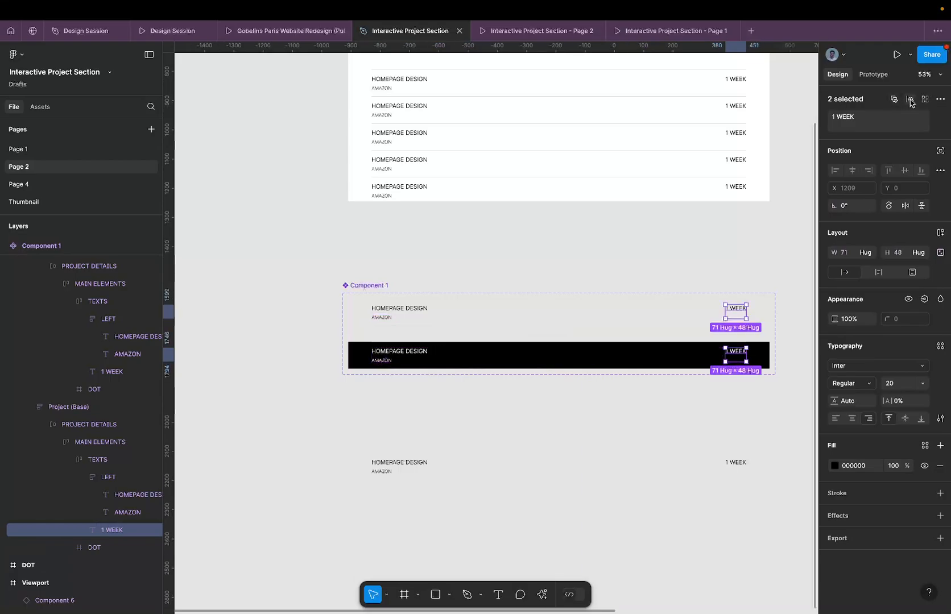
click(941, 119)
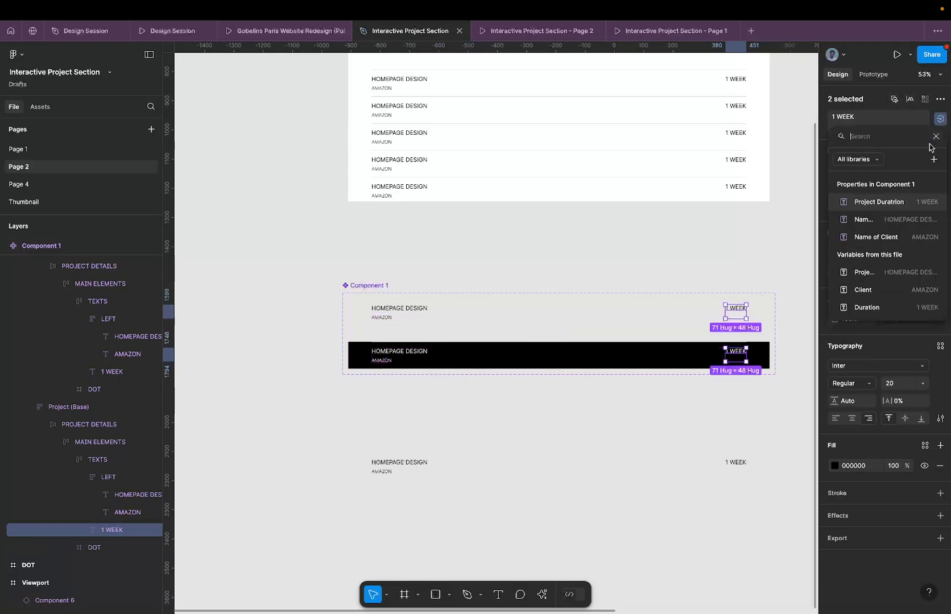
click(891, 204)
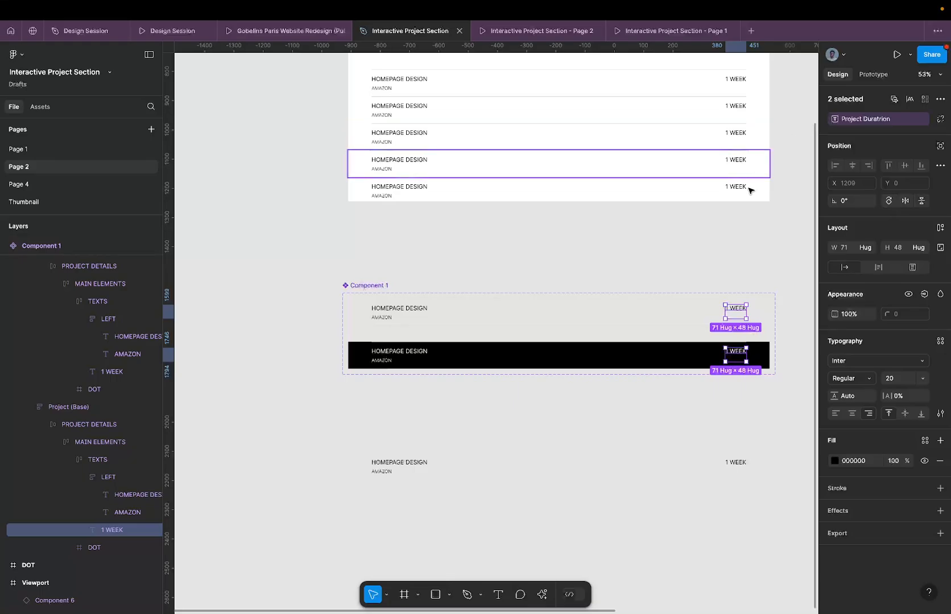
- Select the matching HOMEPAGE DESIGN texts in both variants' Project (Base) layers and link them to the Name of Project property
click(94, 496)
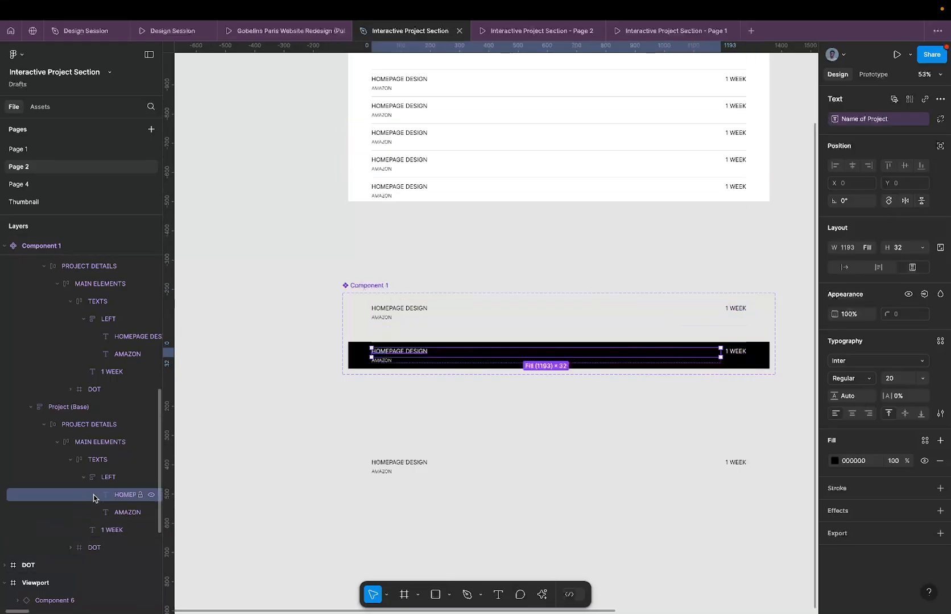
click(910, 99)
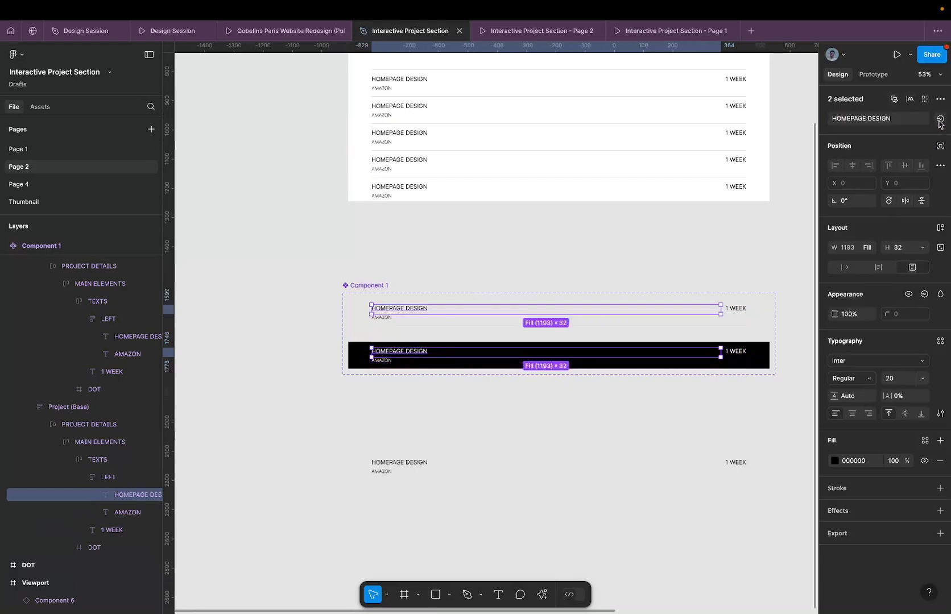
click(939, 119)
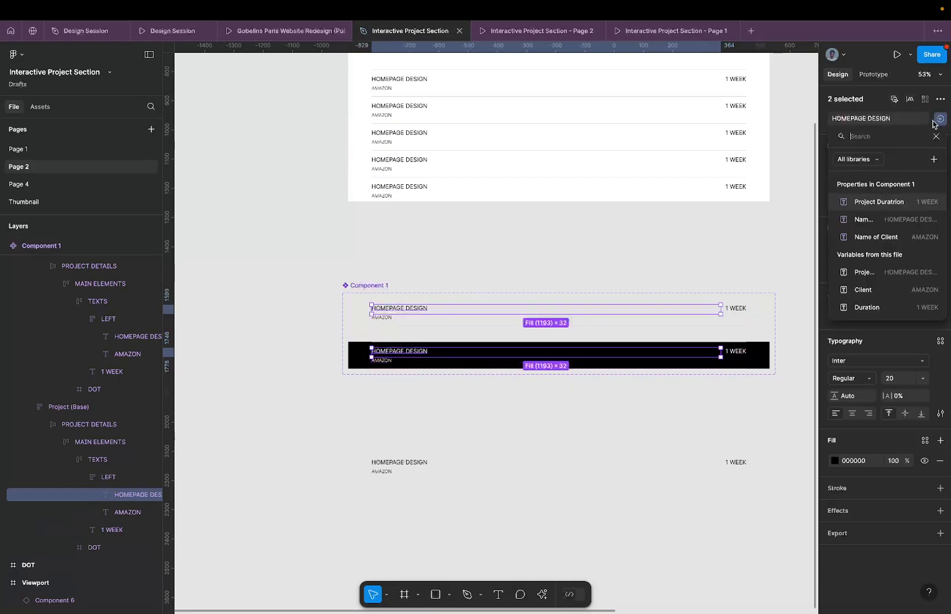
click(884, 220)
- Set the Name of Project property of the second row in the OUR WORK section to WEBSITE REDESIGN
scroll(310, 301, down, 3)
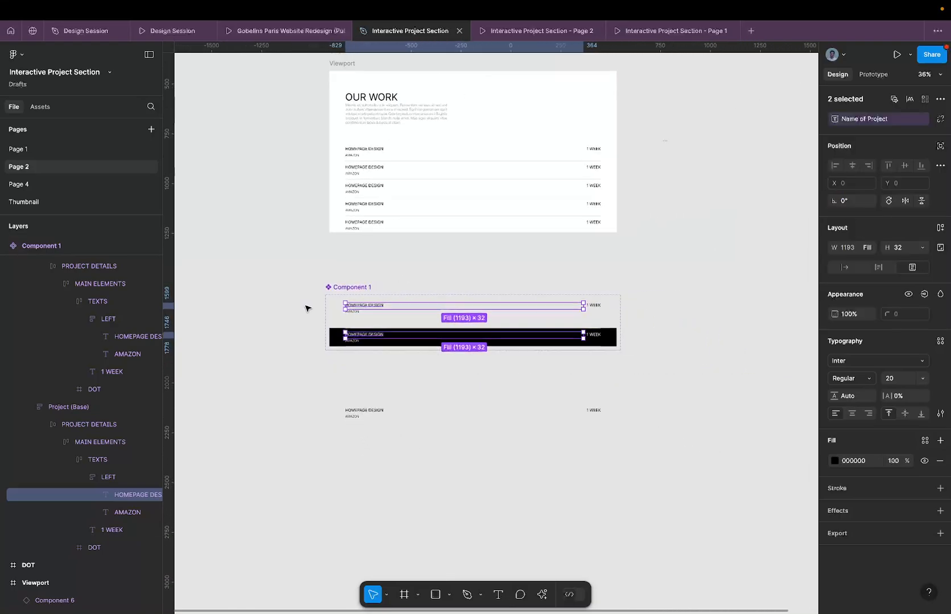
click(461, 247)
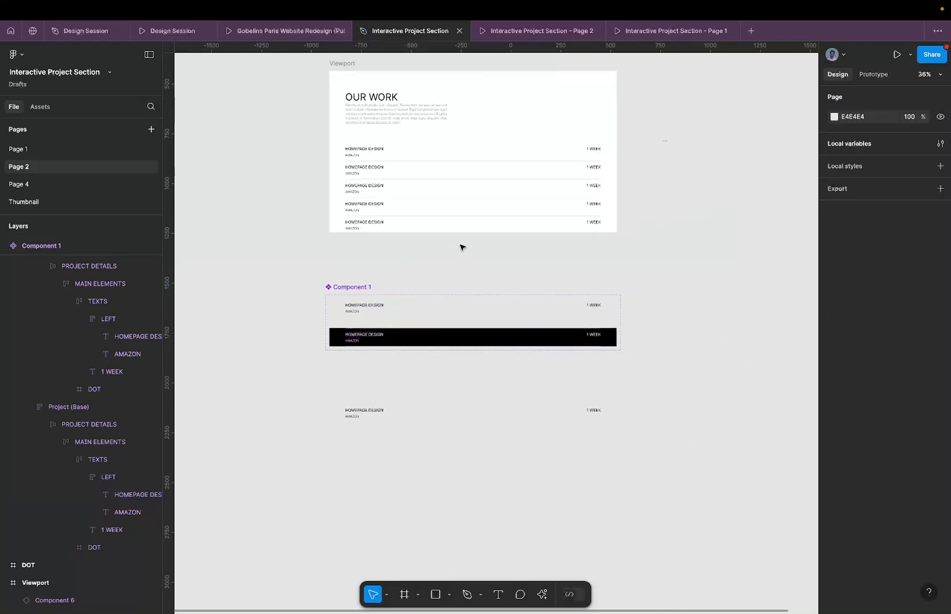
click(380, 301)
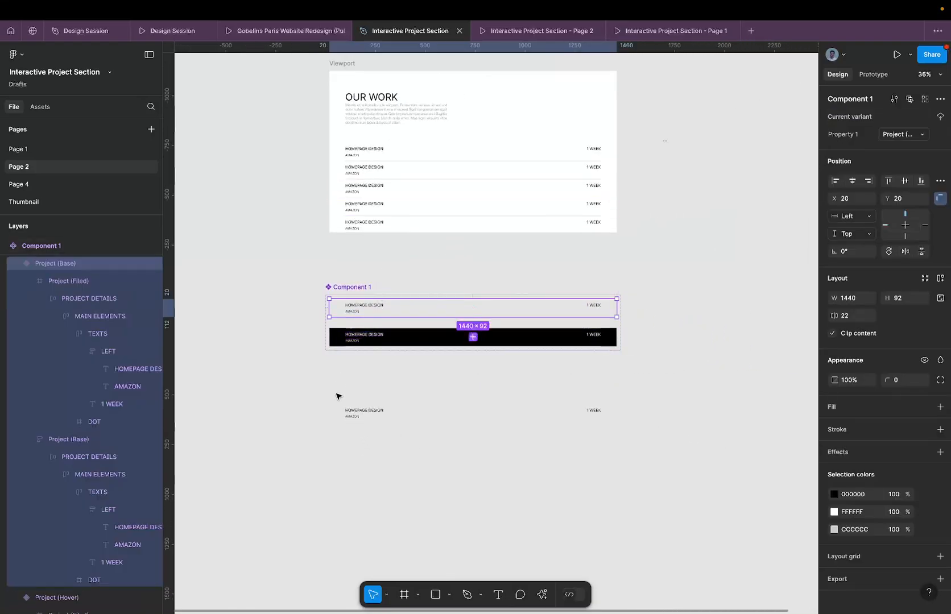
click(369, 163)
scroll(363, 163, up, 3)
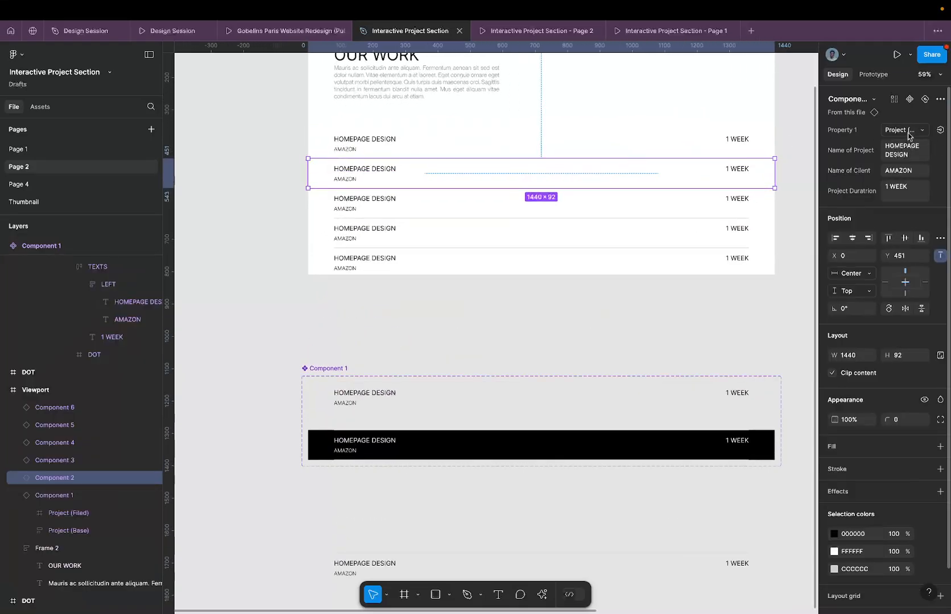
click(907, 156)
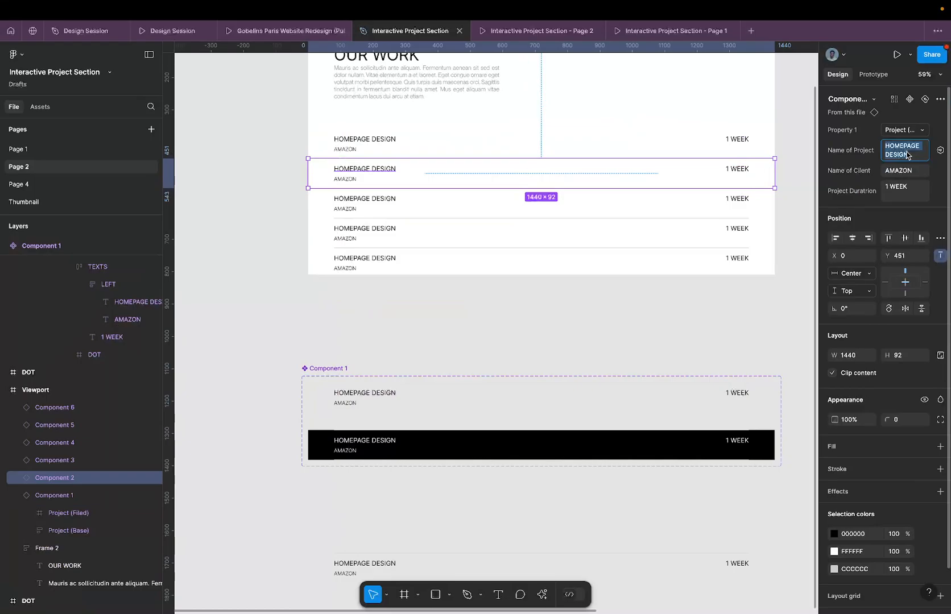
text(We)
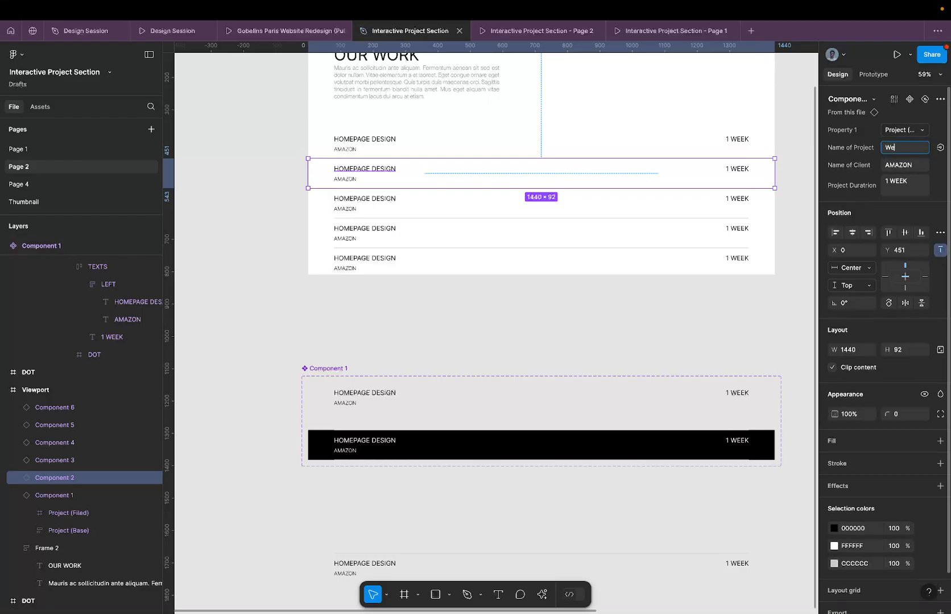
text(br)
key(BackSpace)
key(ctrl+a)
key(Caps_Lock)
text(WE)
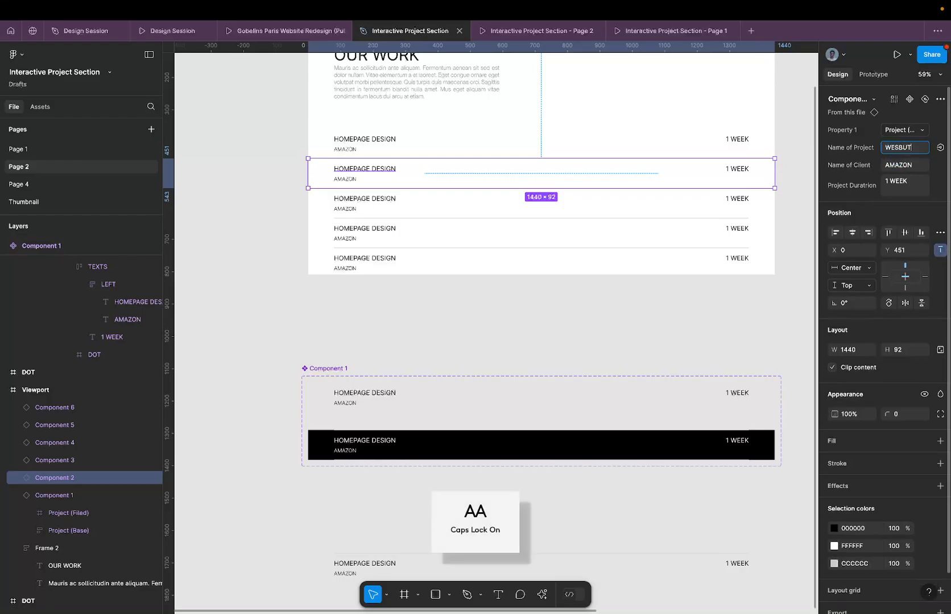
key(BackSpace)
key(BackSpace)
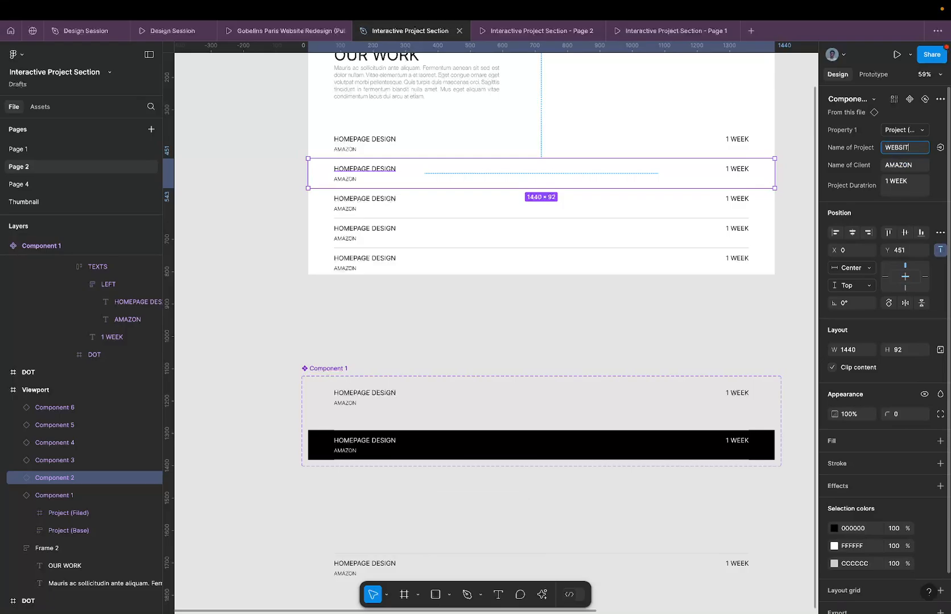
text(DESIGN)
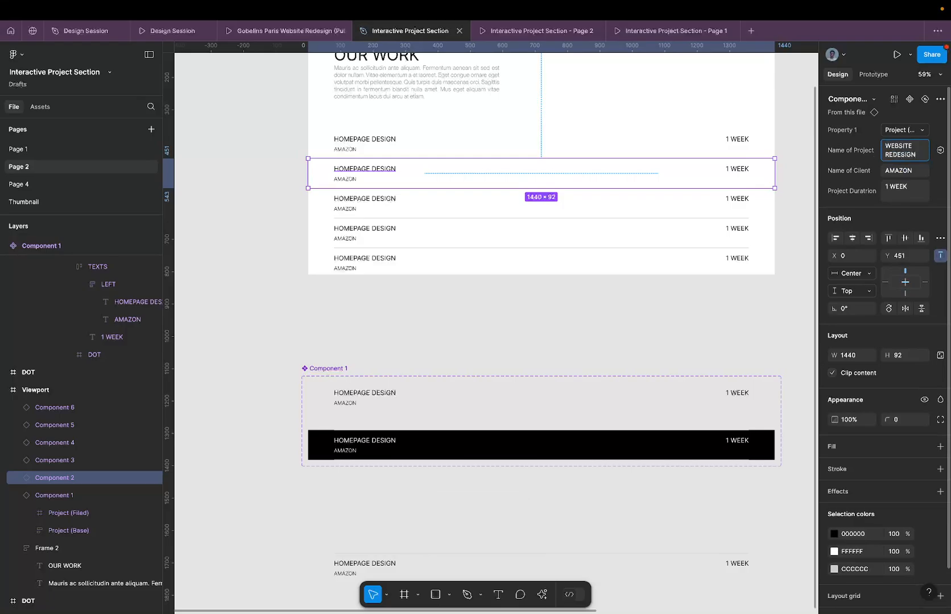
key(Return)
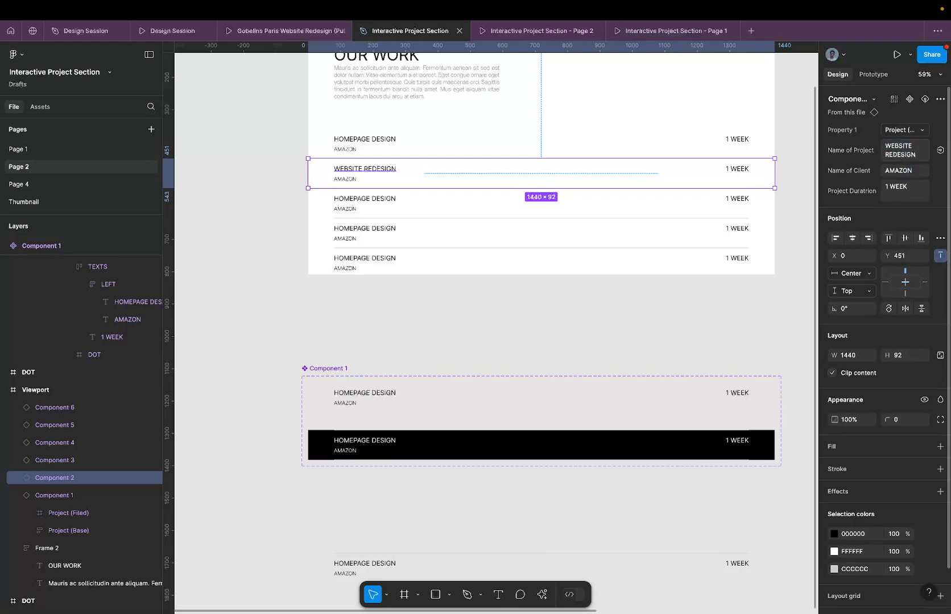
- Set the second row's Name of Client to GOOGLE and its Project Duratrion to 4 WEEKS
click(897, 171)
text(GOOGLE)
key(Return)
click(905, 191)
text(4)
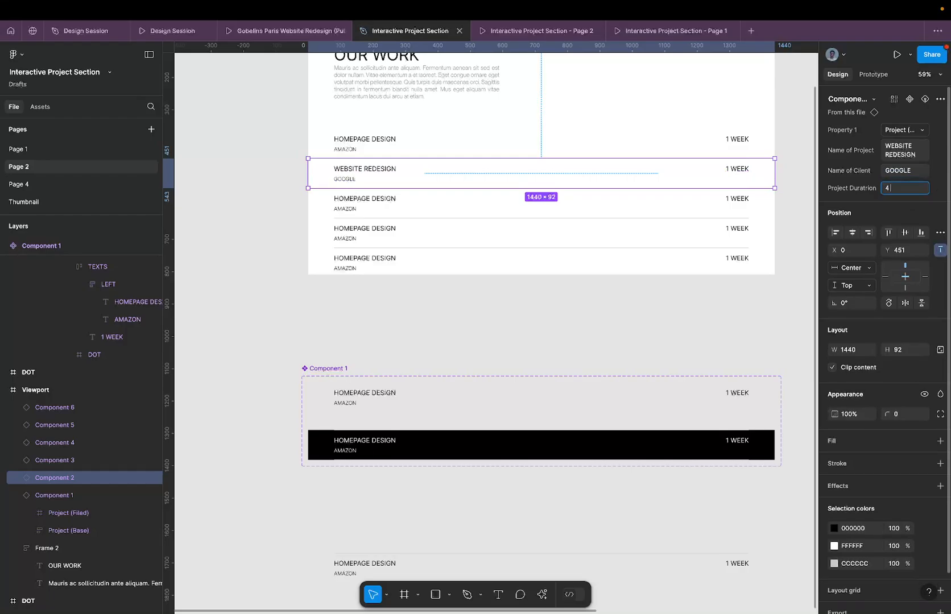
text( WEEKS)
key(Return)
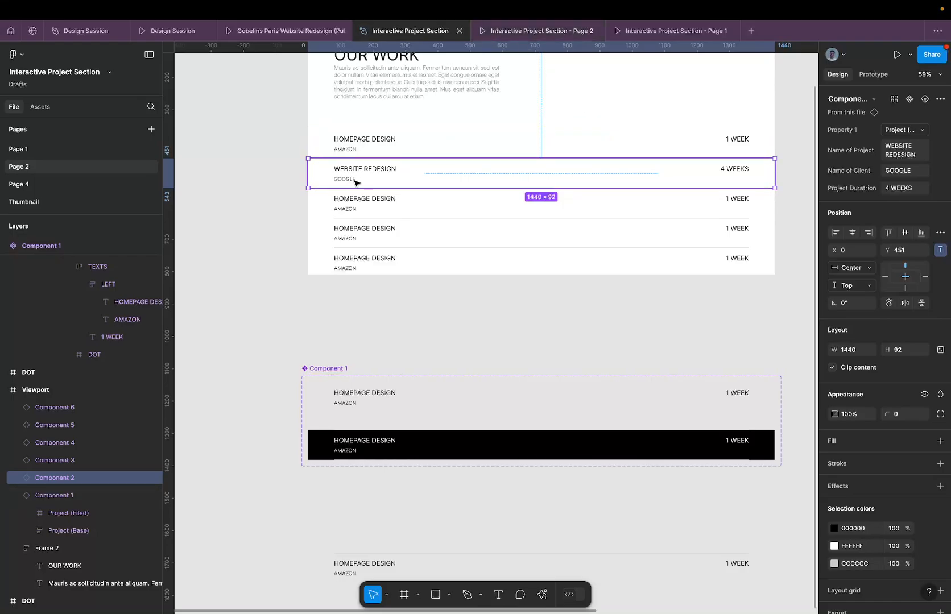
- Inspect the edited second row up close and preview the OUR WORK section in the Page 2 prototype
scroll(367, 155, up, 5)
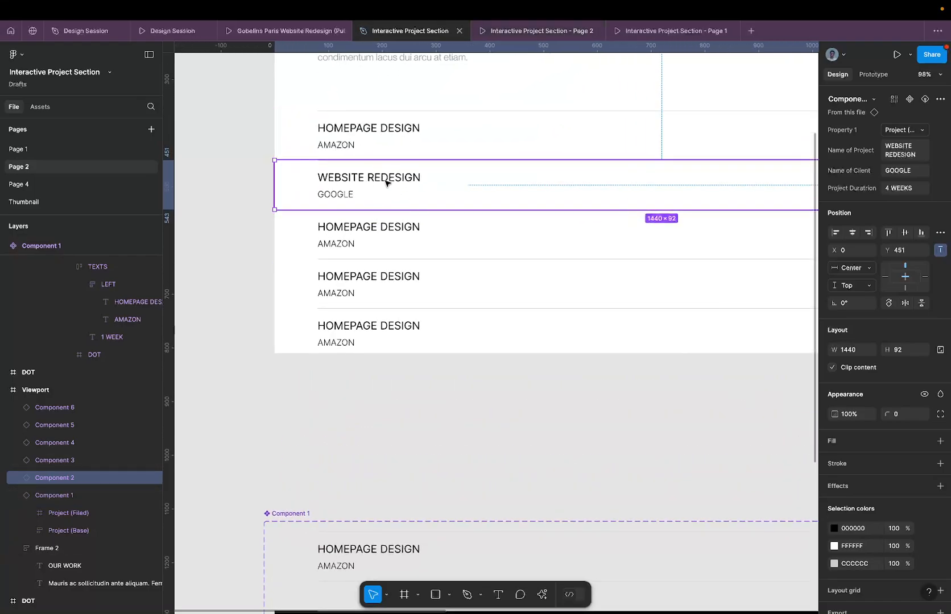
scroll(383, 180, down, 1)
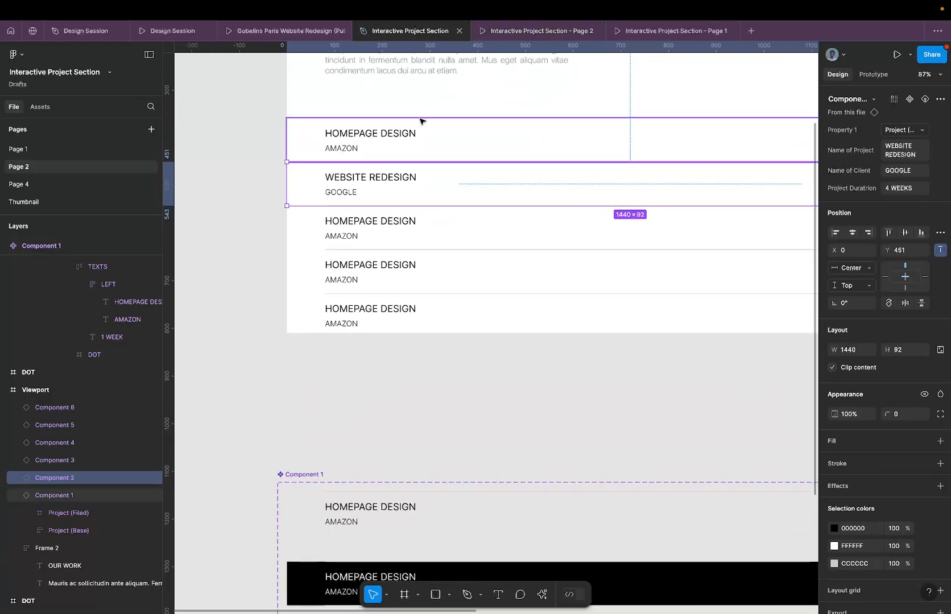
click(501, 34)
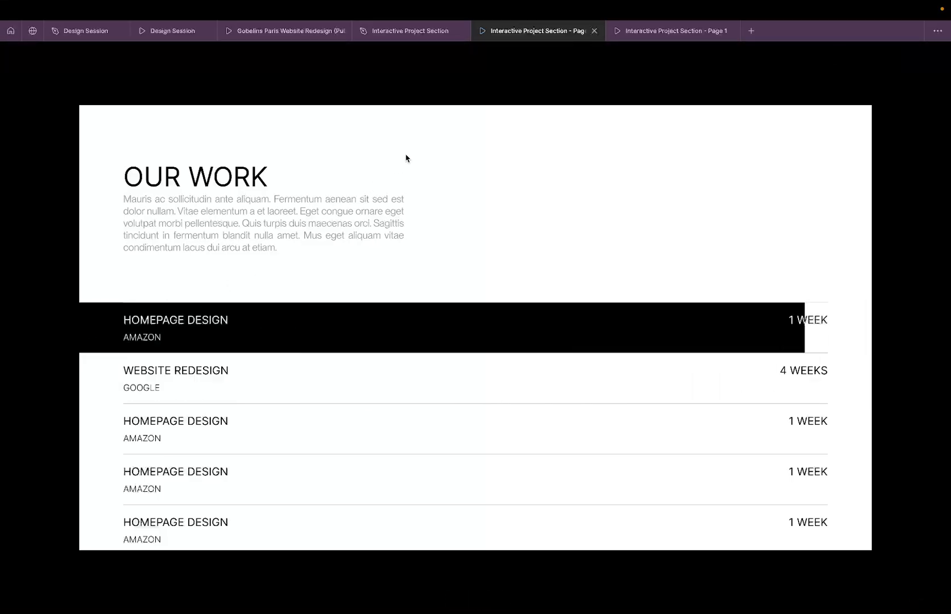
click(396, 33)
- Set the Name of Project property of the third project row to MOBILE APP DESIGN
click(318, 231)
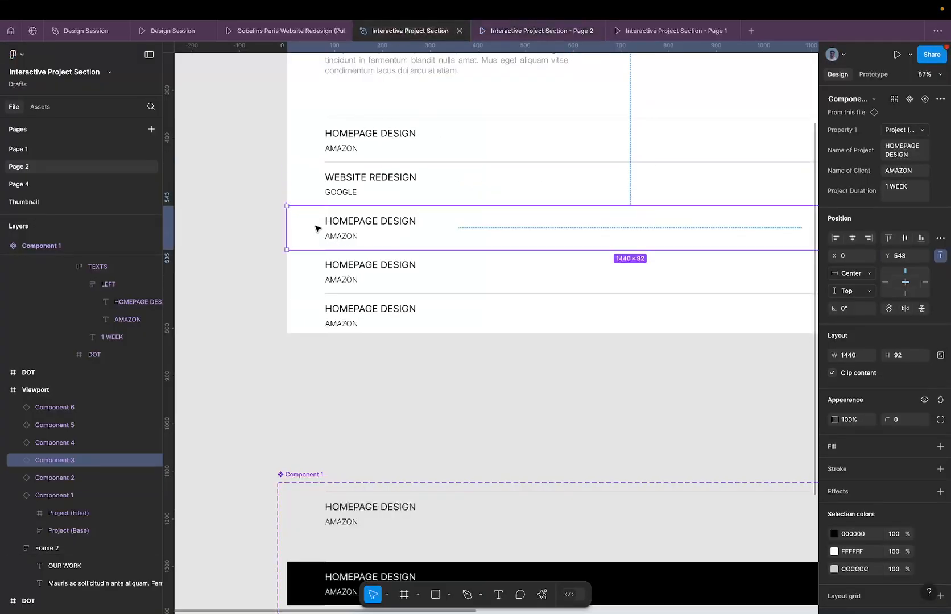
click(905, 155)
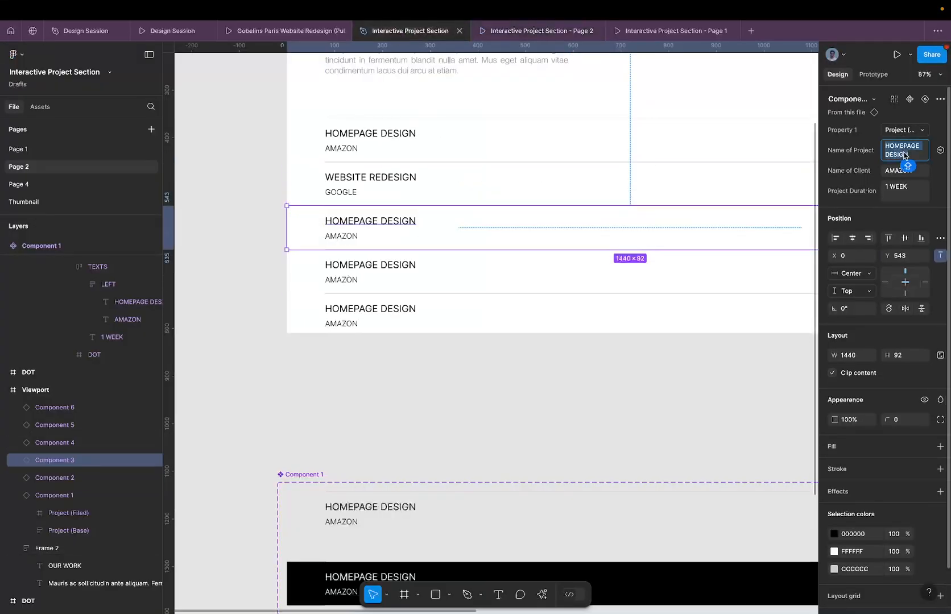
text(MOBILE A)
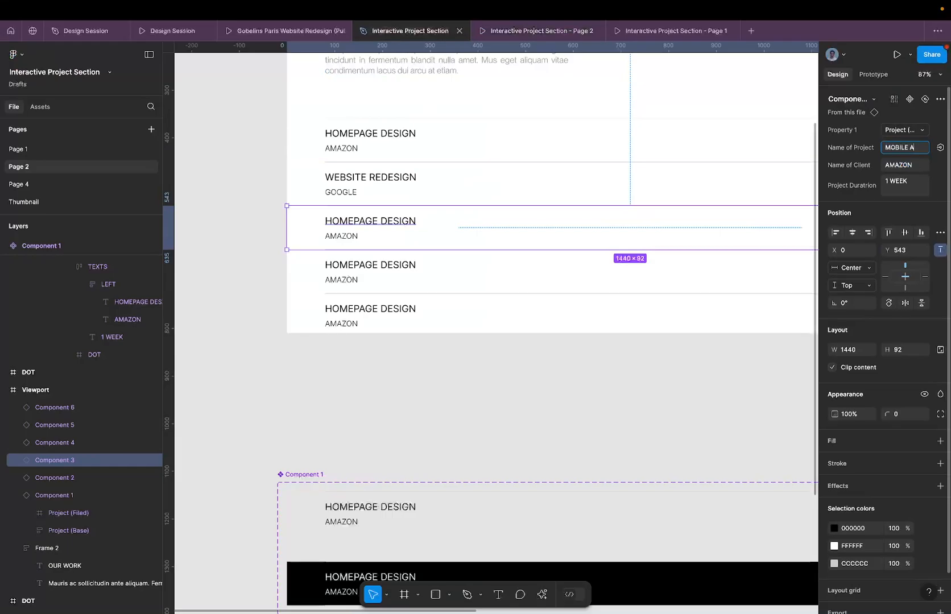
text(PP DESGN)
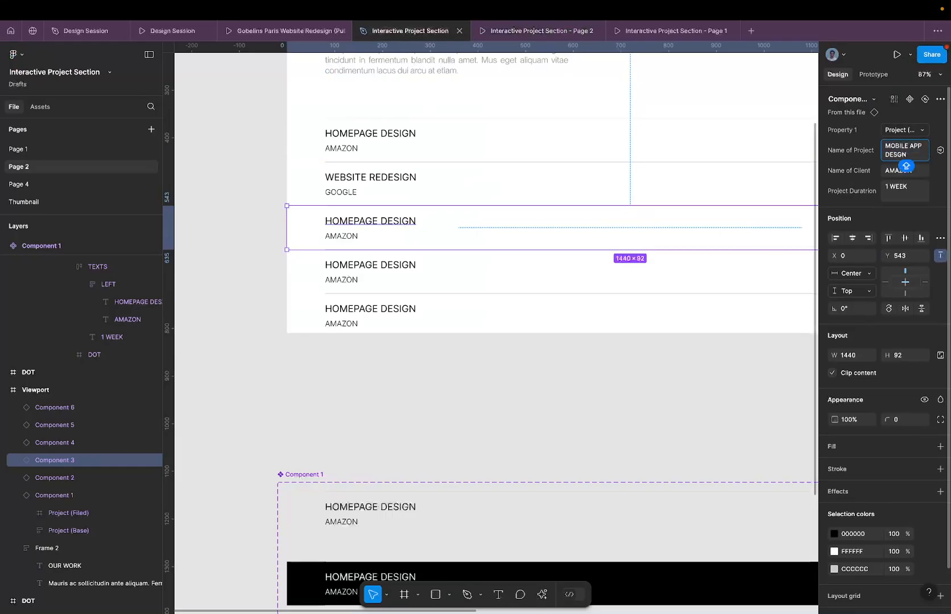
key(BackSpace)
key(BackSpace)
text(IGN)
key(Return)
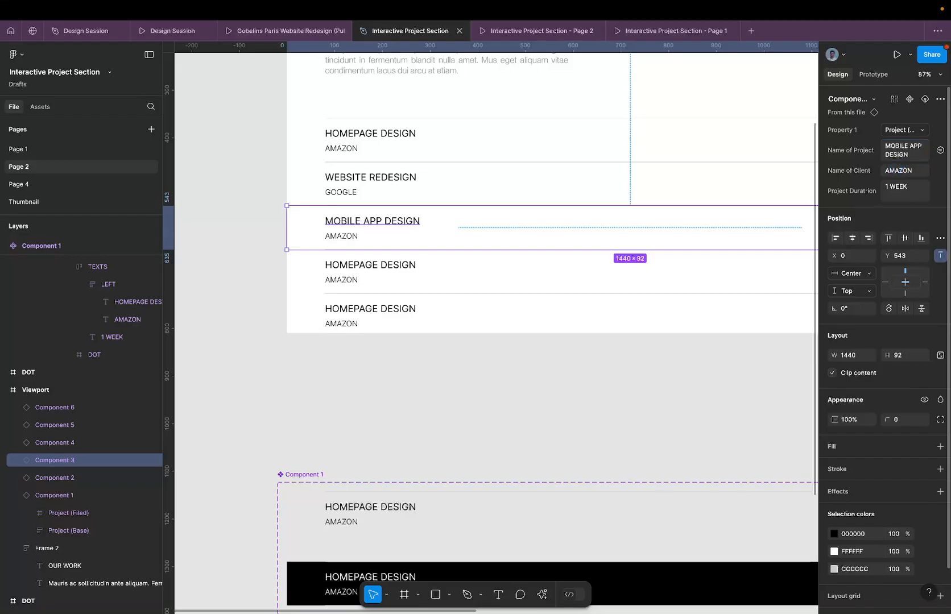
- Set the third row's Name of Client to UBER and its Project Duratrion to 8 WEEKS
click(901, 174)
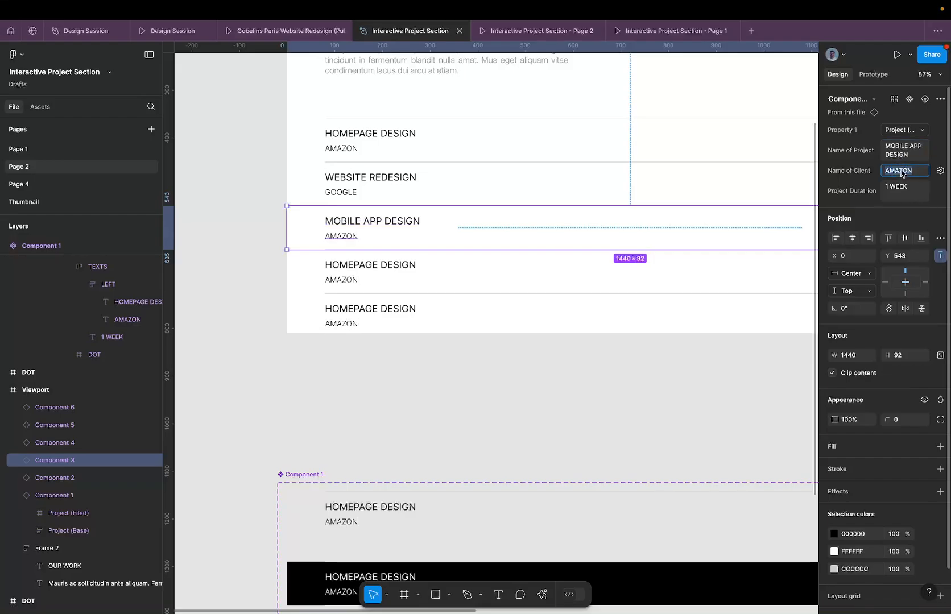
text(UBER)
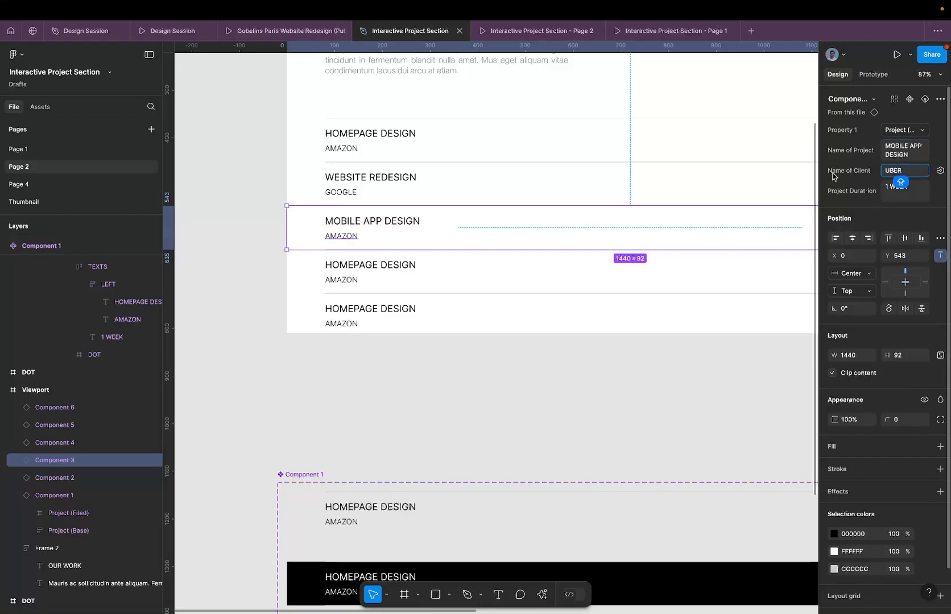
click(895, 192)
text(8)
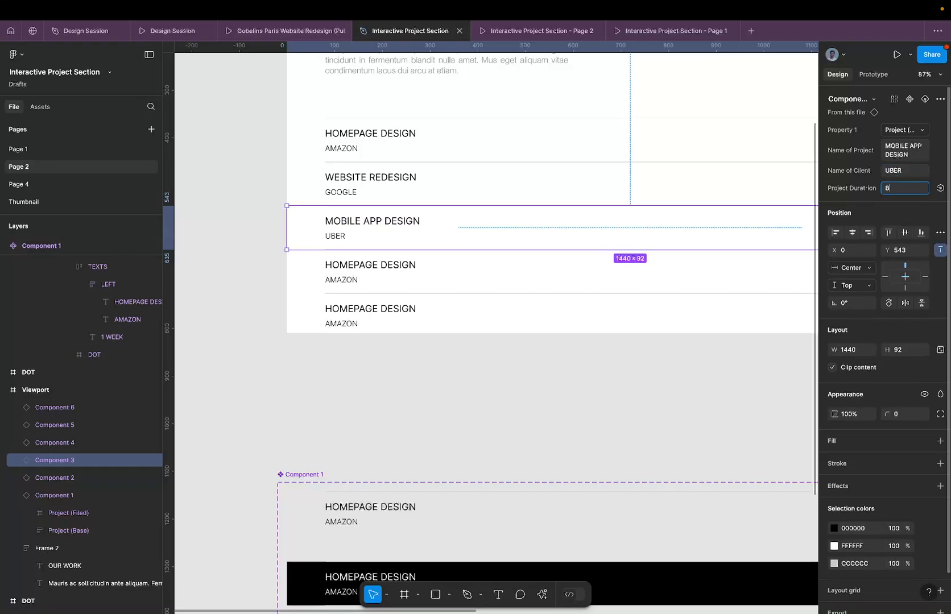
text( WEEKS)
key(Return)
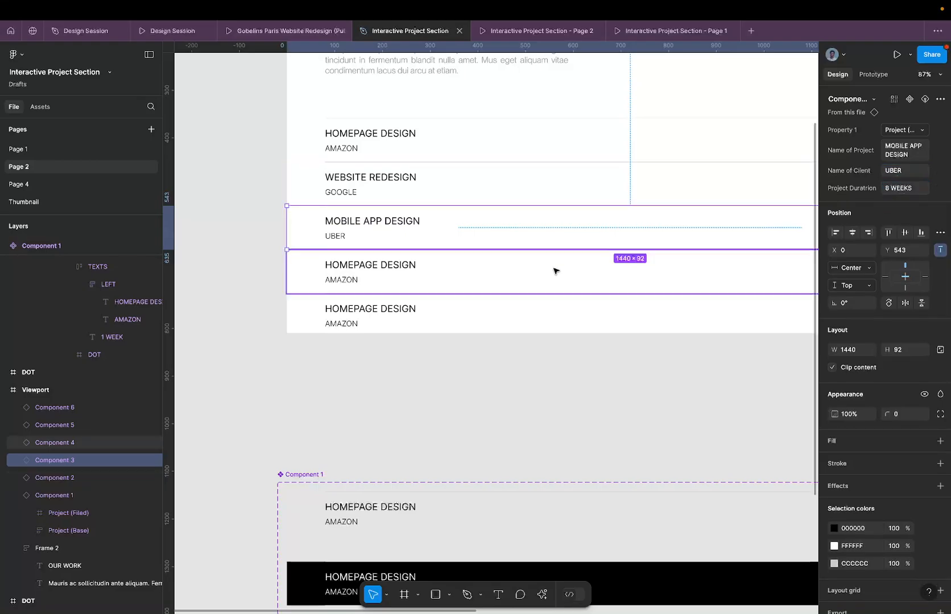
- Delete the fourth and fifth project rows, which still hold the default HOMEPAGE DESIGN text
click(423, 282)
shift+click(420, 308)
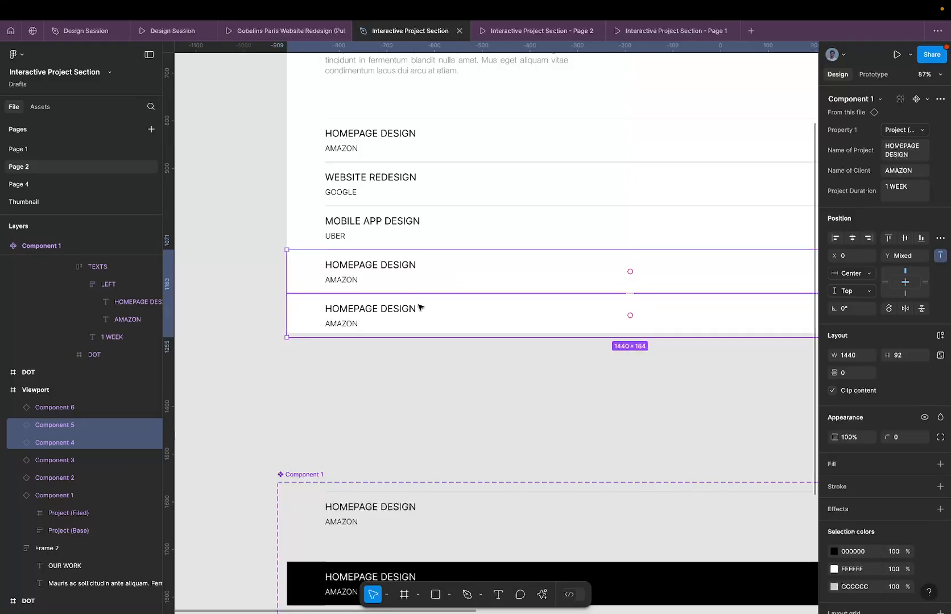
key(Delete)
- Duplicate the Amazon, Google and Uber rows as a group and place the copies flush beneath the Uber row
drag(458, 298, 417, 221)
drag(376, 117, 376, 270)
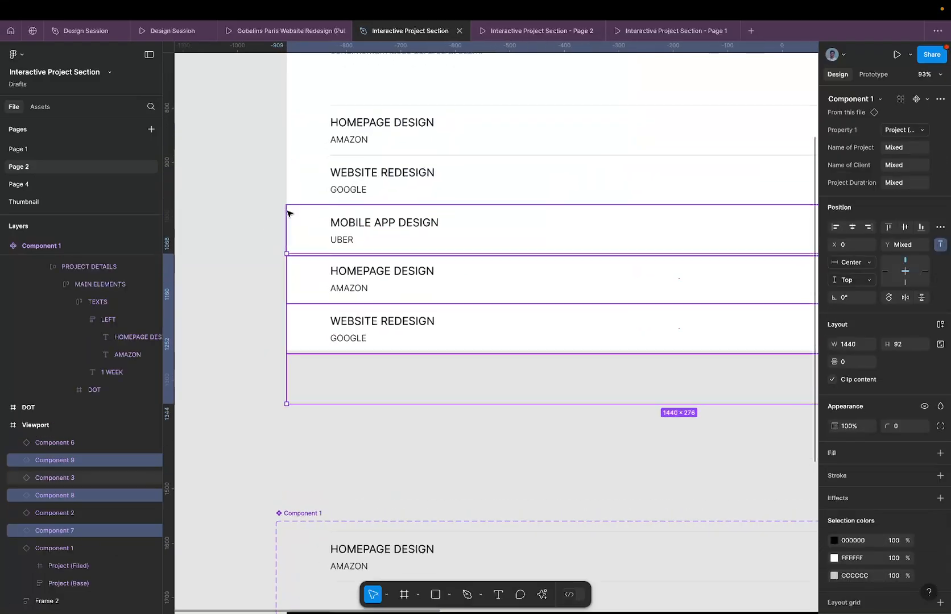
scroll(288, 212, up, 5)
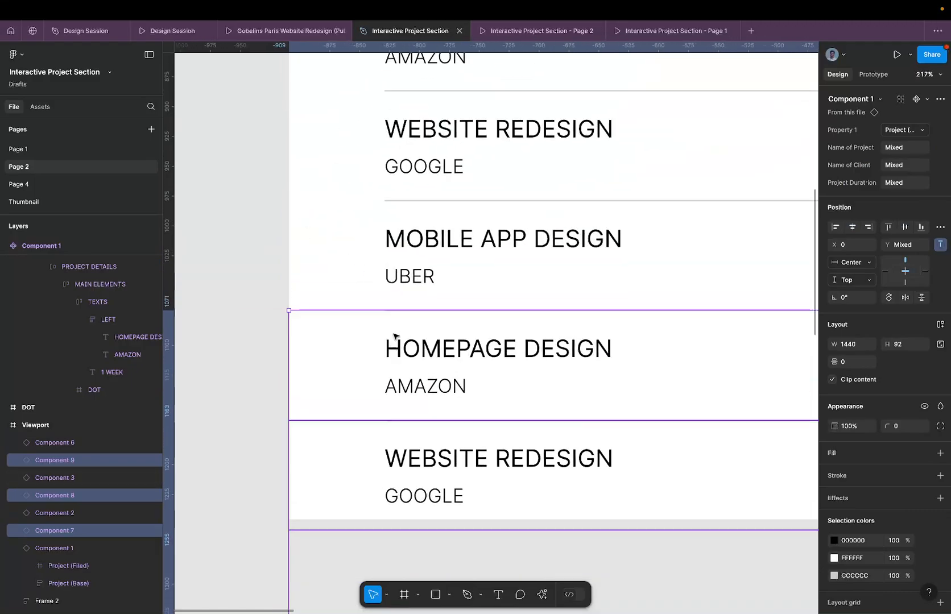
scroll(476, 100, down, 1)
scroll(477, 99, down, 5)
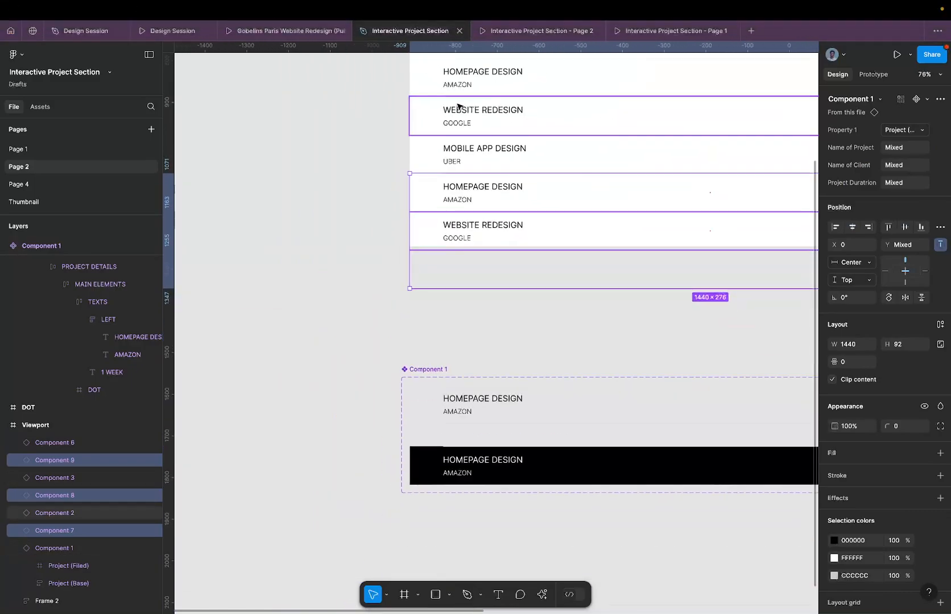
- Select all the project rows and move them up to start 40 px below the OUR WORK intro text
scroll(459, 108, up, 3)
scroll(443, 147, right, 1)
drag(432, 168, 487, 446)
drag(450, 291, 448, 244)
key(alt)
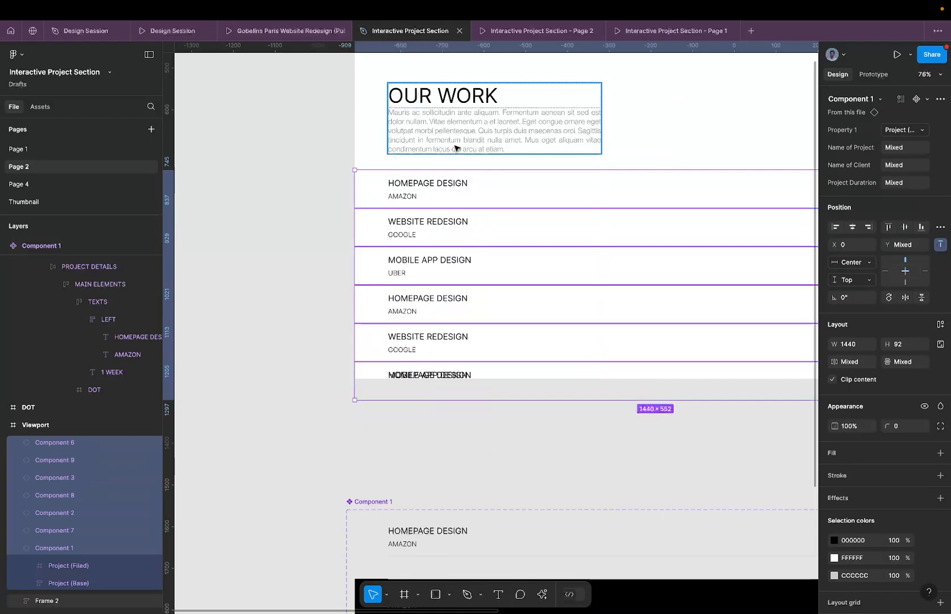
key(alt)
key(alt)
key(Down)
key(alt)
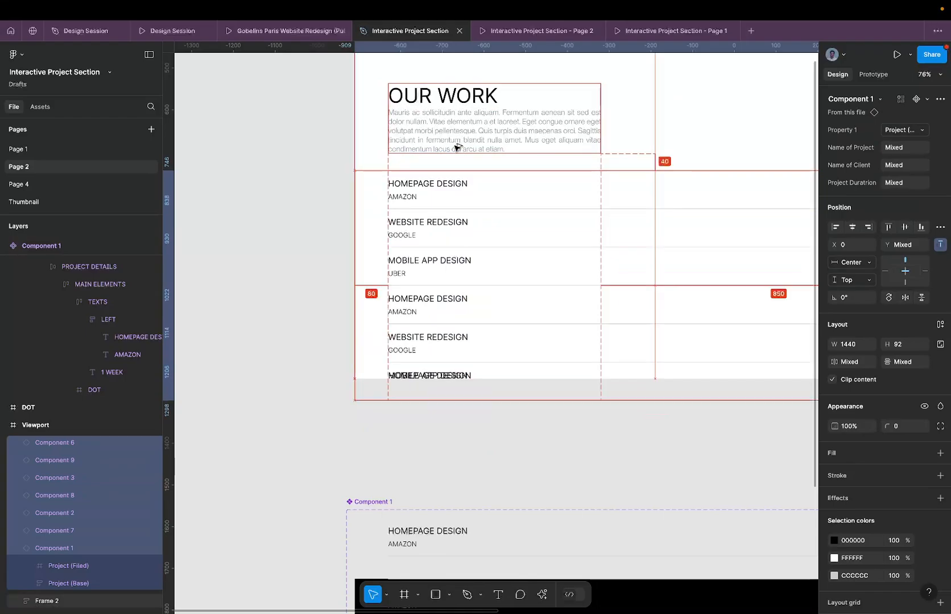
- Delete the leftover HOMEPAGE DESIGN row overlapping the last MOBILE APP DESIGN row and preview the row hover animations in the prototype
click(564, 34)
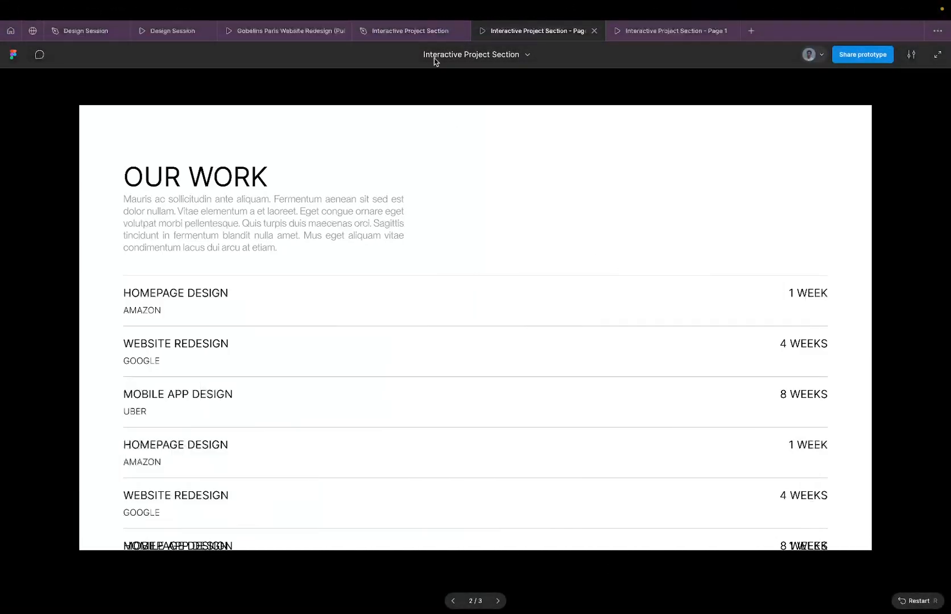
click(409, 31)
click(420, 377)
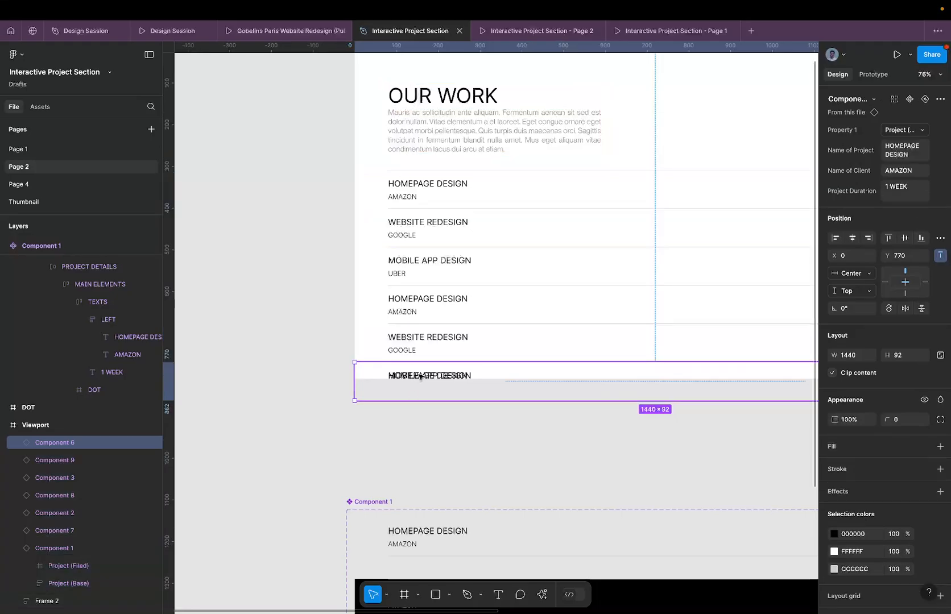
key(Escape)
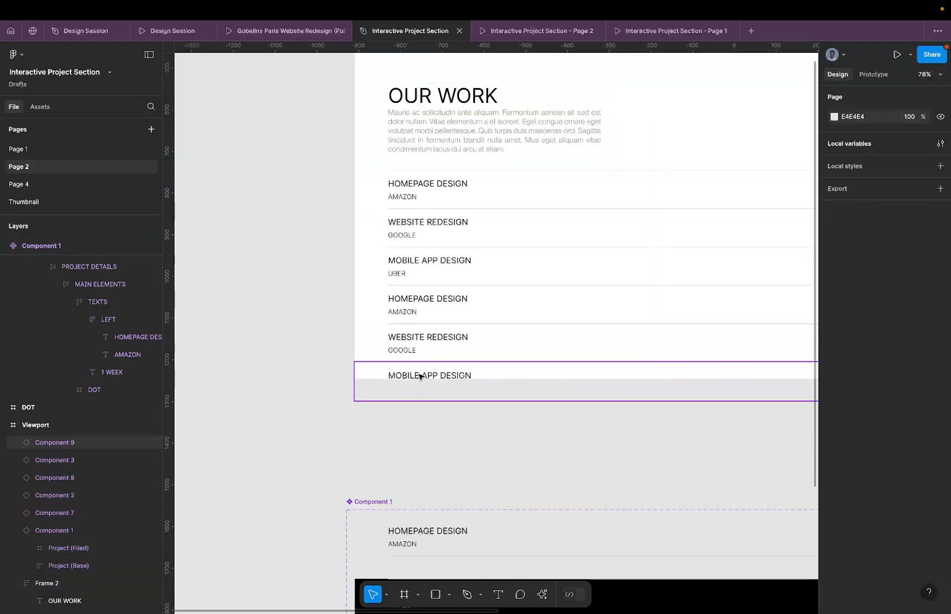
click(496, 38)
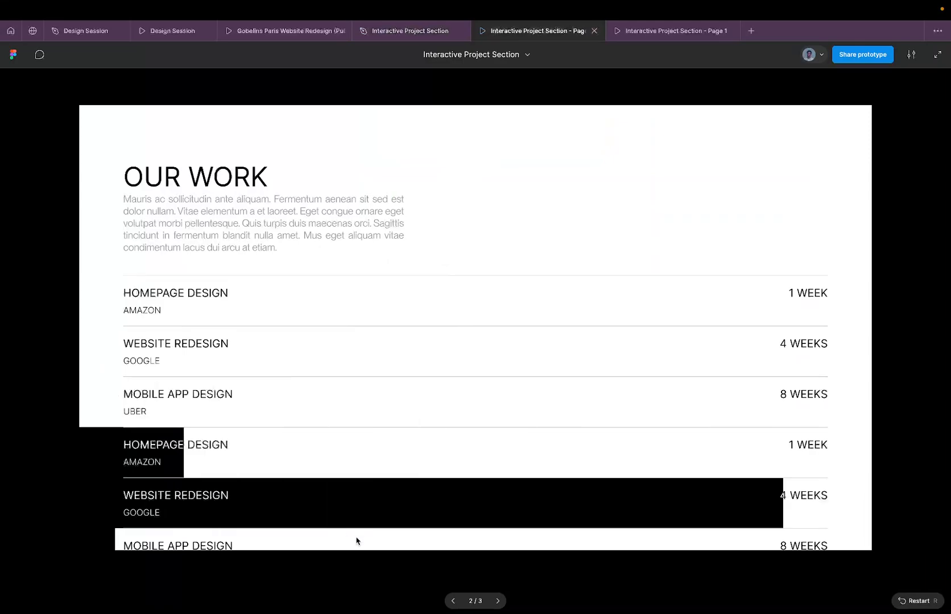